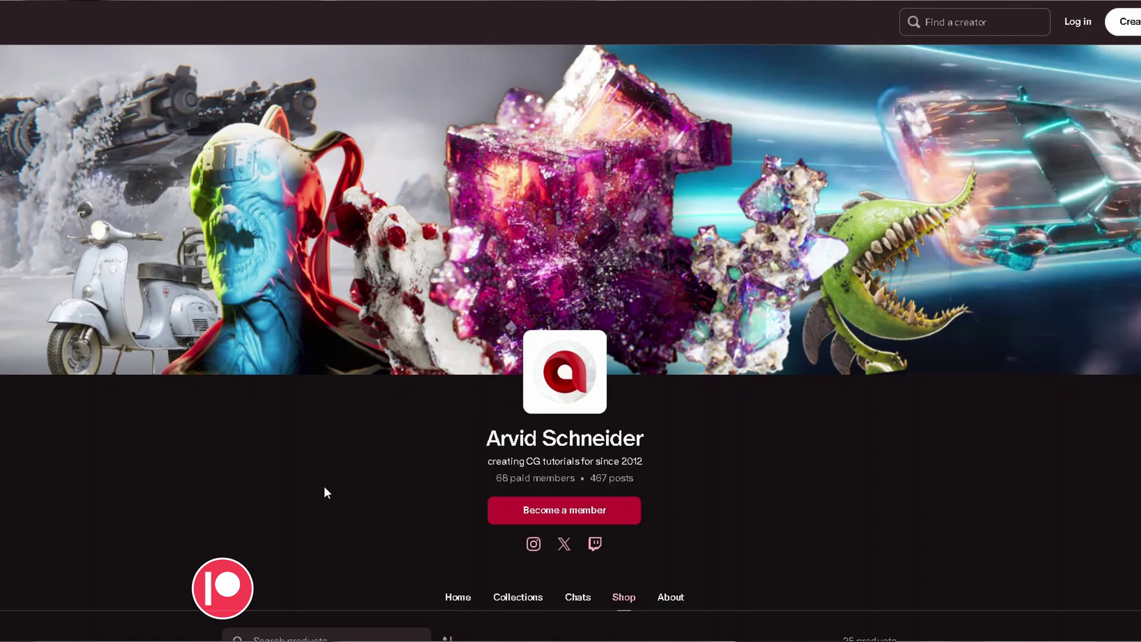
scroll(324, 487, "down", 2)
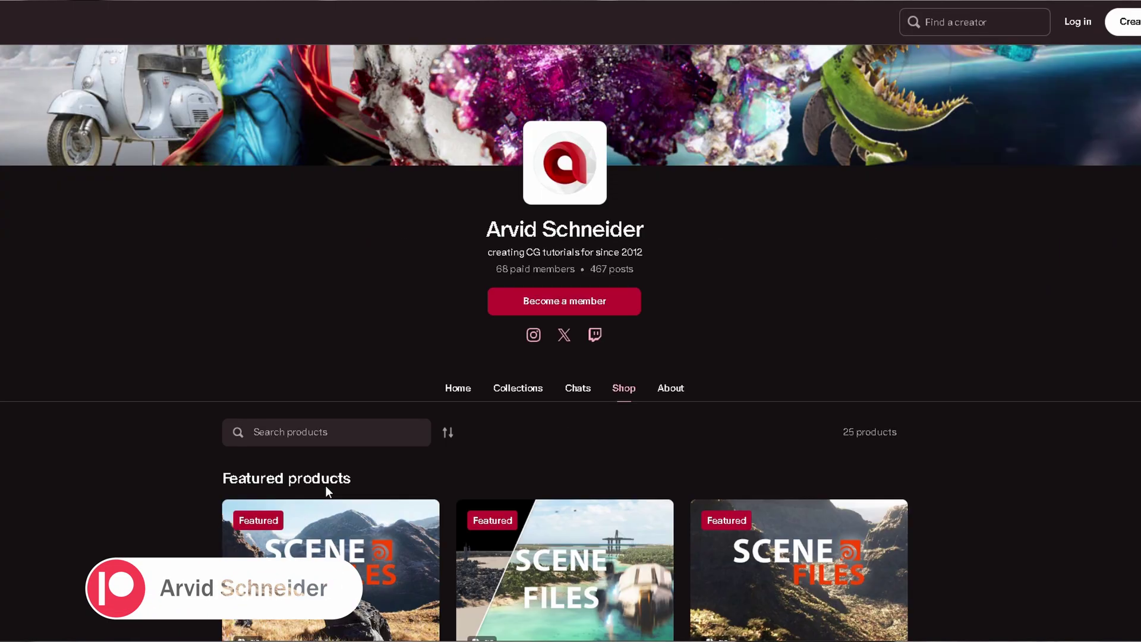
scroll(325, 486, "down", 1)
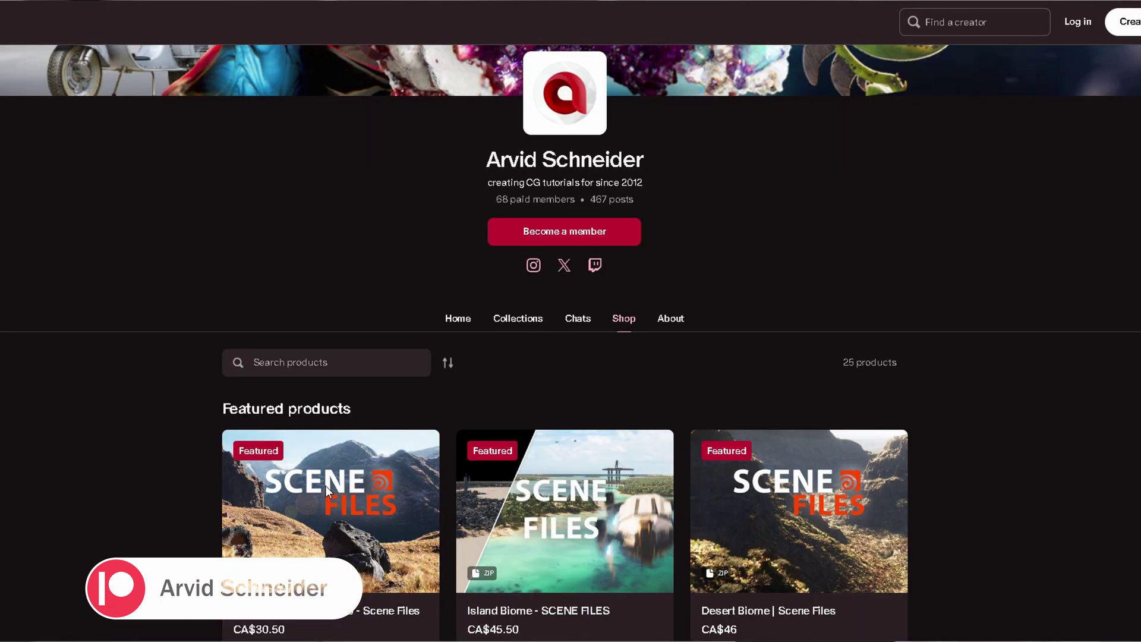
scroll(326, 486, "down", 1)
scroll(326, 486, "down", 1)
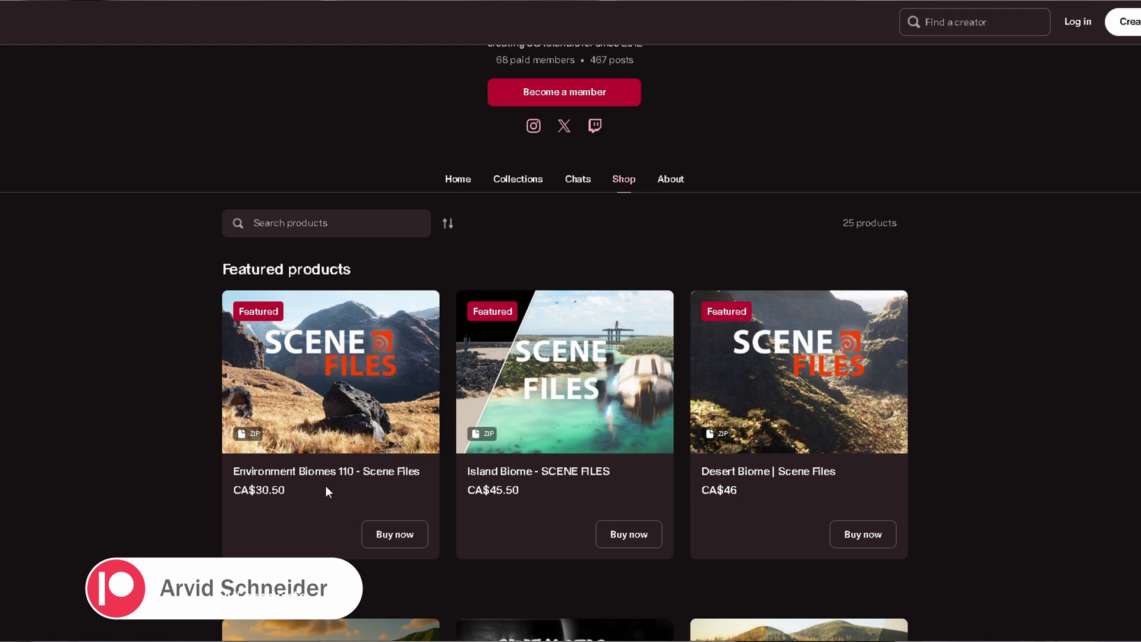
scroll(326, 486, "down", 1)
scroll(325, 486, "down", 1)
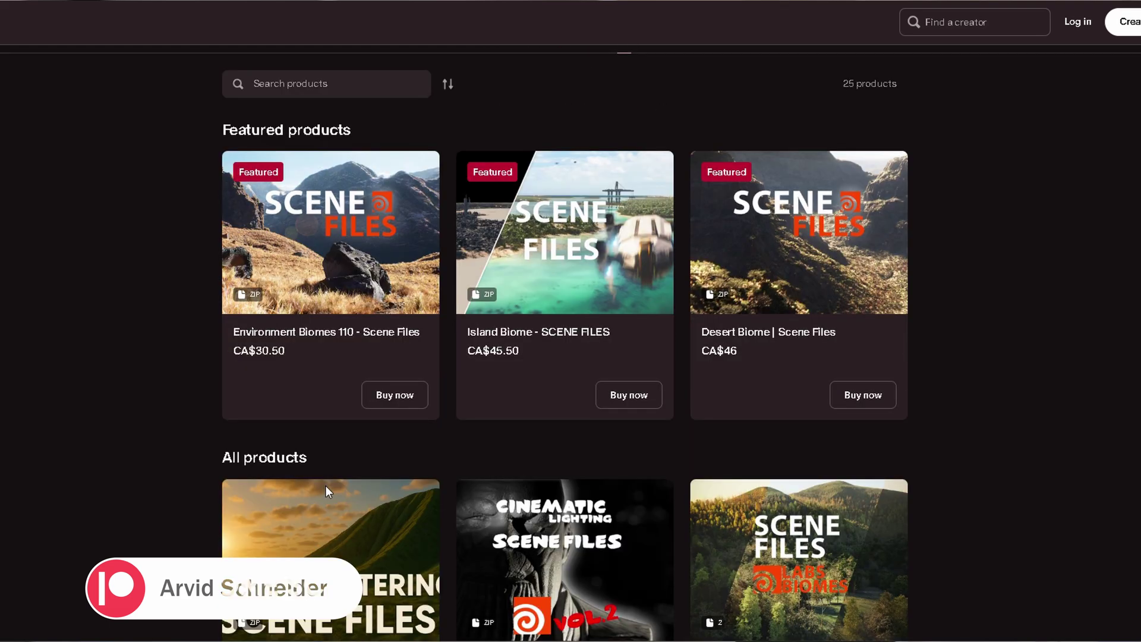
scroll(326, 486, "down", 2)
scroll(326, 486, "down", 1)
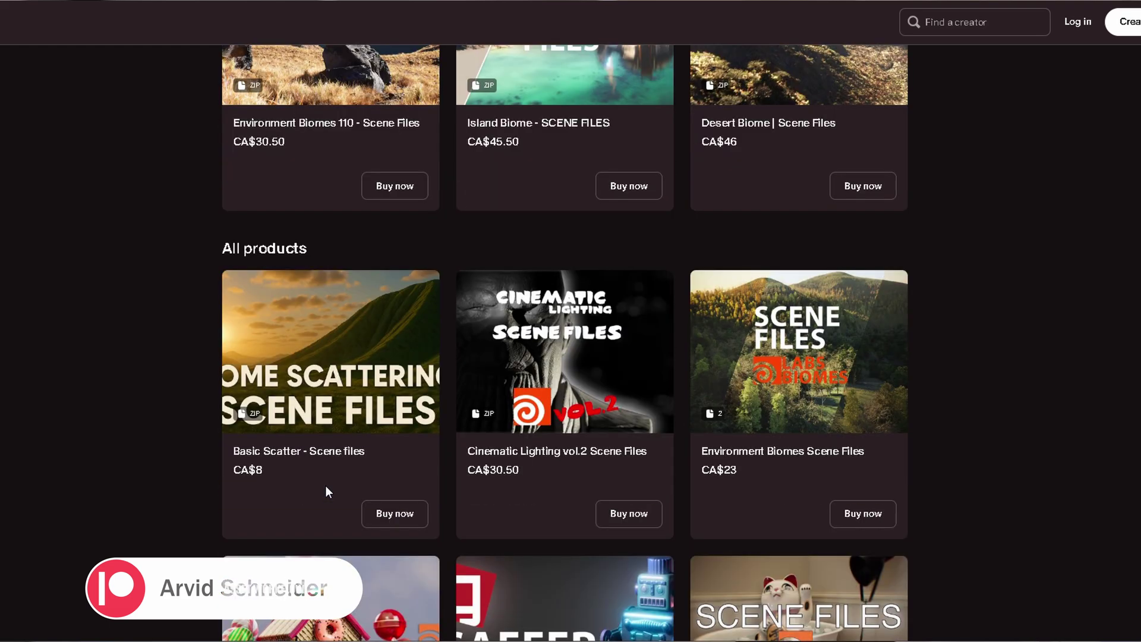
scroll(326, 491, "down", 1)
scroll(325, 490, "down", 1)
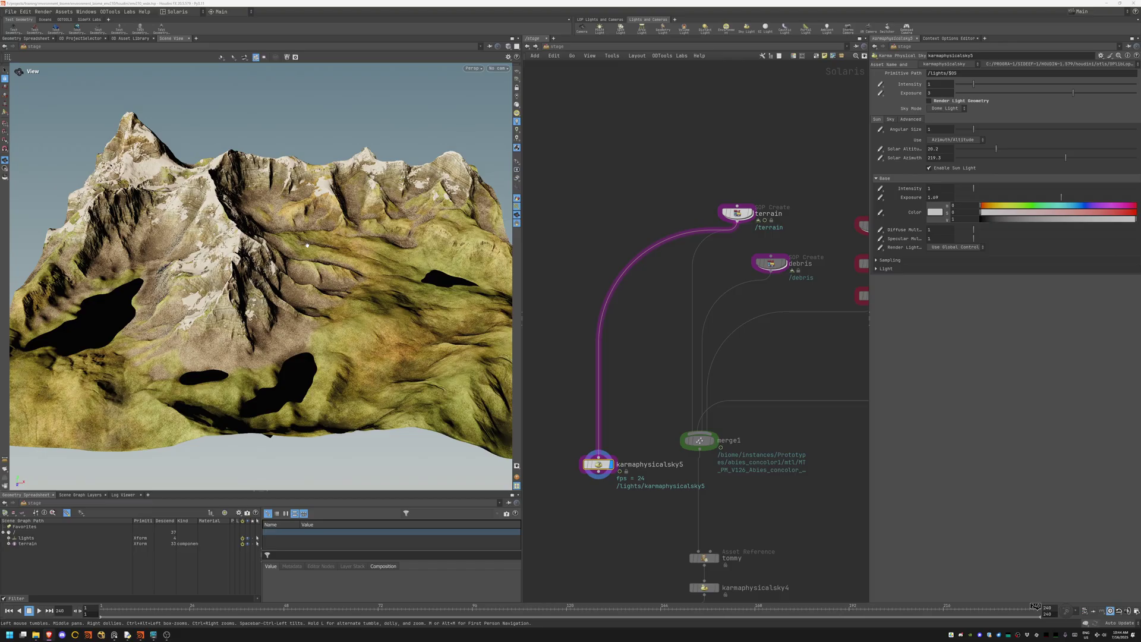
scroll(262, 276, "up", 3)
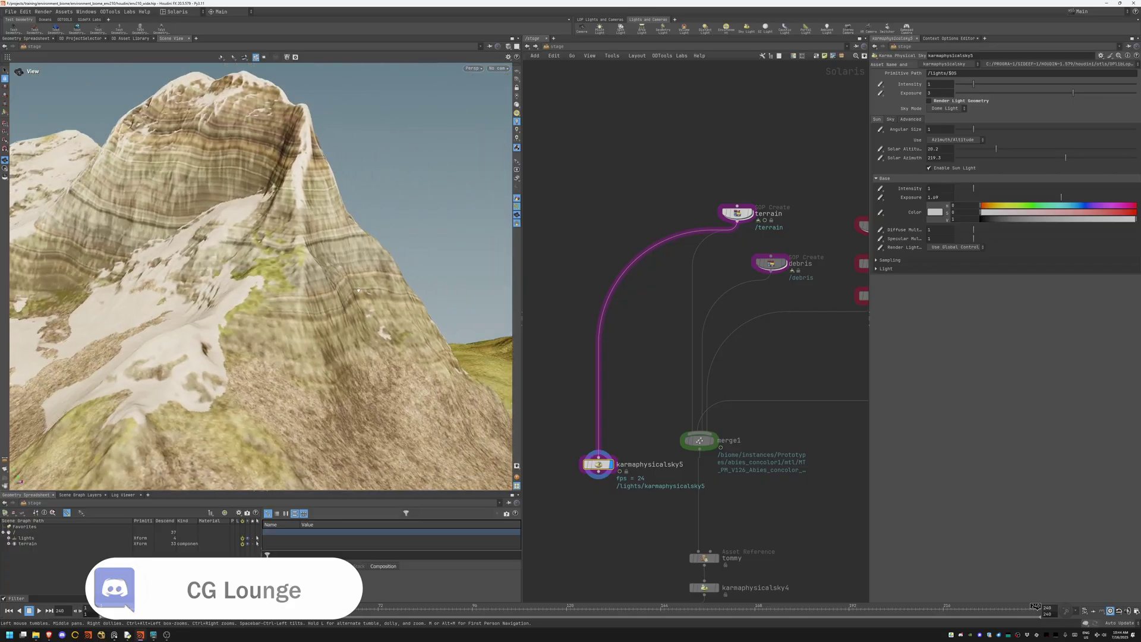
Step: Orbit in close on the snowy mountain peaks in the Solaris viewport
left_click_drag(241, 319, 346, 356)
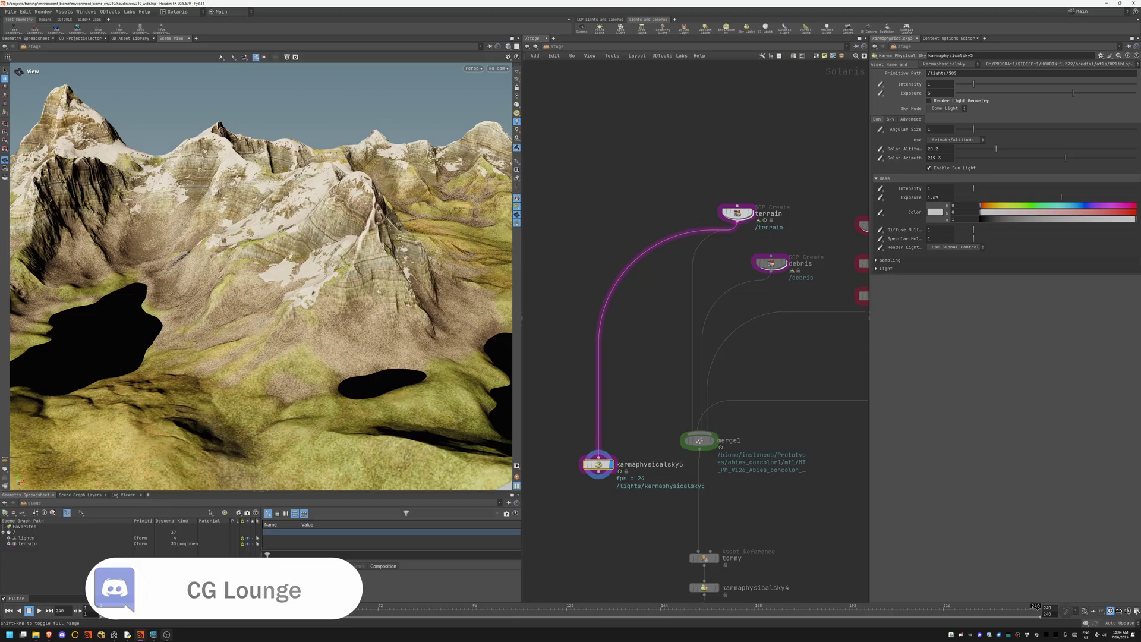
Step: Bring up the forest valley render sequence in OpenRV
left_click(153, 635)
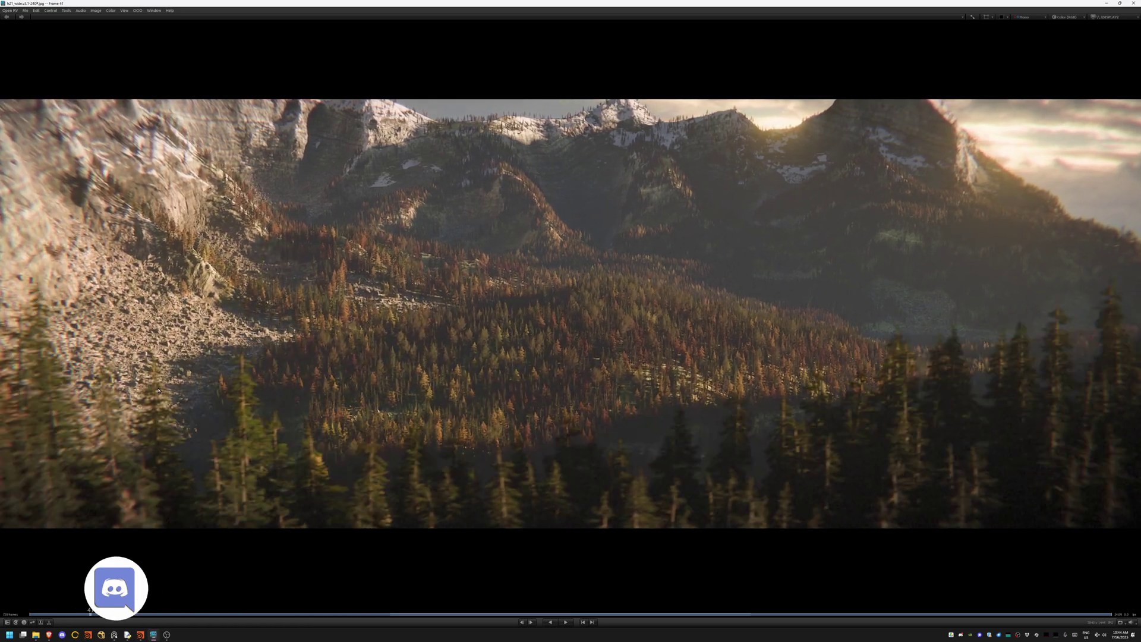
Step: Annotate the valley render's left cliff and central forest patch, then undo both marks
key("F10")
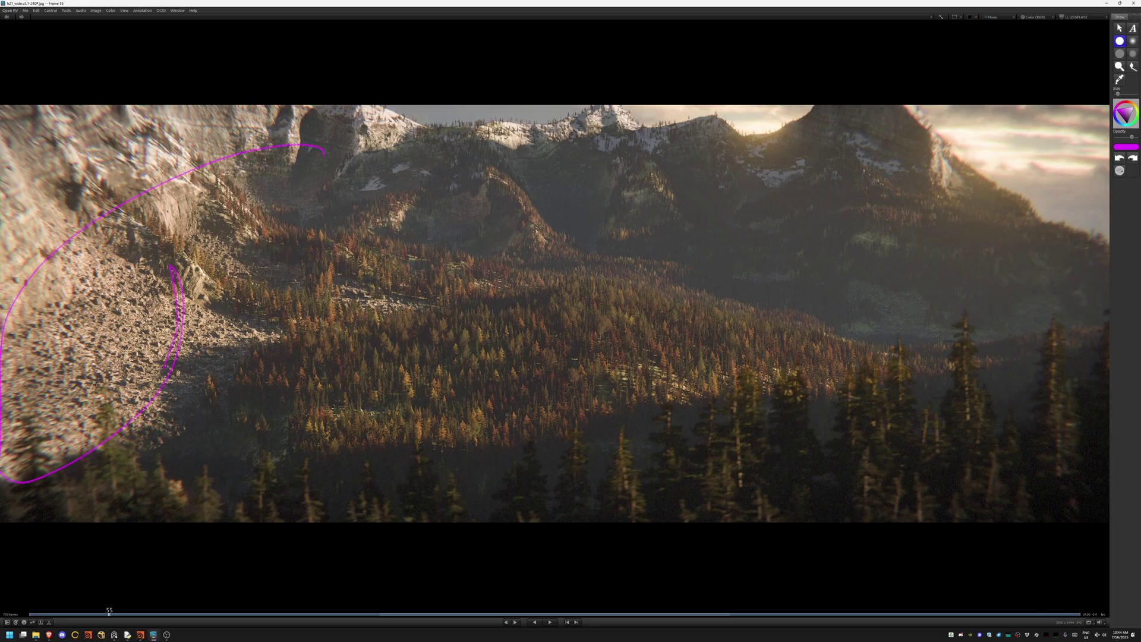
key("ctrl+z")
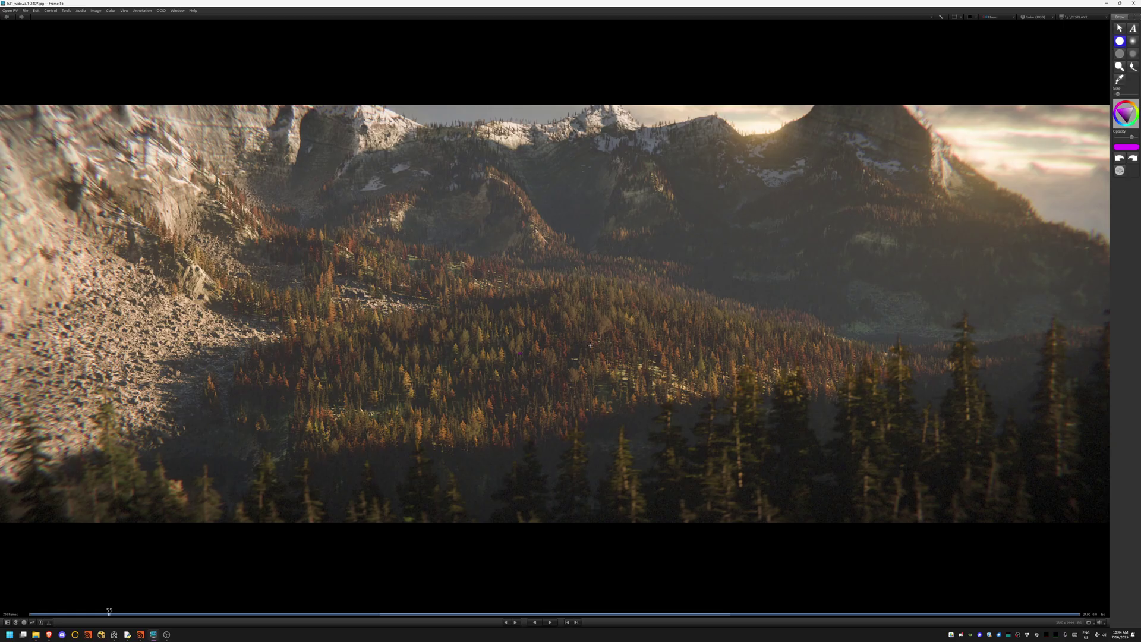
left_click_drag(566, 478, 575, 292)
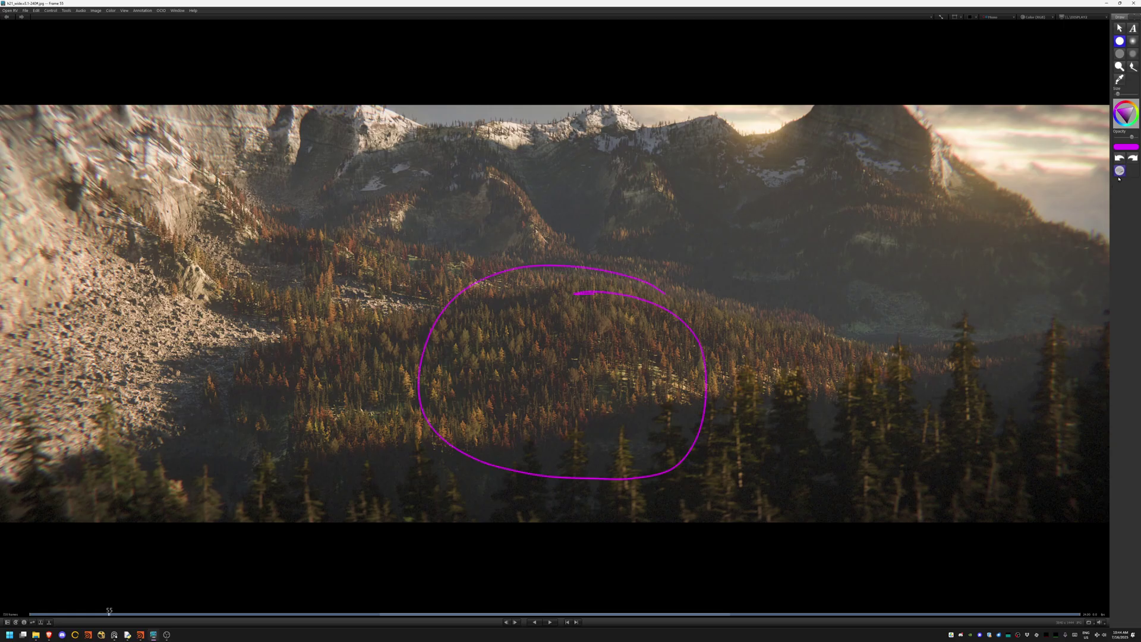
key("ctrl+z")
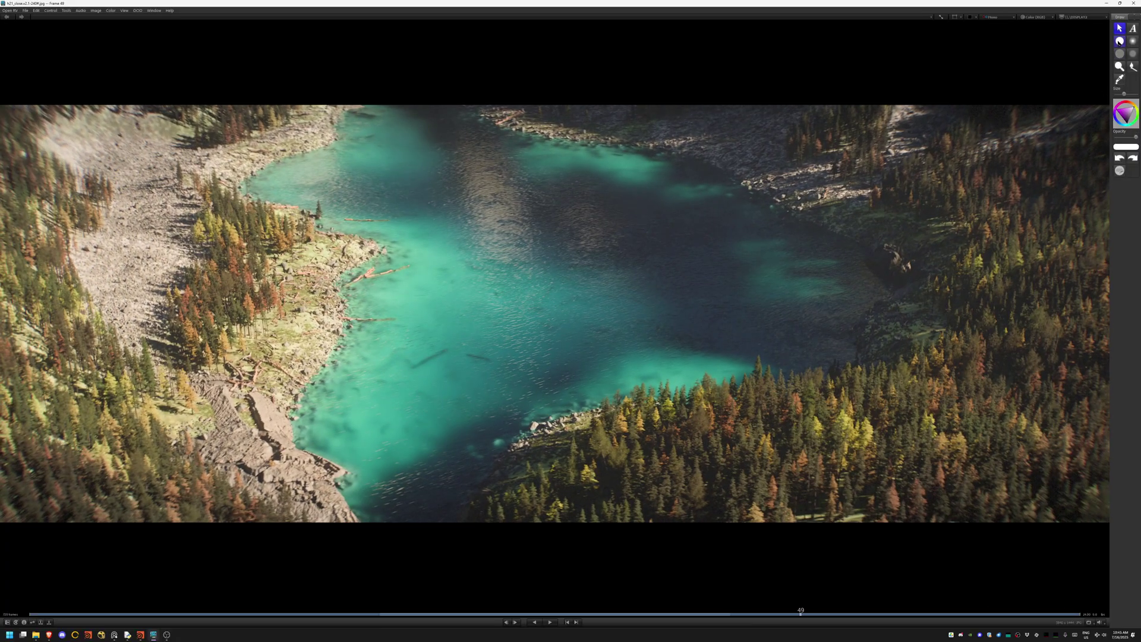
Step: Circle and clear the lake's forested and rocky shorelines, then reposition the lake render
left_click_drag(239, 174, 168, 205)
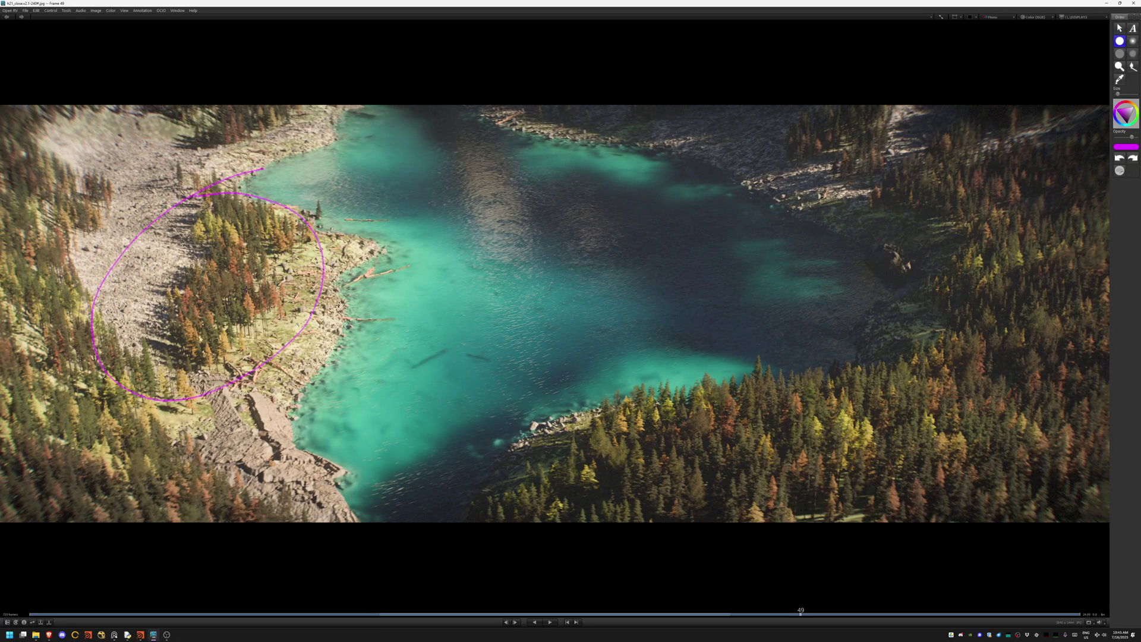
key("ctrl+z")
left_click_drag(191, 384, 330, 526)
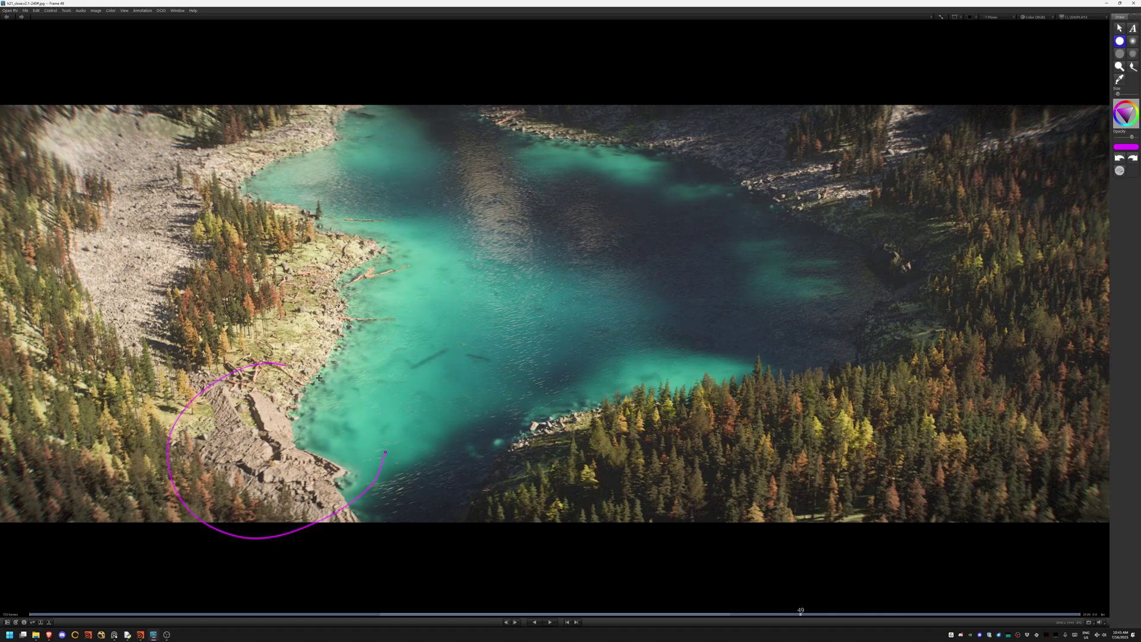
key("ctrl+z")
mouse_move(571, 321)
middle_mouse_down()
mouse_move(683, 295)
mouse_move(604, 364)
middle_mouse_up()
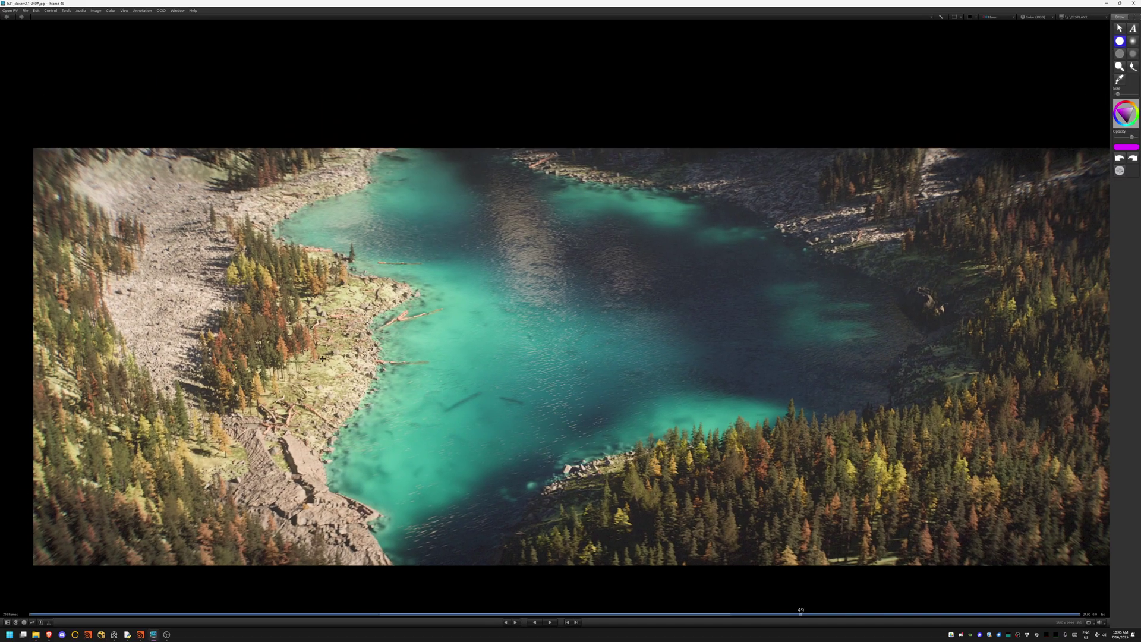
middle_click_drag(549, 239, 562, 264)
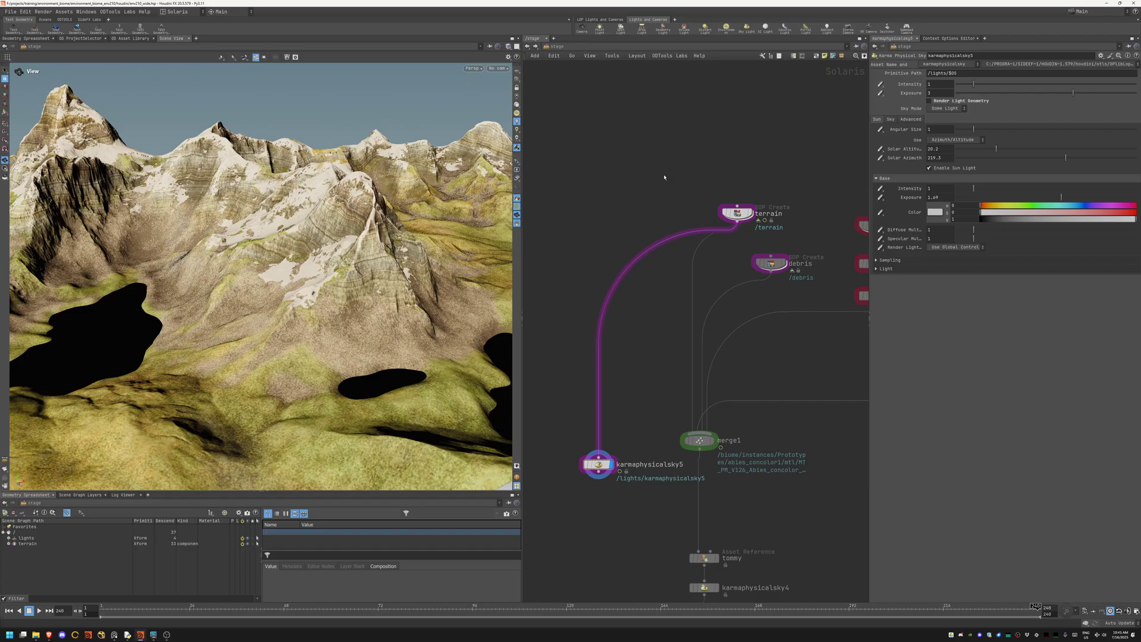
Step: Display only the debris LOP and tilt the view across the scattered rocks
middle_click_drag(700, 229, 704, 243)
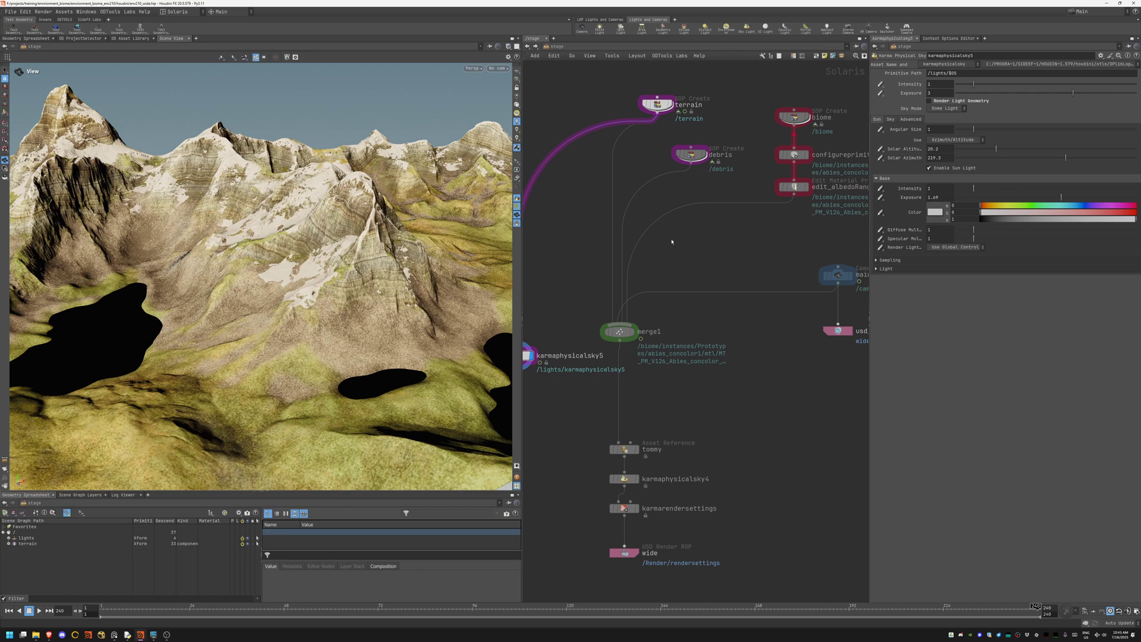
middle_click_drag(672, 240, 761, 236)
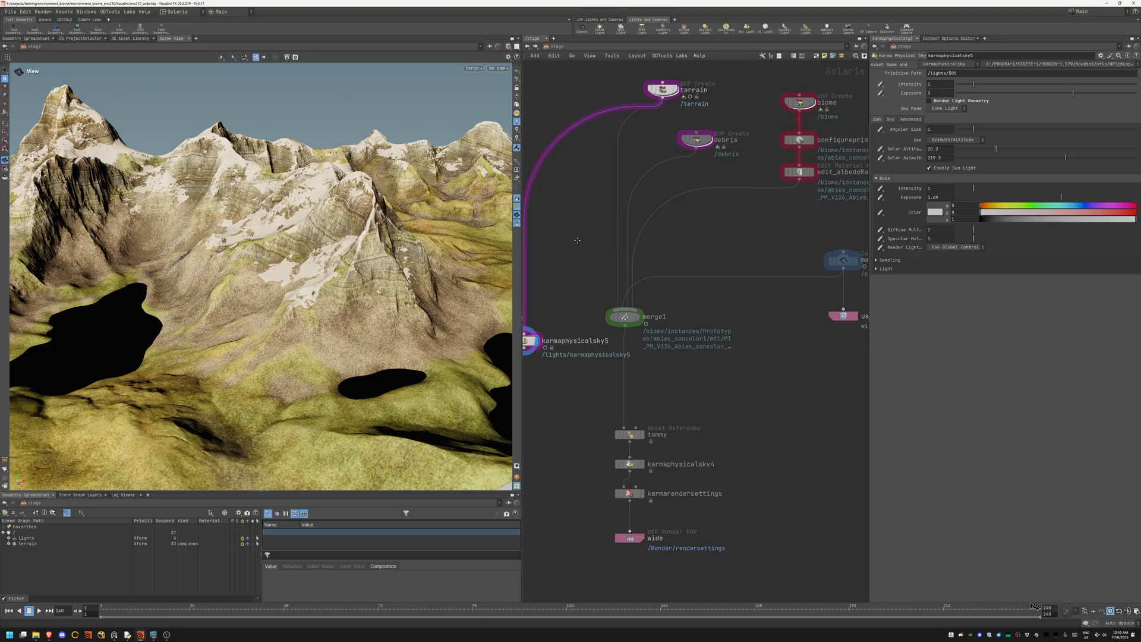
middle_click_drag(575, 234, 625, 275)
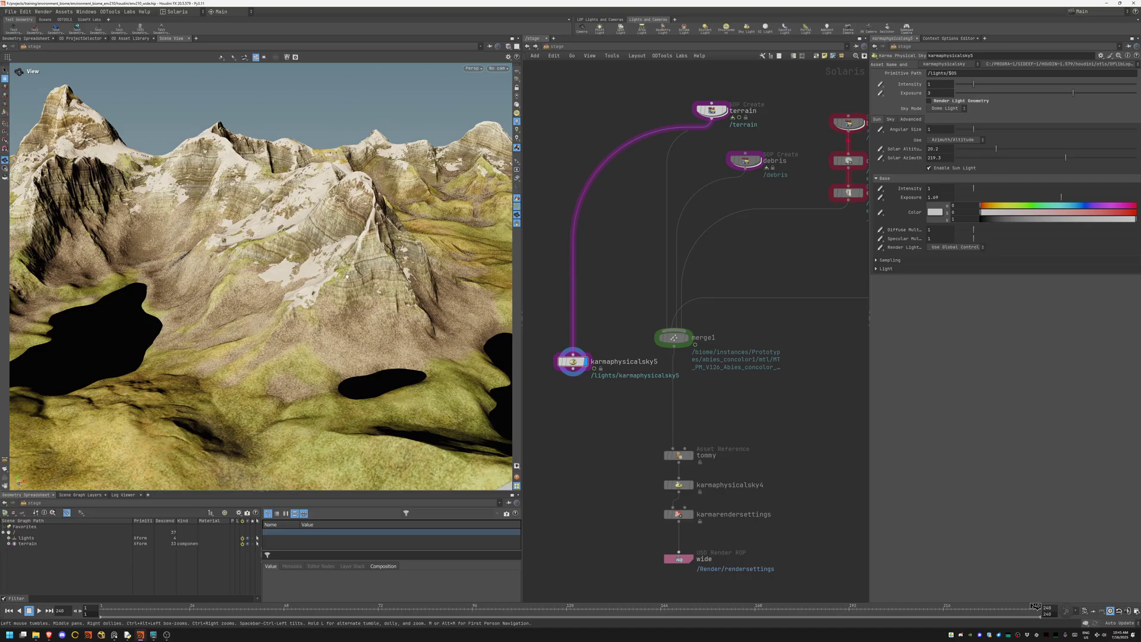
left_click_drag(362, 267, 92, 342)
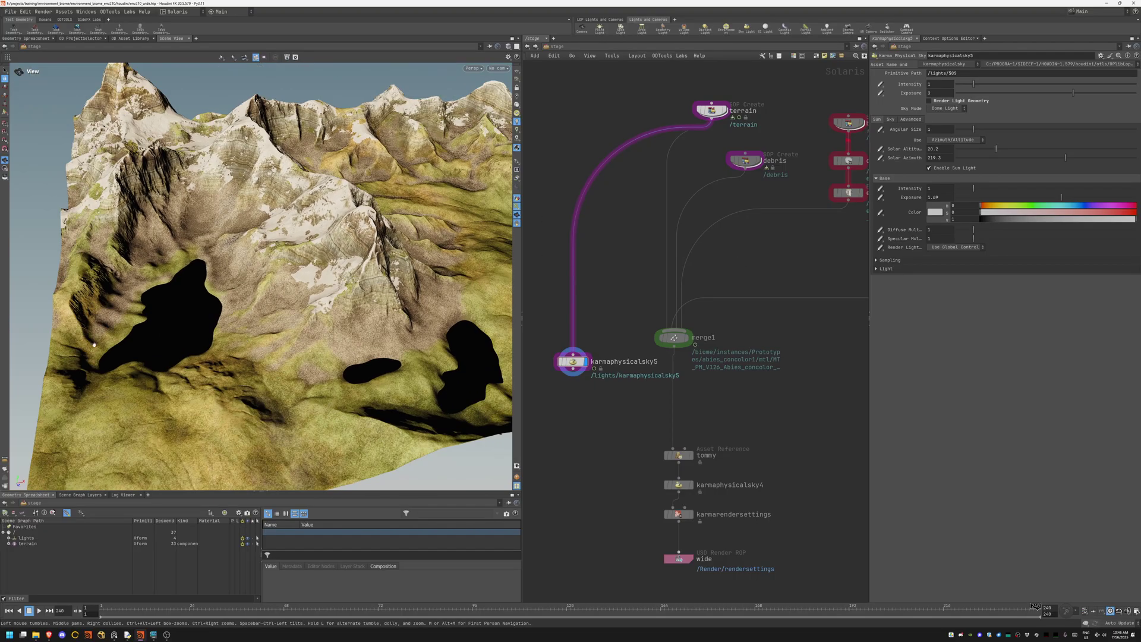
left_click_drag(126, 380, 207, 338)
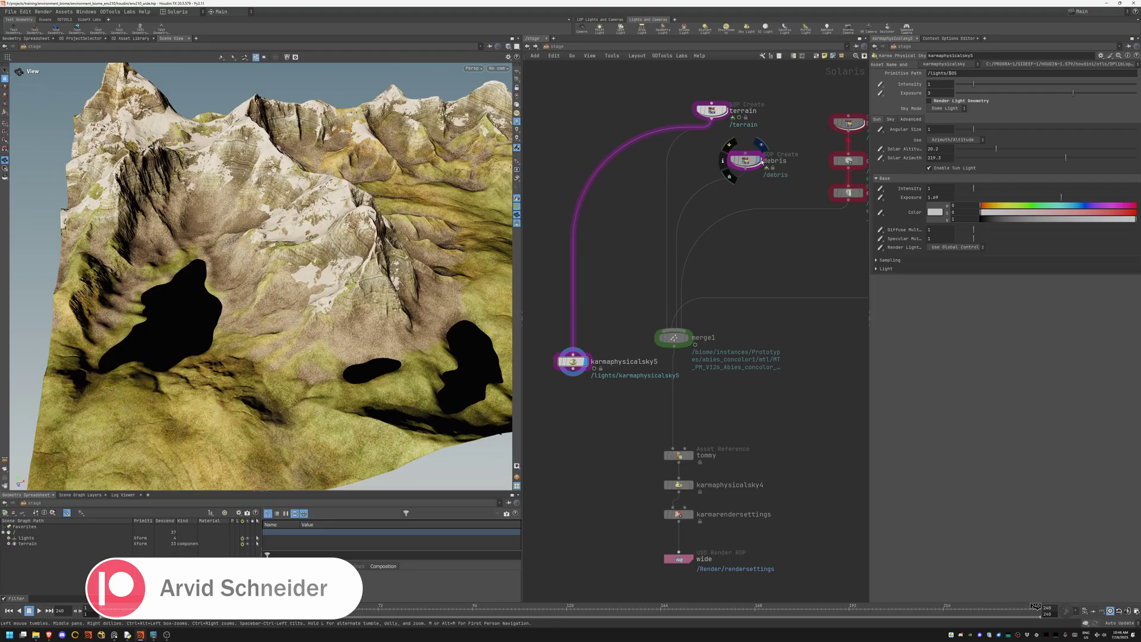
left_click(757, 162)
scroll(397, 285, "up", 2)
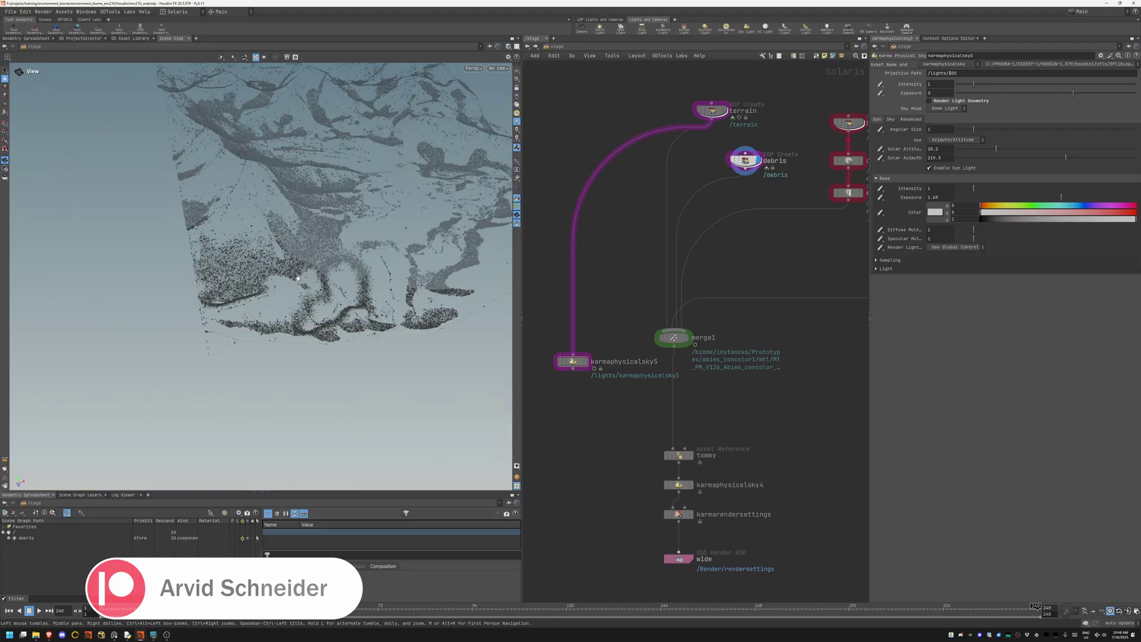
scroll(339, 267, "up", 3)
scroll(290, 256, "up", 3)
scroll(303, 259, "up", 2)
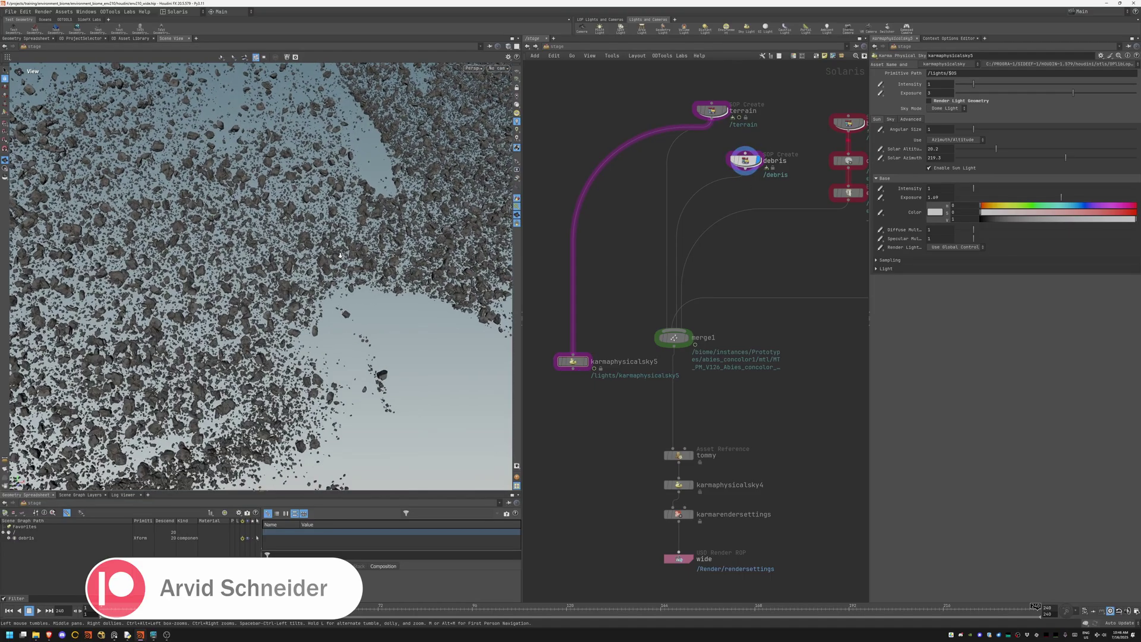
scroll(325, 262, "up", 2)
scroll(348, 266, "up", 2)
scroll(372, 271, "up", 2)
mouse_move(372, 271)
left_mouse_down()
mouse_move(282, 282)
mouse_move(383, 332)
left_mouse_up()
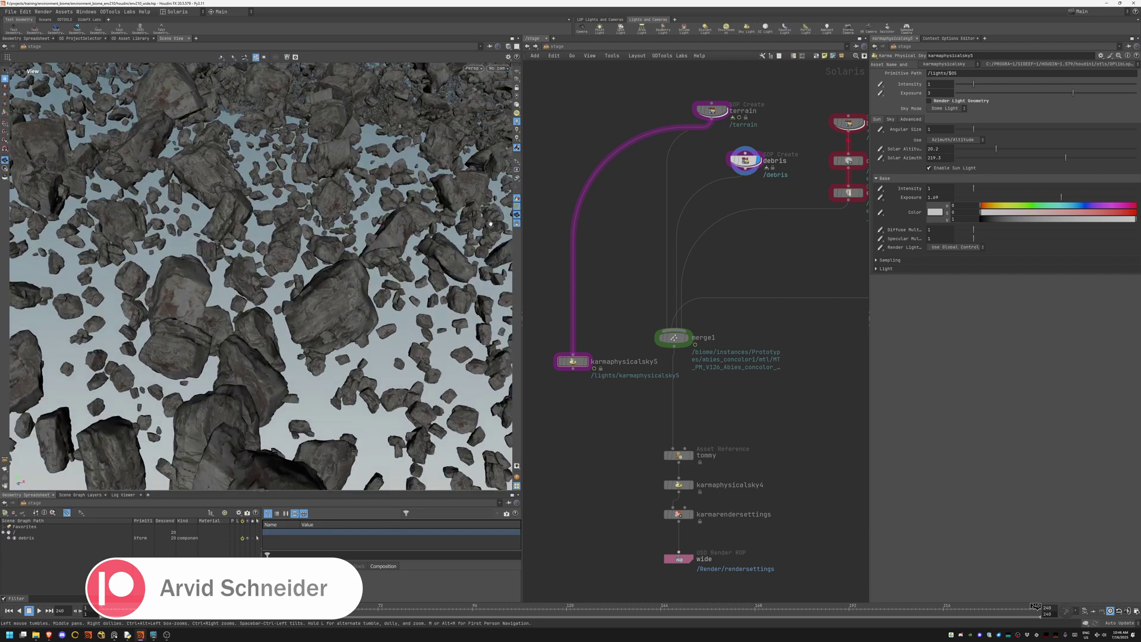
Step: Inside the debris node, display and frame the merge_OUT_HF heightfield output
double_click(745, 160)
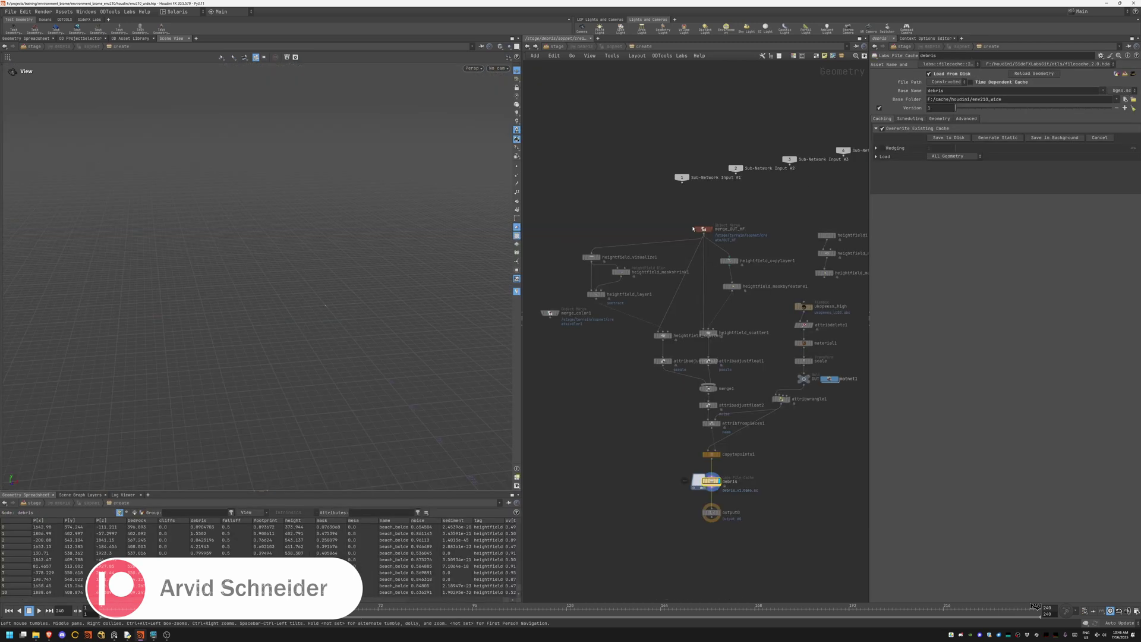
middle_click_drag(704, 202, 777, 193)
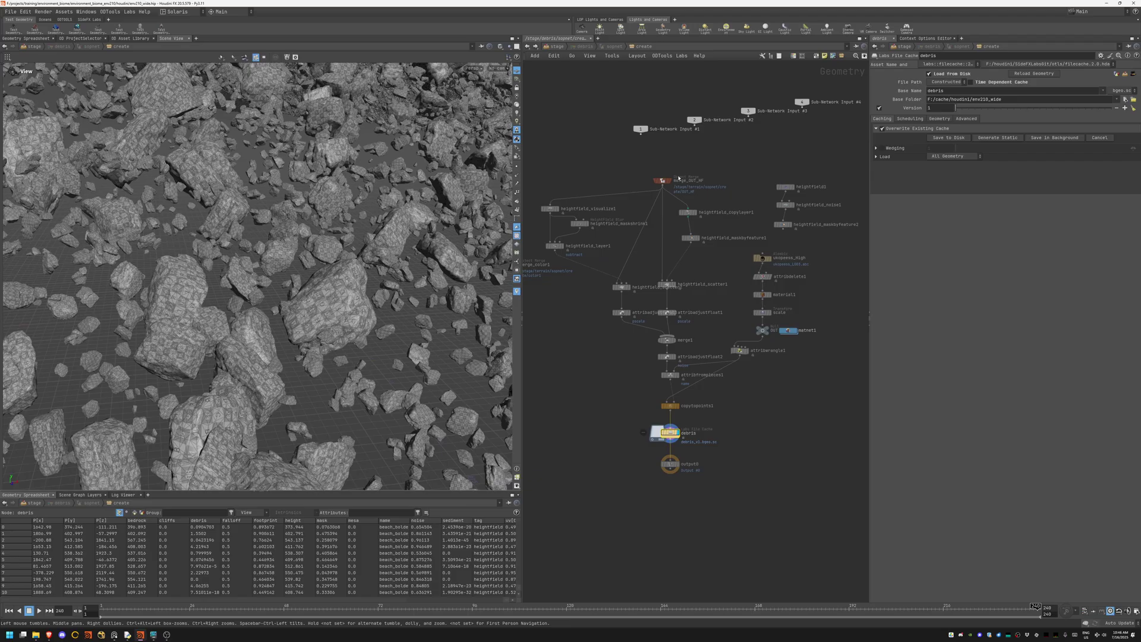
left_click(660, 180)
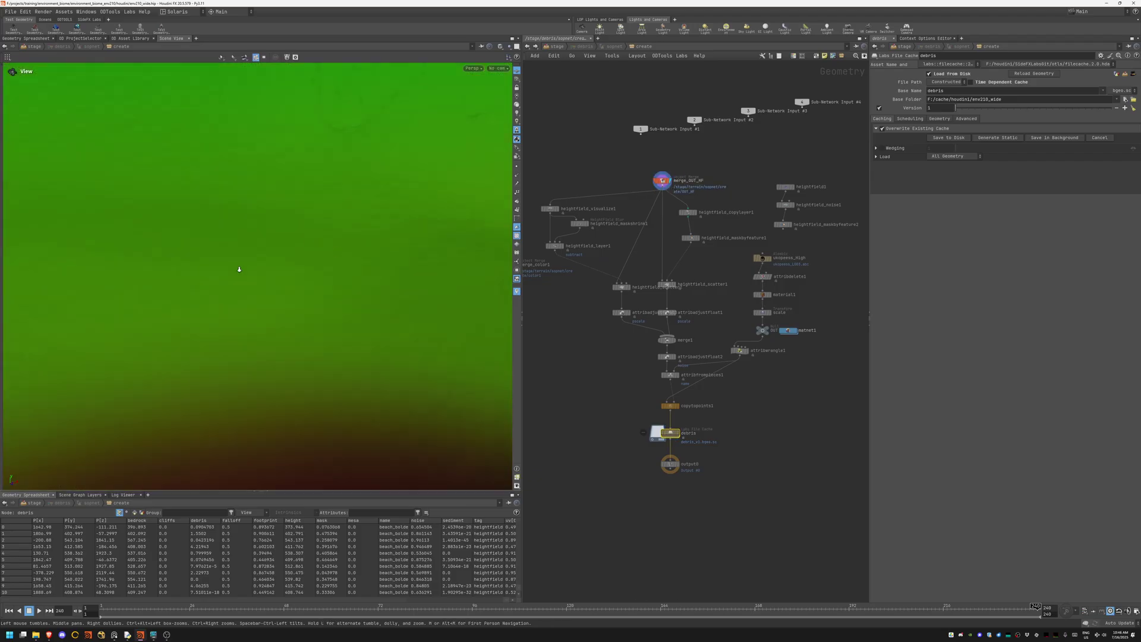
key("f")
scroll(346, 313, "up", 5)
left_click_drag(346, 314, 314, 255)
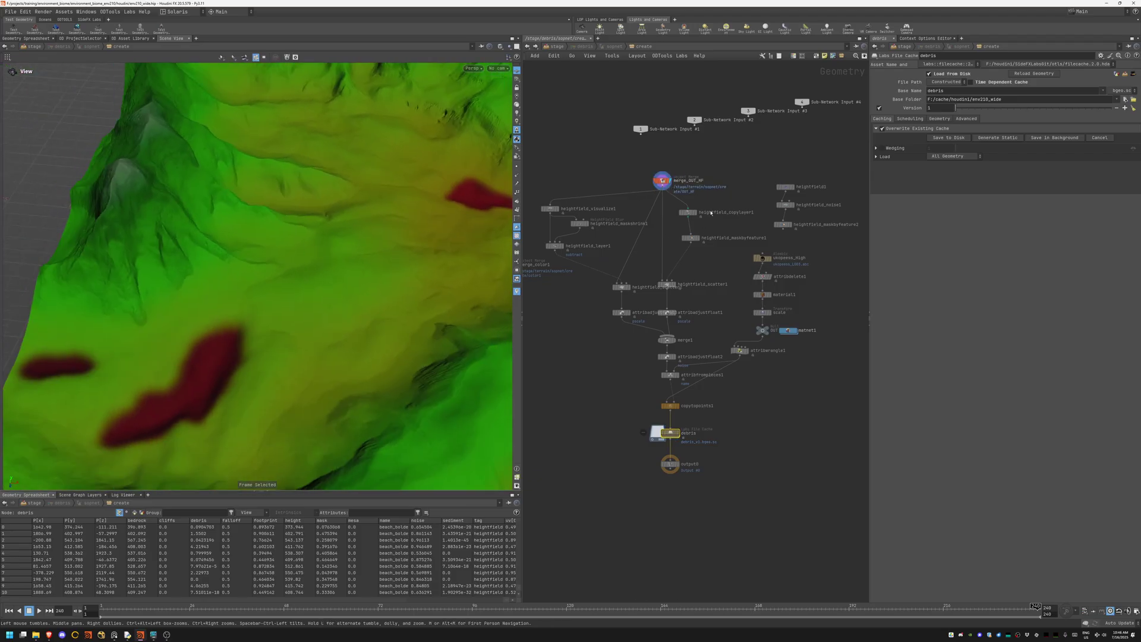
Step: Preview the heightfield_maskderive1 and heightfield_layer1 mask outlines on the terrain
middle_click_drag(614, 244, 630, 223)
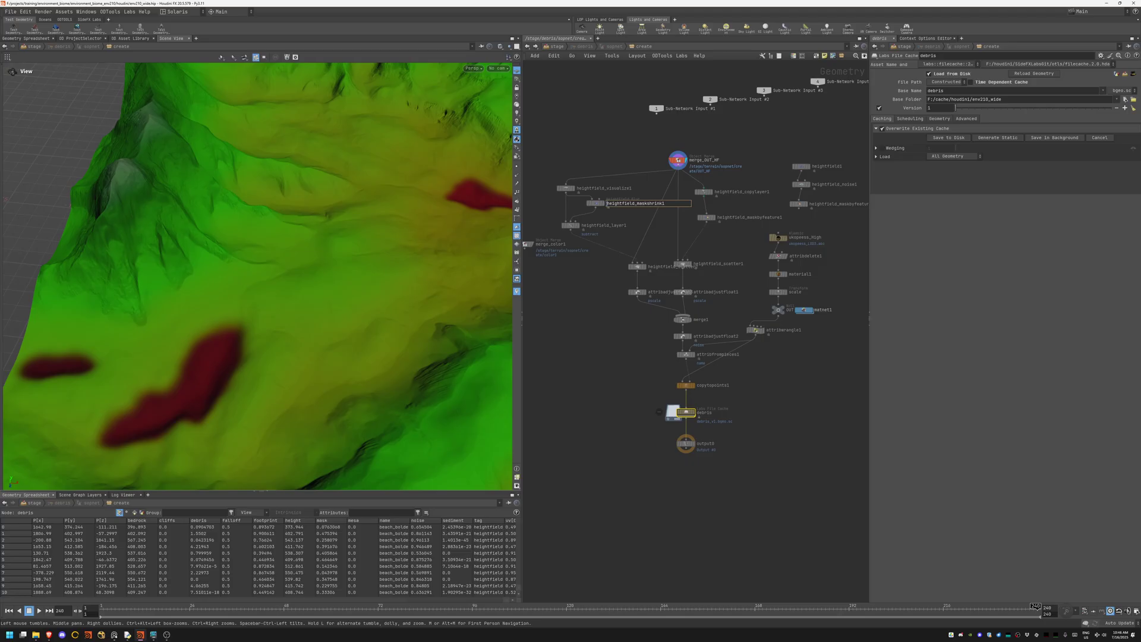
left_click(600, 204)
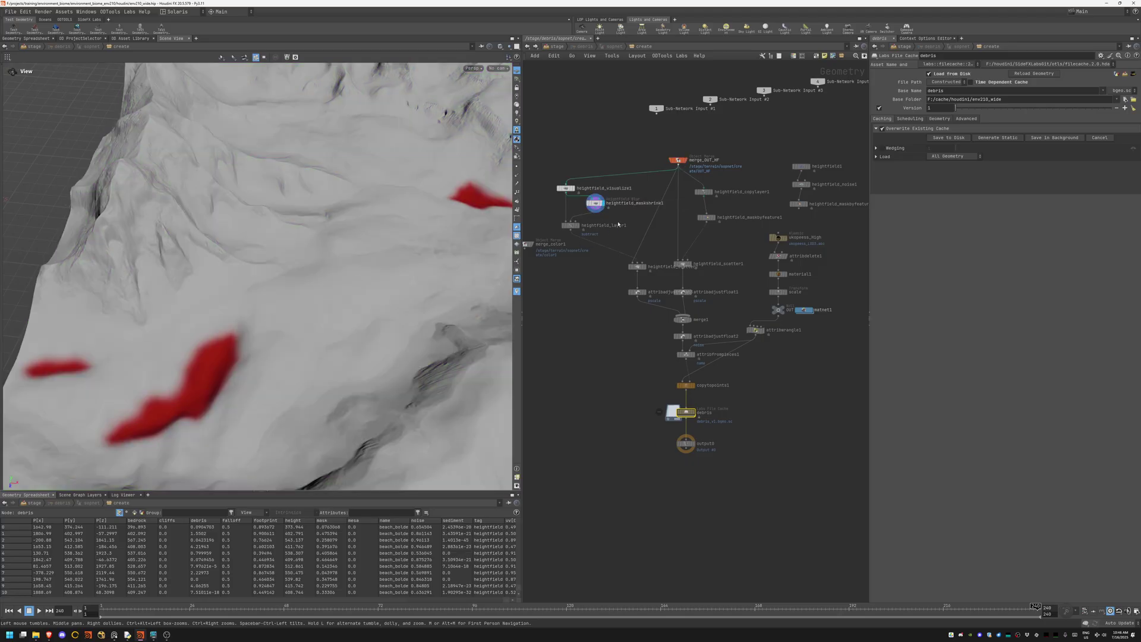
left_click(568, 224)
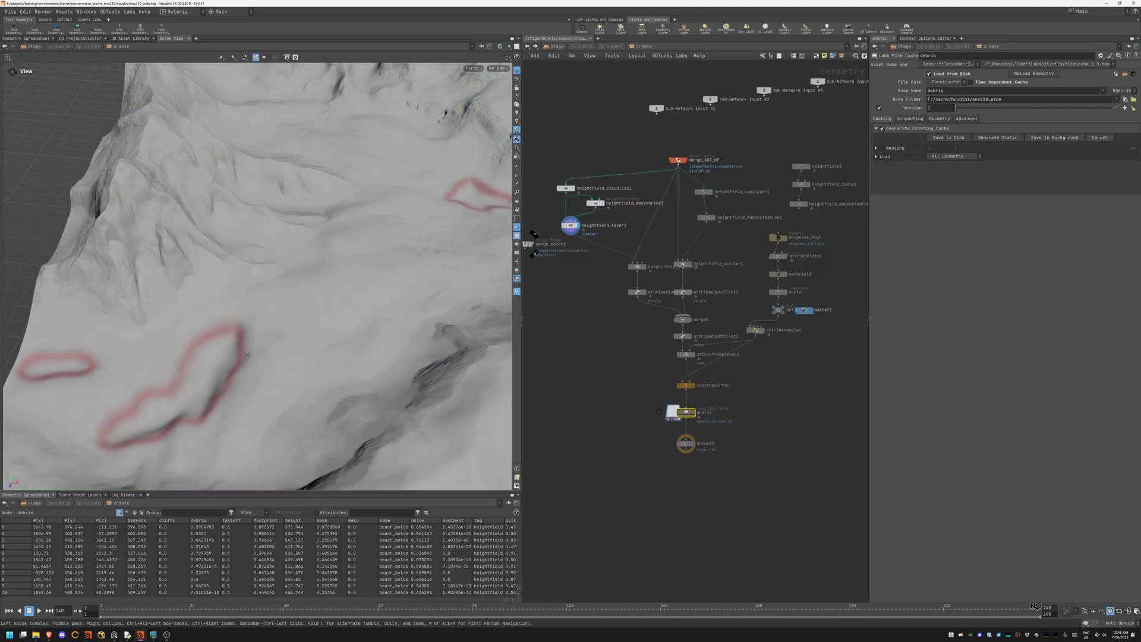
left_click_drag(322, 294, 370, 305)
scroll(369, 305, "up", 3)
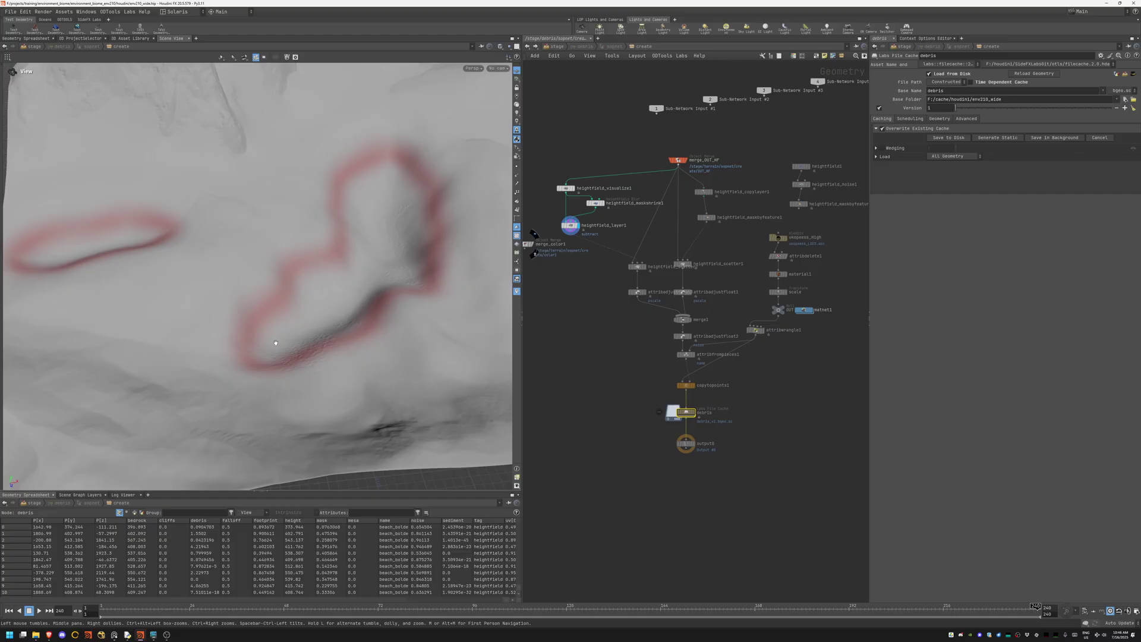
scroll(313, 353, "up", 2)
scroll(325, 330, "up", 2)
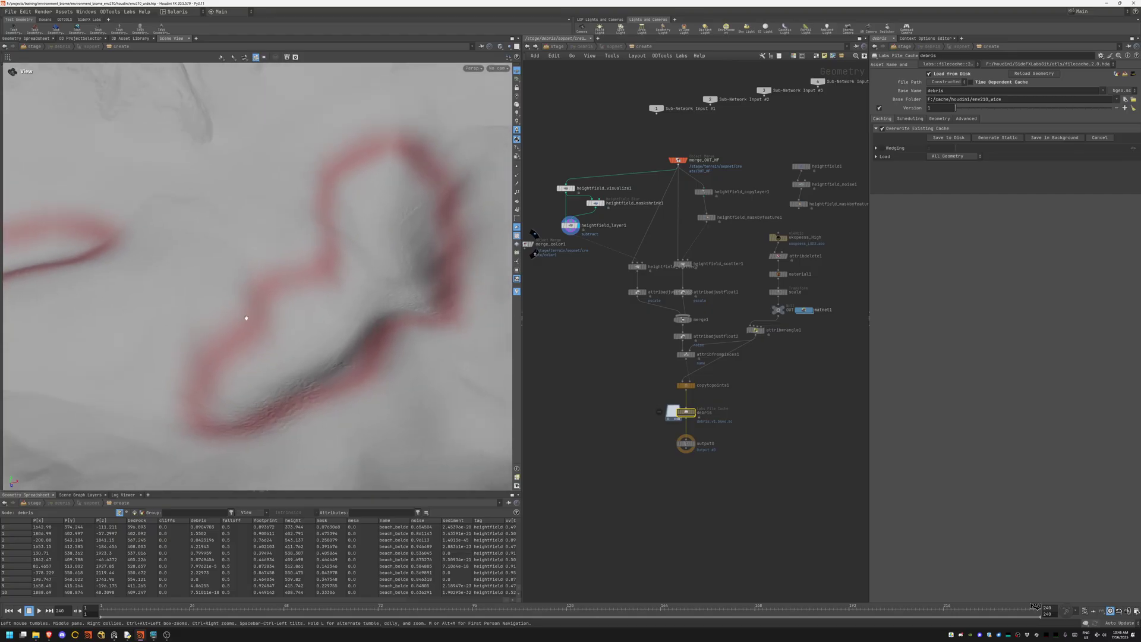
Step: Display heightfield_scatter2's points and orbit around them from above
middle_click_drag(578, 249, 637, 235)
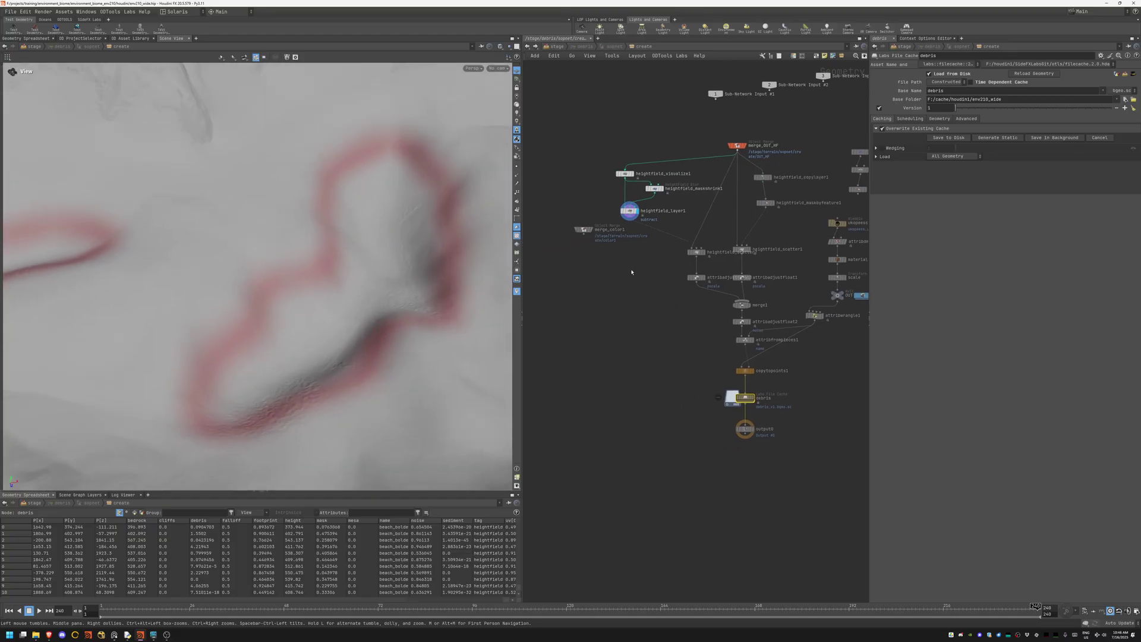
left_click(695, 252)
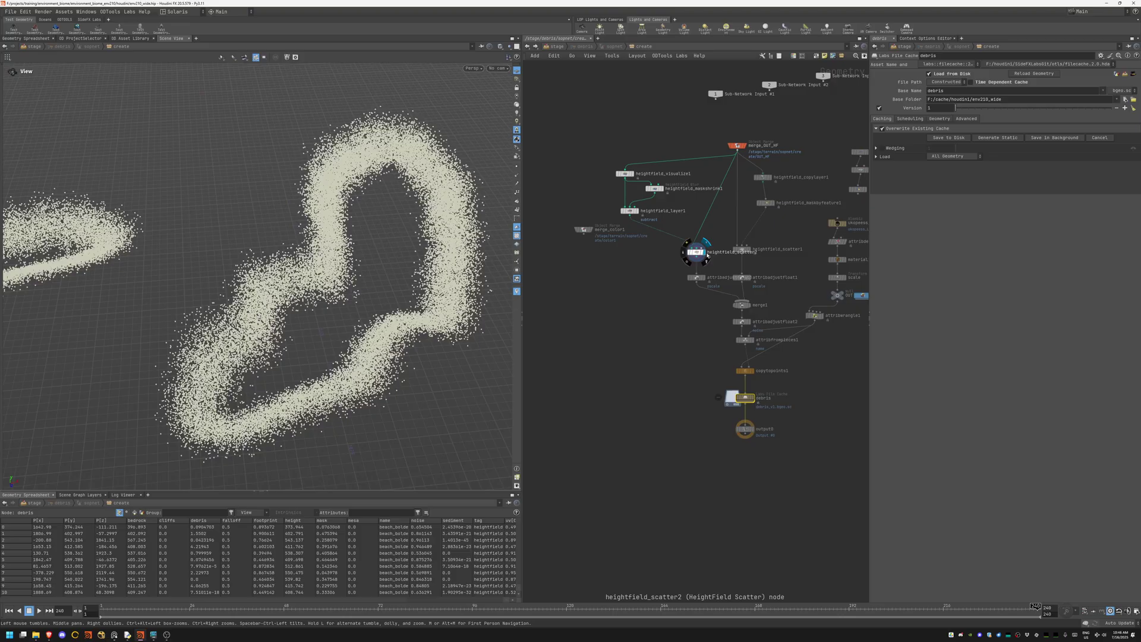
left_click_drag(347, 239, 342, 261)
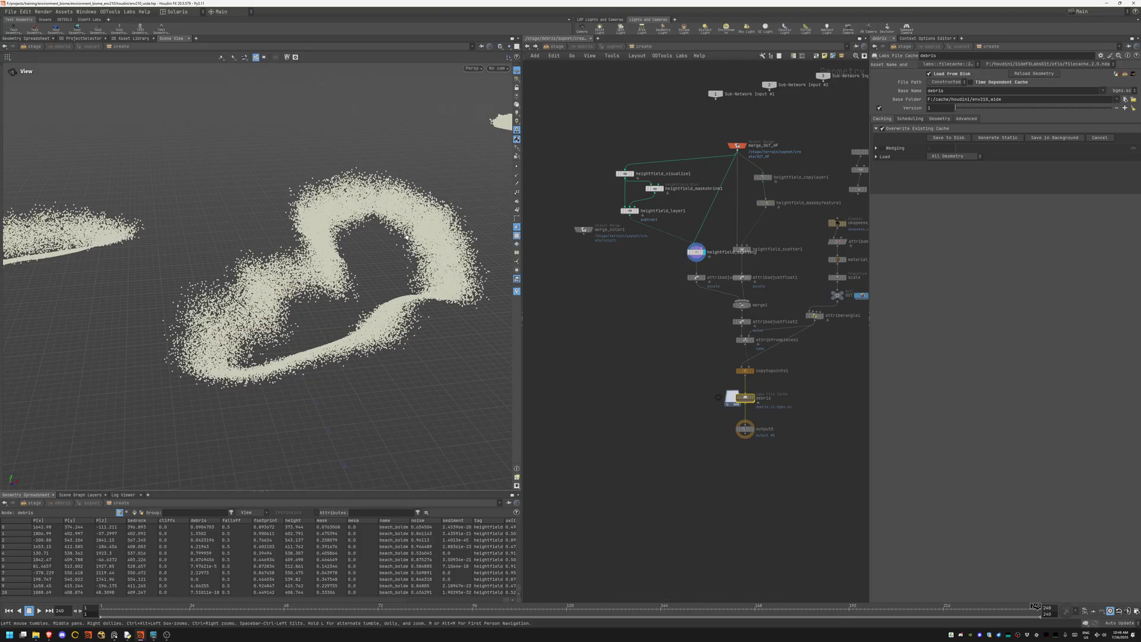
left_click_drag(385, 203, 357, 223)
middle_click_drag(782, 214, 723, 210)
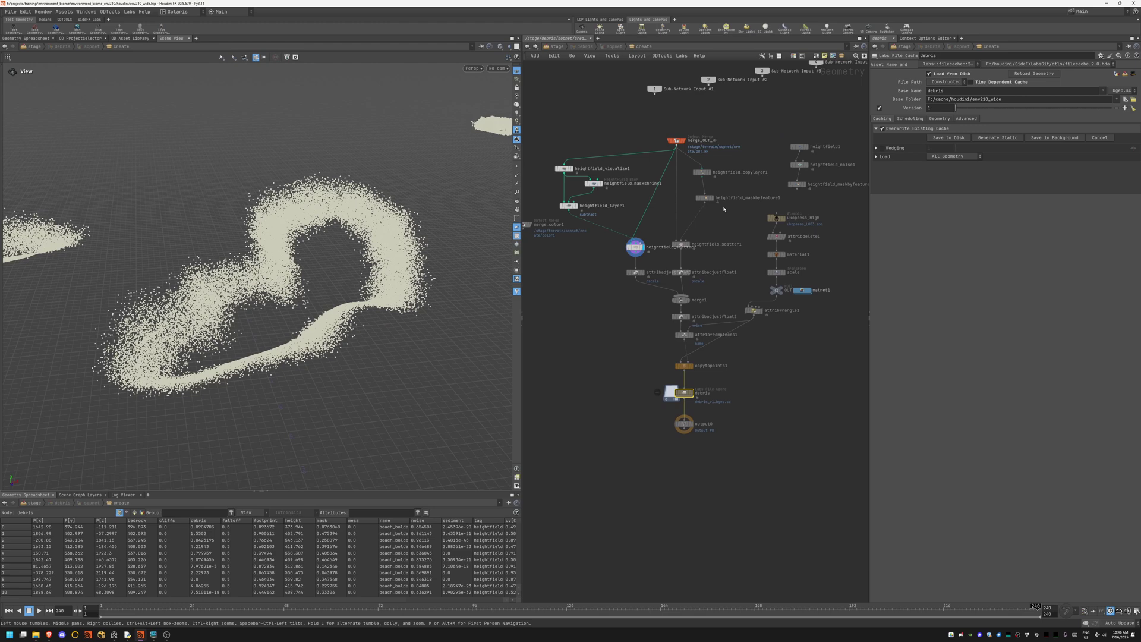
Step: Display the heightfield_maskbyfeature2 coloured mask and orbit closer over the terrain
left_click(710, 197)
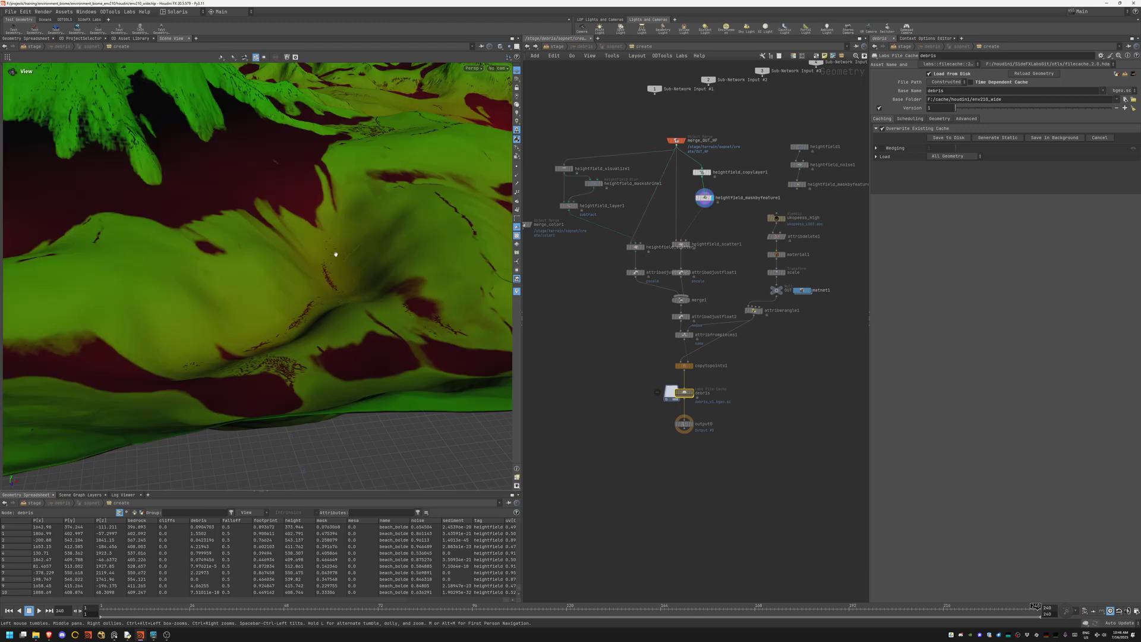
left_click_drag(239, 323, 499, 267)
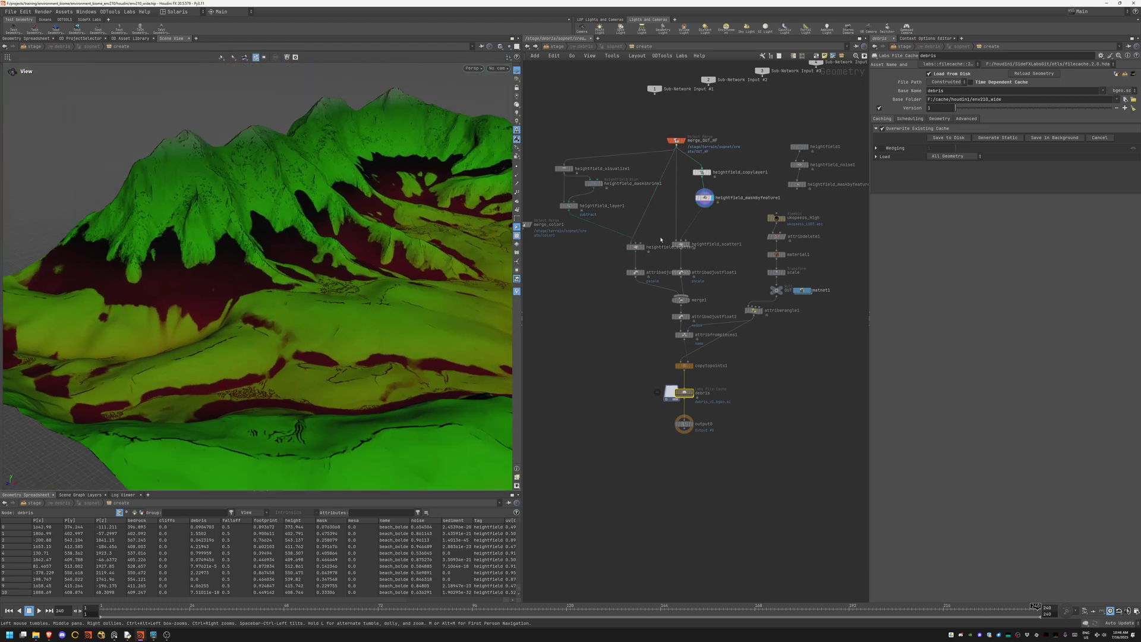
left_click_drag(286, 247, 255, 259)
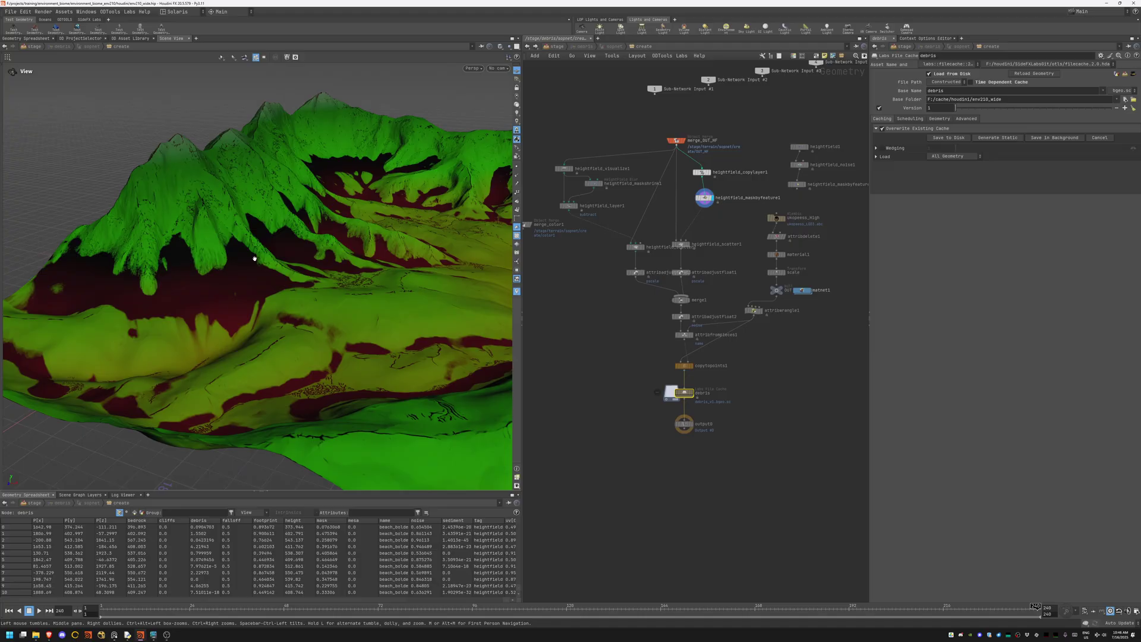
left_click_drag(354, 307, 508, 255)
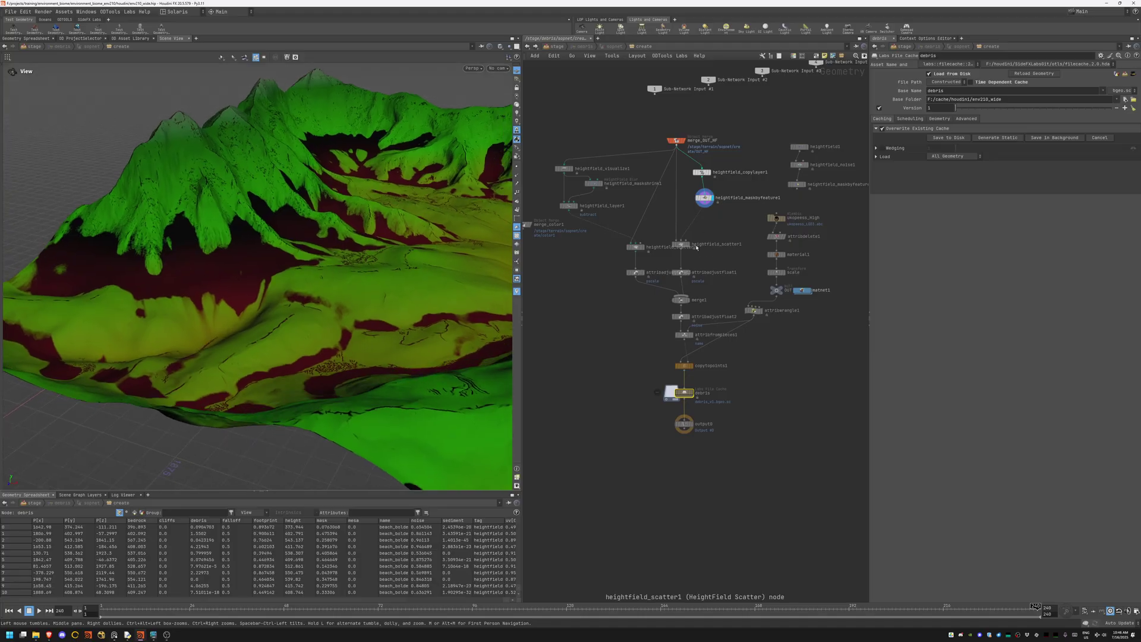
Step: Display heightfield_scatter1 points drawn finer and darker, then merge1's combined points
left_click(686, 243)
left_click_drag(212, 251, 748, 199)
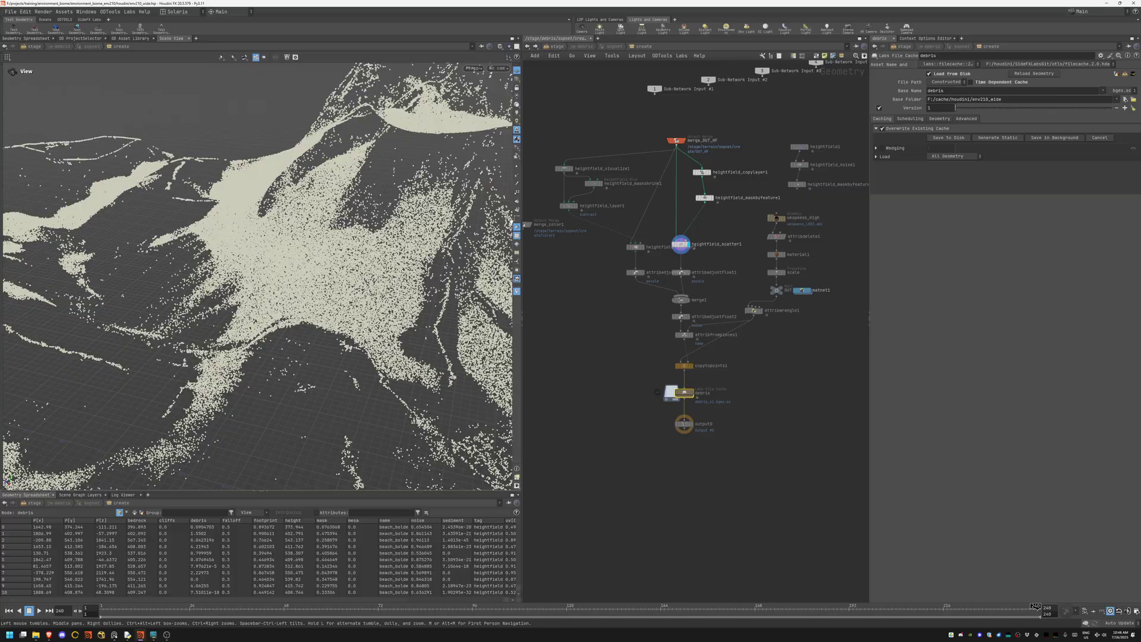
right_click(517, 270)
left_click(553, 323)
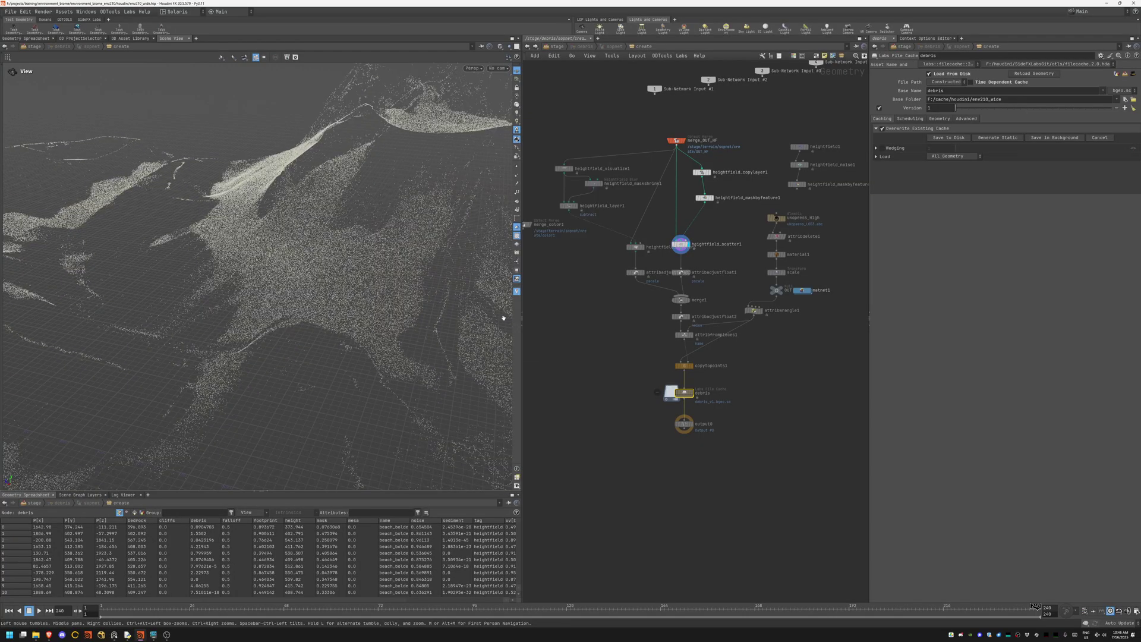
mouse_move(500, 316)
left_mouse_down()
mouse_move(232, 314)
mouse_move(343, 303)
mouse_move(250, 230)
left_mouse_up()
scroll(334, 305, "down", 5)
scroll(334, 304, "up", 8)
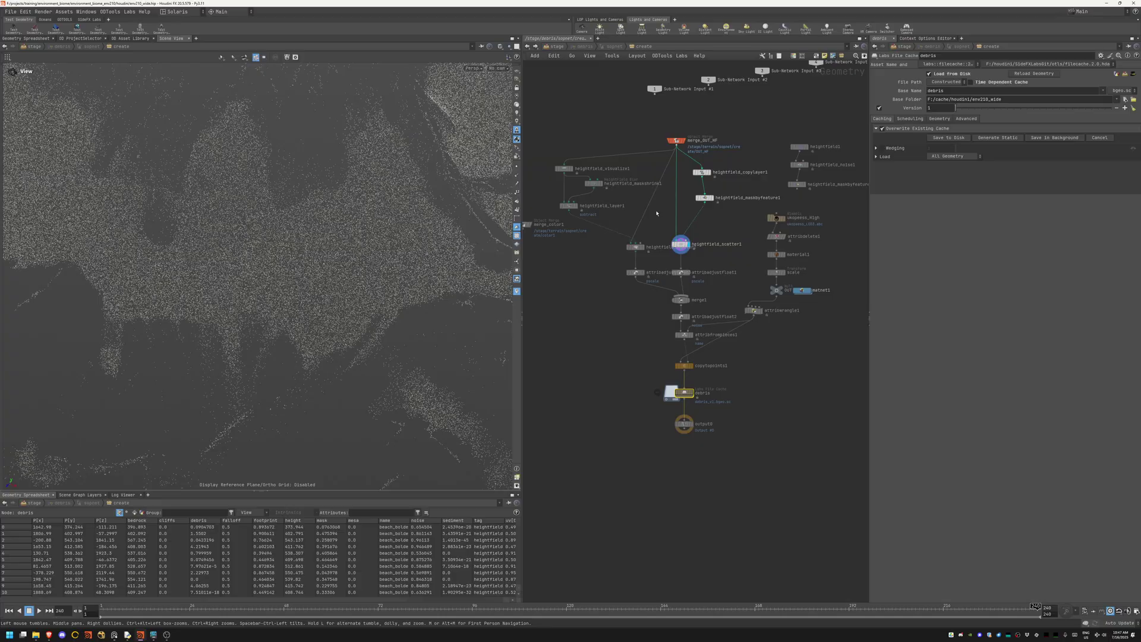
scroll(691, 294, "up", 6)
left_click(679, 270)
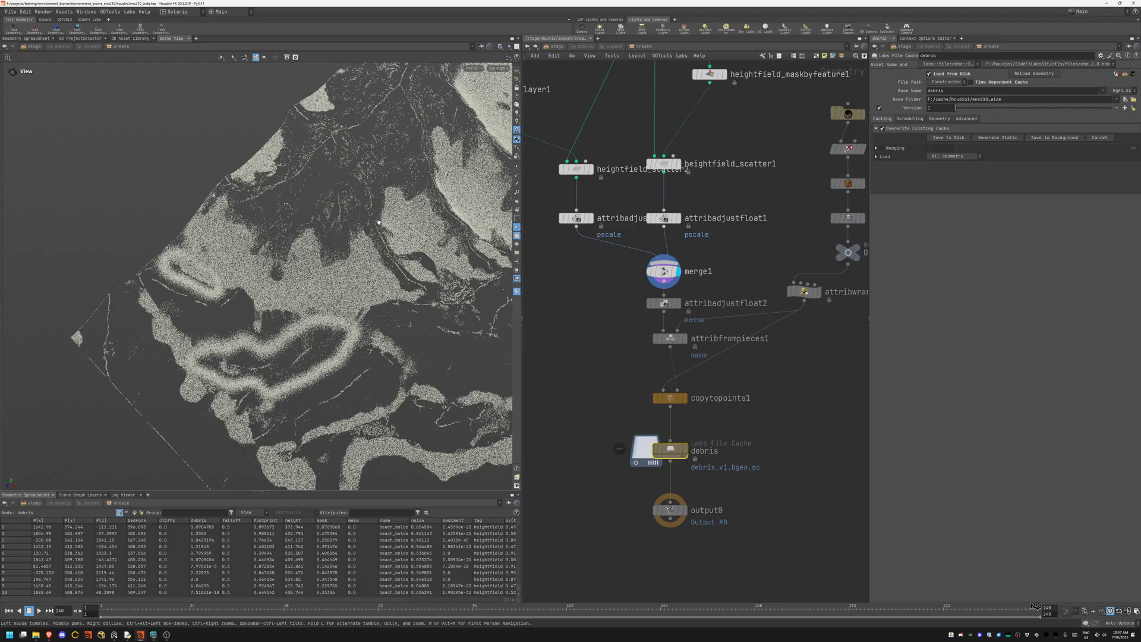
Step: Display the rock model at the OUT null, checking it in wireframe and shaded
left_click_drag(378, 223, 448, 216)
middle_click_drag(754, 249, 564, 323)
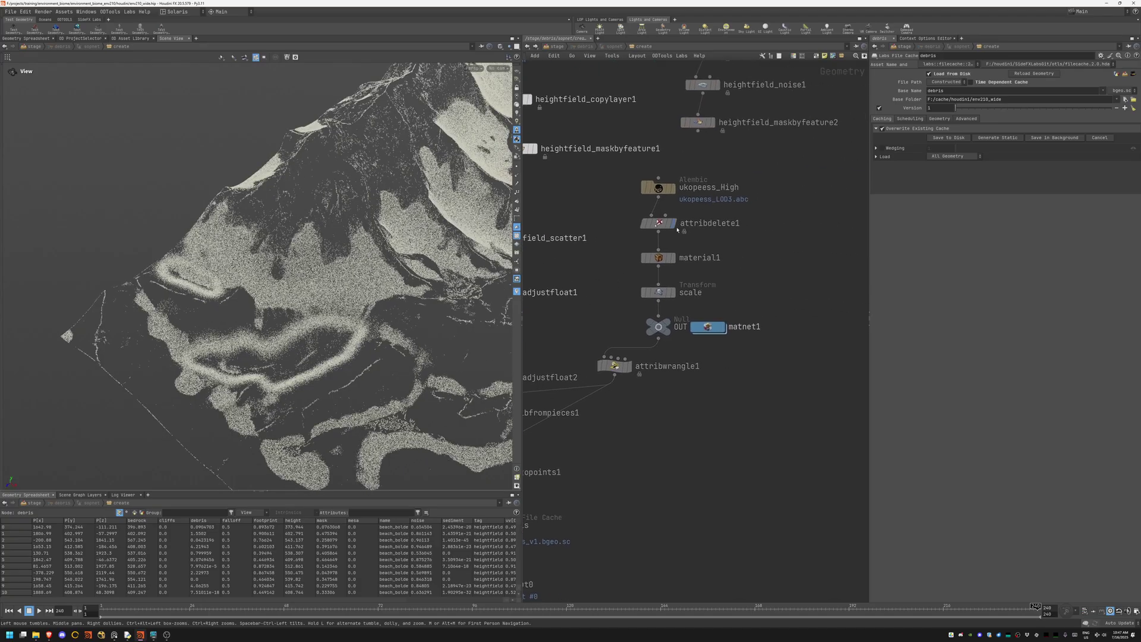
left_click(676, 307)
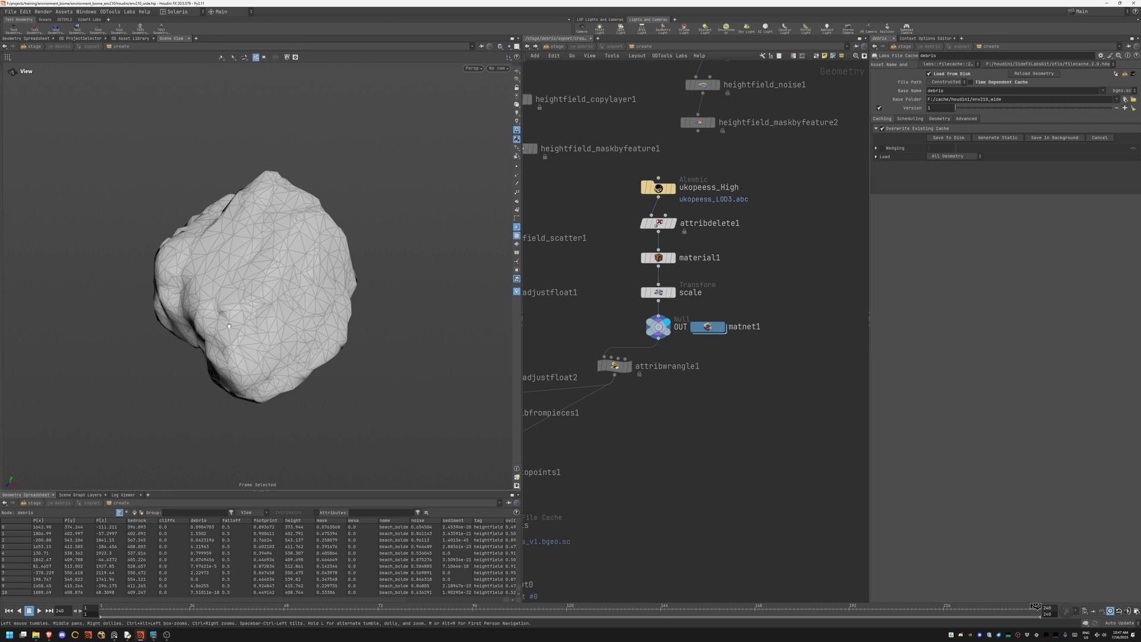
left_click_drag(351, 300, 334, 270)
key("w")
key("w")
key("h")
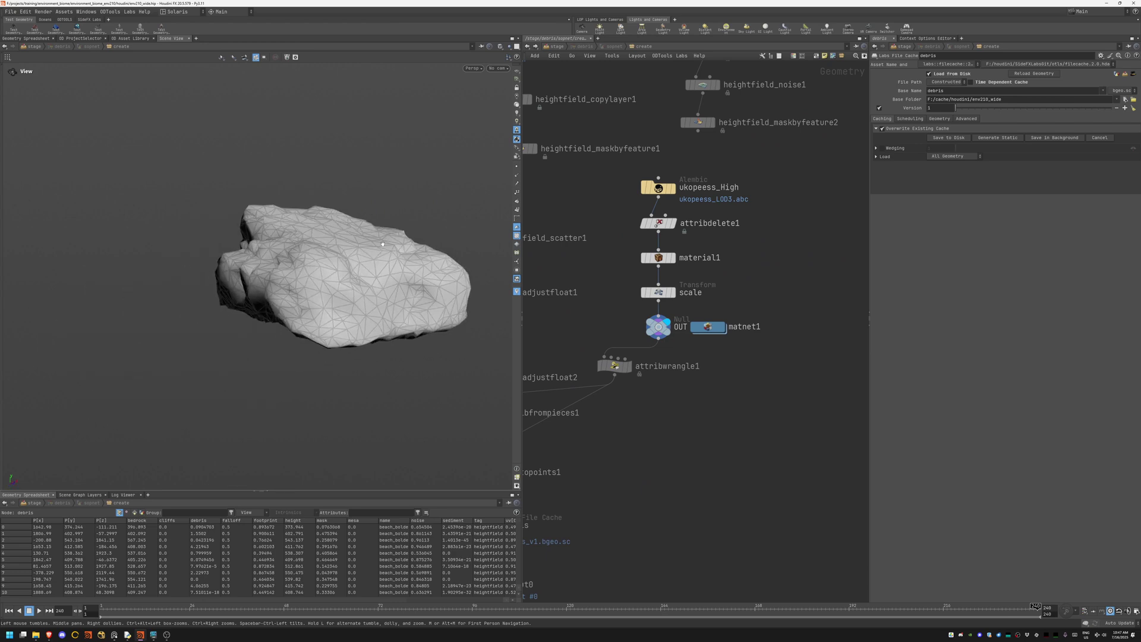
Step: Inspect attribwrangle1's VEXpression that sets the beach_bolder name
middle_click_drag(688, 355, 786, 279)
left_click(809, 279)
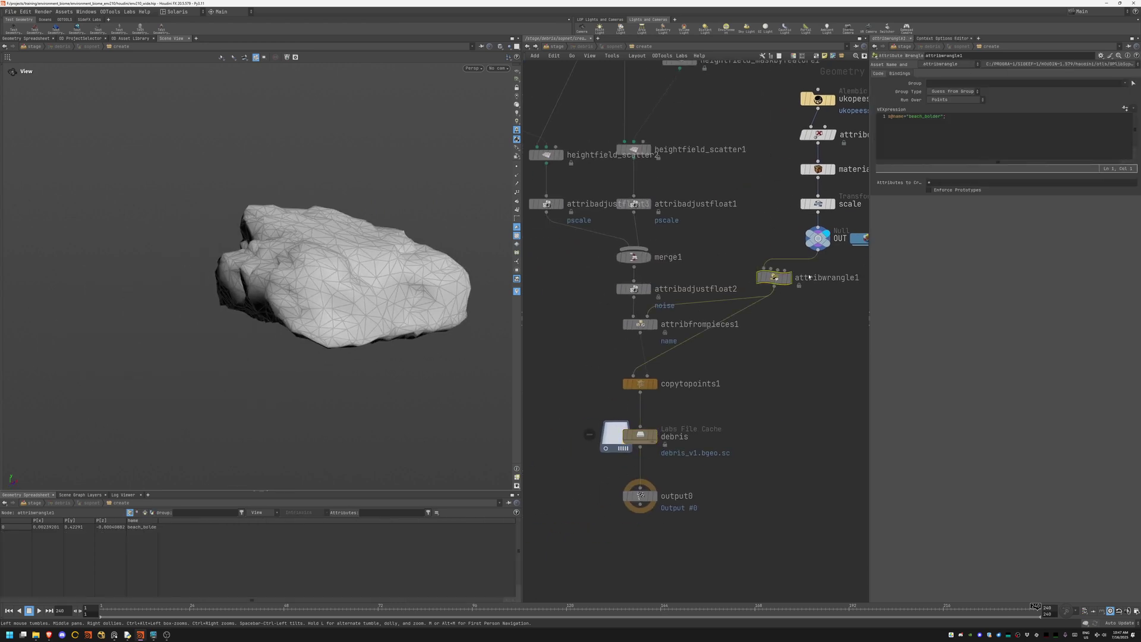
left_click(956, 129)
key("ctrl+a")
left_click(980, 347)
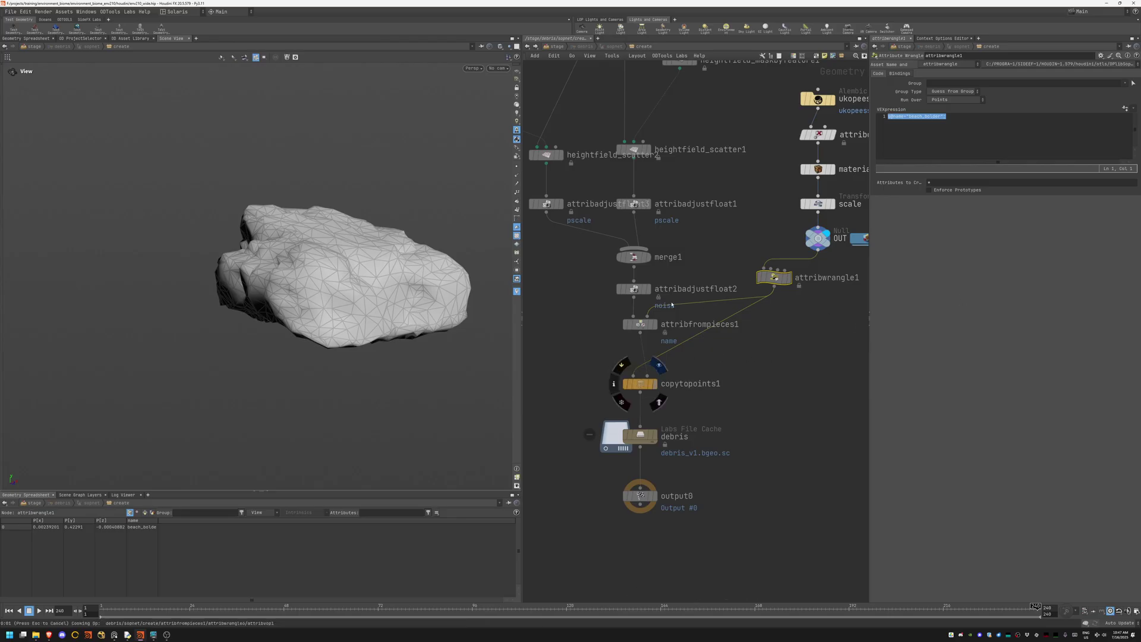
Step: Display copytopoints1 and frame the rocks copied across the terrain
left_click(657, 367)
left_click(640, 383)
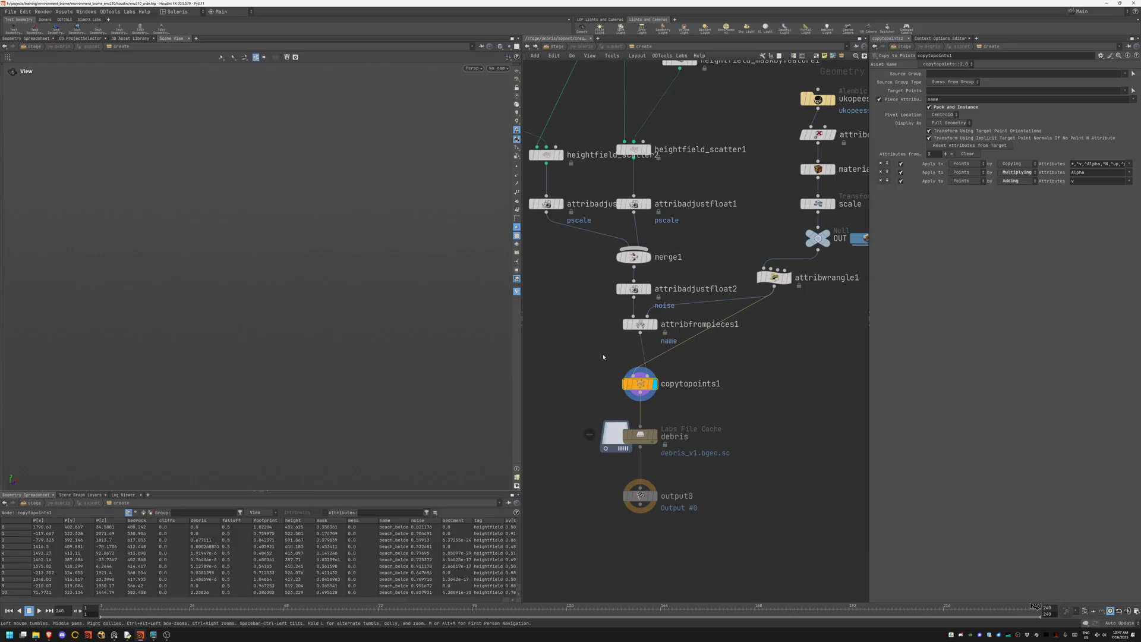
key("f")
scroll(275, 323, "up", 2)
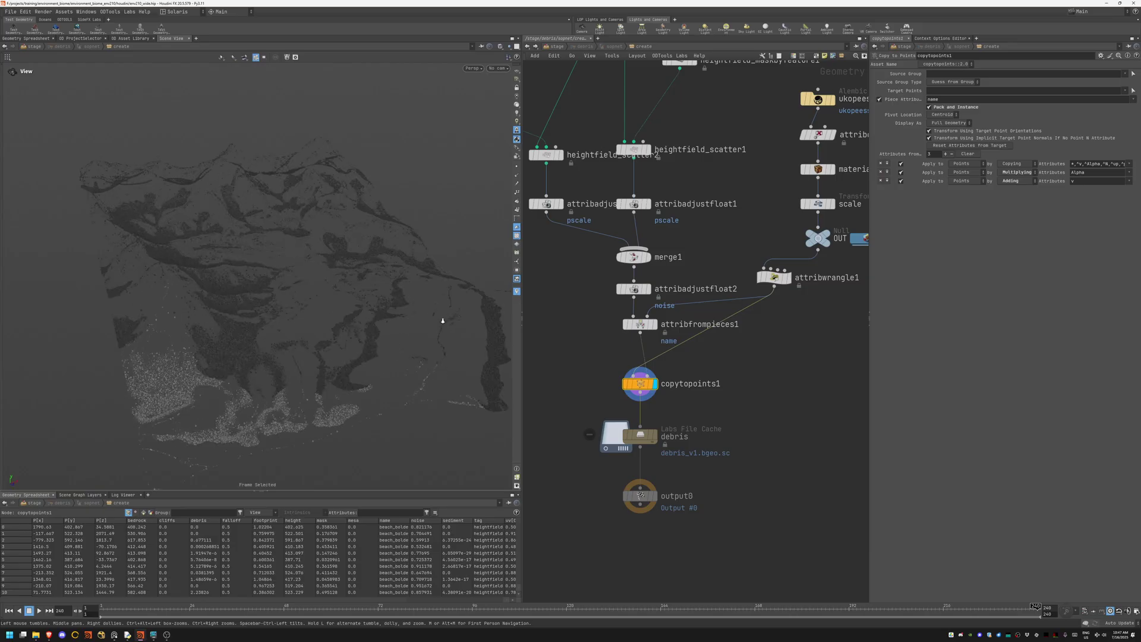
scroll(438, 318, "up", 3)
scroll(246, 349, "up", 3)
scroll(358, 335, "up", 2)
scroll(355, 331, "up", 1)
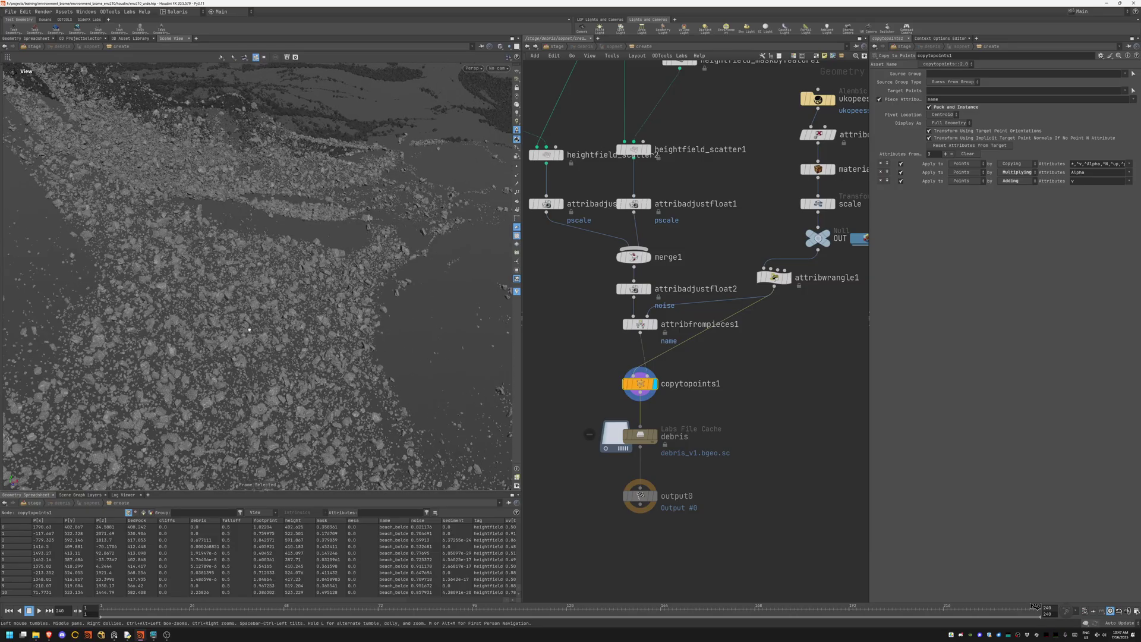
scroll(353, 329, "up", 2)
scroll(351, 327, "up", 3)
scroll(351, 328, "up", 2)
scroll(312, 325, "up", 2)
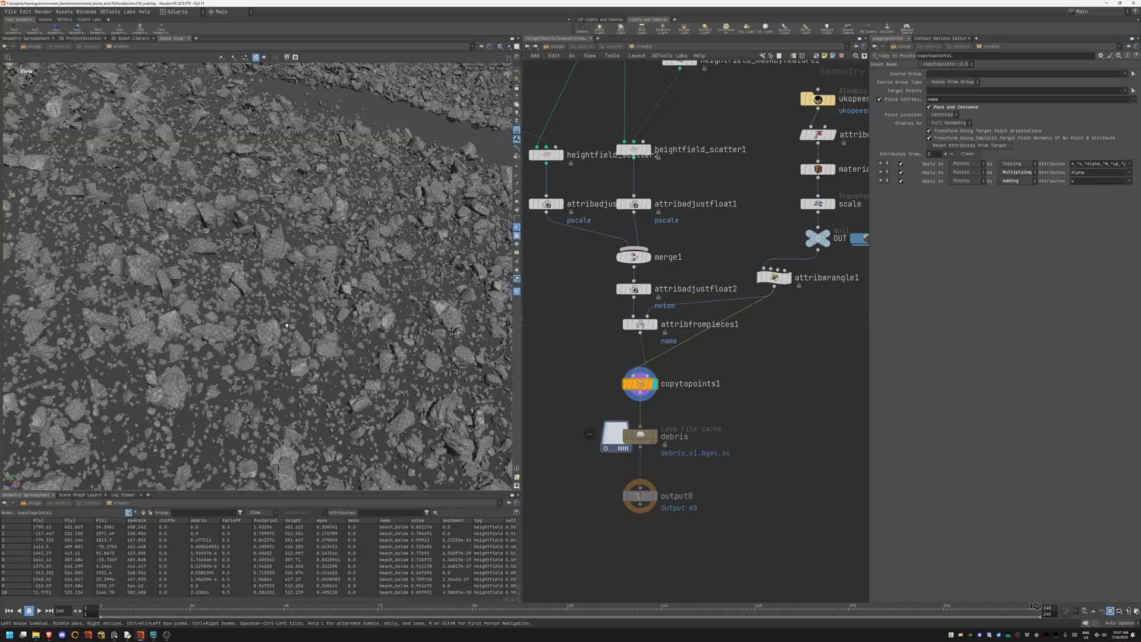
scroll(267, 323, "up", 3)
scroll(221, 321, "up", 2)
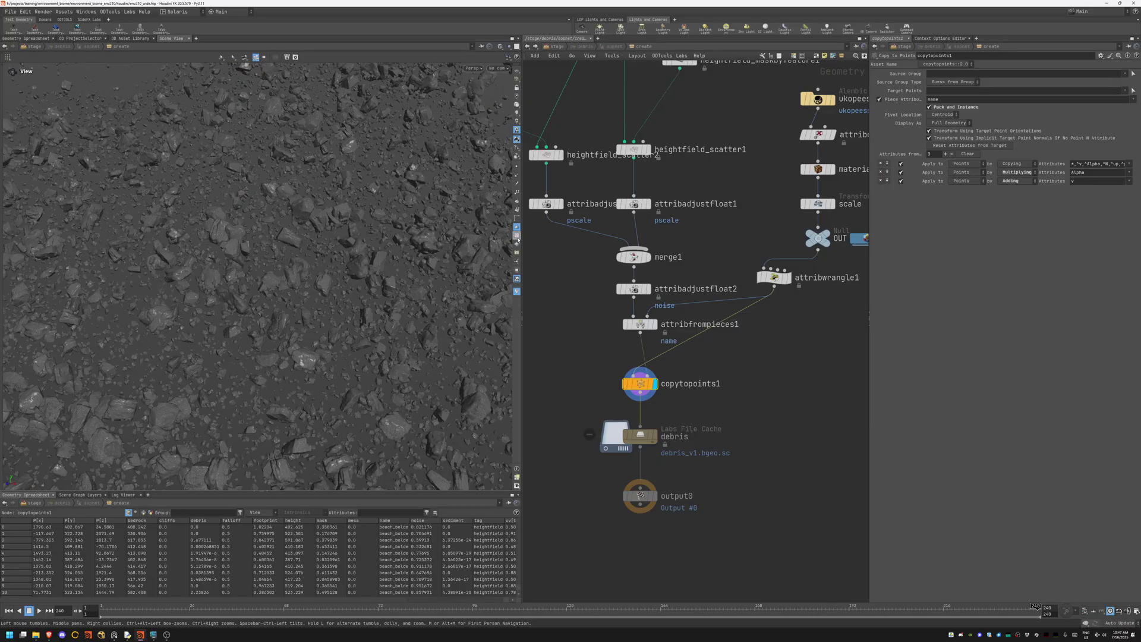
left_click_drag(359, 295, 482, 300)
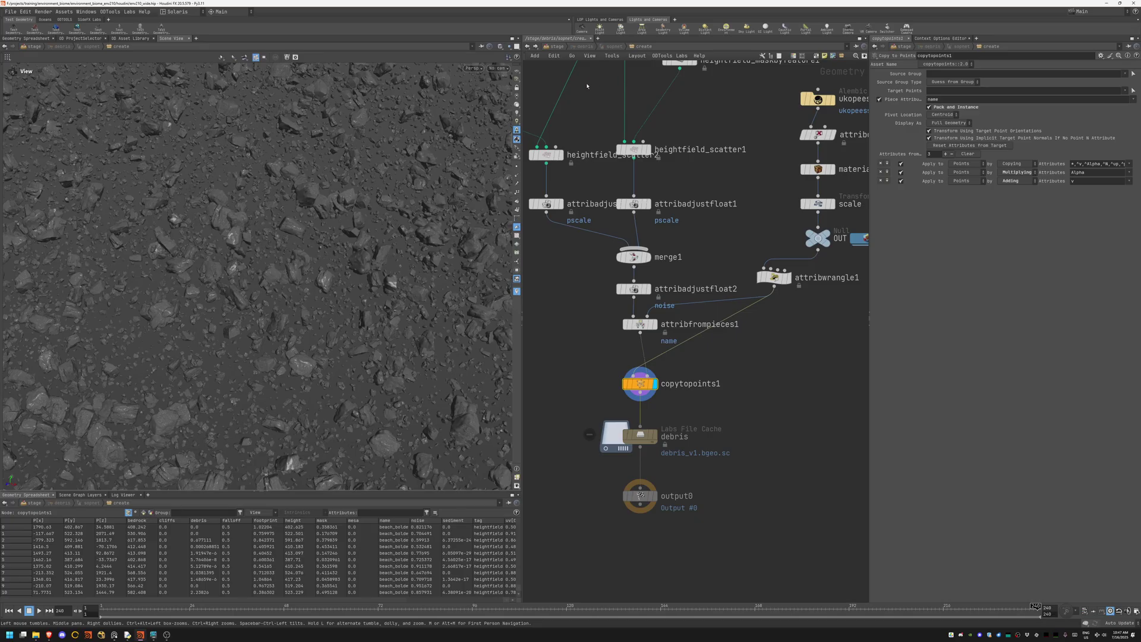
Step: Go up to /stage, display the biome LOP, and orbit over the forested slope
key("u")
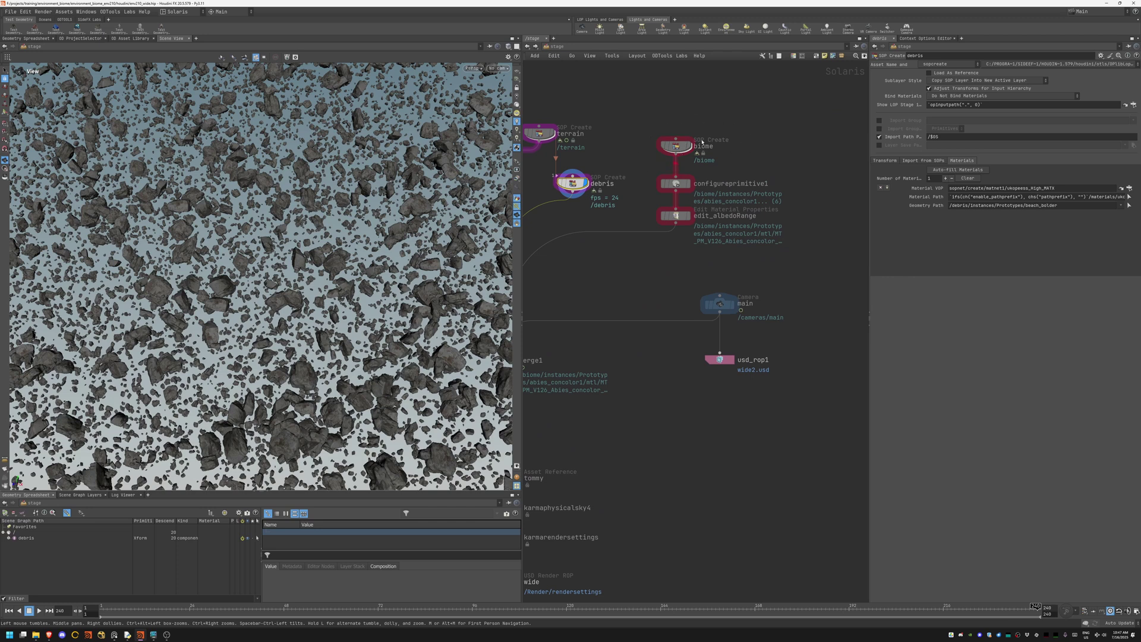
left_click(689, 146)
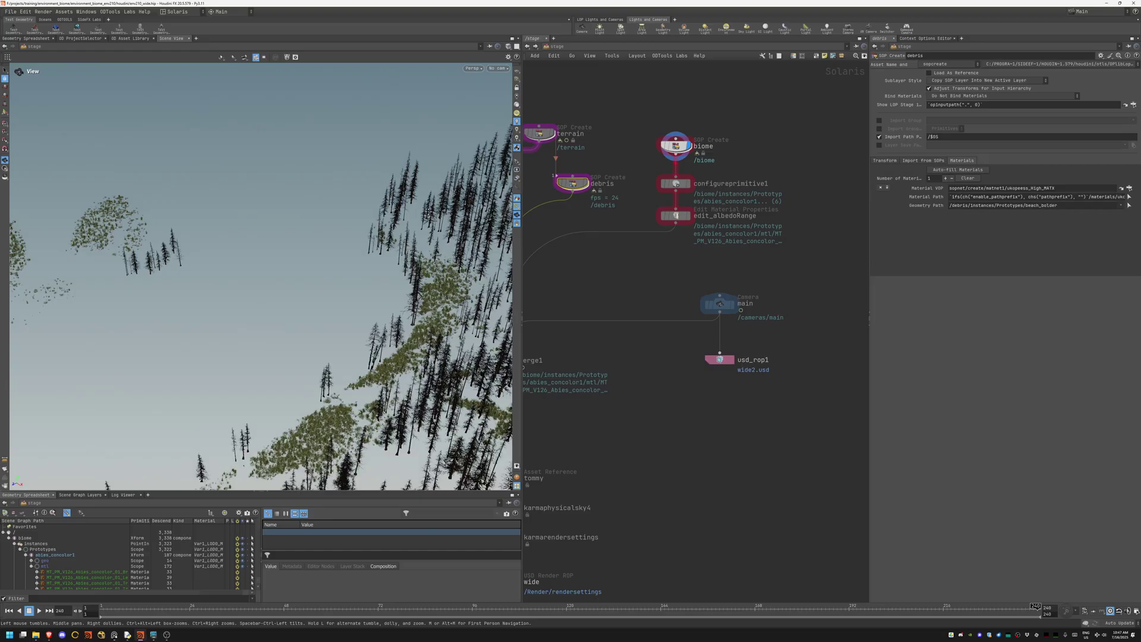
mouse_move(313, 339)
left_mouse_down()
mouse_move(334, 267)
mouse_move(267, 291)
mouse_move(313, 300)
mouse_move(184, 346)
left_mouse_up()
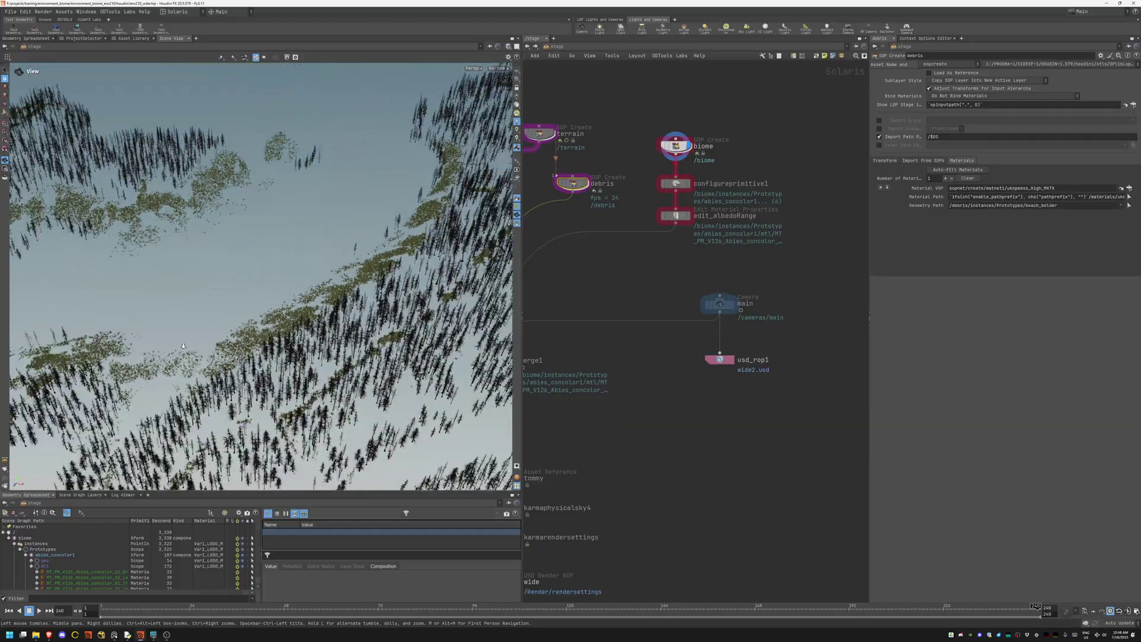
mouse_move(183, 346)
left_mouse_down()
mouse_move(280, 323)
mouse_move(268, 313)
left_mouse_up()
Step: Inside the biome network, display and frame heightfield_resample1
double_click(676, 145)
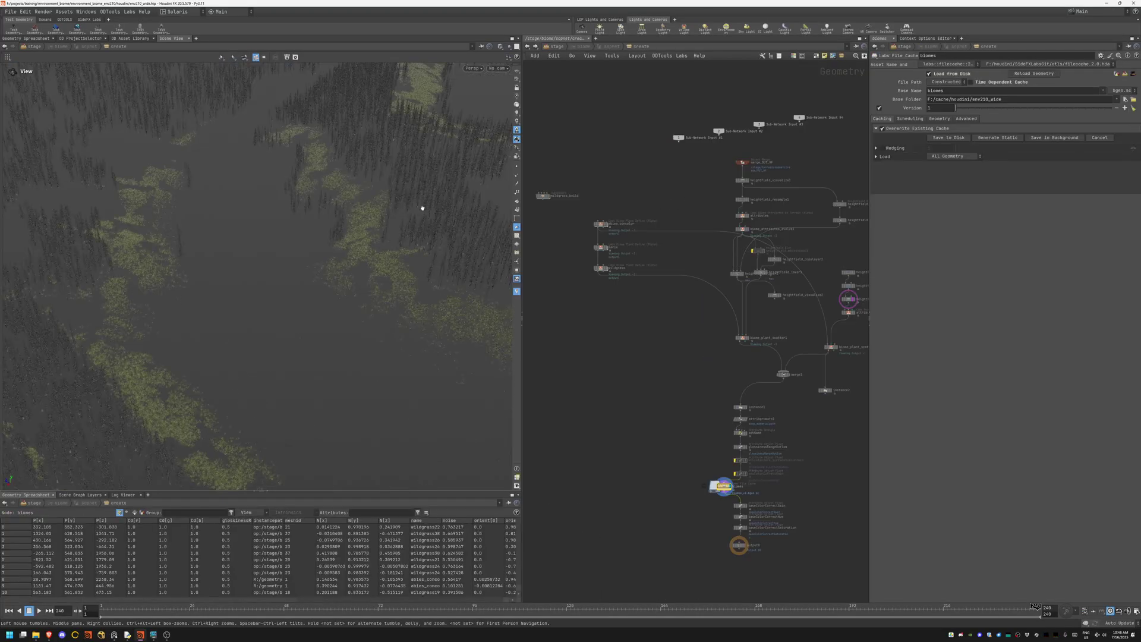
scroll(749, 254, "up", 1)
scroll(749, 253, "up", 2)
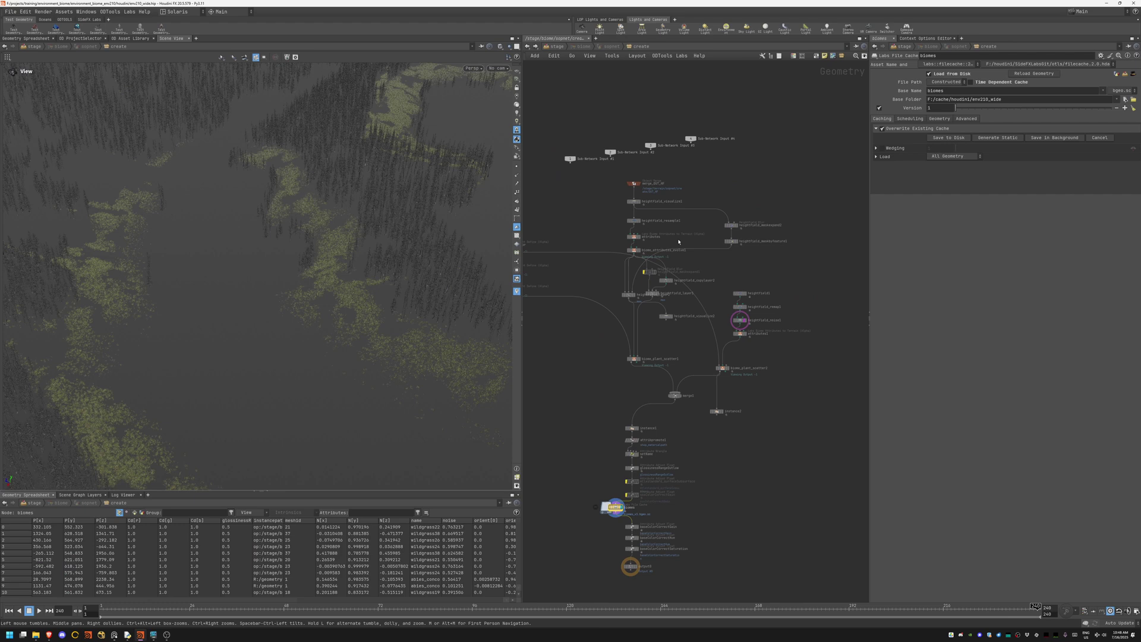
scroll(749, 254, "up", 3)
scroll(749, 253, "up", 2)
scroll(749, 253, "down", 2)
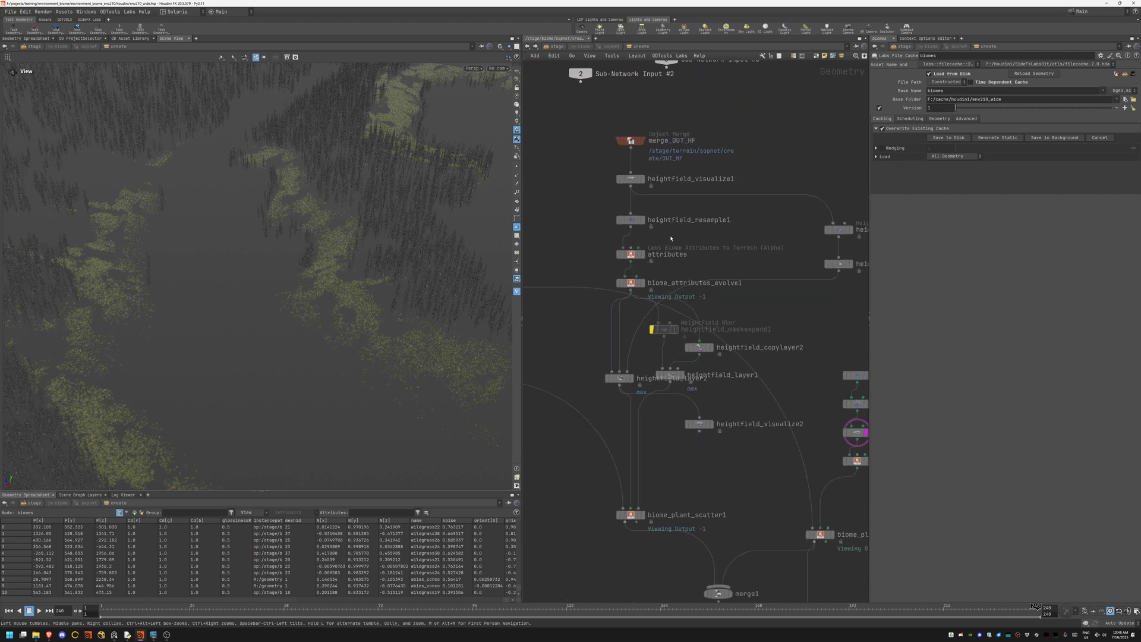
key("r")
left_click(630, 219)
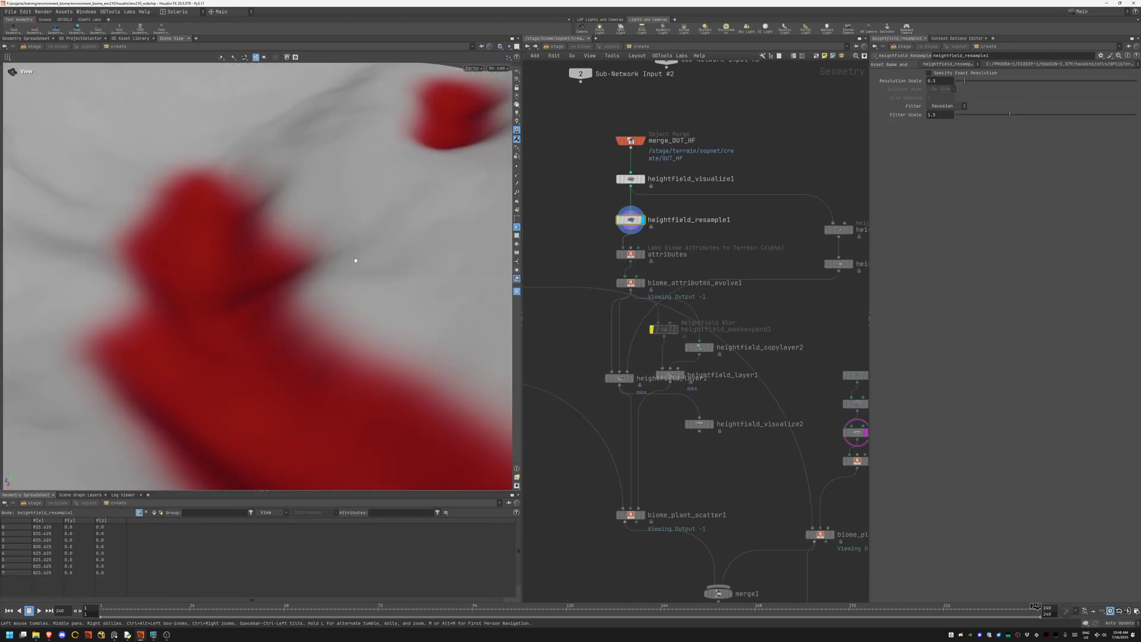
key("f")
Step: View the whole terrain through the scene camera
mouse_move(233, 302)
left_mouse_down()
mouse_move(393, 241)
mouse_move(295, 267)
left_mouse_up()
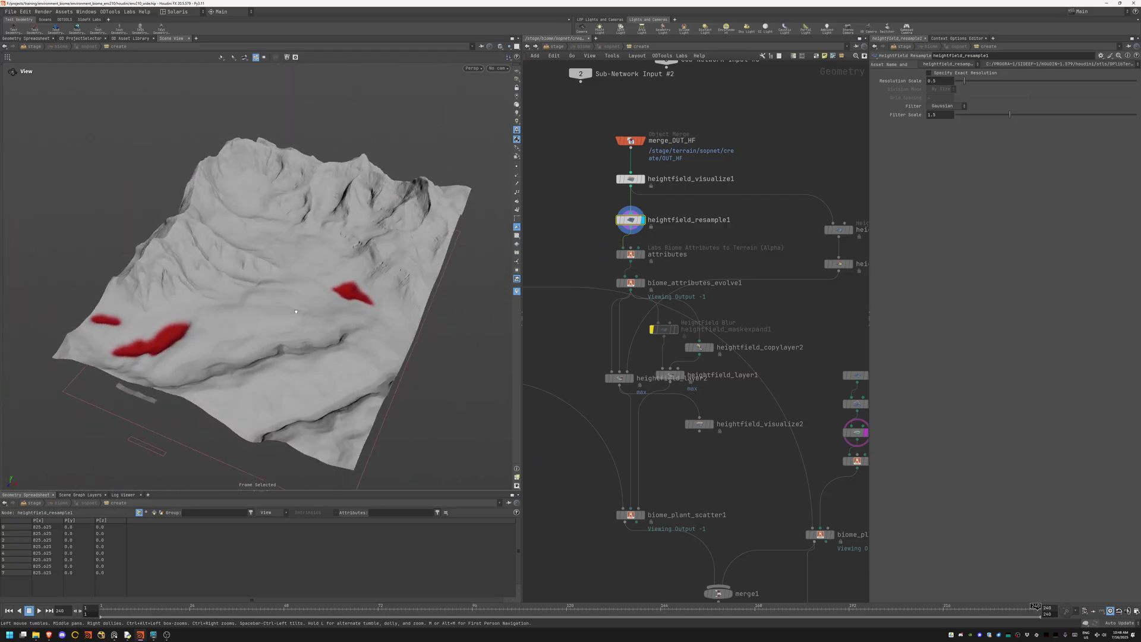
left_click(497, 68)
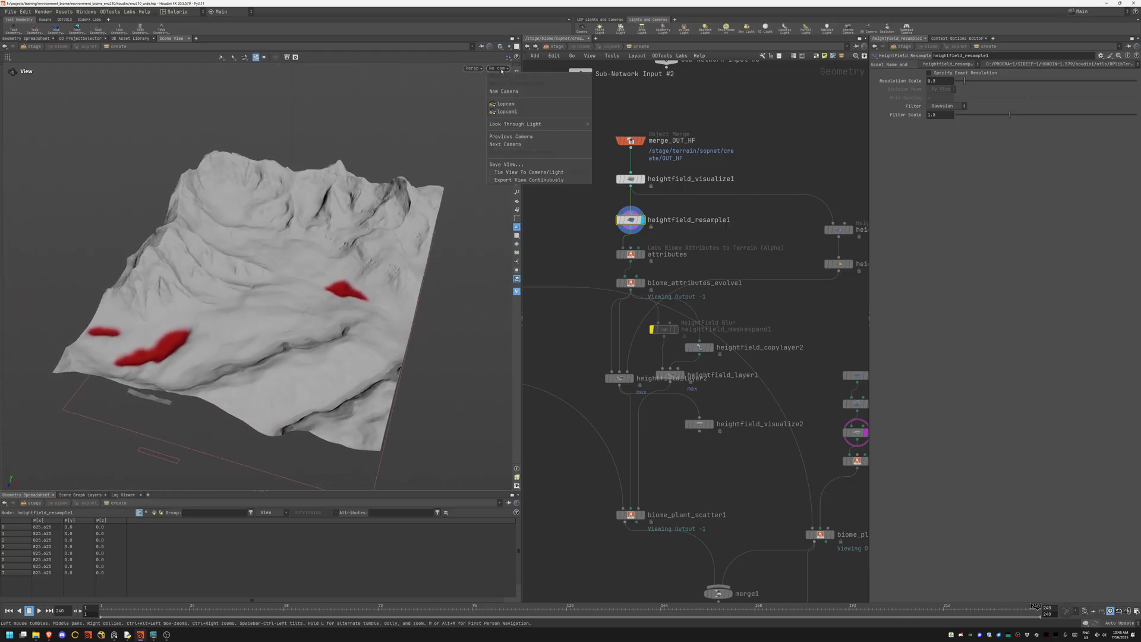
left_click(510, 109)
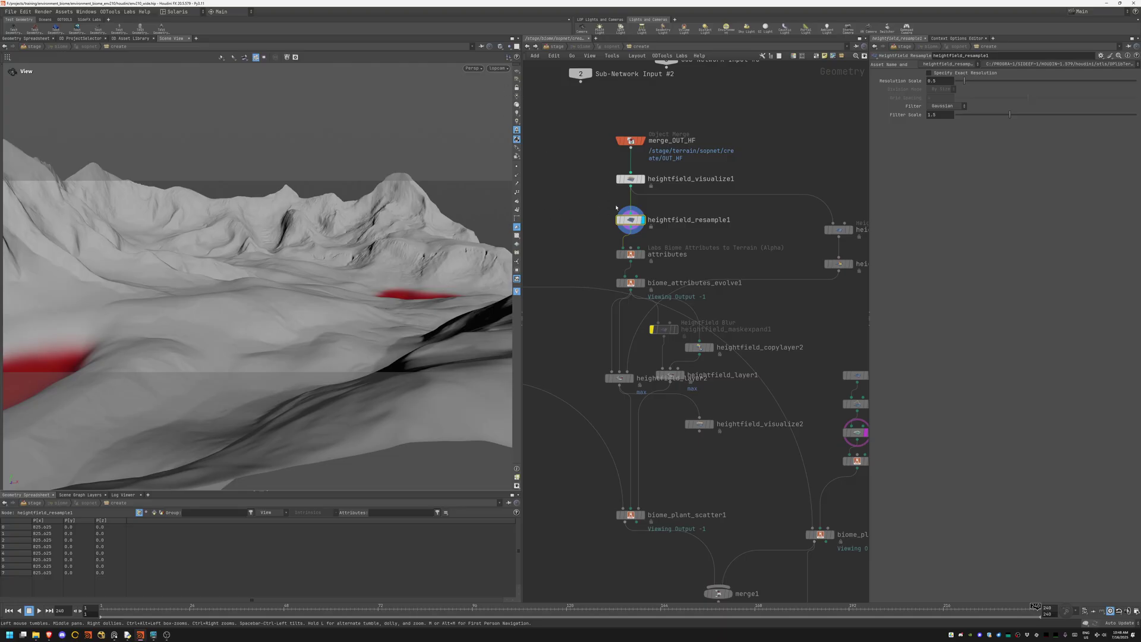
scroll(592, 246, "up", 3)
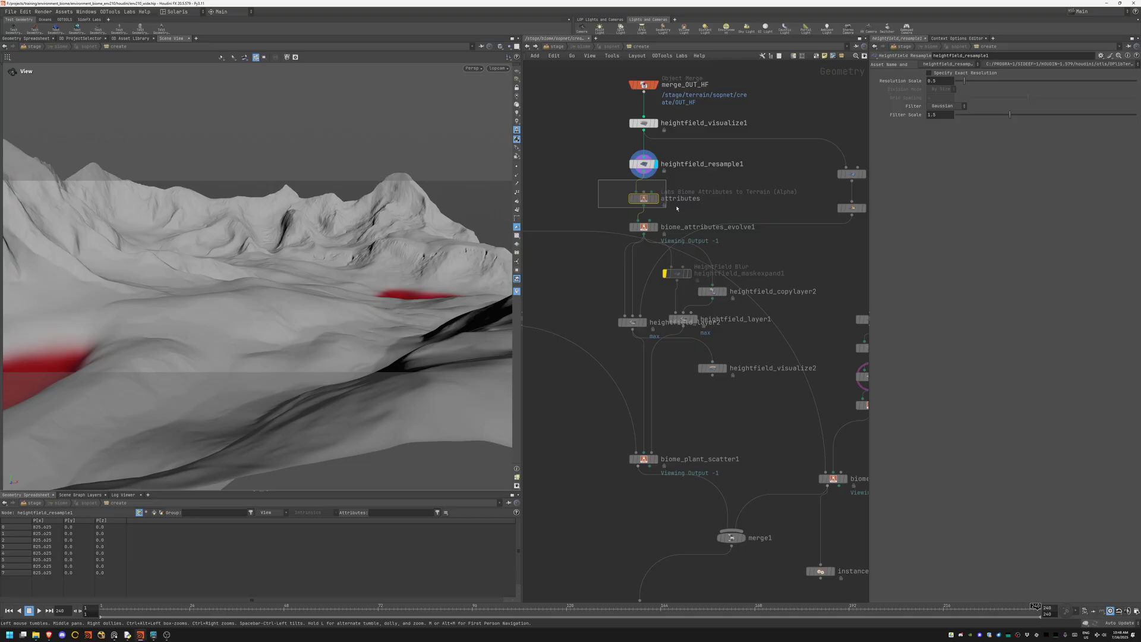
Step: Display the attributes node, then biome_attributes_evolve1's red temperature gradient on the terrain
left_click(625, 194)
scroll(716, 212, "up", 2)
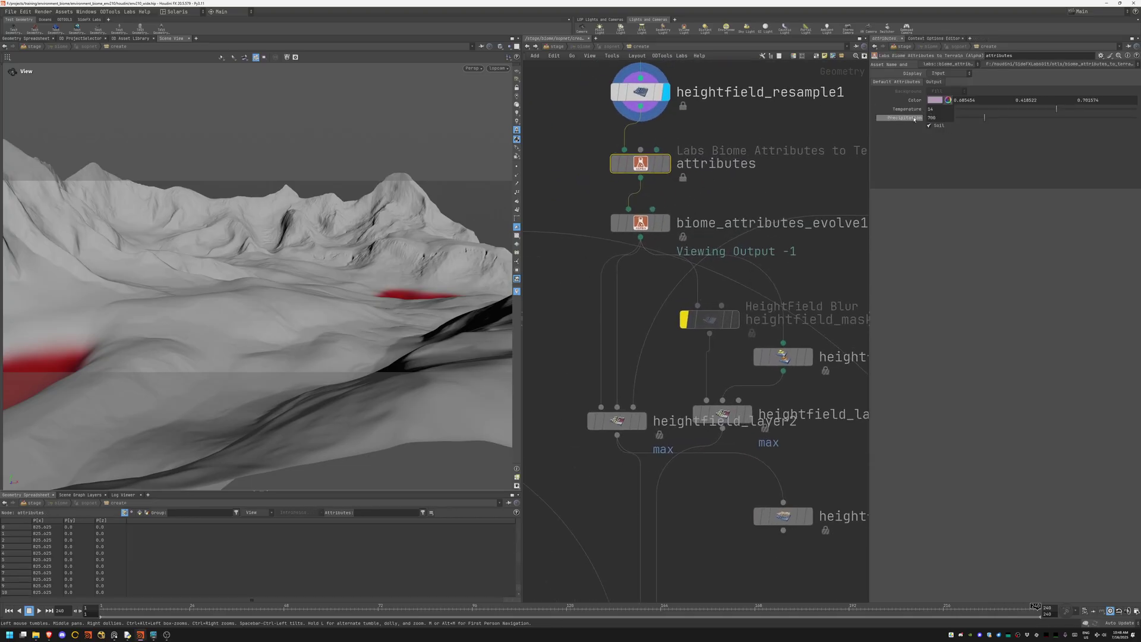
left_click(666, 163)
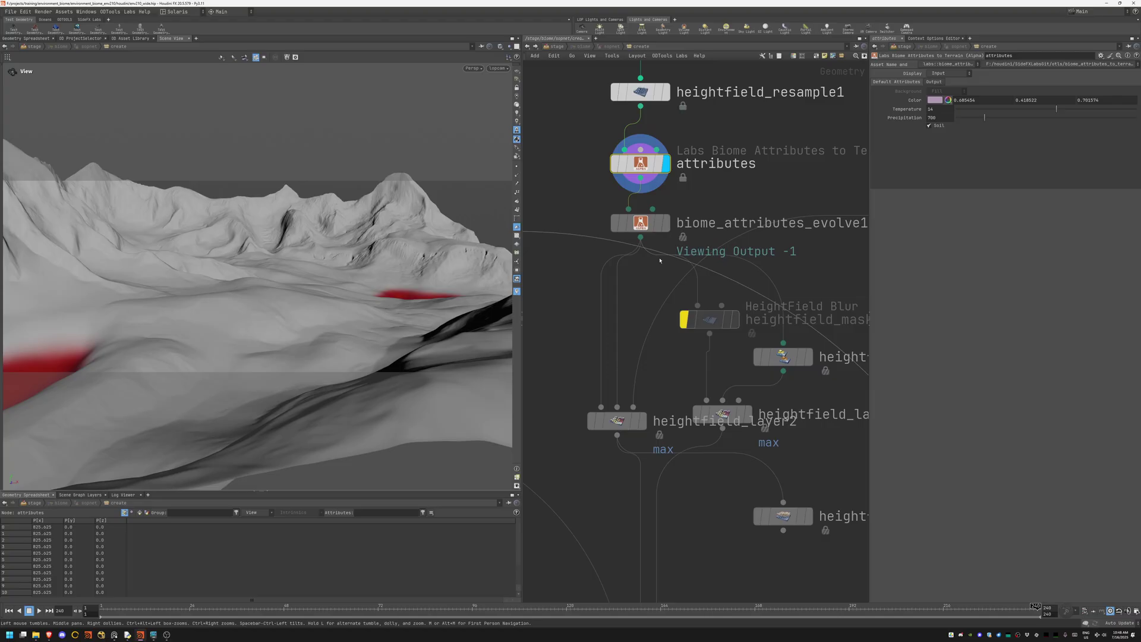
middle_click_drag(745, 273, 709, 218)
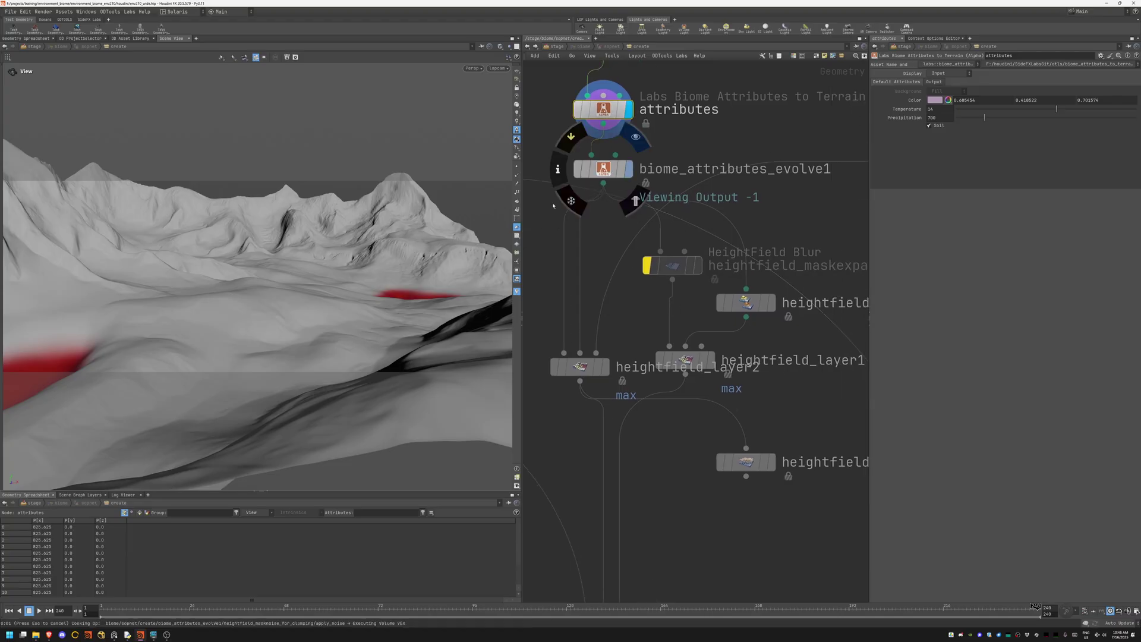
left_click(599, 170)
left_click_drag(280, 293, 293, 264)
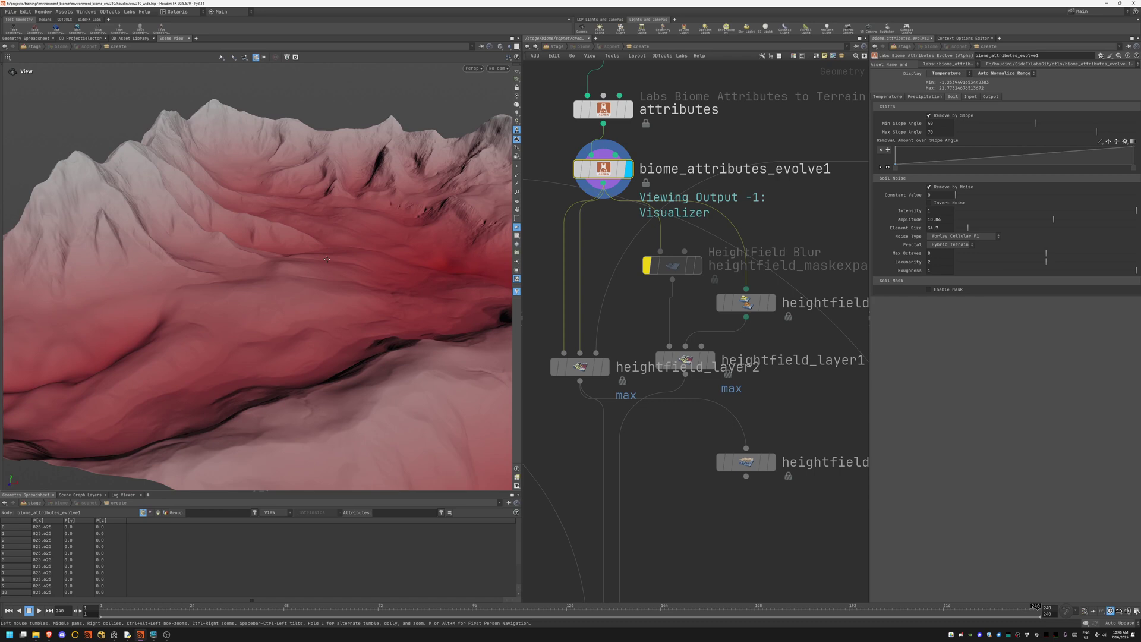
Step: Check the Precipitation and Temperature settings while orbiting to a side-on terrain view
left_click(932, 97)
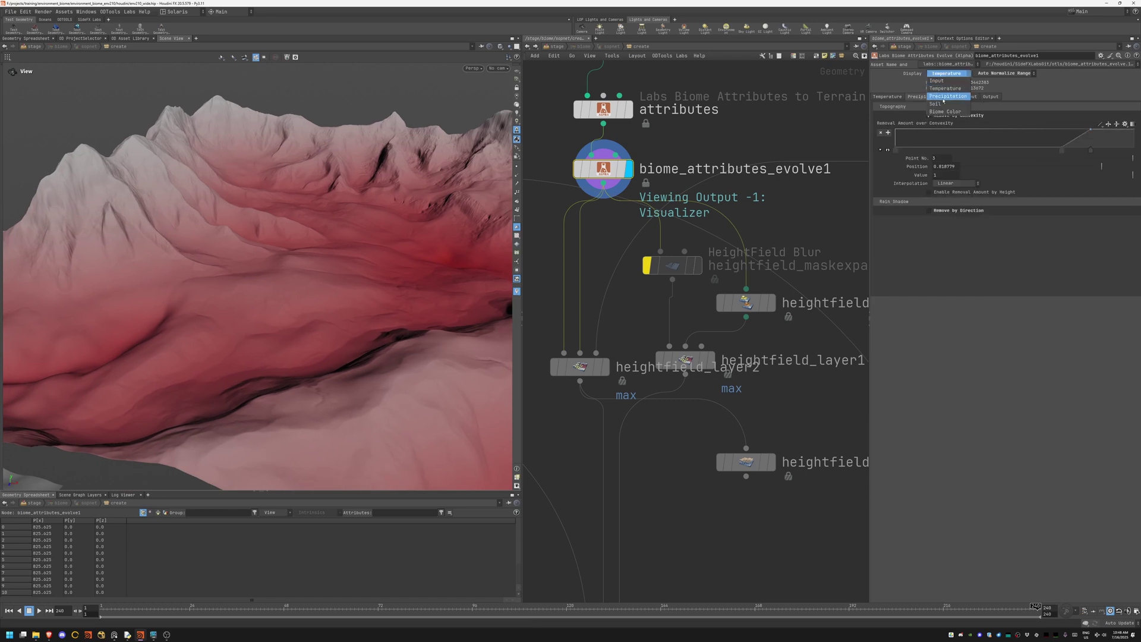
left_click(901, 98)
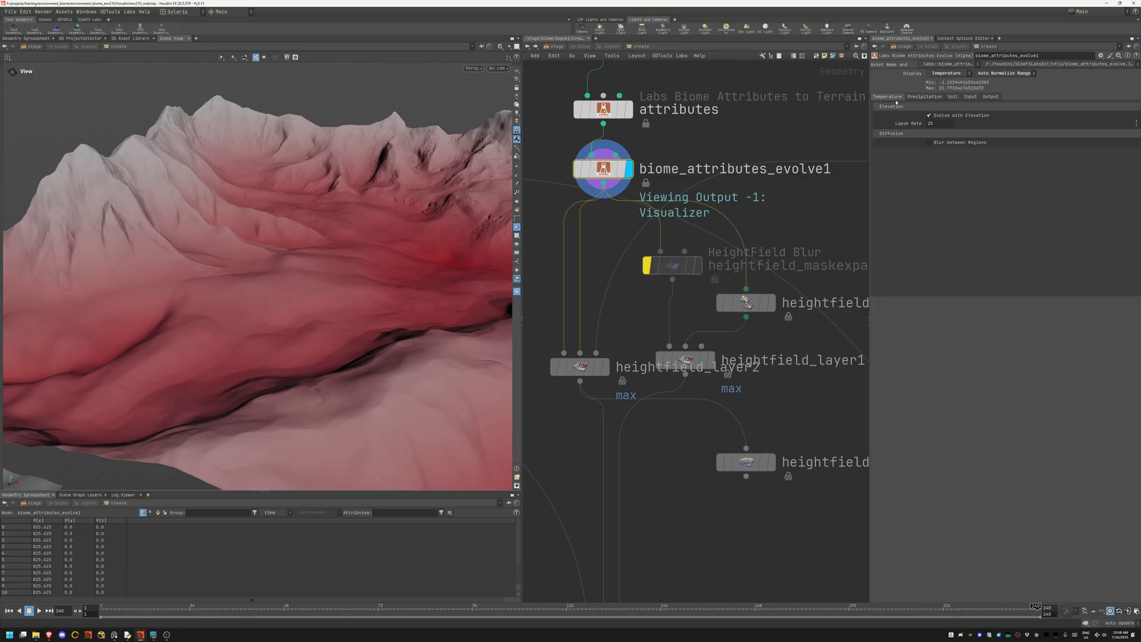
left_click_drag(223, 267, 300, 273)
mouse_move(440, 270)
left_mouse_down()
mouse_move(403, 273)
mouse_move(383, 319)
left_mouse_up()
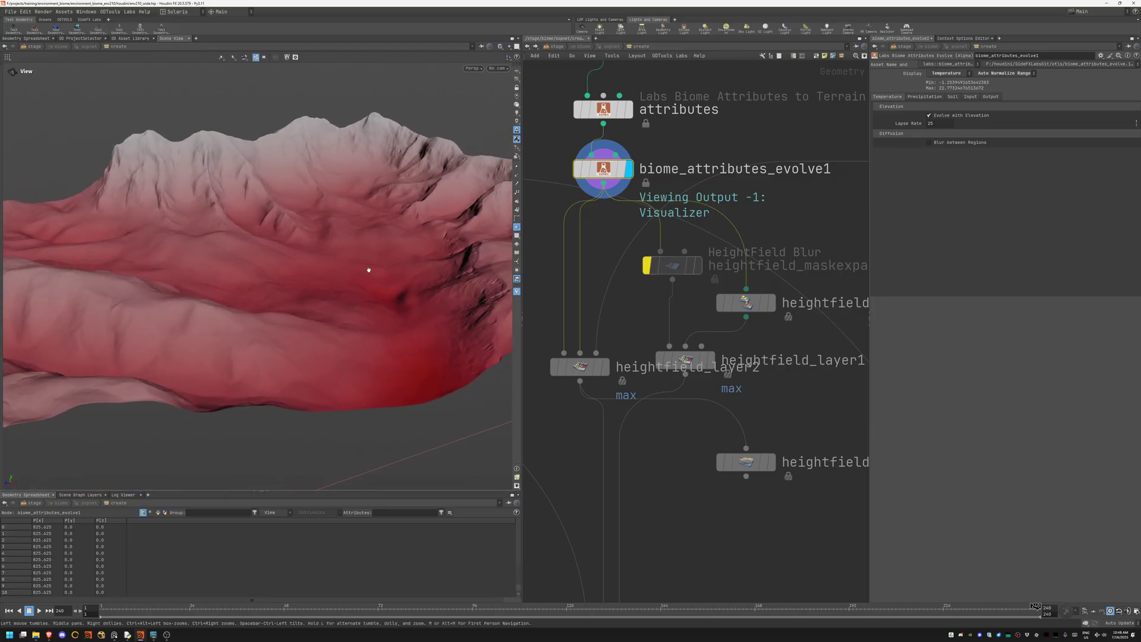
mouse_move(284, 142)
left_mouse_down()
mouse_move(301, 208)
mouse_move(362, 267)
left_mouse_up()
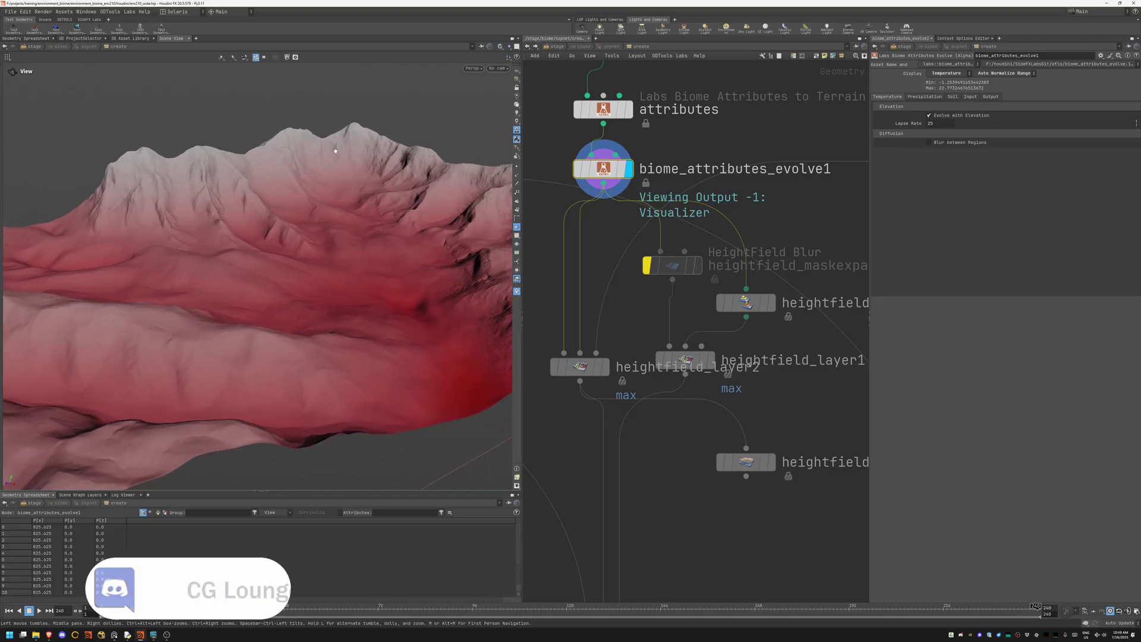
left_click_drag(287, 159, 339, 205)
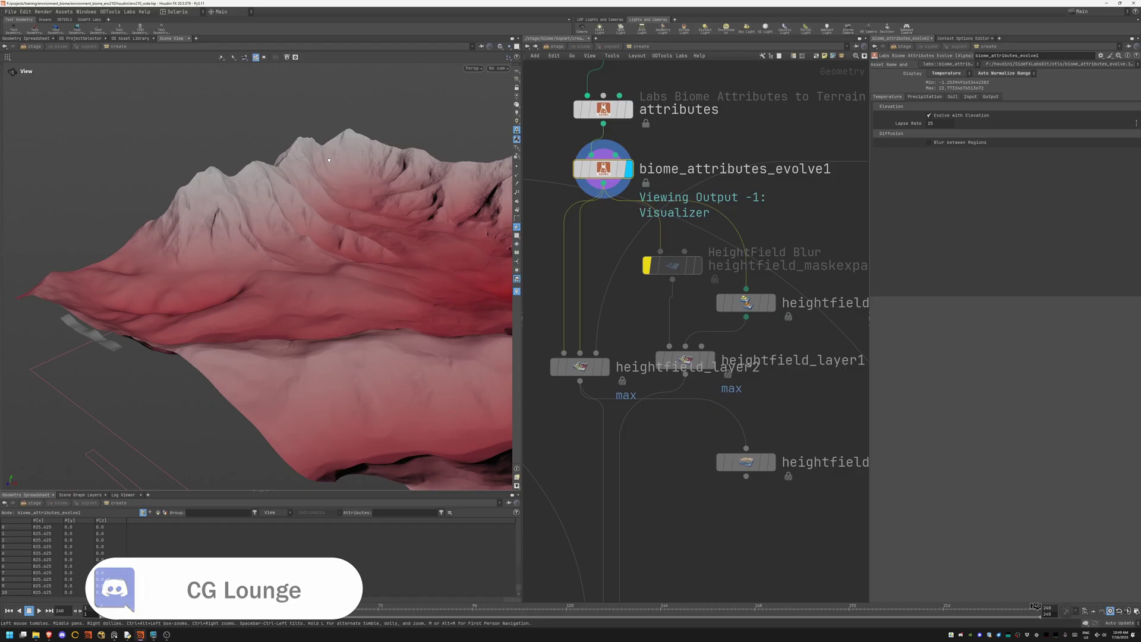
Step: Set biome_attributes_evolve1's Display to Precipitation and orbit toward the snowy peaks
left_click(925, 96)
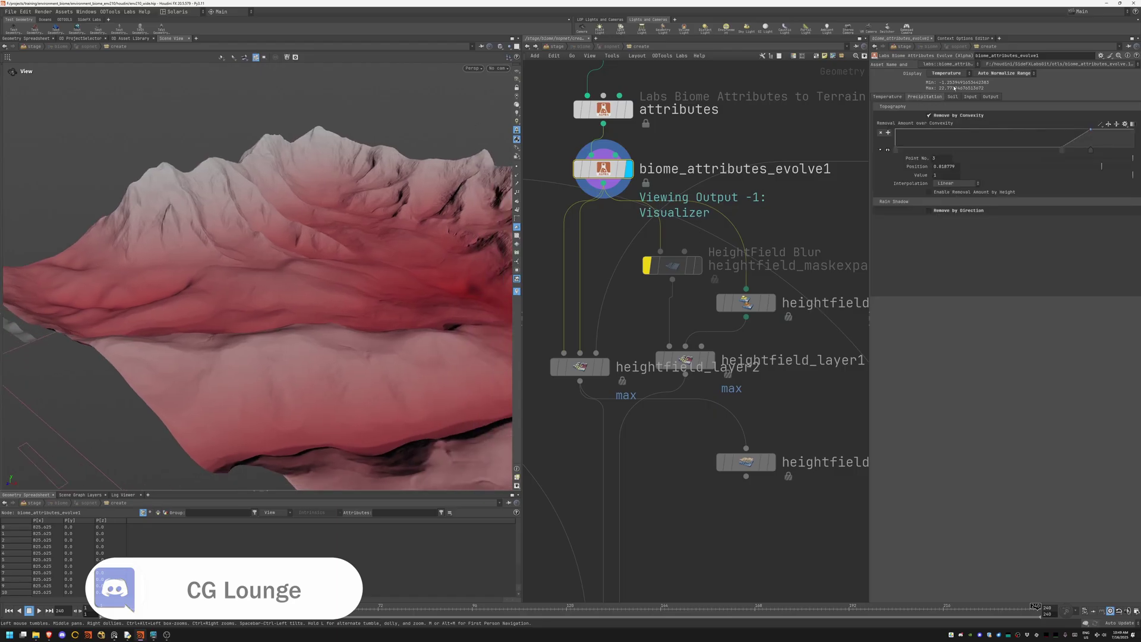
left_click(947, 74)
left_click(940, 89)
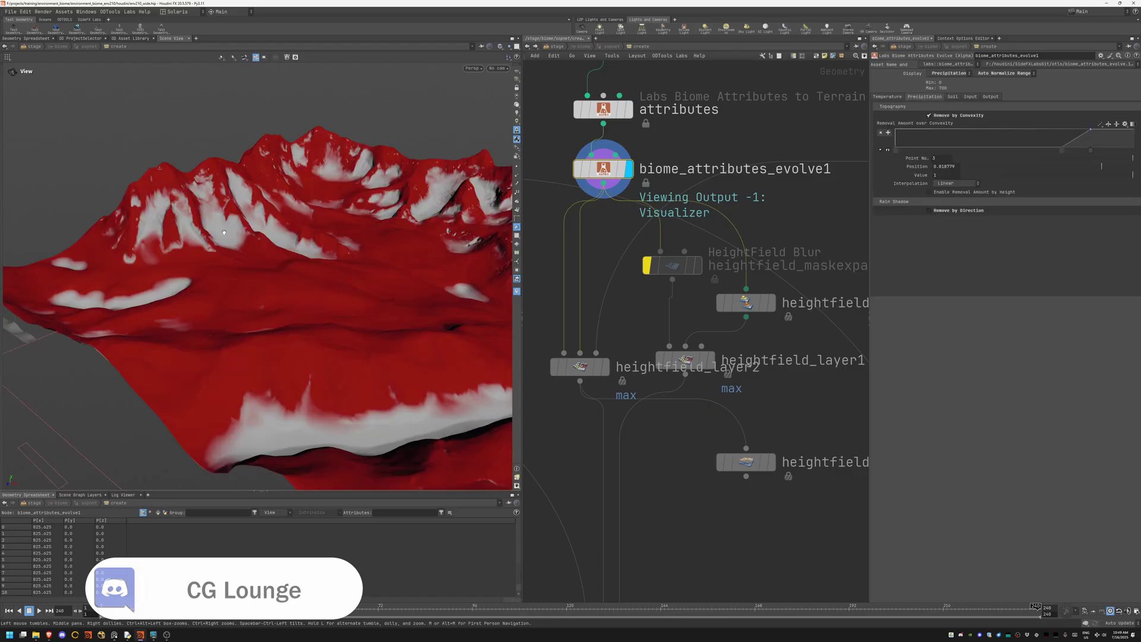
left_click_drag(224, 234, 325, 242)
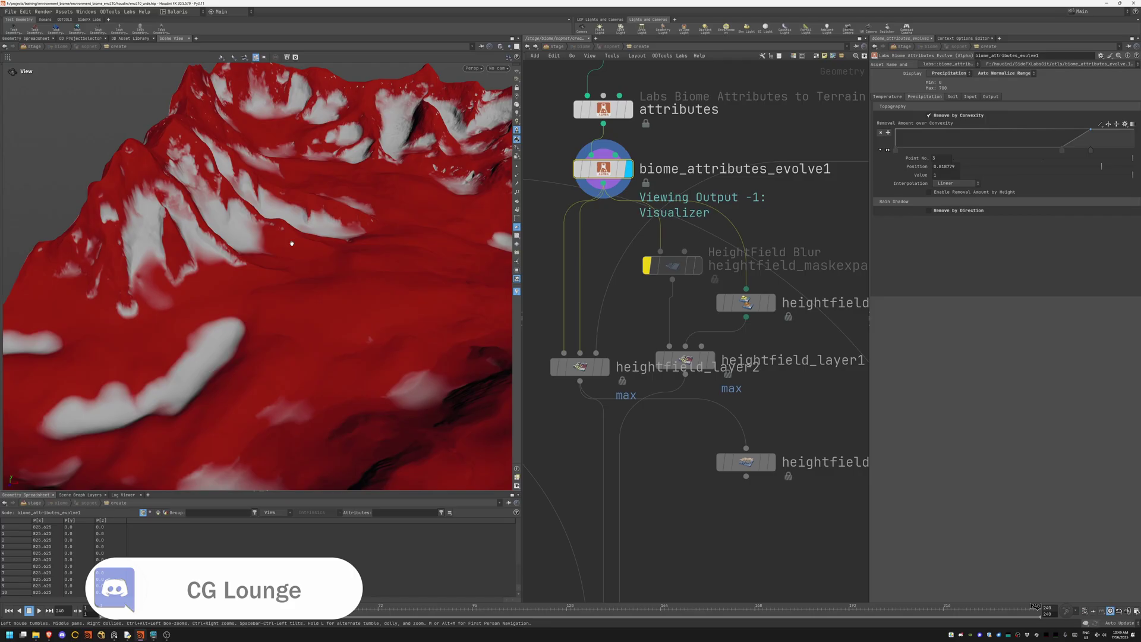
left_click_drag(234, 316, 205, 356)
Step: Switch the Display to Soil and orbit back to the peaks
mouse_move(246, 165)
left_mouse_down()
mouse_move(252, 191)
mouse_move(232, 212)
mouse_move(284, 211)
left_mouse_up()
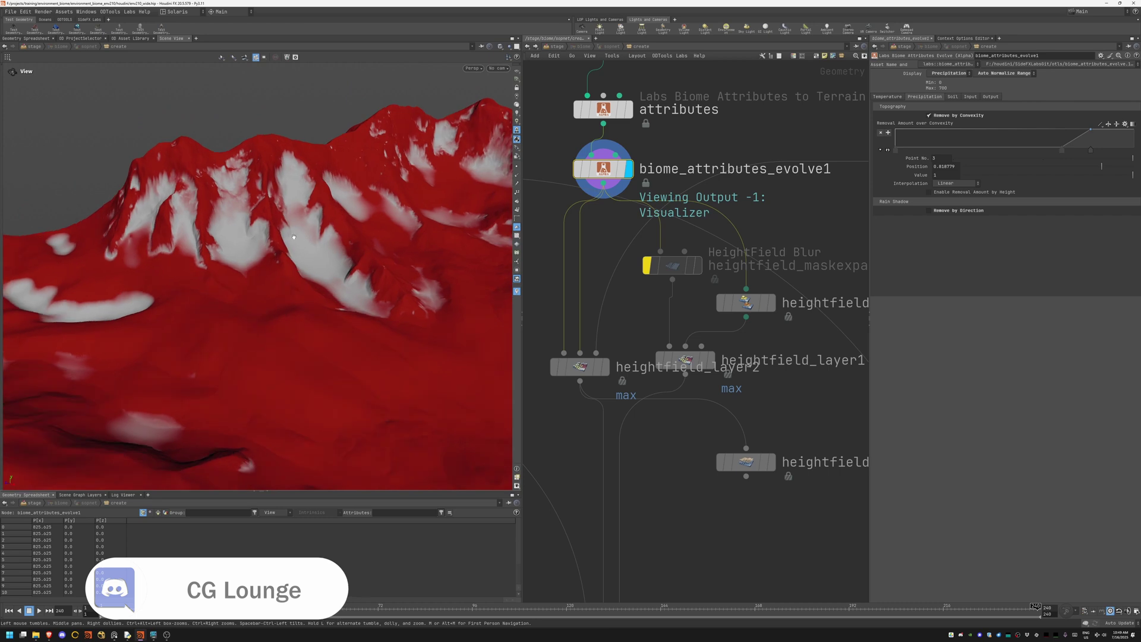
left_click_drag(309, 324, 411, 339)
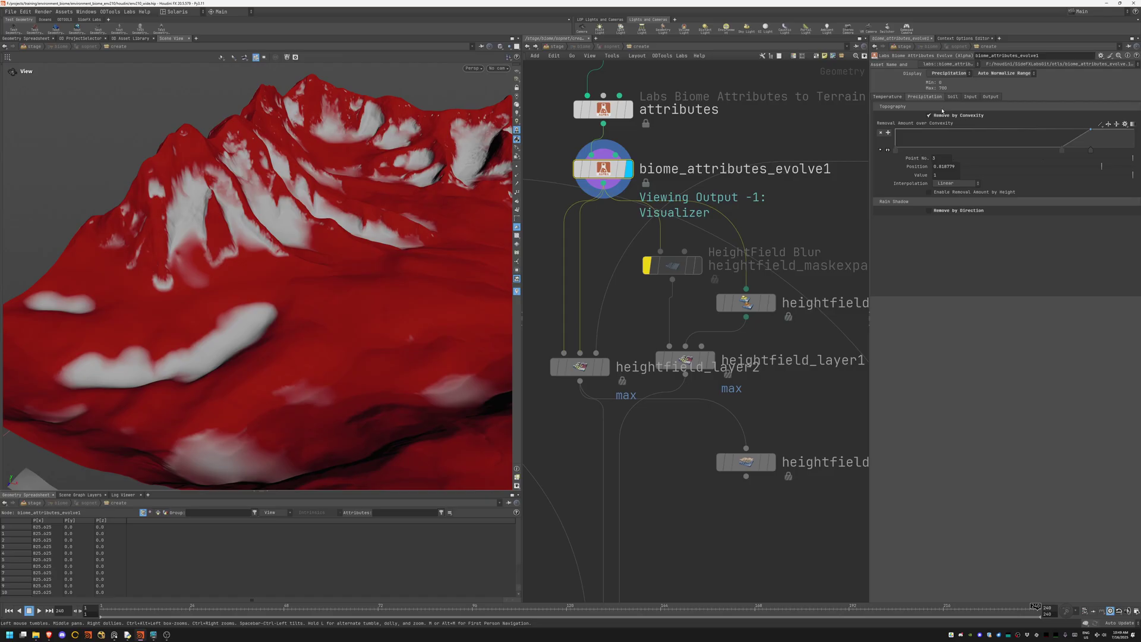
left_click(947, 78)
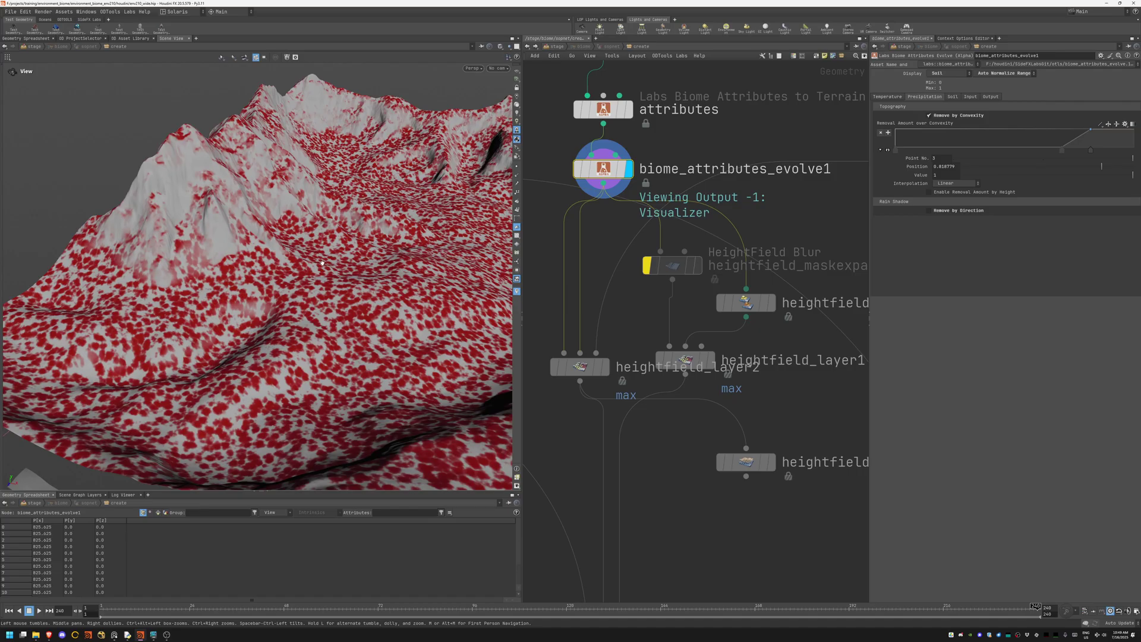
scroll(247, 286, "up", 3)
scroll(274, 275, "up", 2)
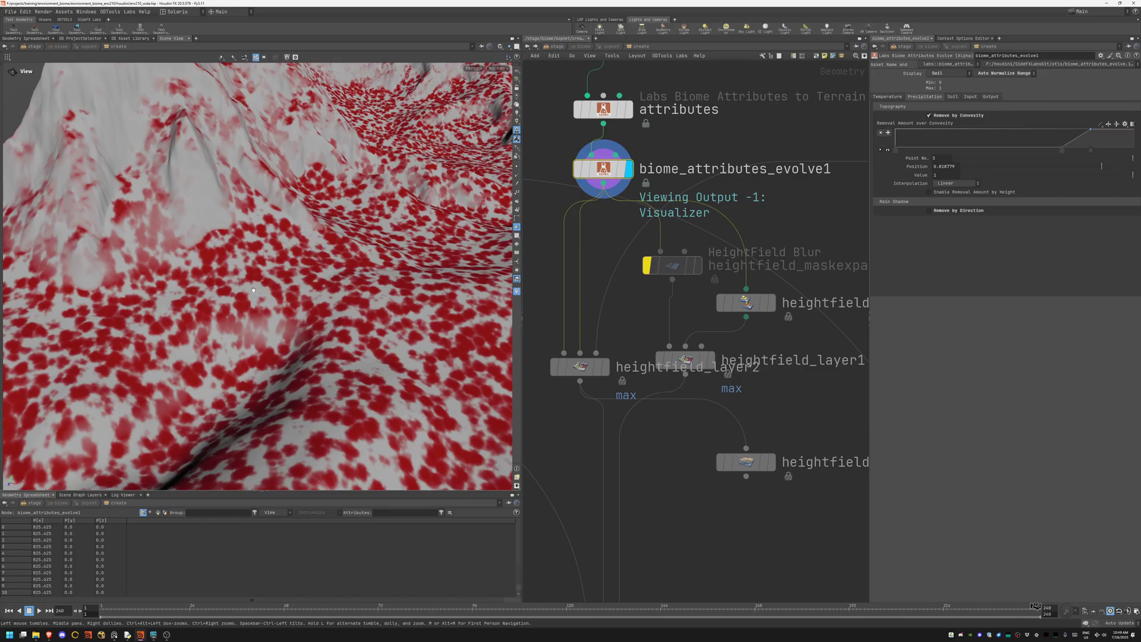
mouse_move(254, 289)
left_mouse_down()
mouse_move(50, 124)
mouse_move(137, 147)
mouse_move(295, 76)
left_mouse_up()
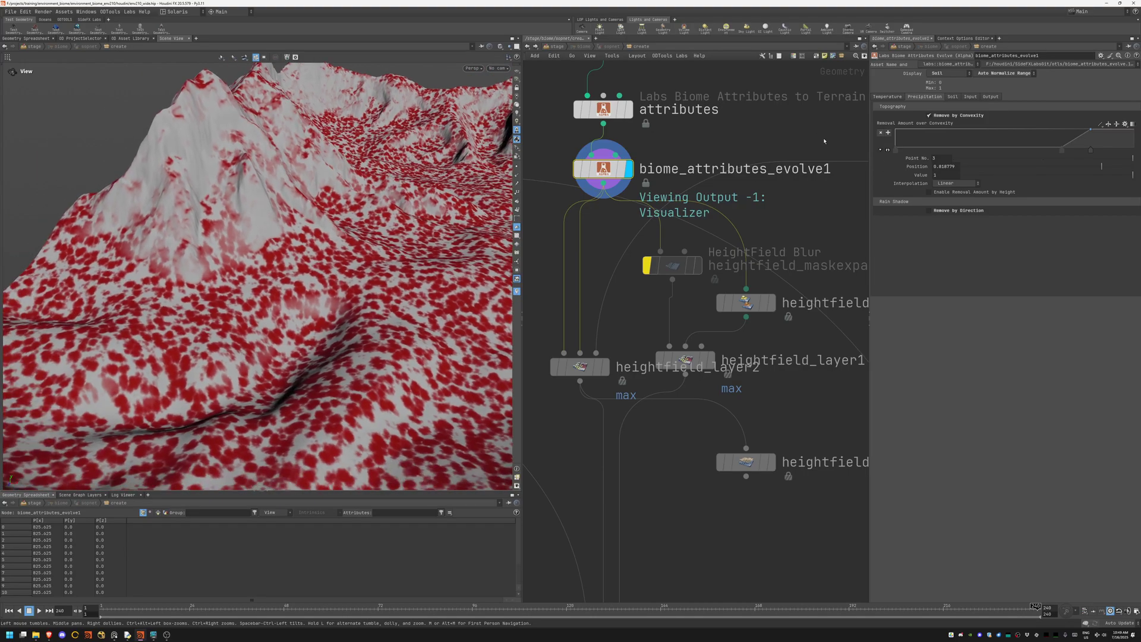
scroll(625, 277, "down", 2)
scroll(627, 277, "down", 4)
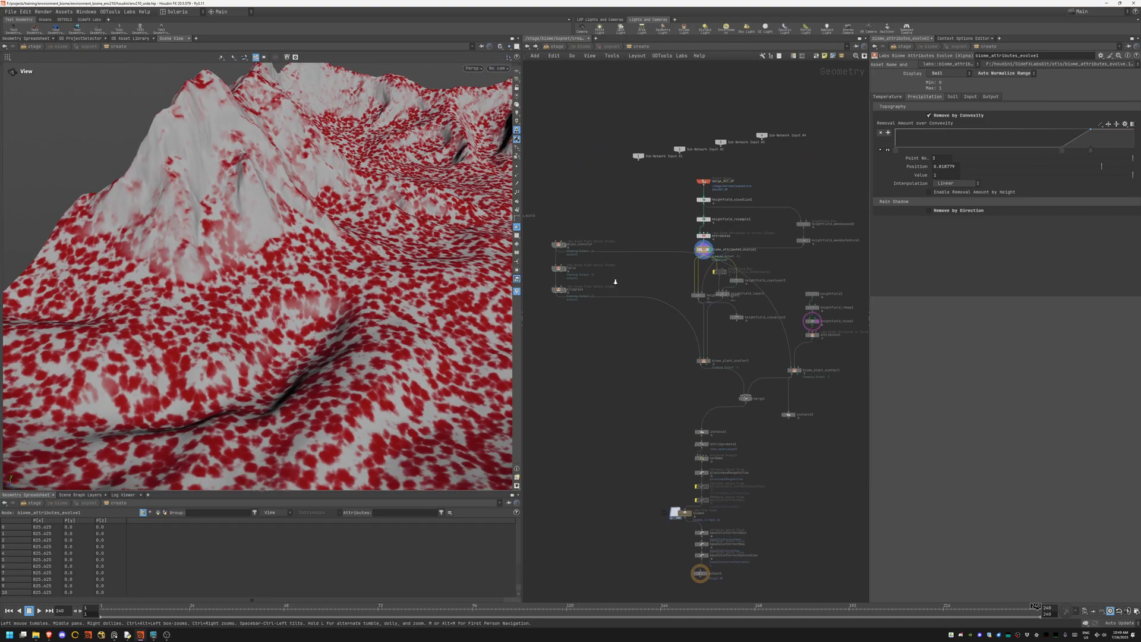
scroll(626, 278, "up", 2)
scroll(627, 278, "up", 3)
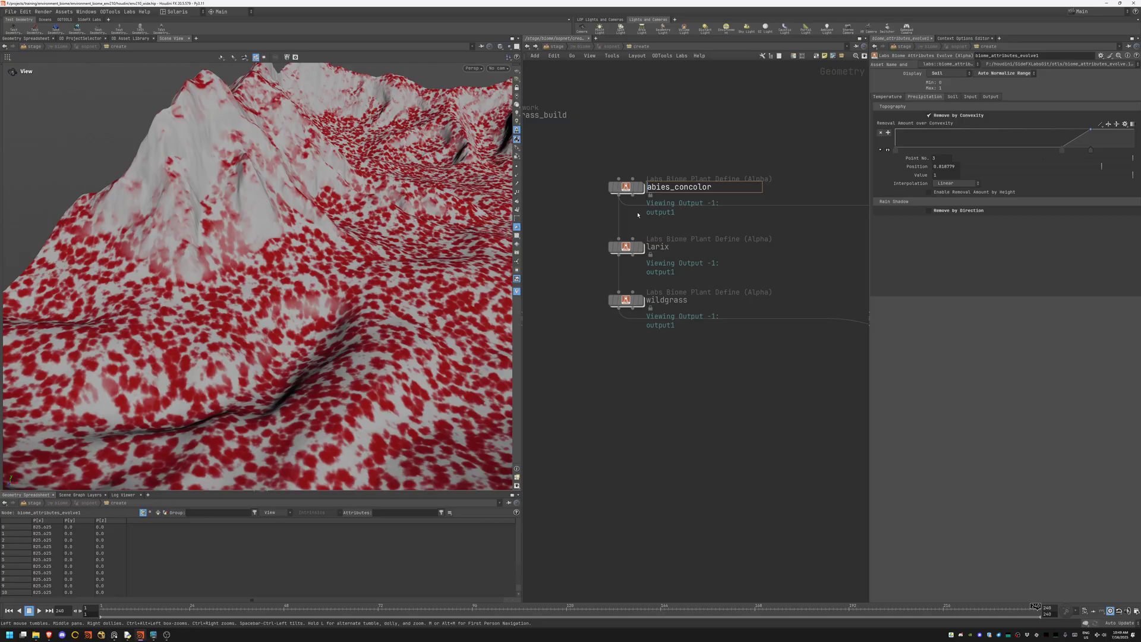
Step: Display the abies_concolor plant definition and review its species variant file paths
left_click(626, 189)
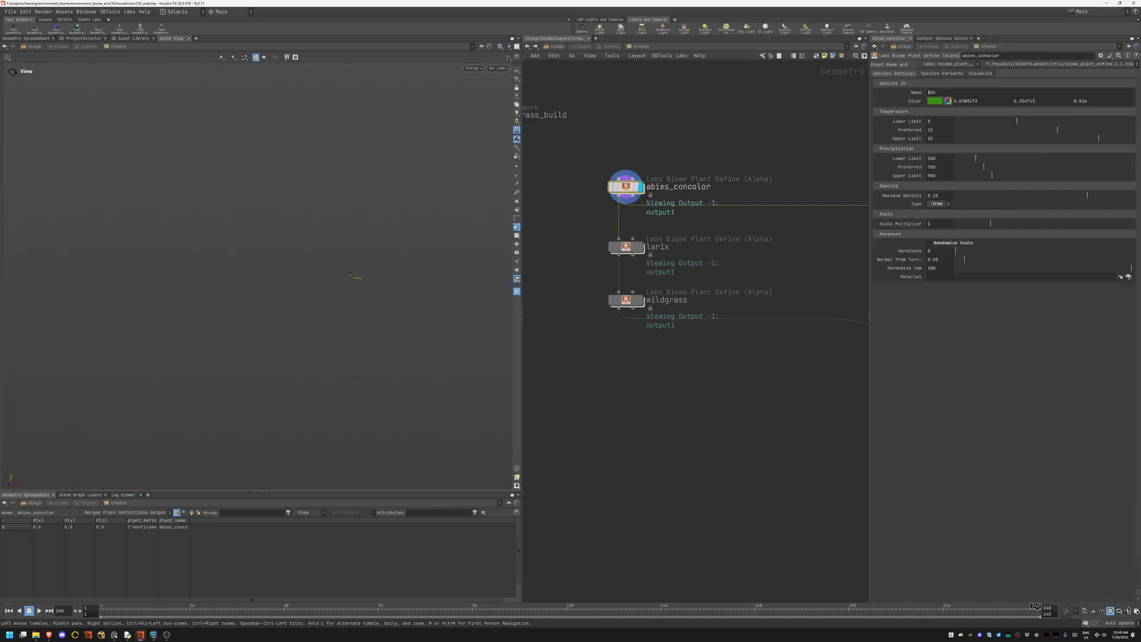
key("f")
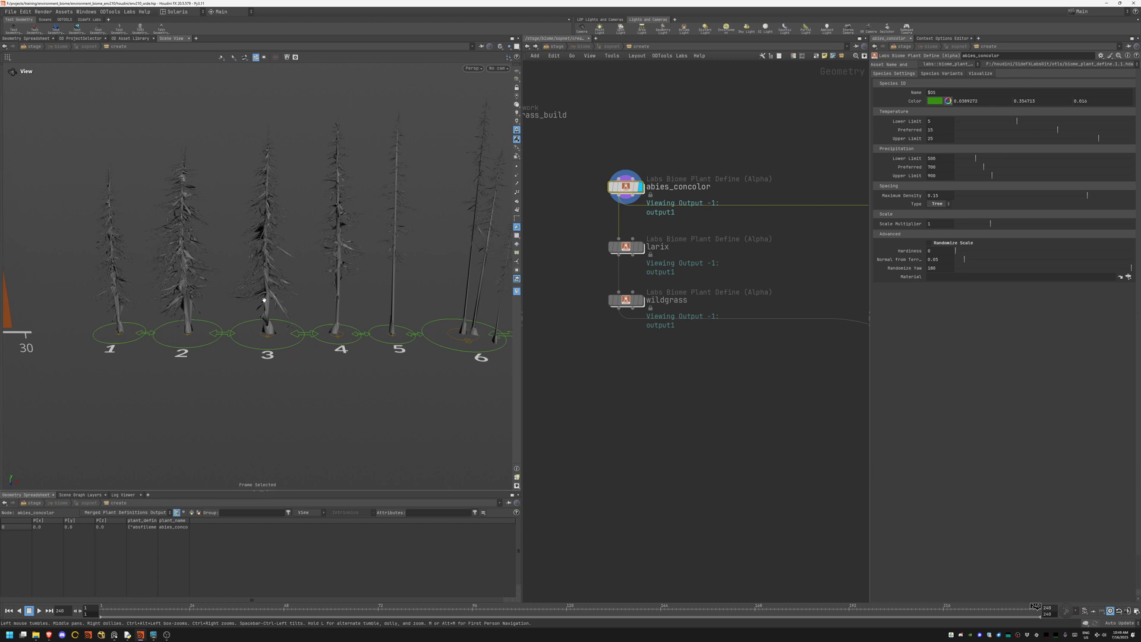
mouse_move(258, 299)
left_mouse_down()
mouse_move(285, 330)
mouse_move(275, 314)
left_mouse_up()
scroll(222, 320, "up", 2)
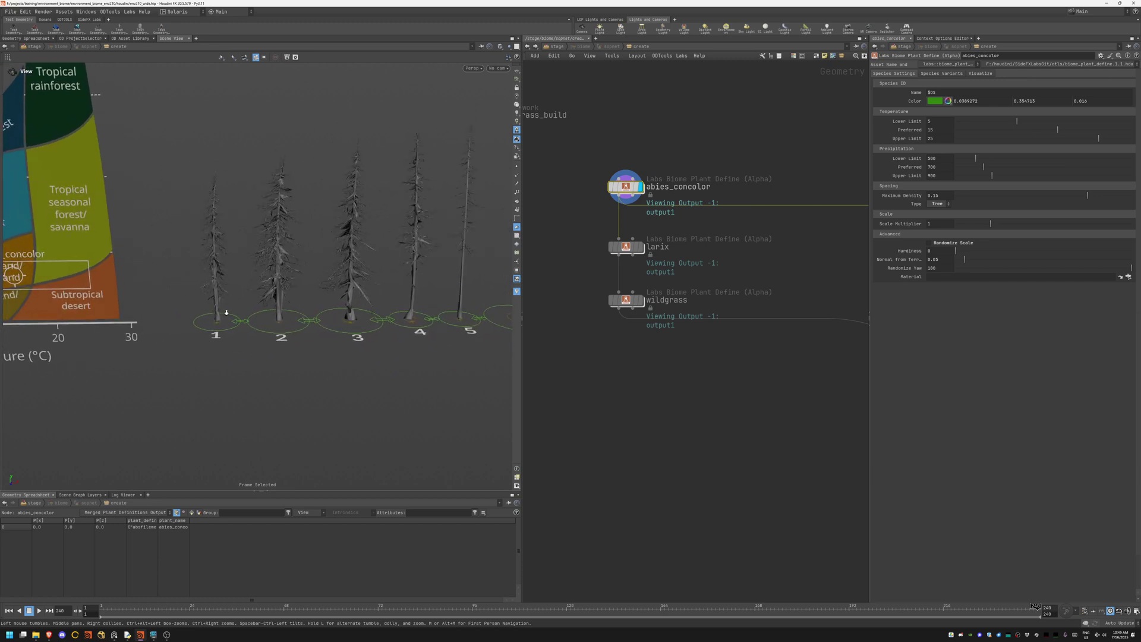
scroll(222, 320, "up", 3)
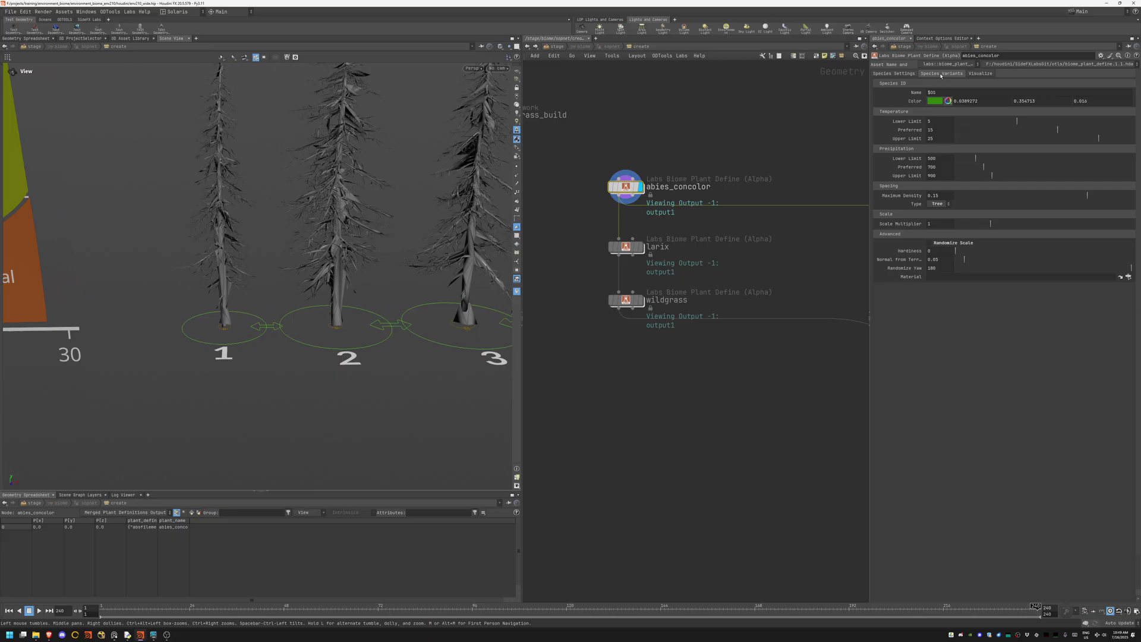
left_click(961, 74)
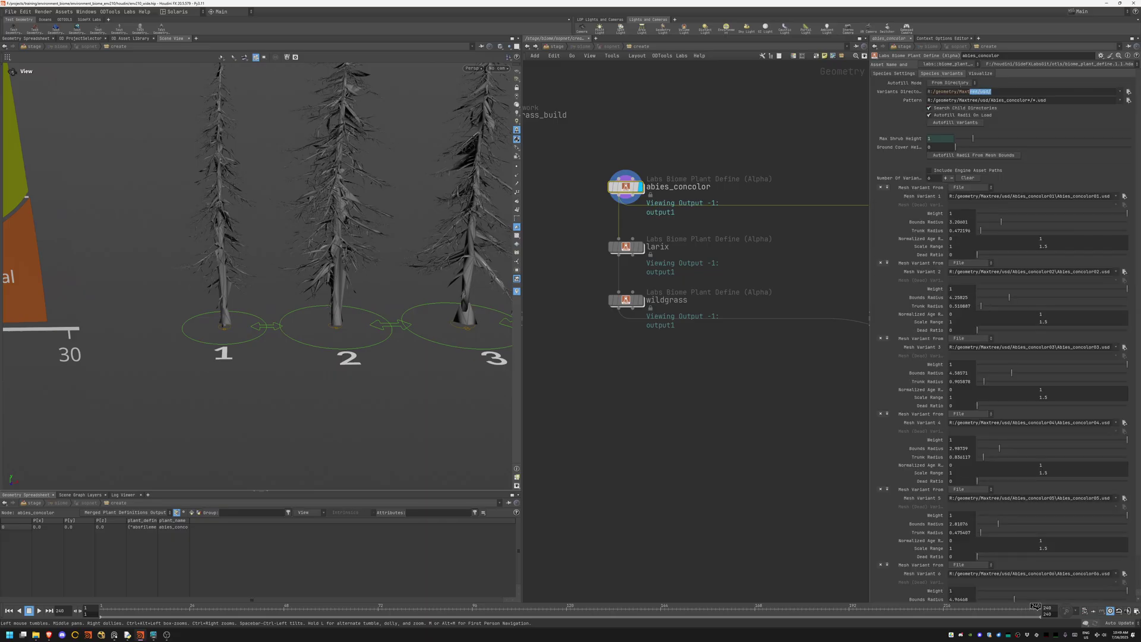
left_click_drag(992, 91, 926, 90)
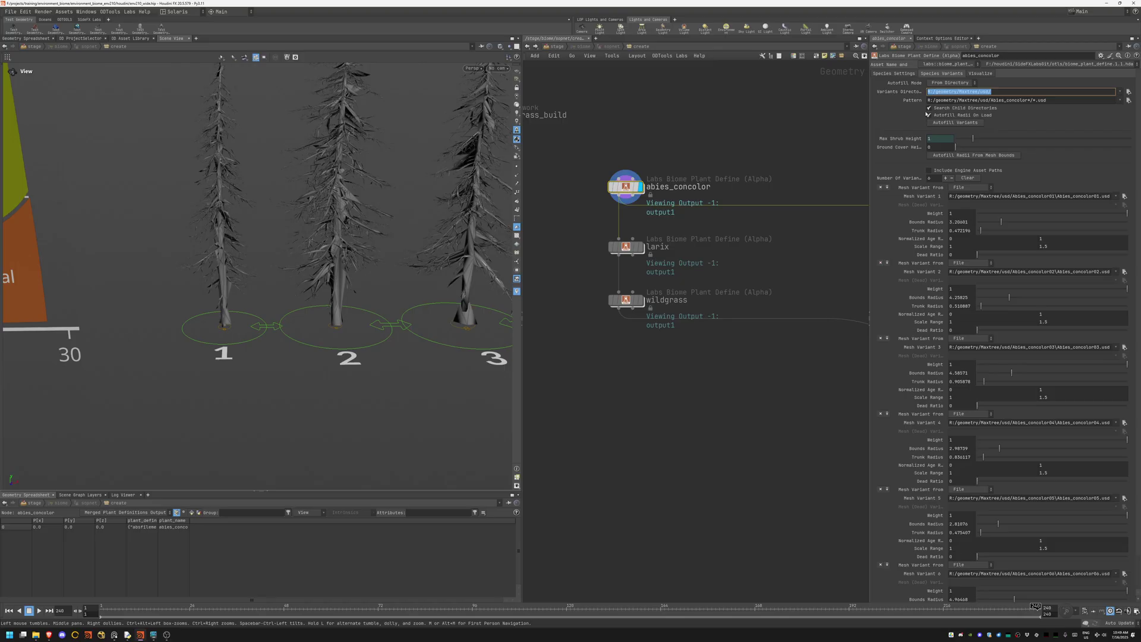
left_click_drag(954, 101, 1046, 100)
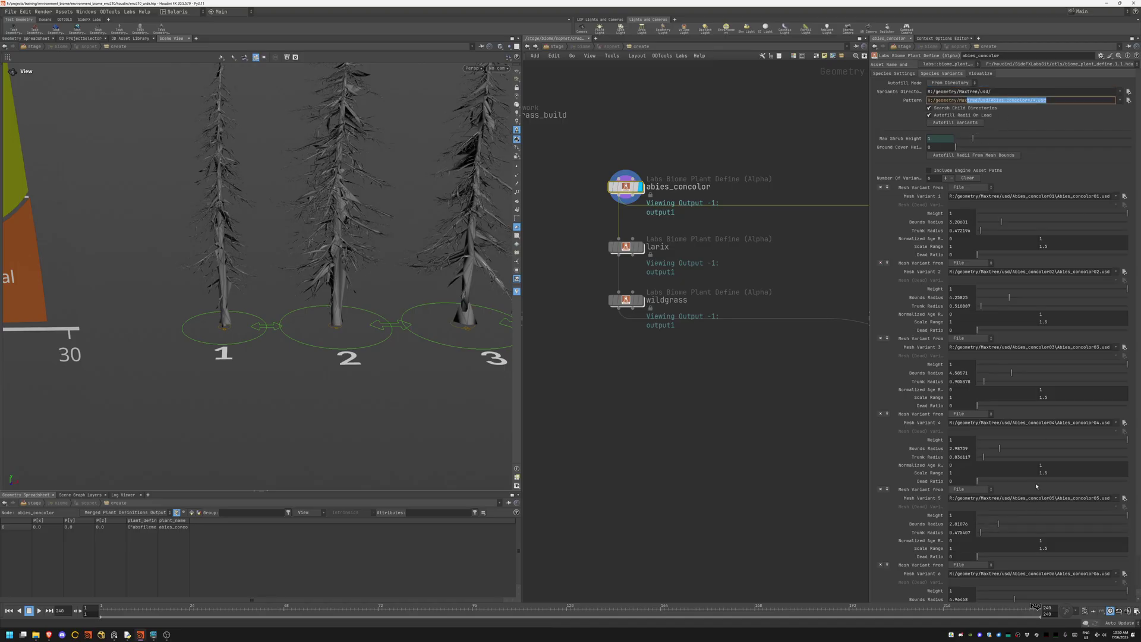
scroll(306, 305, "up", 2)
scroll(265, 324, "up", 2)
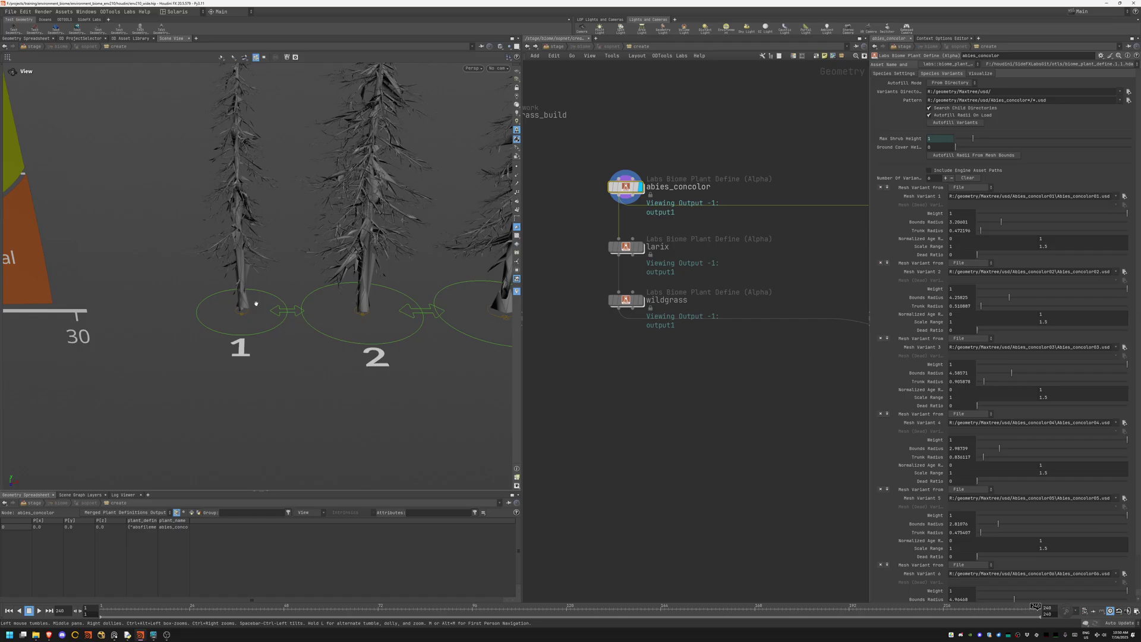
Step: Enlarge Mesh Variant 1's trunk radius to about 1.28 using the radius handles
key("Return")
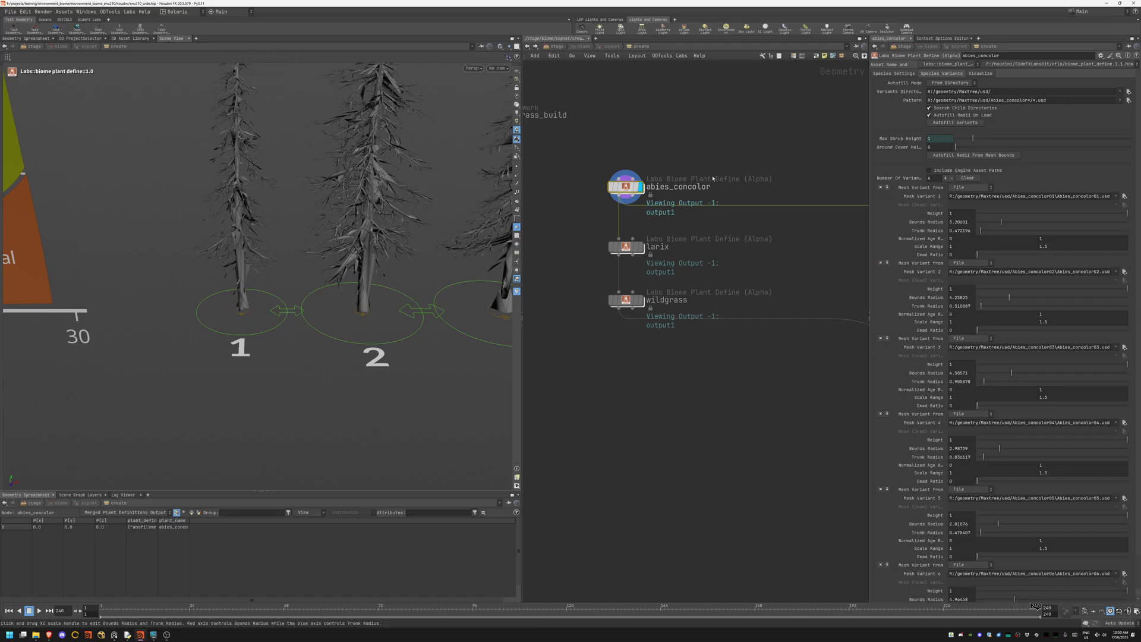
left_click(887, 74)
left_click(942, 73)
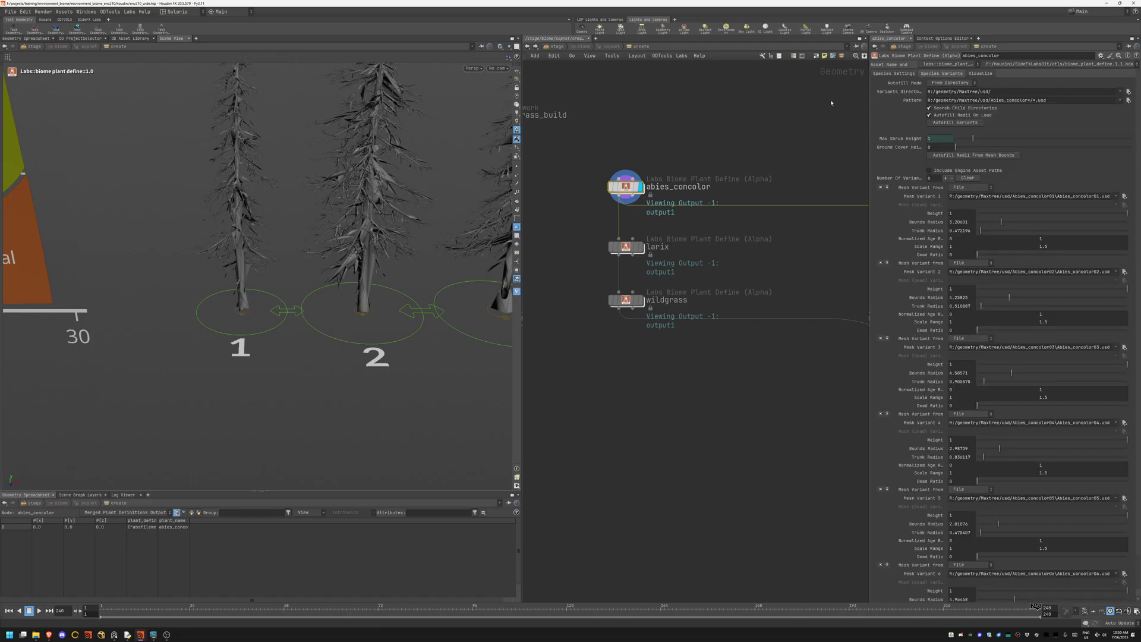
mouse_move(252, 316)
left_mouse_down()
mouse_move(284, 337)
mouse_move(334, 316)
mouse_move(387, 315)
mouse_move(339, 304)
left_mouse_up()
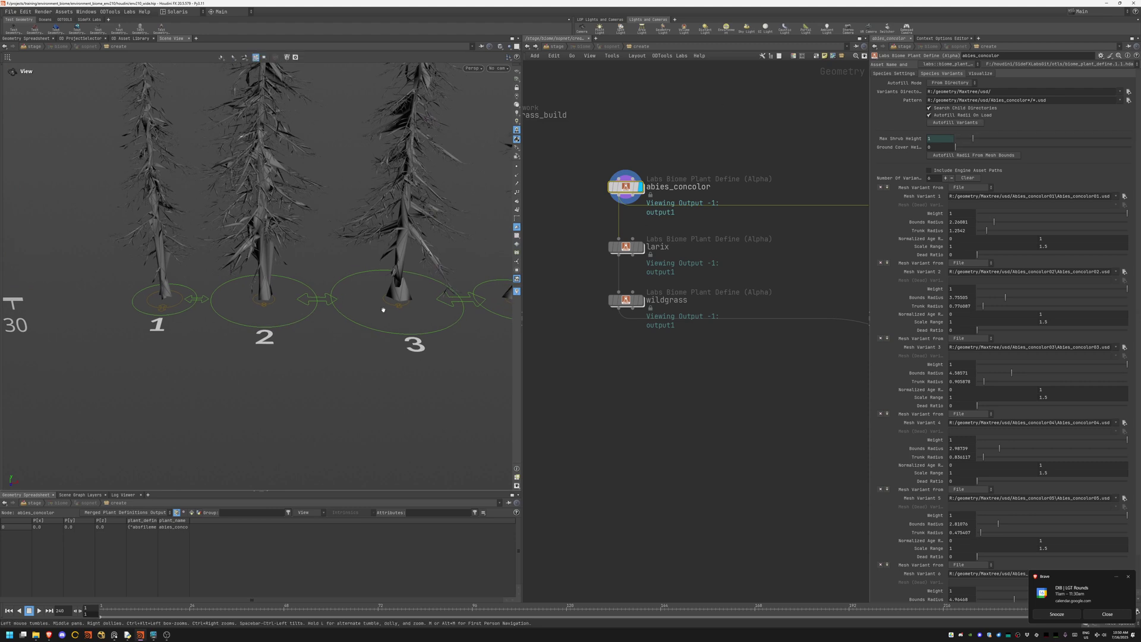
mouse_move(382, 306)
right_mouse_down("alt")
mouse_move(380, 330)
mouse_move(384, 251)
right_mouse_up("alt")
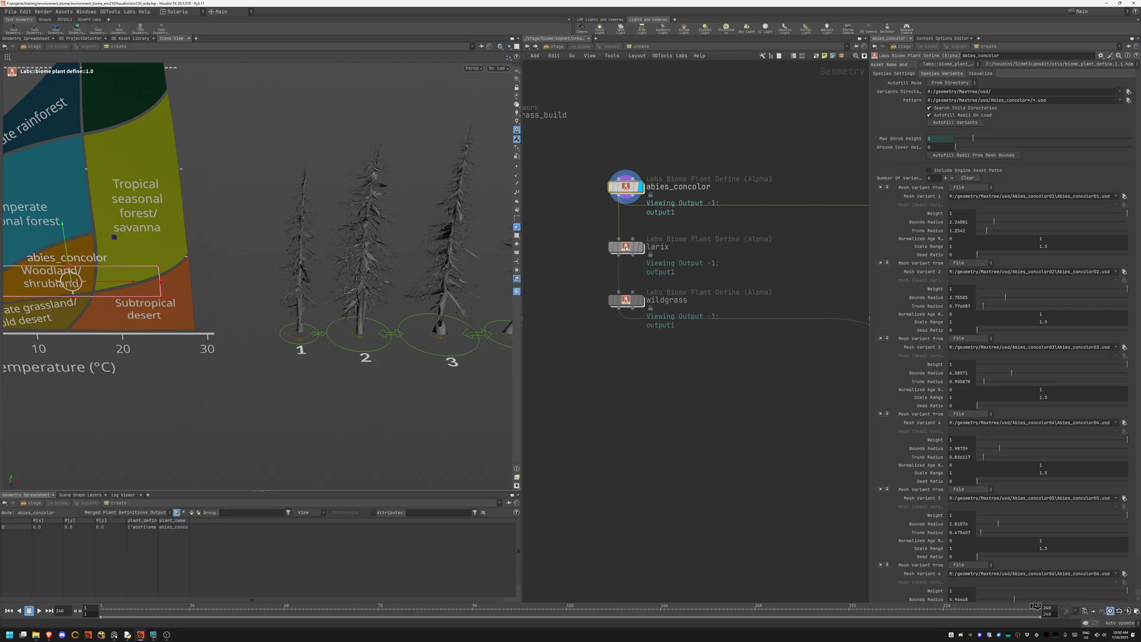
Step: Inspect the larix definition's tree row, then display and select the wildgrass definition
left_click(624, 247)
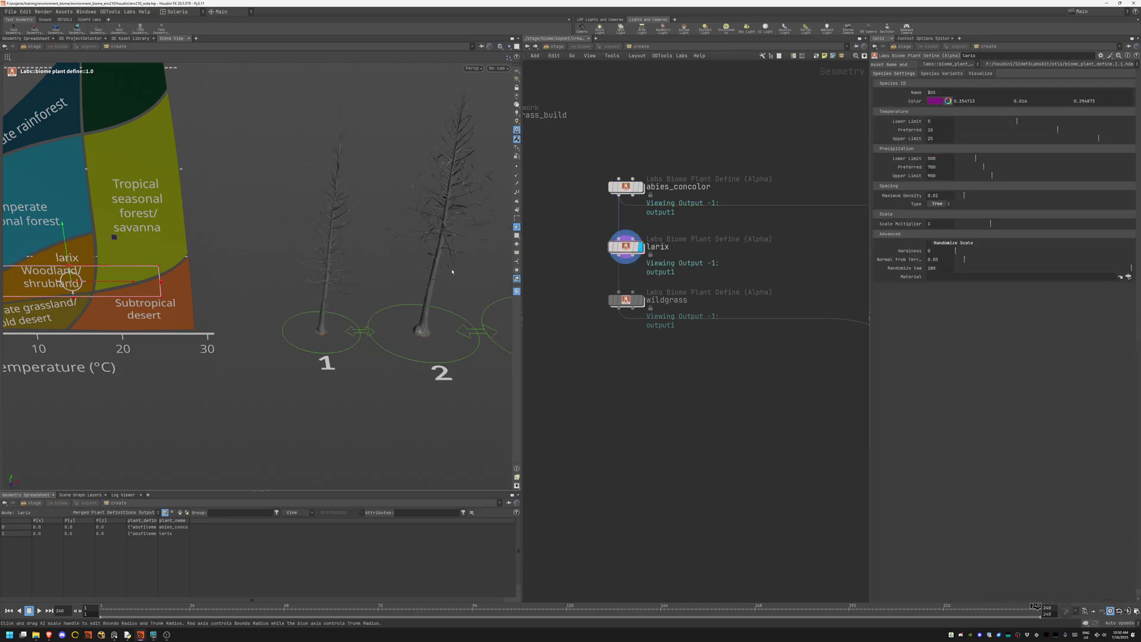
middle_click_drag(481, 303, 320, 305)
mouse_move(319, 305)
right_mouse_down()
mouse_move(119, 296)
mouse_move(679, 273)
right_mouse_up()
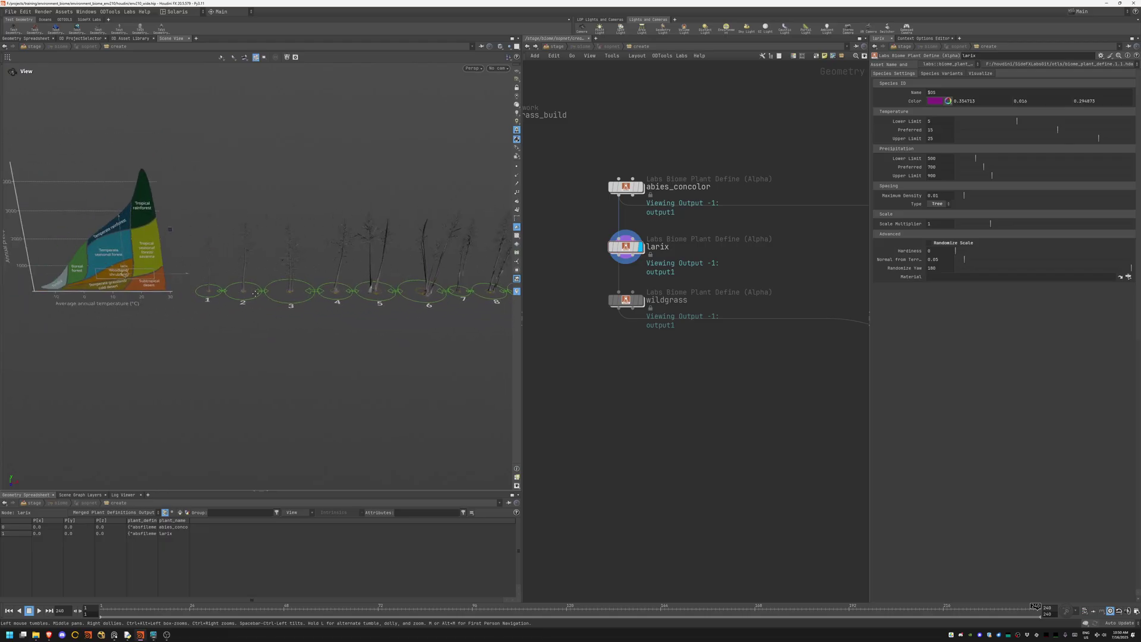
left_click(625, 245)
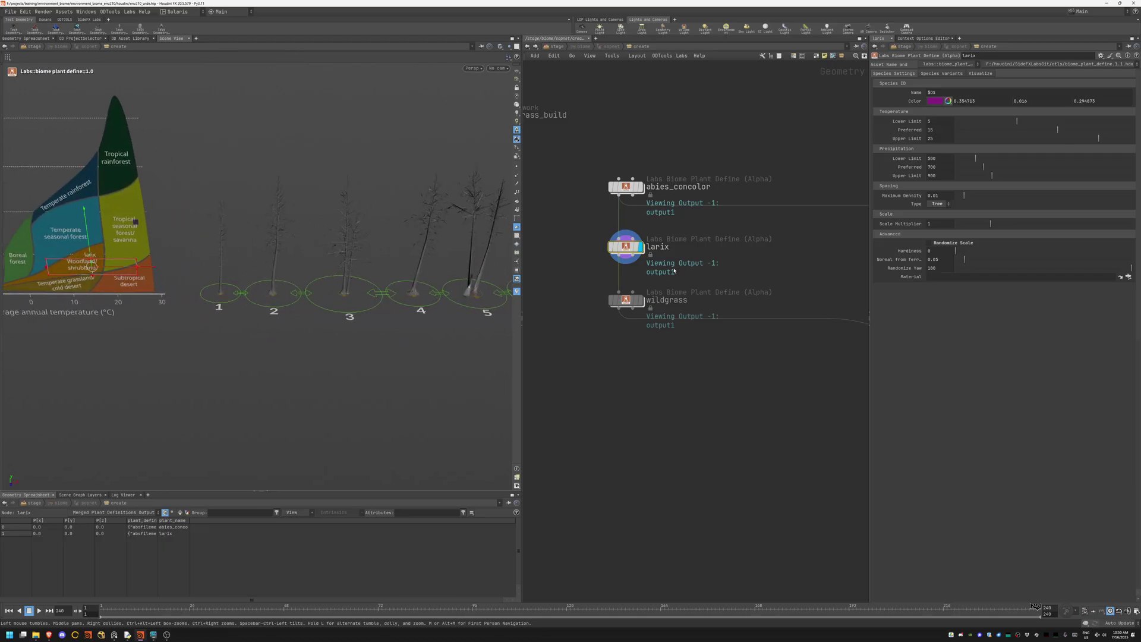
left_click(641, 300)
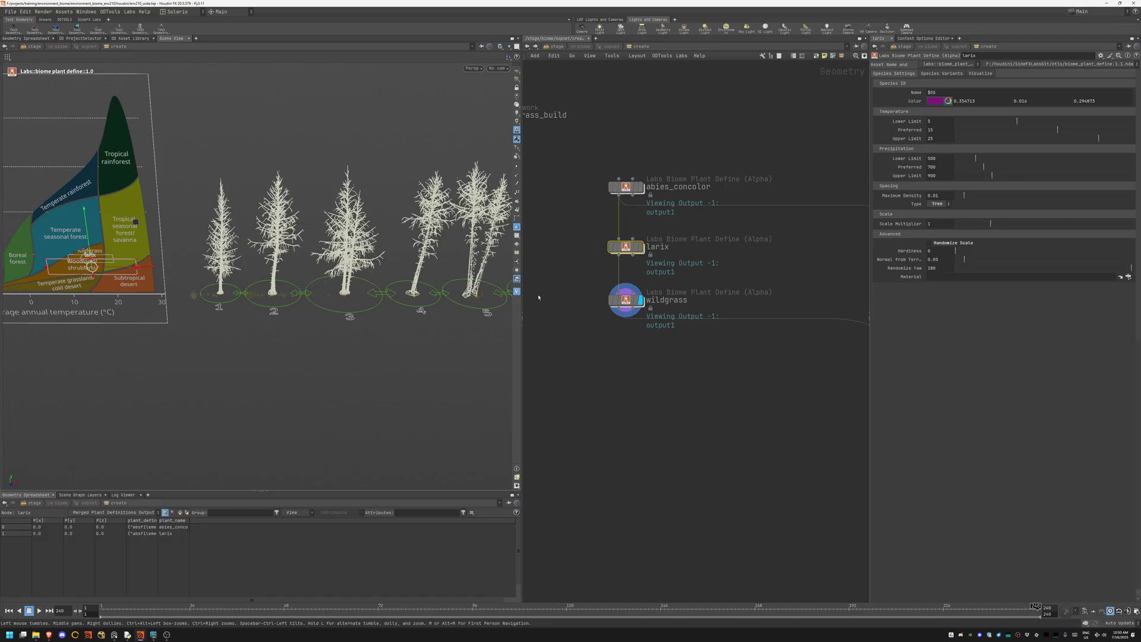
left_click(625, 300)
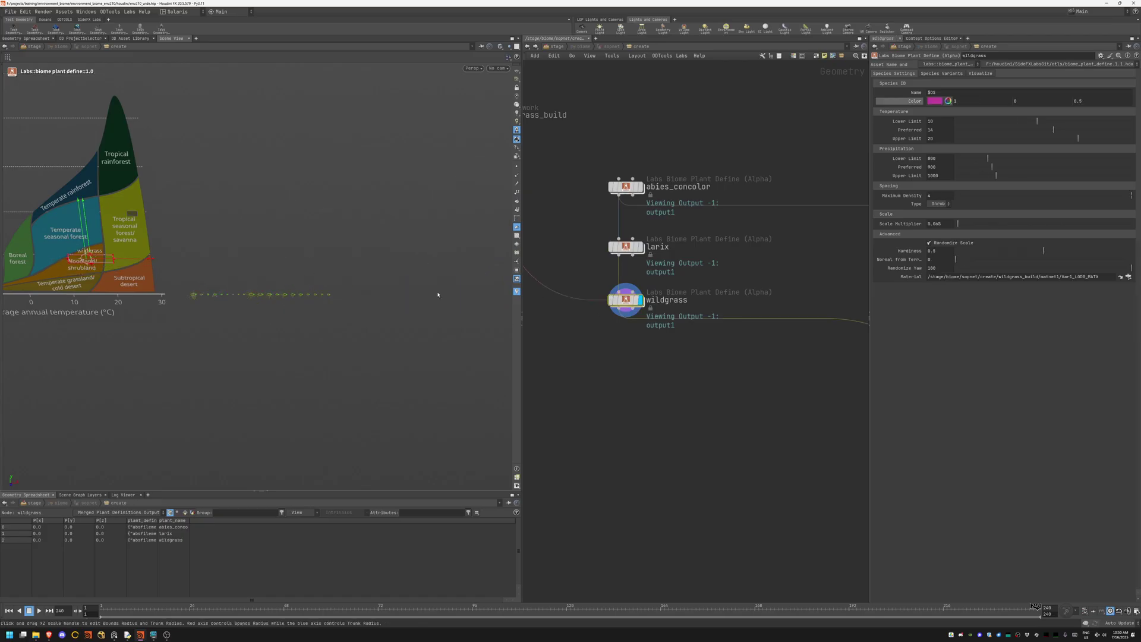
scroll(341, 276, "up", 5)
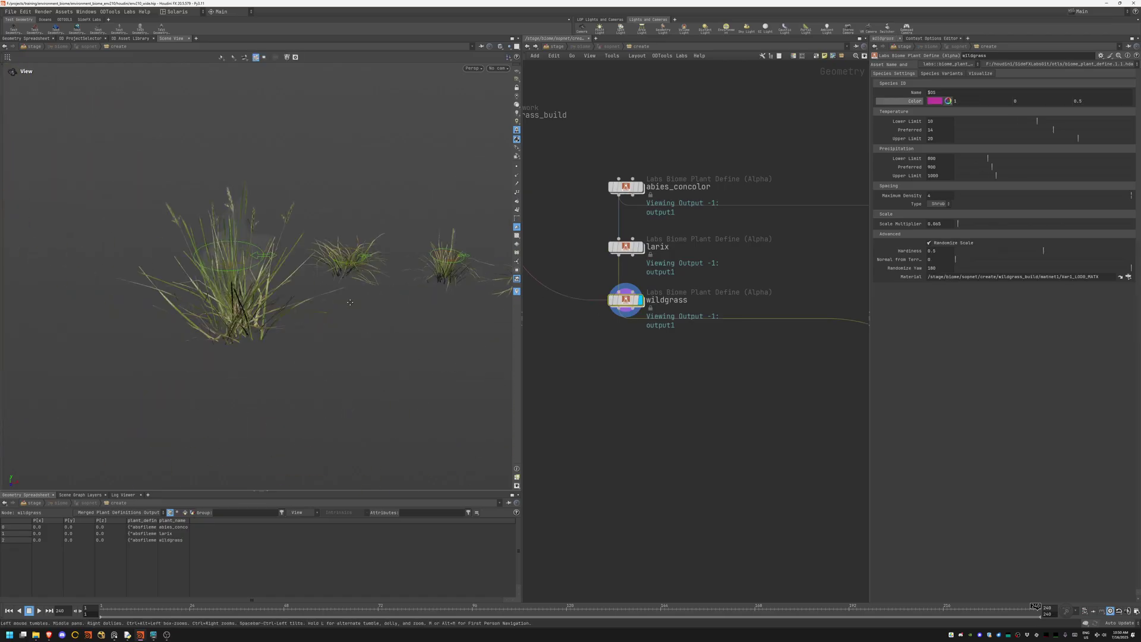
scroll(343, 290, "down", 3)
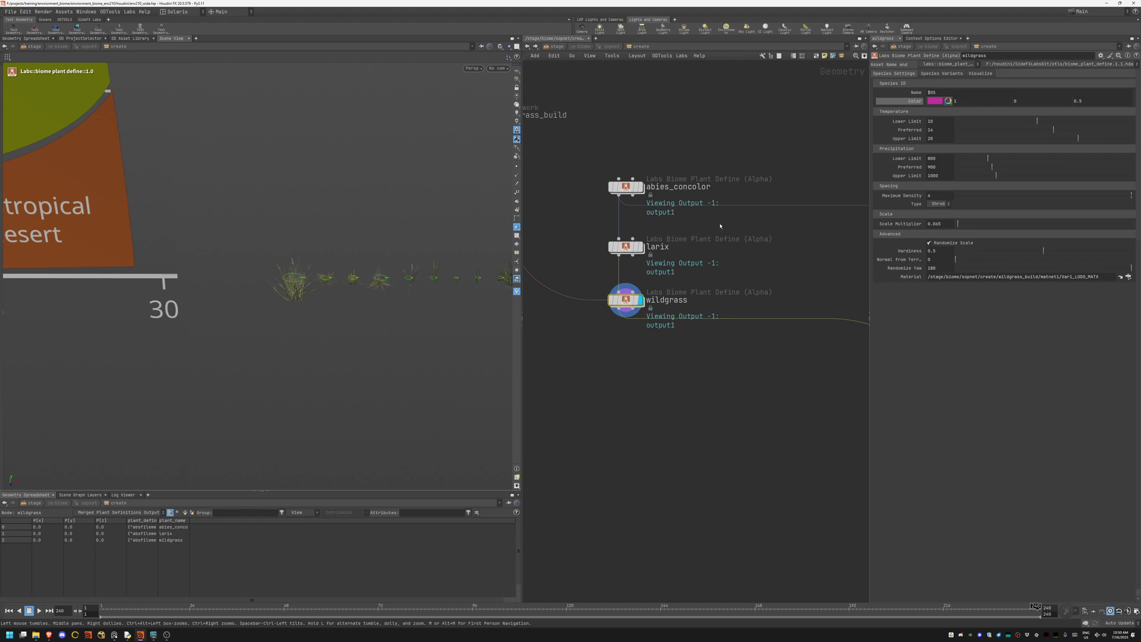
scroll(587, 296, "down", 3)
scroll(587, 296, "up", 2)
mouse_move(622, 289)
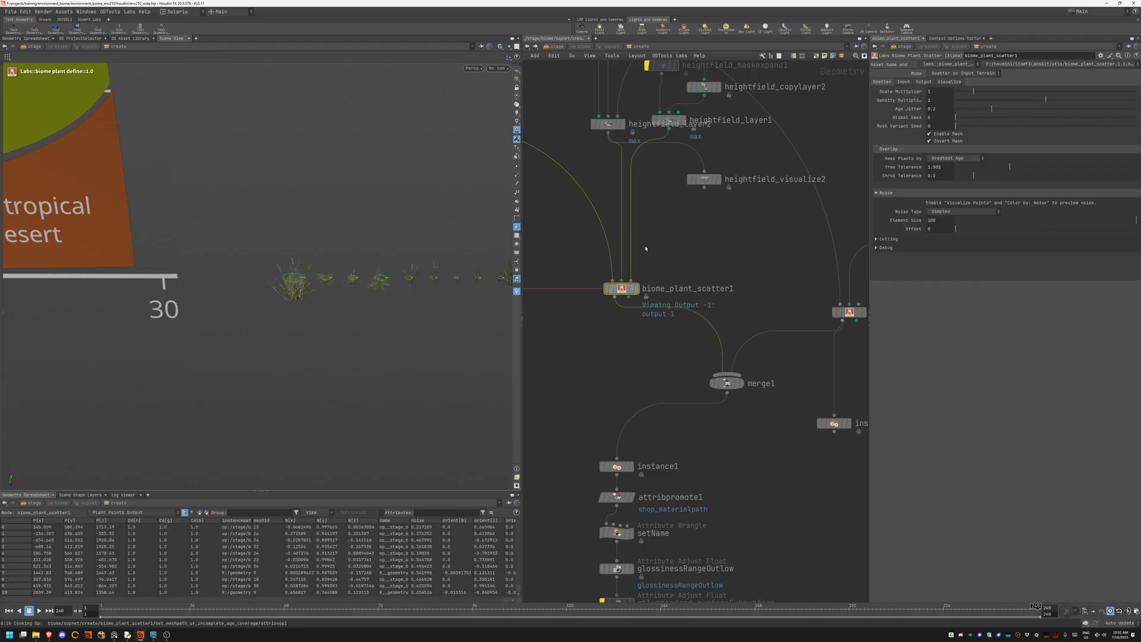
Step: Display biome_plant_scatter1, orbit over its terrain footprints, and pan the network toward output0
left_click(630, 296)
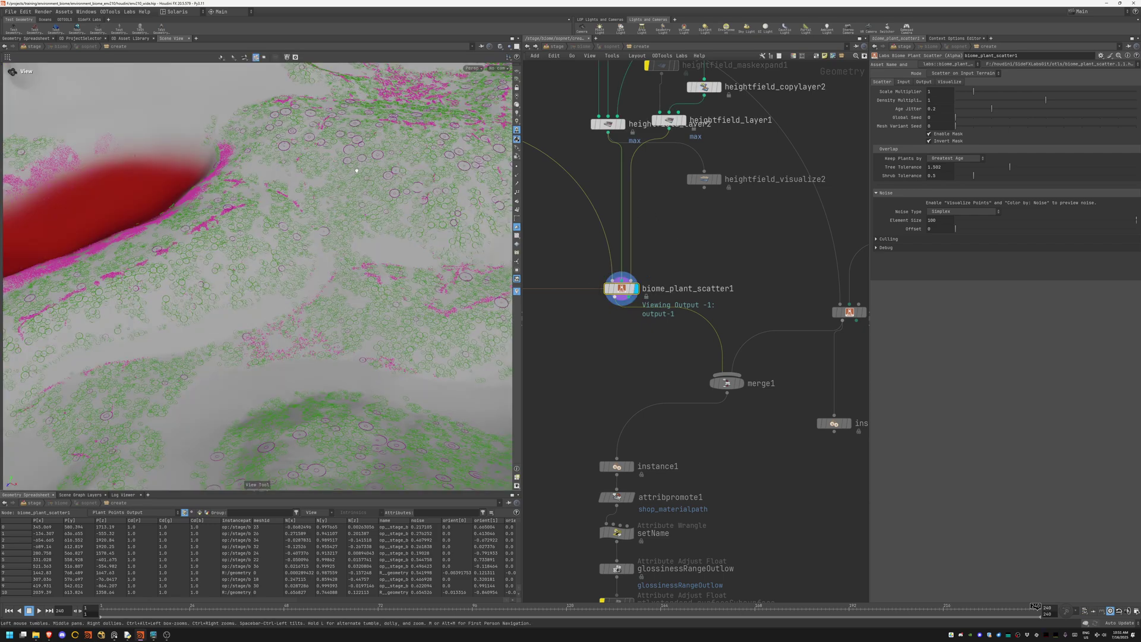
mouse_move(332, 218)
left_mouse_down()
mouse_move(295, 267)
mouse_move(499, 255)
left_mouse_up()
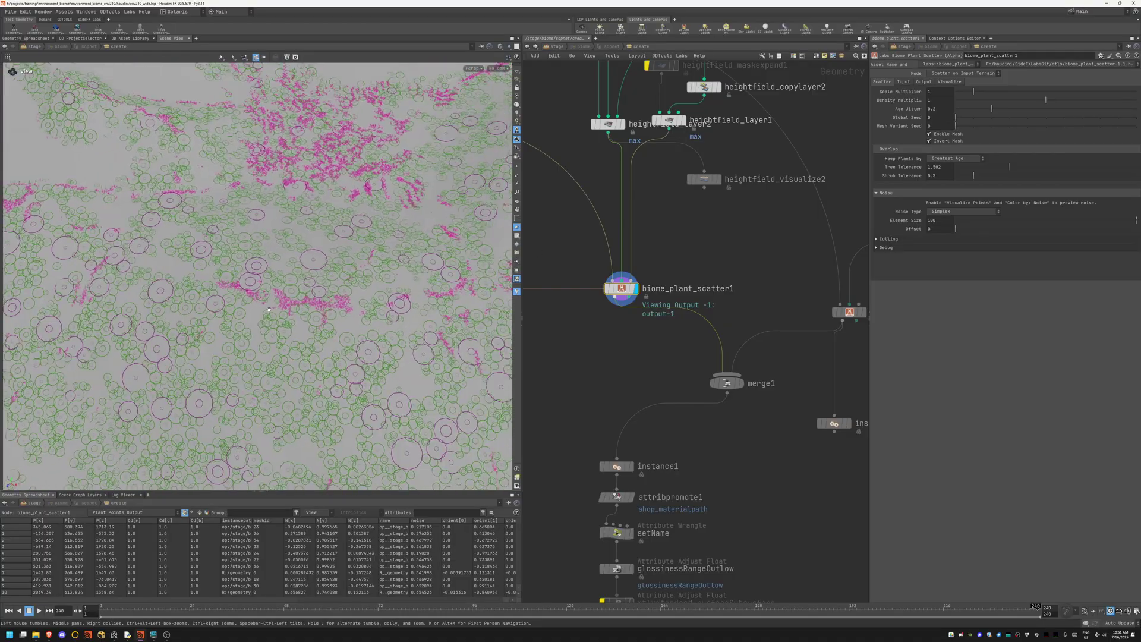
left_click_drag(500, 255, 390, 289)
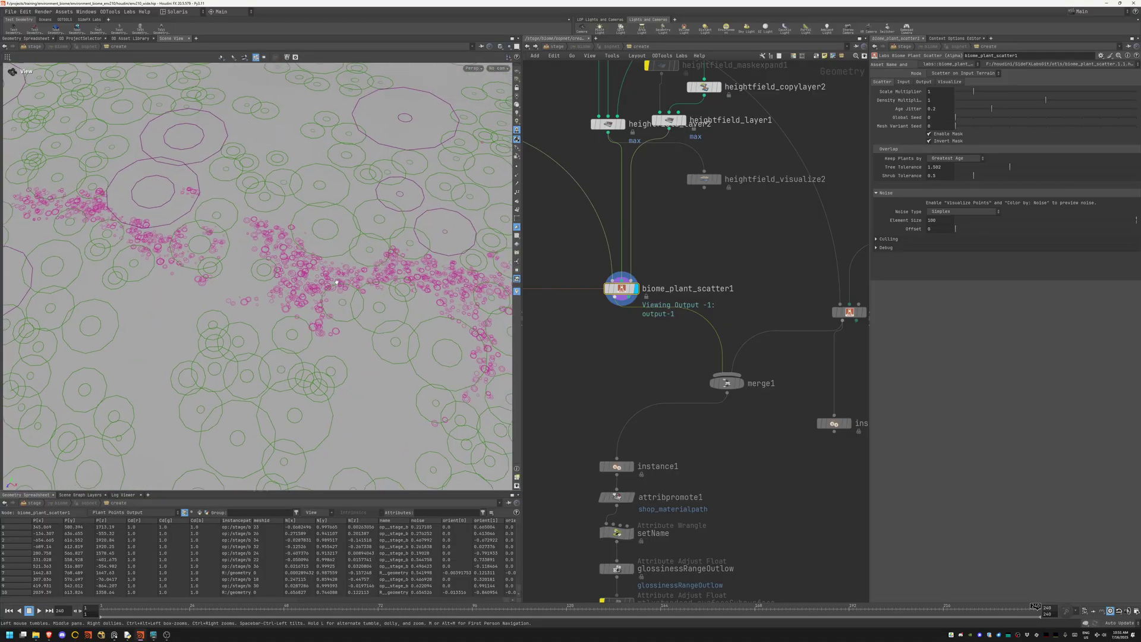
left_click_drag(414, 214, 242, 338)
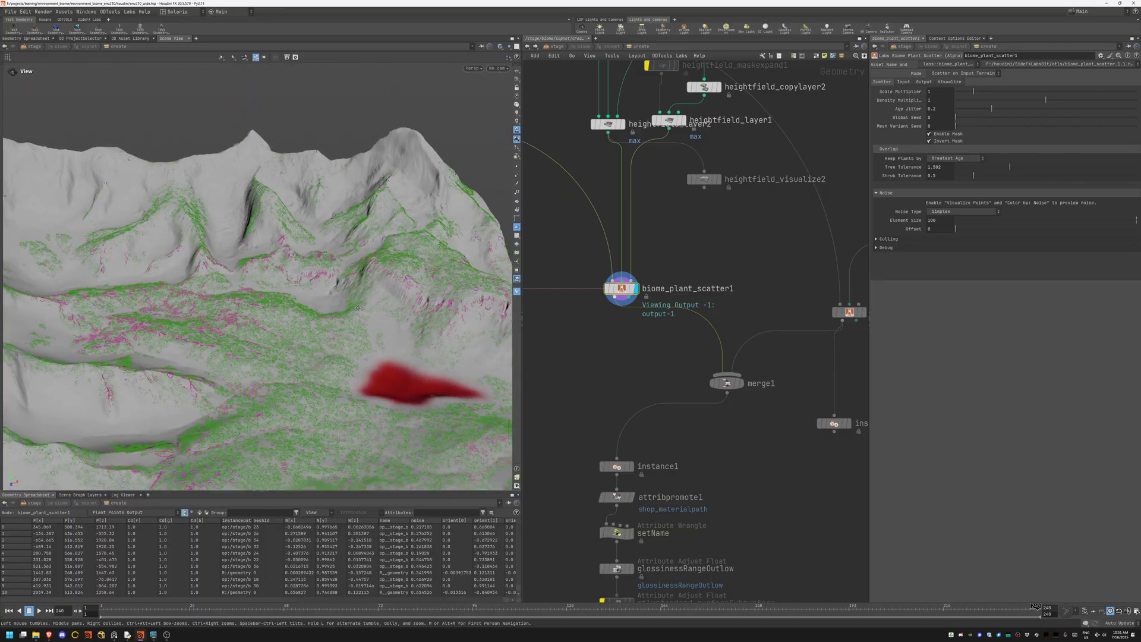
mouse_move(242, 338)
left_mouse_down()
mouse_move(230, 332)
mouse_move(385, 254)
left_mouse_up()
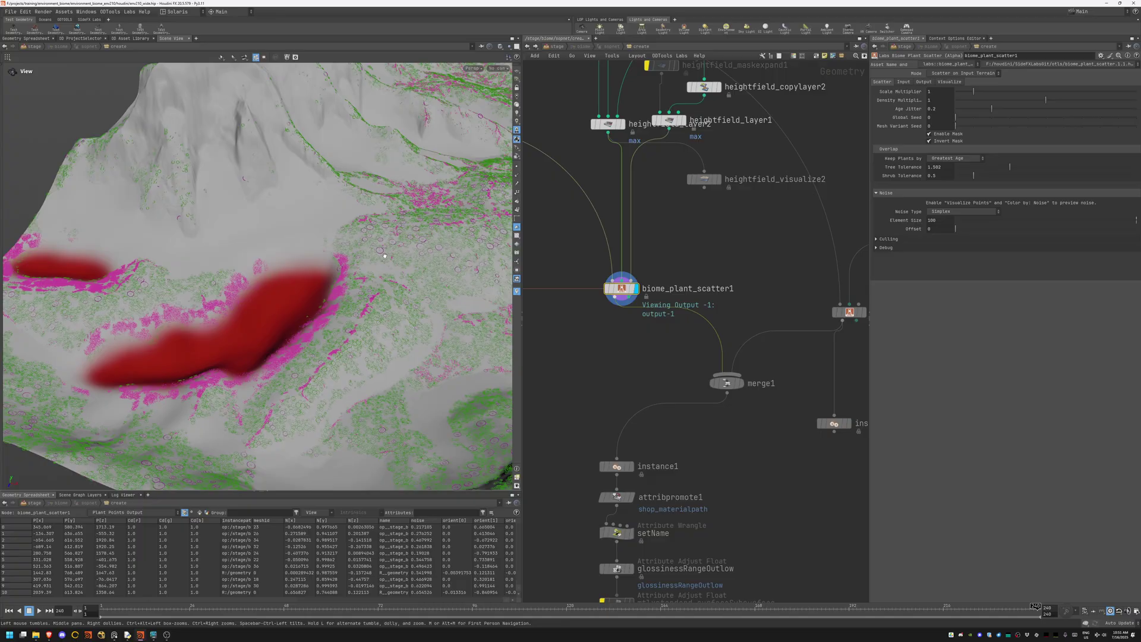
middle_click_drag(672, 366, 738, 225)
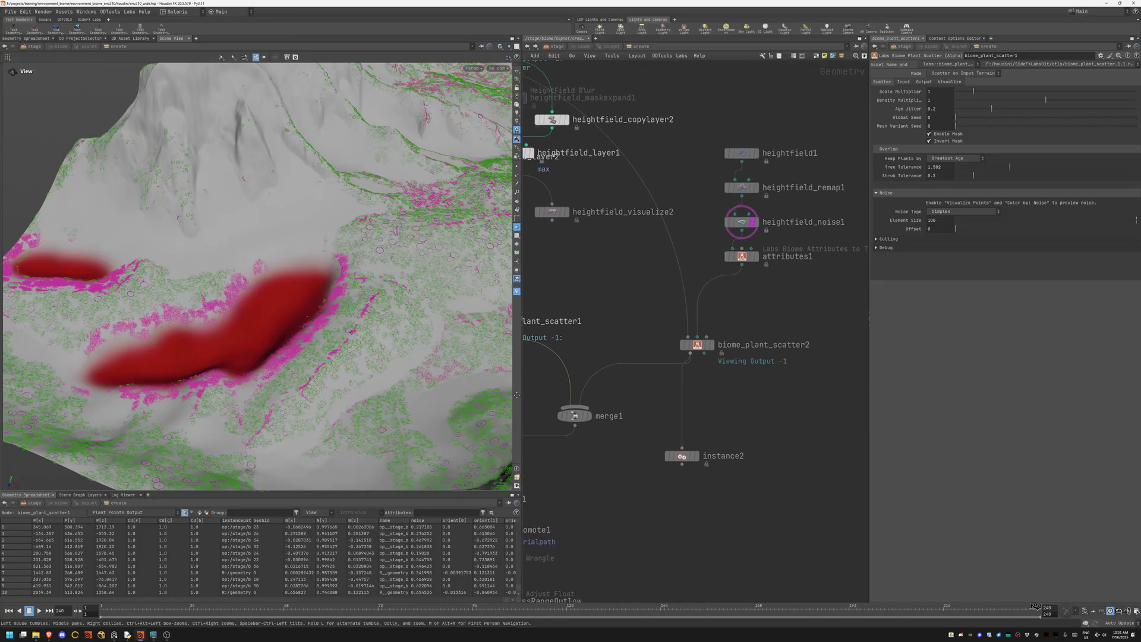
middle_click_drag(745, 307, 734, 219)
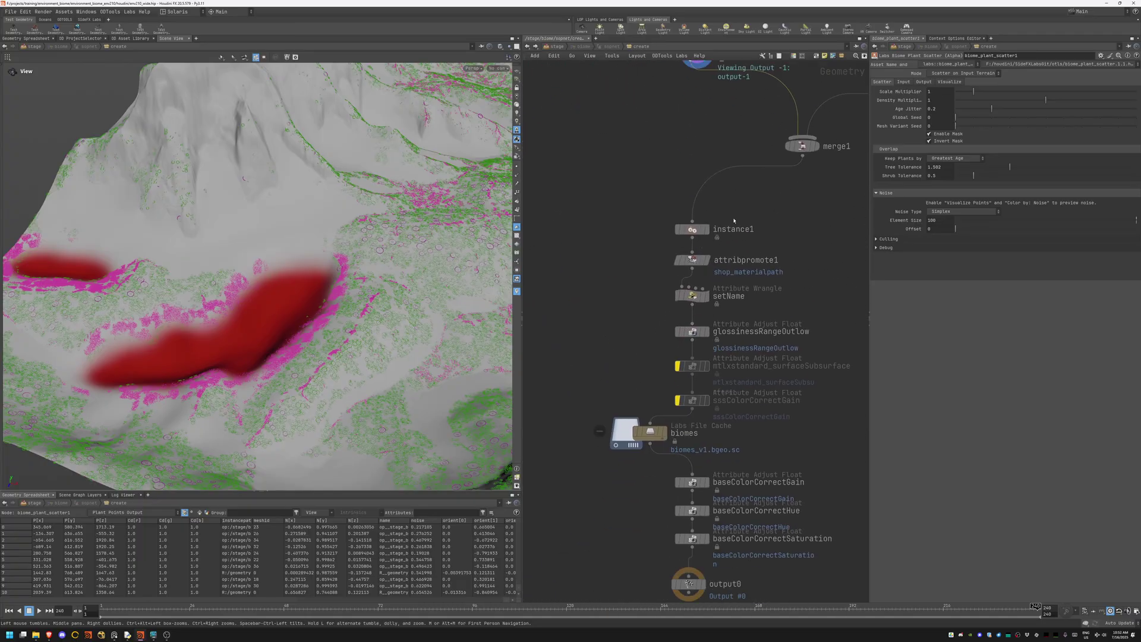
Step: Display attribpromote1 and orbit close over the instanced trees and moss
left_click(711, 239)
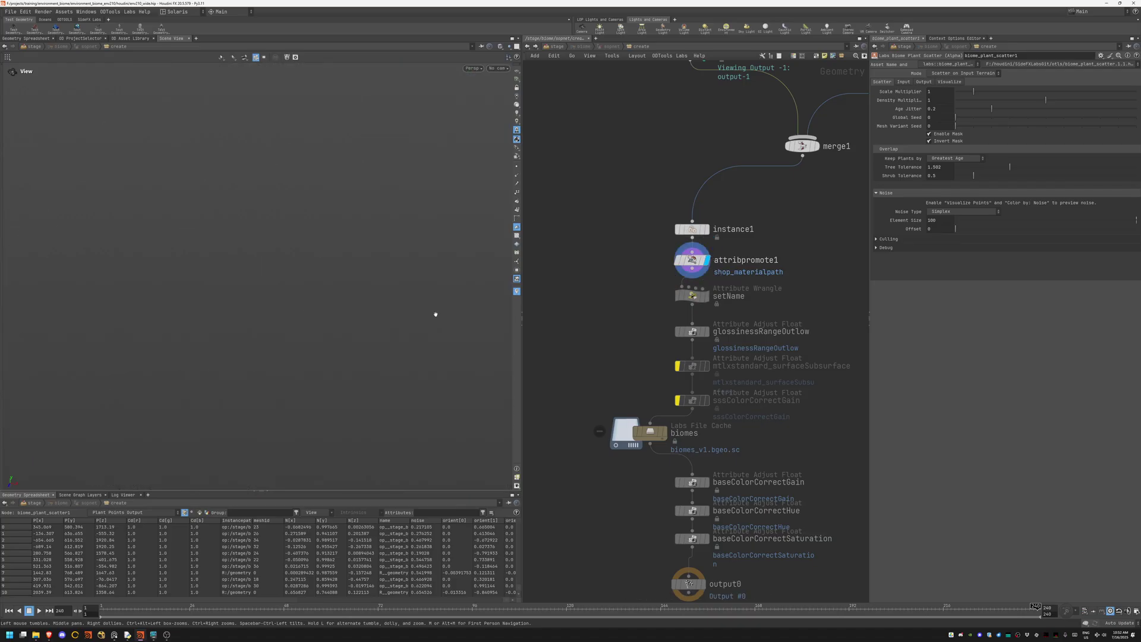
mouse_move(410, 321)
left_mouse_down()
mouse_move(294, 318)
mouse_move(250, 293)
left_mouse_up()
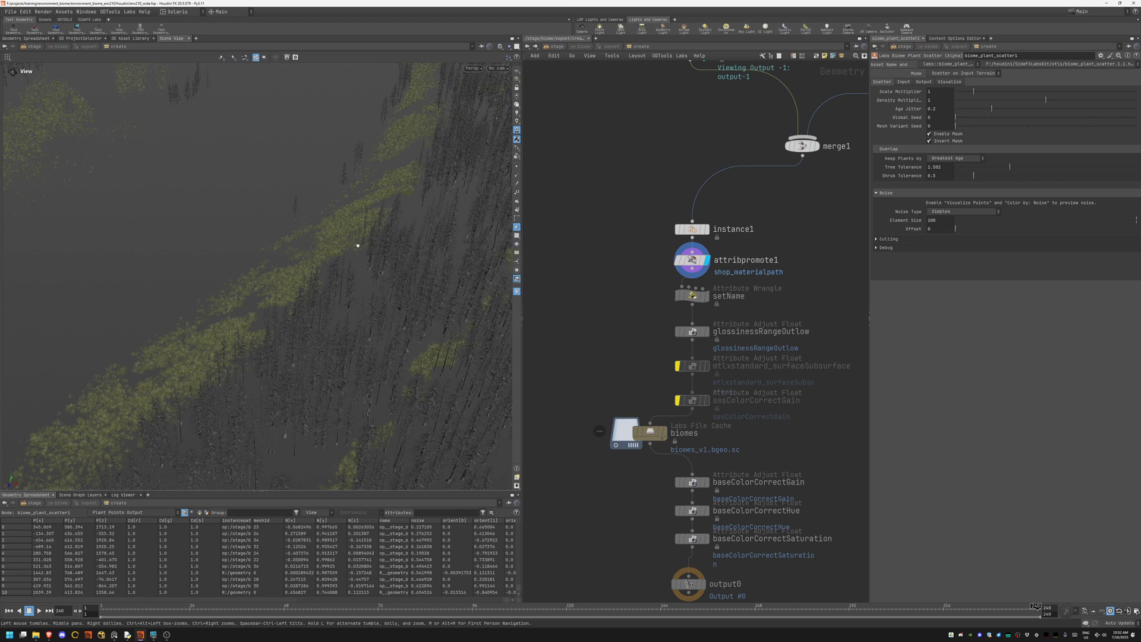
mouse_move(357, 246)
left_mouse_down()
mouse_move(381, 248)
mouse_move(345, 270)
left_mouse_up()
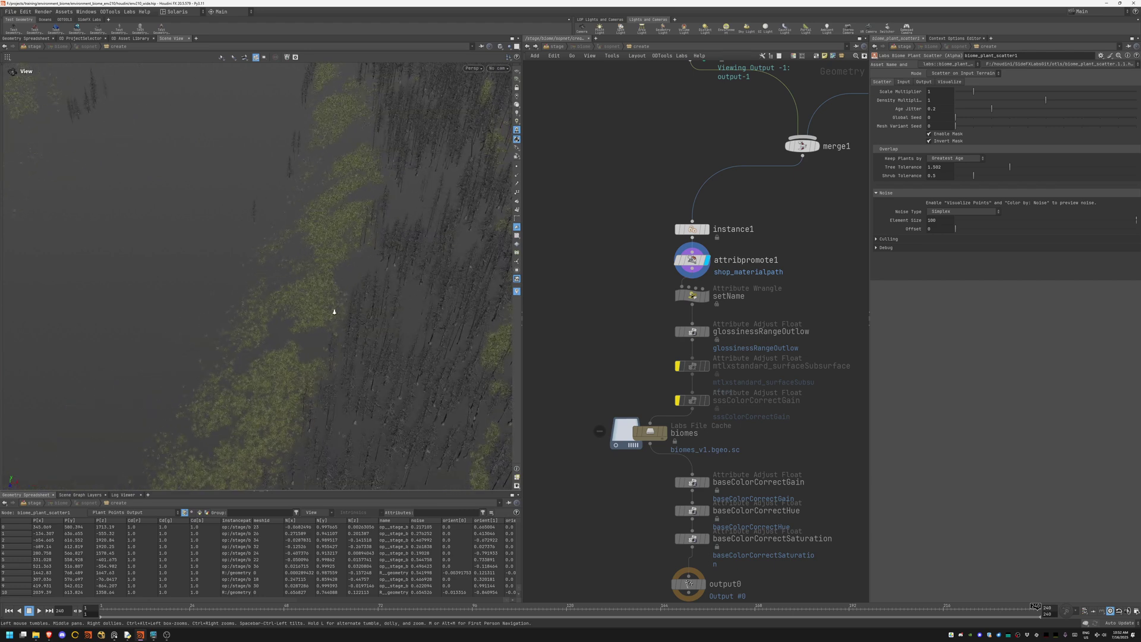
mouse_move(334, 311)
left_mouse_down()
mouse_move(379, 306)
mouse_move(319, 313)
left_mouse_up()
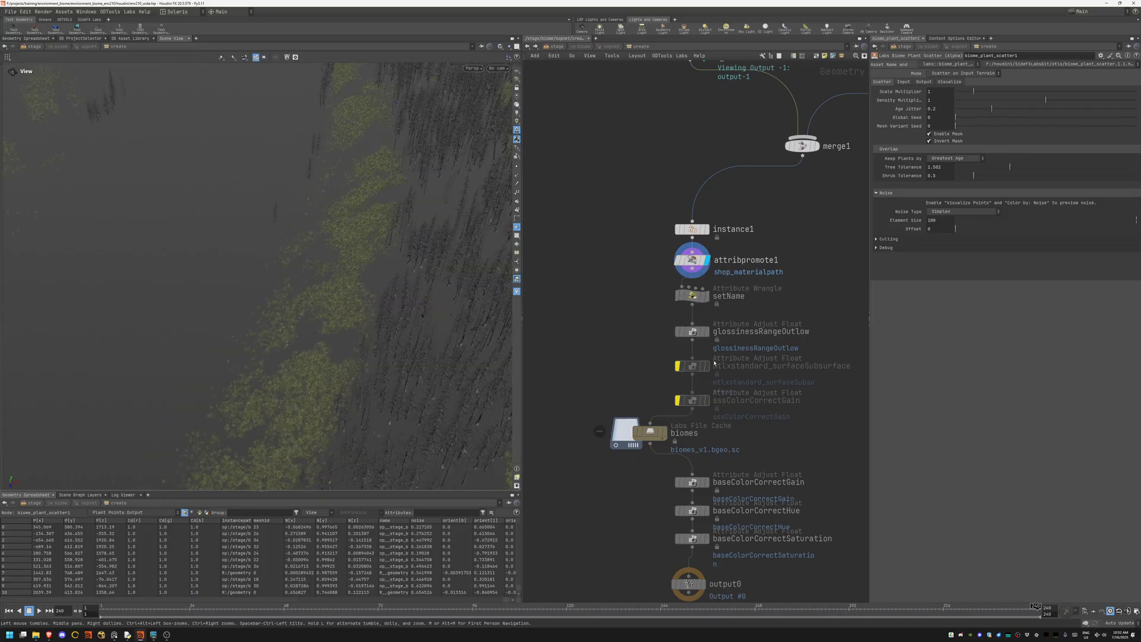
Step: Inspect the baseColorCorrectGain node's settings, then return to /stage
middle_click_drag(671, 270, 635, 78)
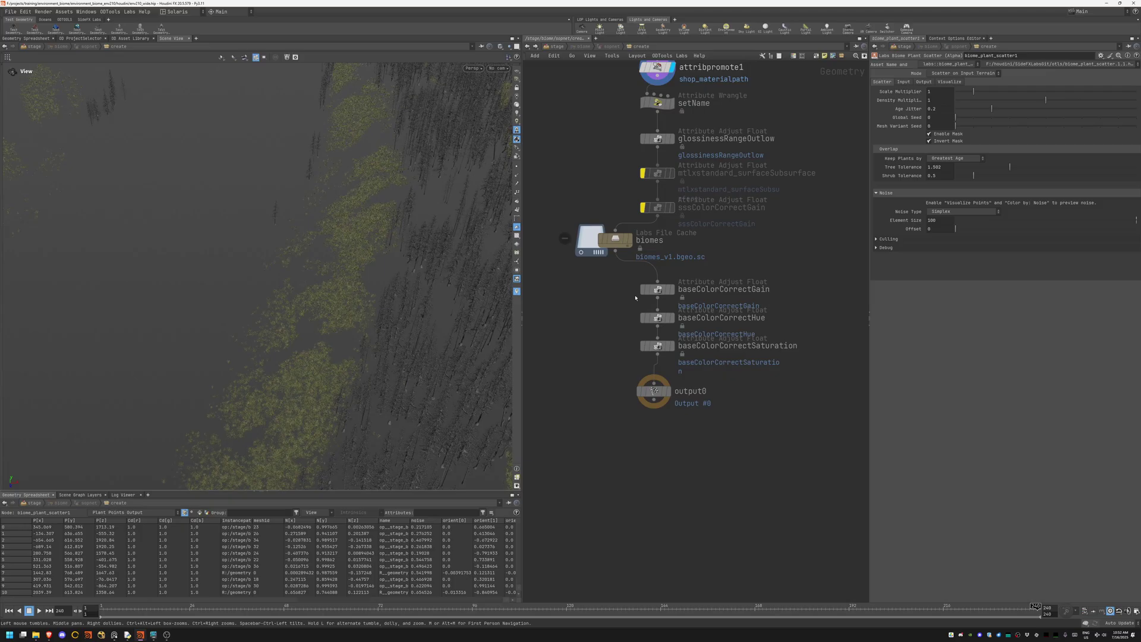
left_click_drag(659, 291, 617, 284)
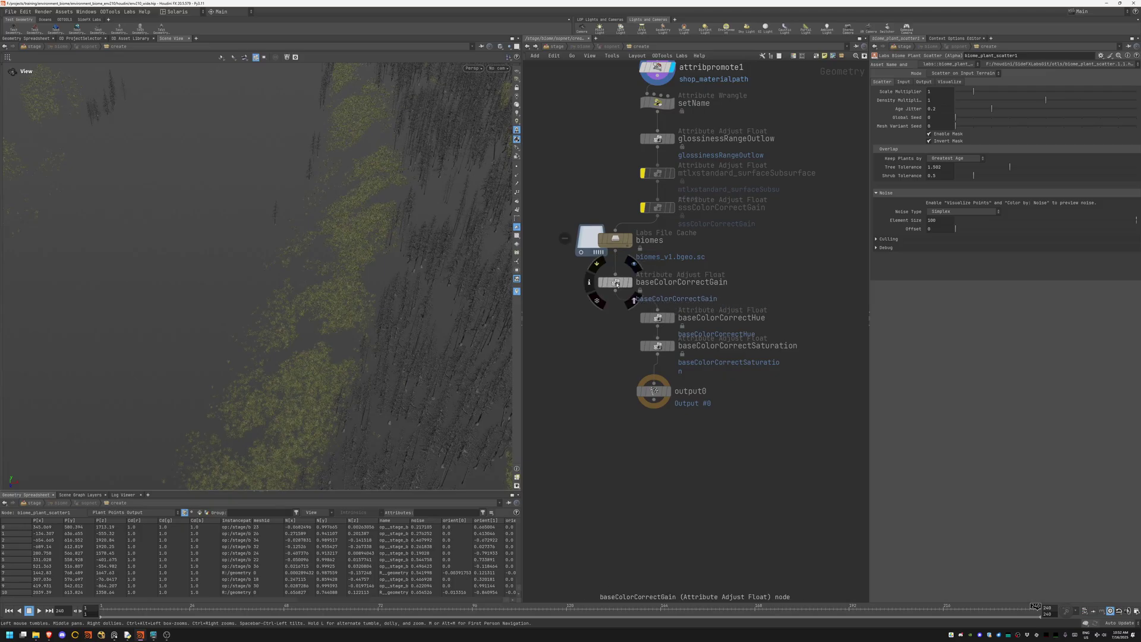
left_click(617, 283)
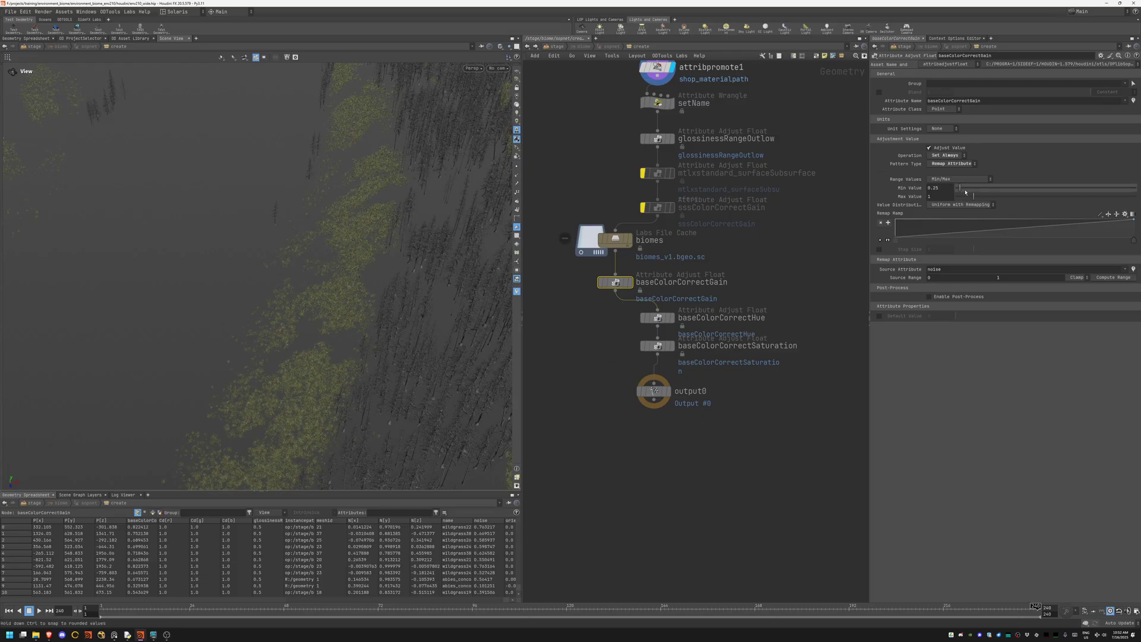
left_click_drag(981, 101, 927, 101)
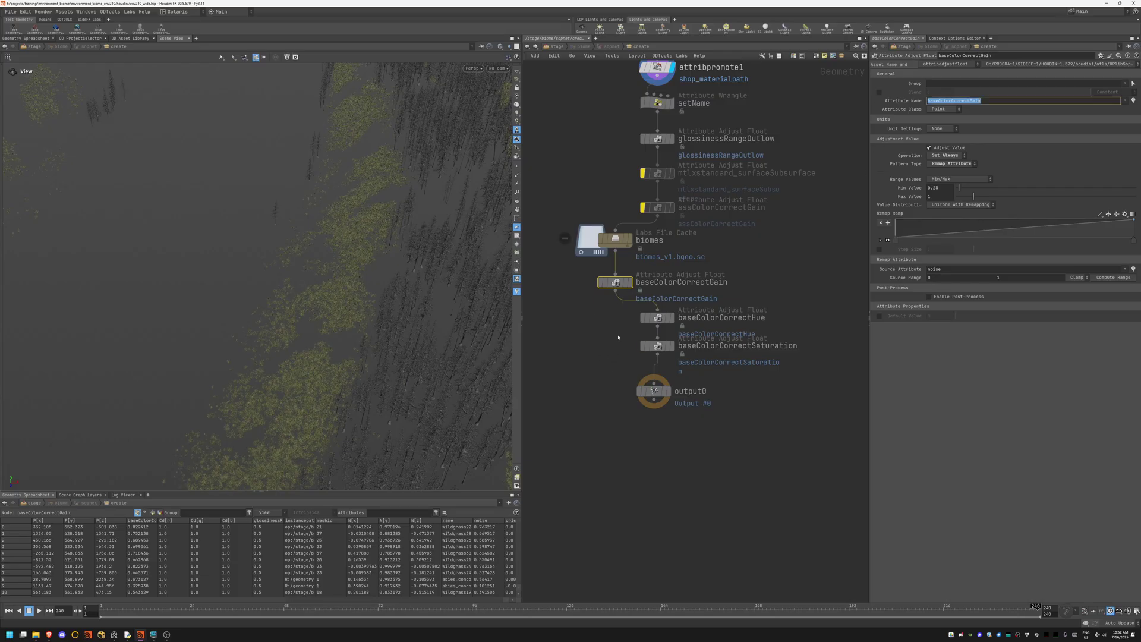
left_click(601, 363)
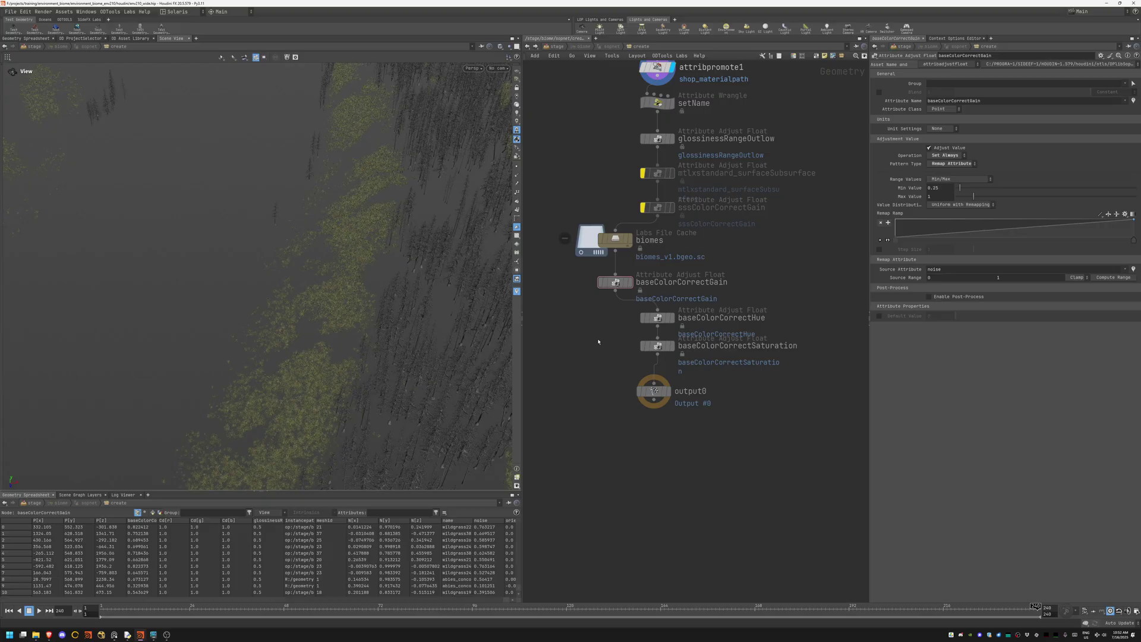
left_click(549, 47)
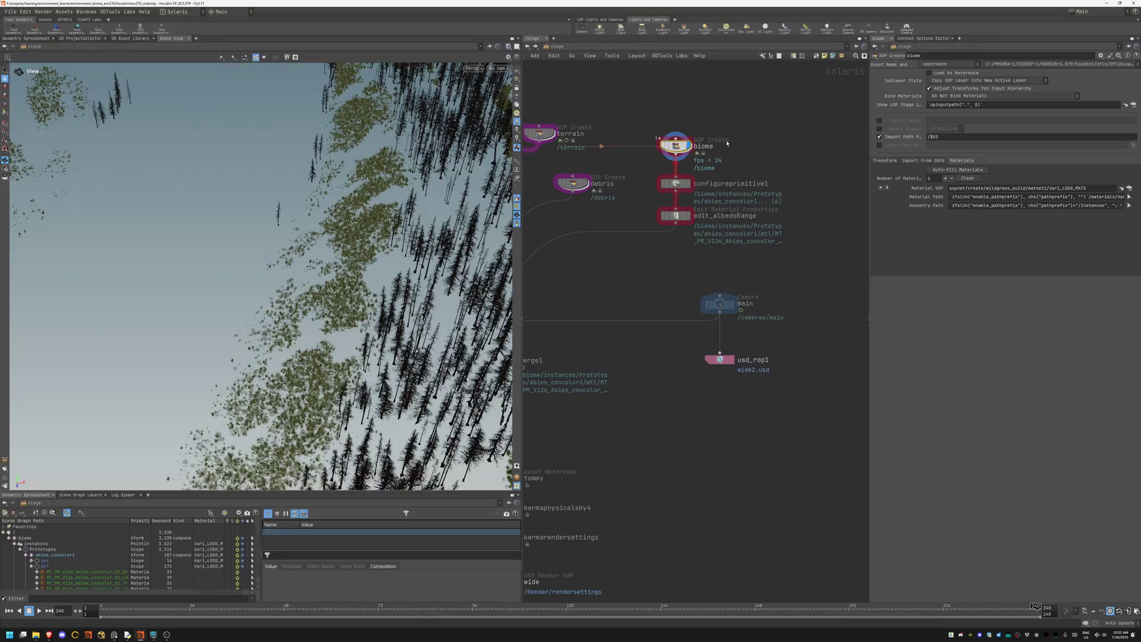
Step: Circle the yellow trees in the lake render's lower-right forest
left_click(153, 636)
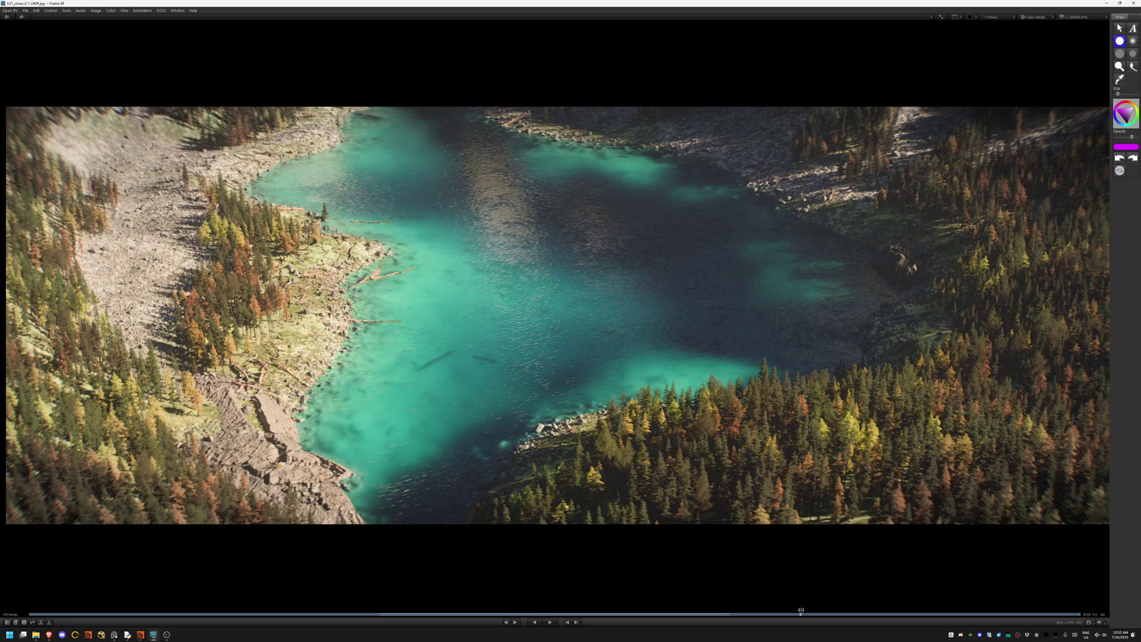
left_click_drag(809, 429, 834, 409)
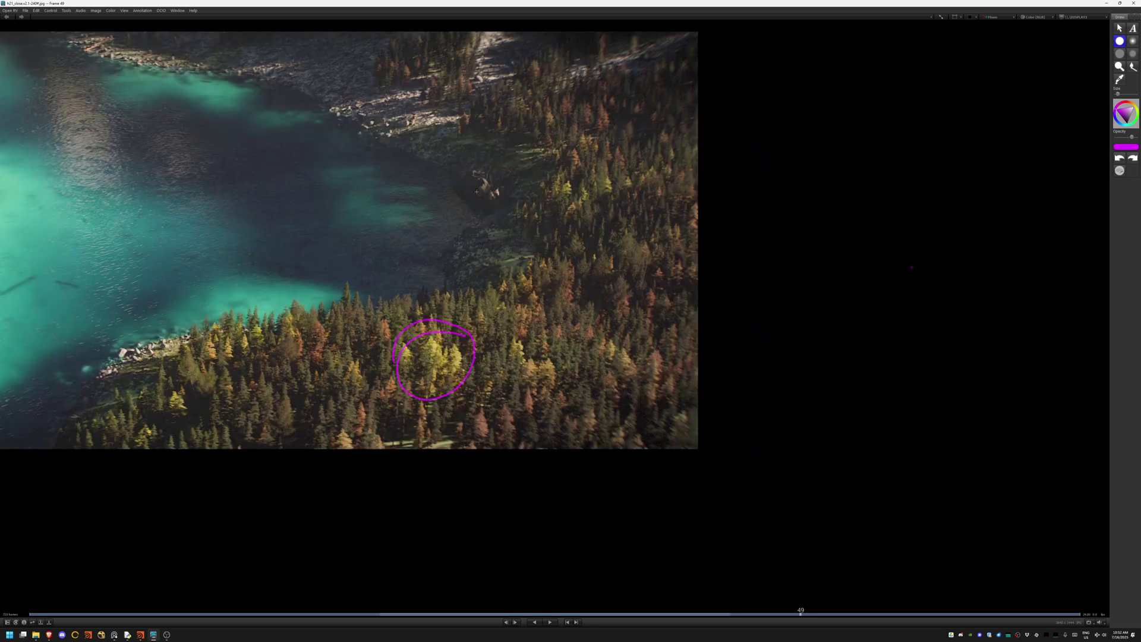
middle_click_drag(834, 411, 765, 392)
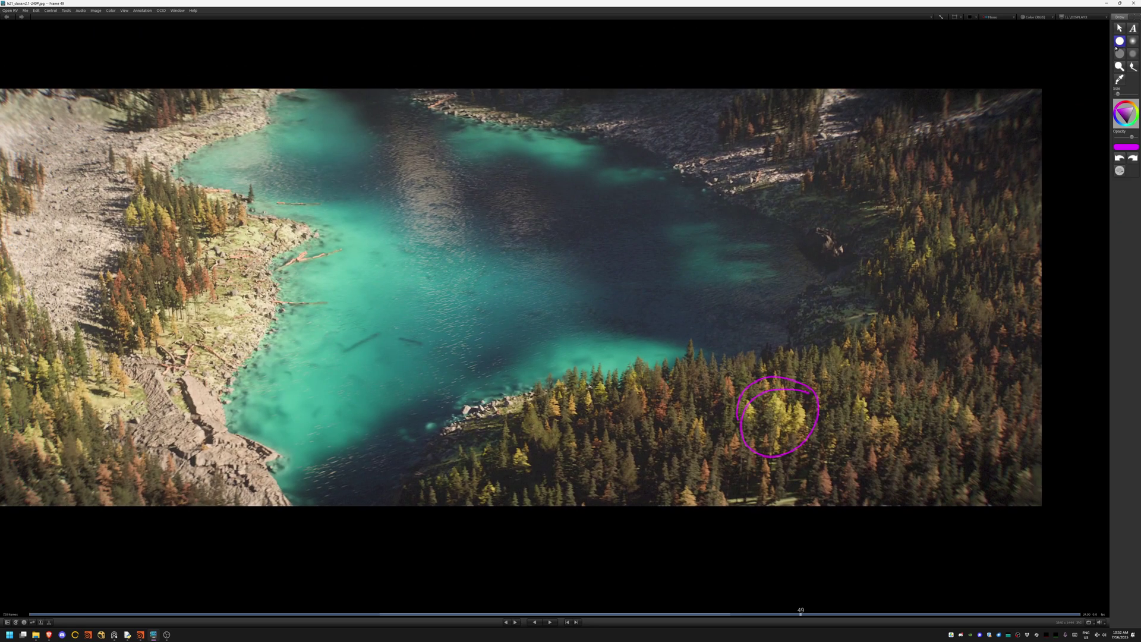
Step: On the wide valley shot, circle three forest gaps, then clear the annotations
key("Page_Up")
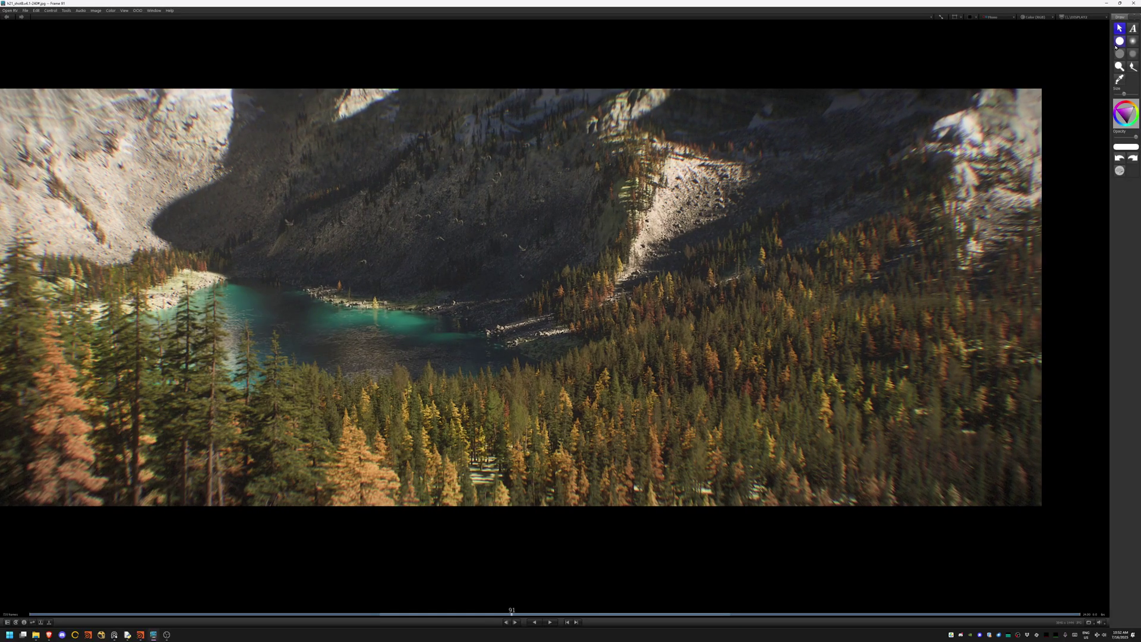
left_click(1119, 43)
left_click_drag(596, 392, 603, 390)
left_click_drag(731, 339, 745, 342)
left_click_drag(842, 373, 851, 371)
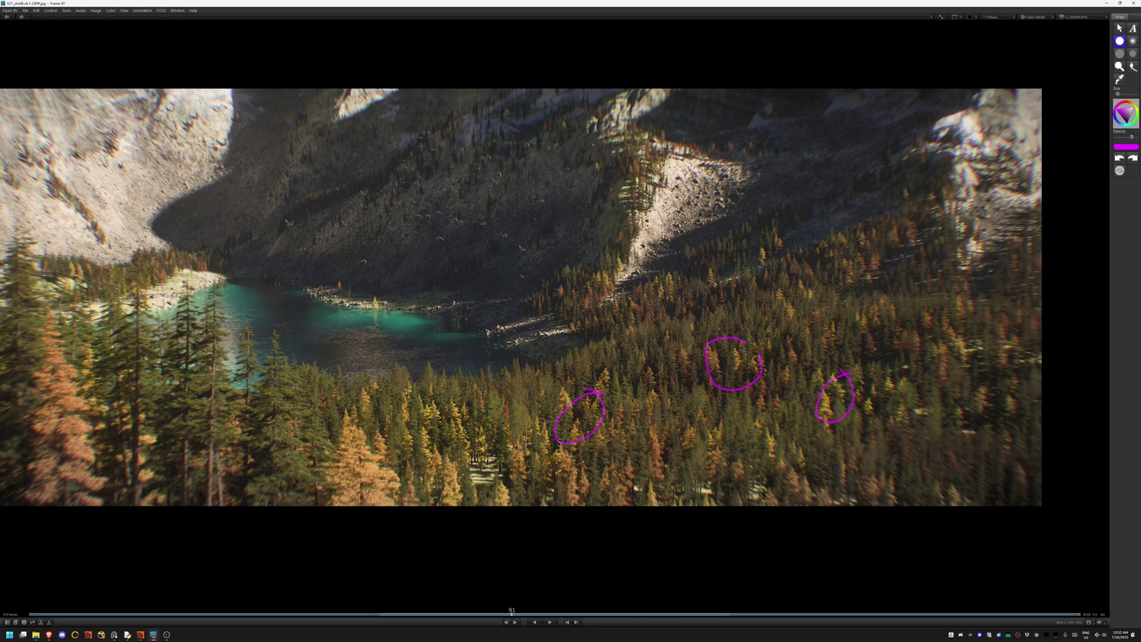
left_click(1120, 170)
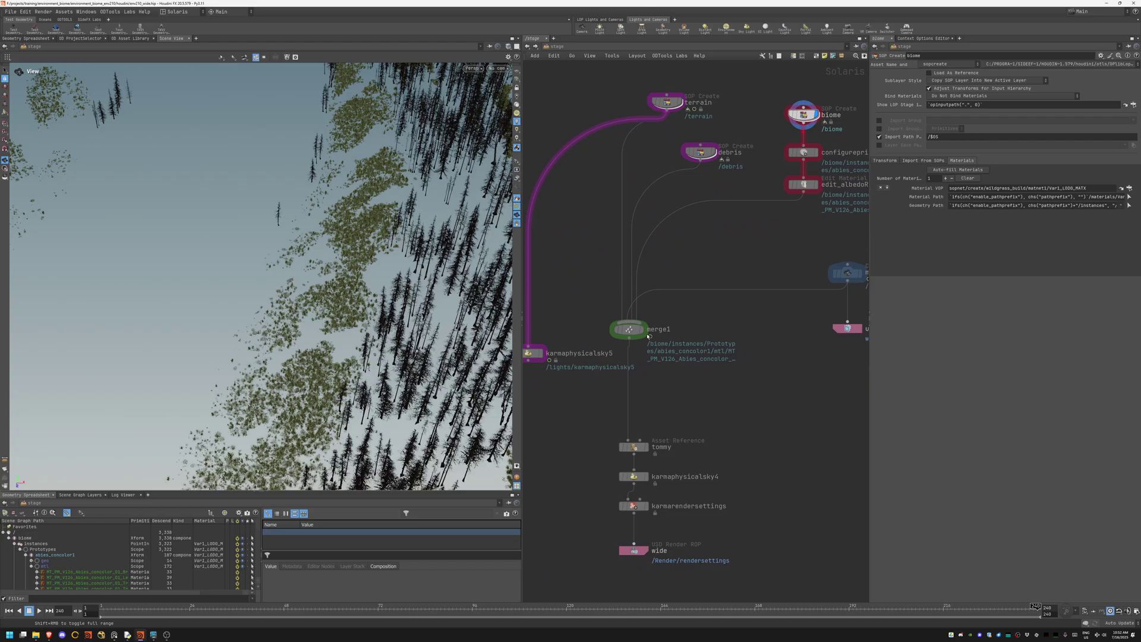
Step: Display merge1 then karmaphysicalsky5, orbit the terrain, and look through /cameras/main
left_click(638, 330)
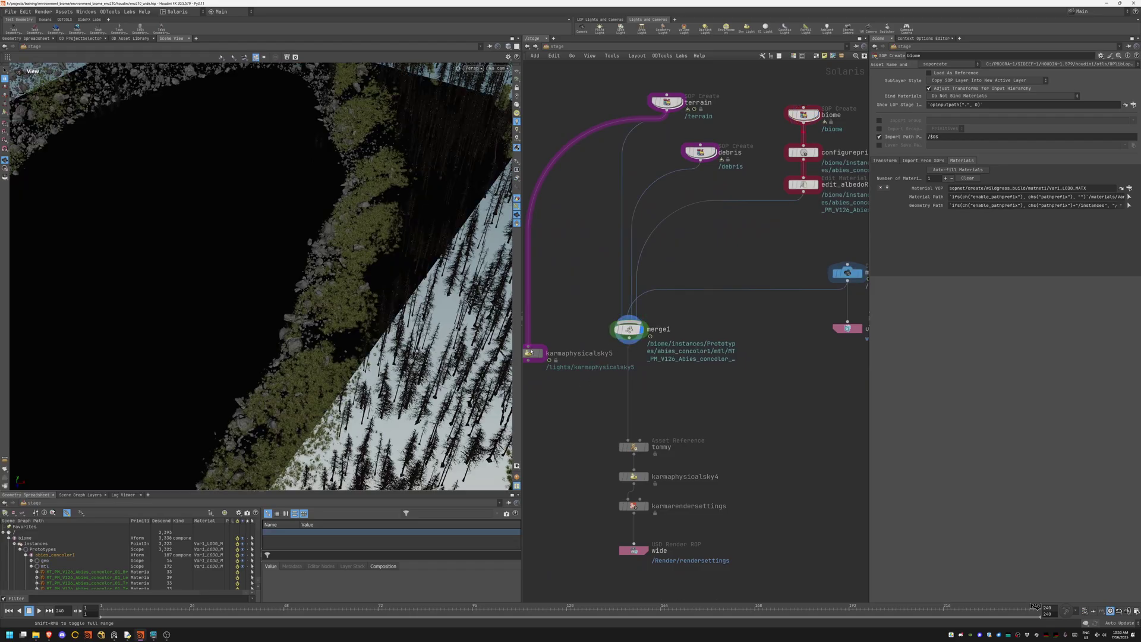
left_click(529, 354)
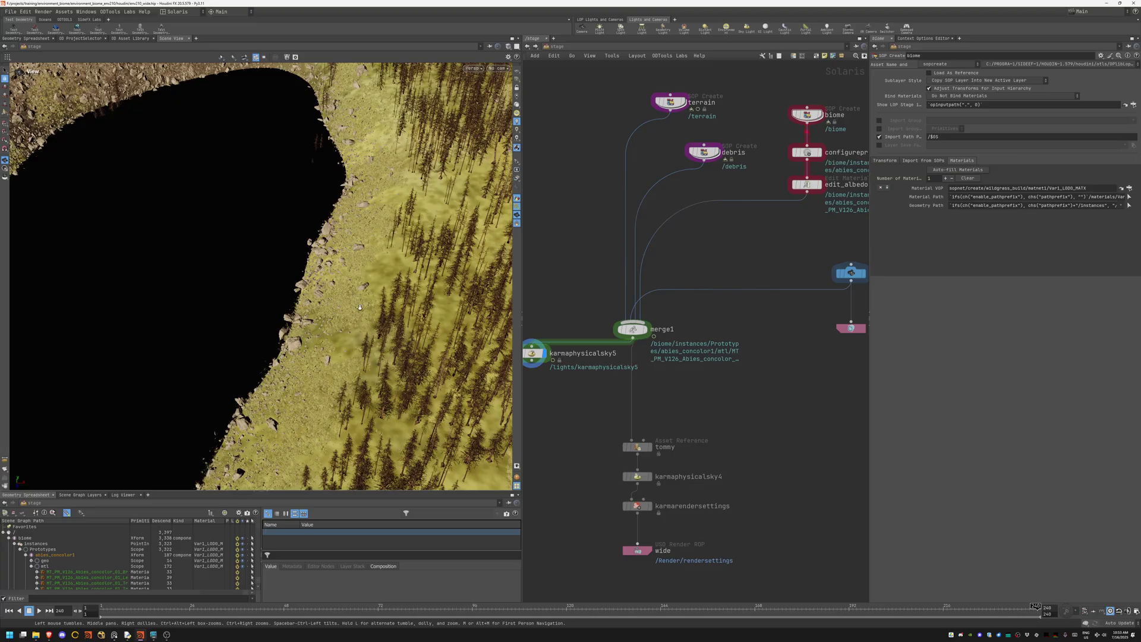
left_click_drag(359, 306, 429, 170)
left_click(499, 68)
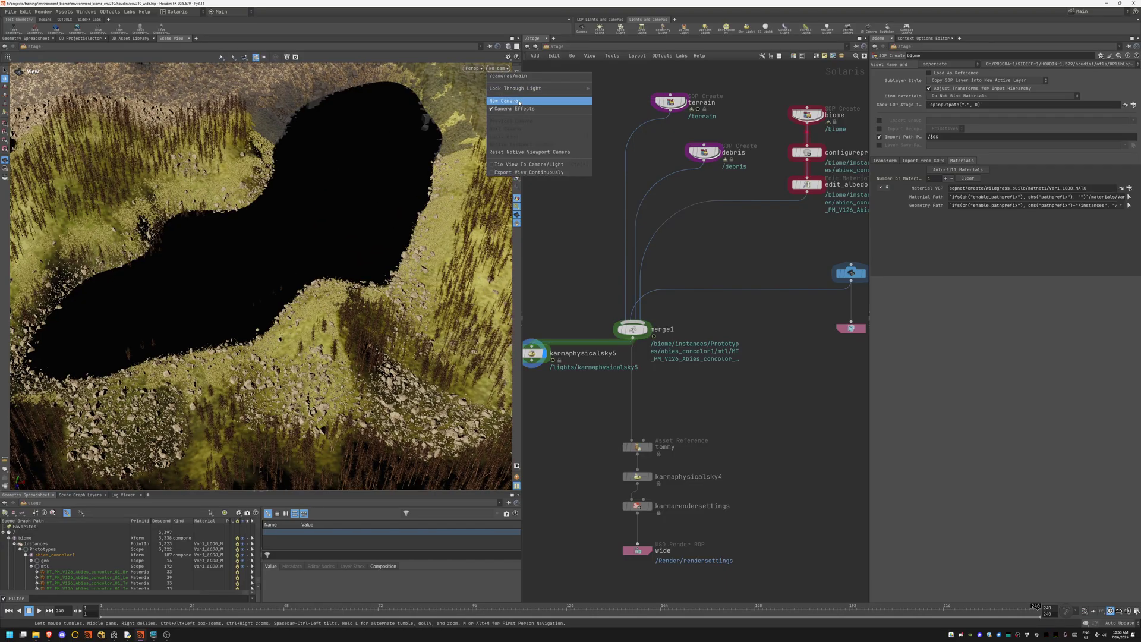
left_click(508, 76)
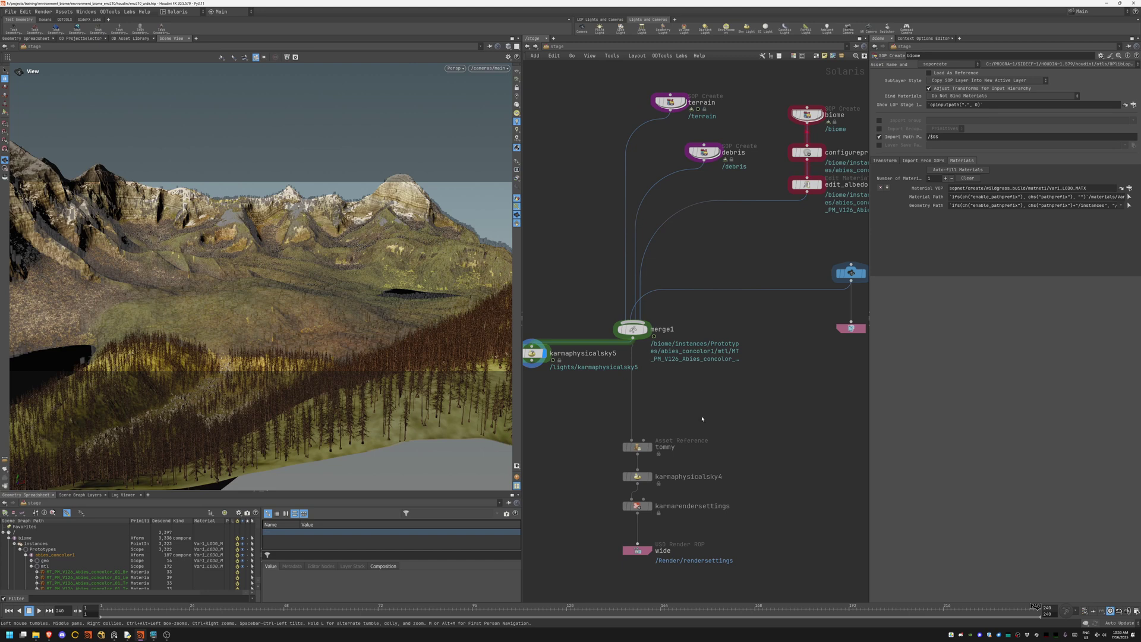
middle_click_drag(702, 418, 745, 281)
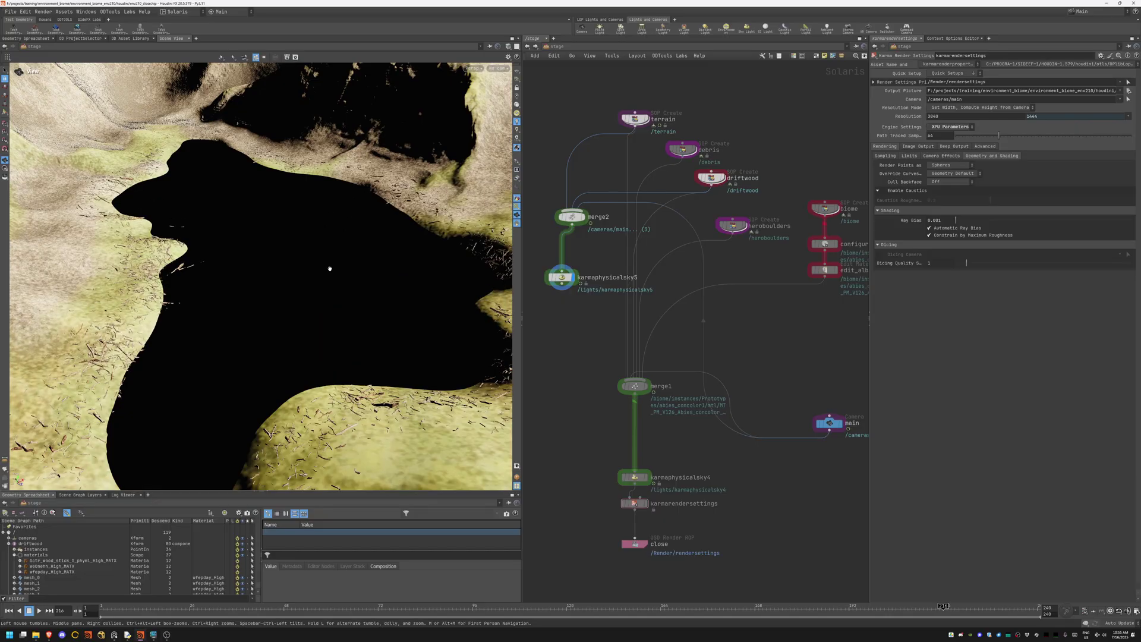
Step: Frame the shoreline and dive into the driftwood SOP Create network
middle_click_drag(799, 348, 813, 301)
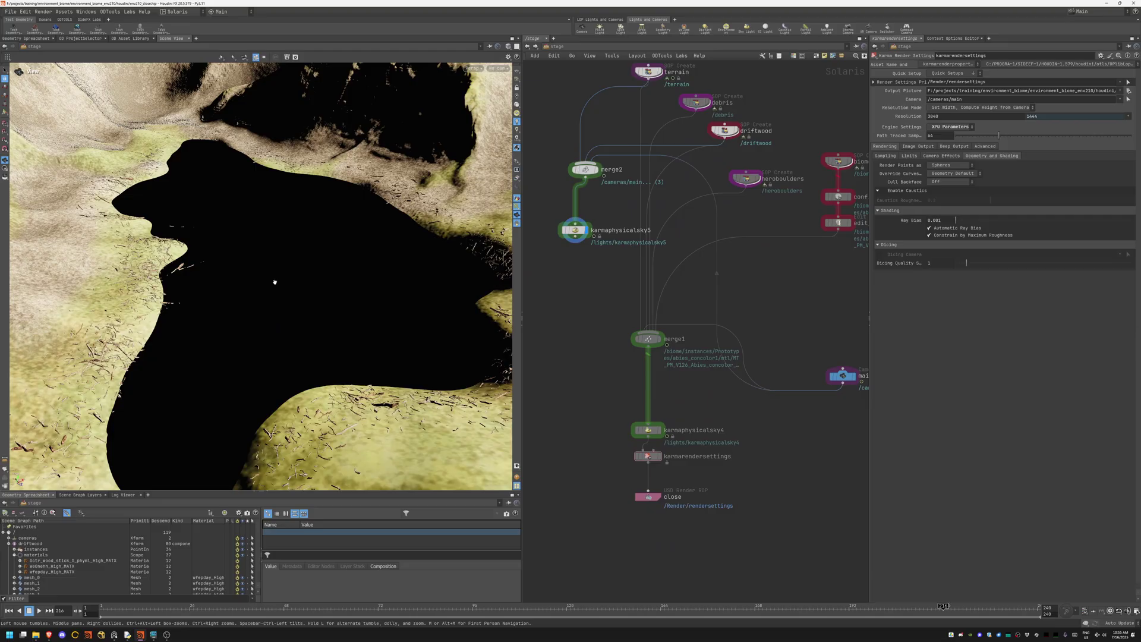
left_click_drag(275, 282, 231, 280)
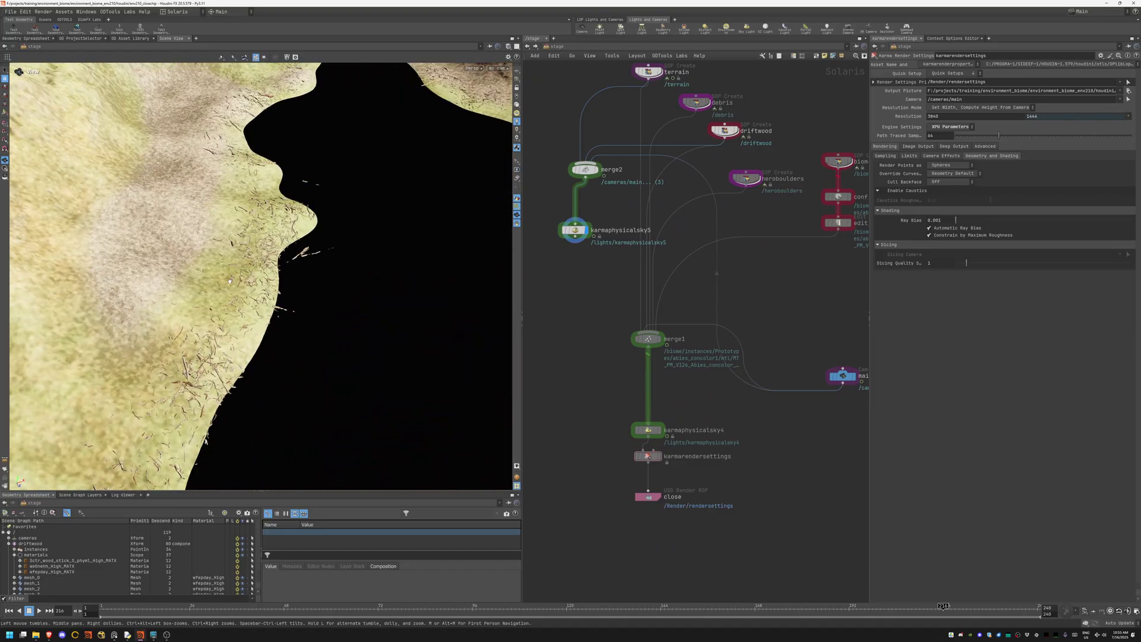
right_click_drag(230, 280, 230, 280)
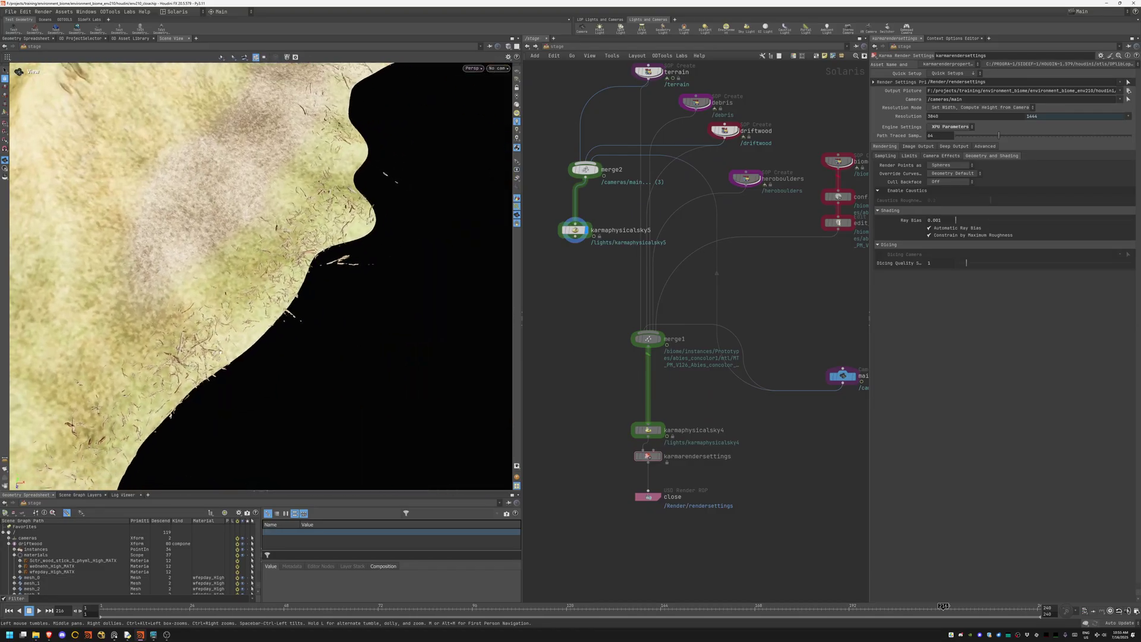
mouse_move(230, 280)
left_mouse_down()
mouse_move(369, 321)
mouse_move(273, 273)
left_mouse_up()
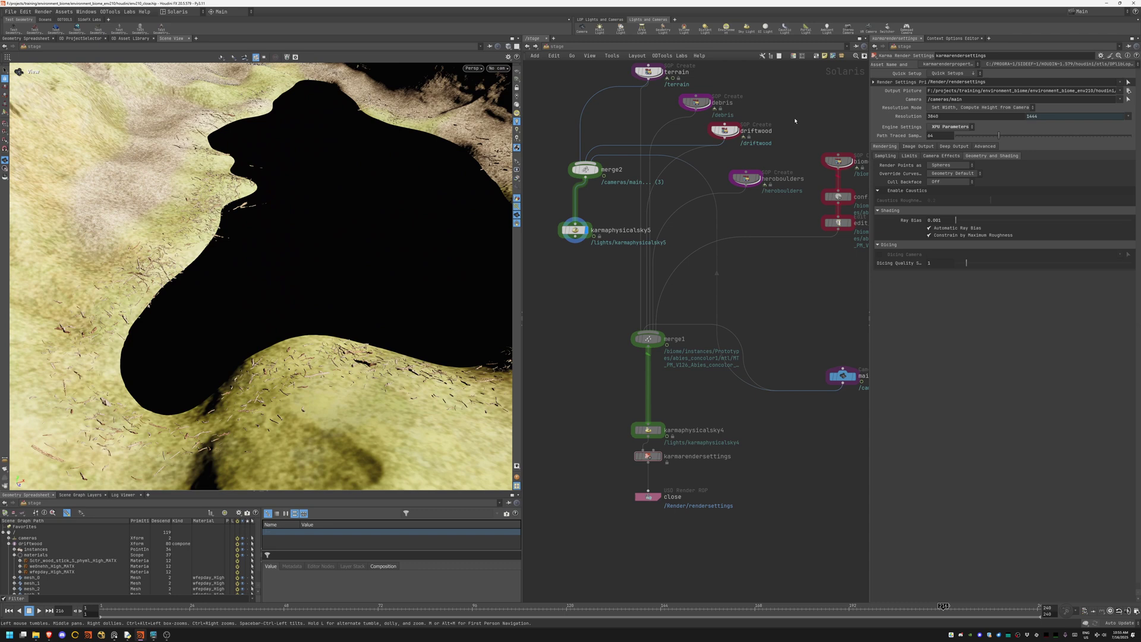
middle_click_drag(796, 119, 668, 174)
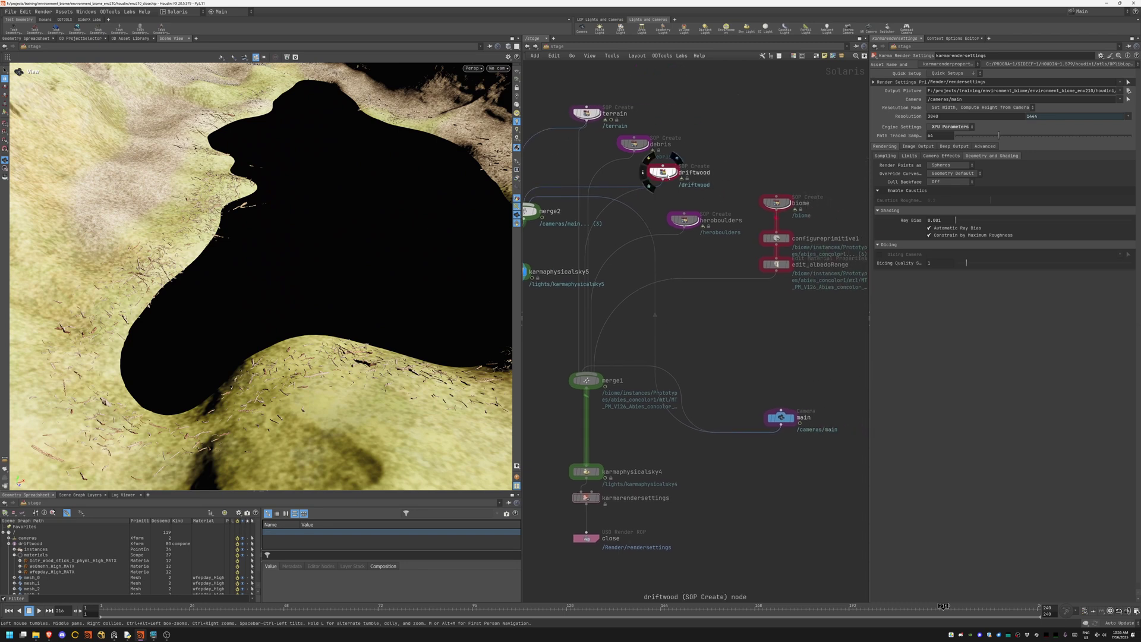
double_click(662, 172)
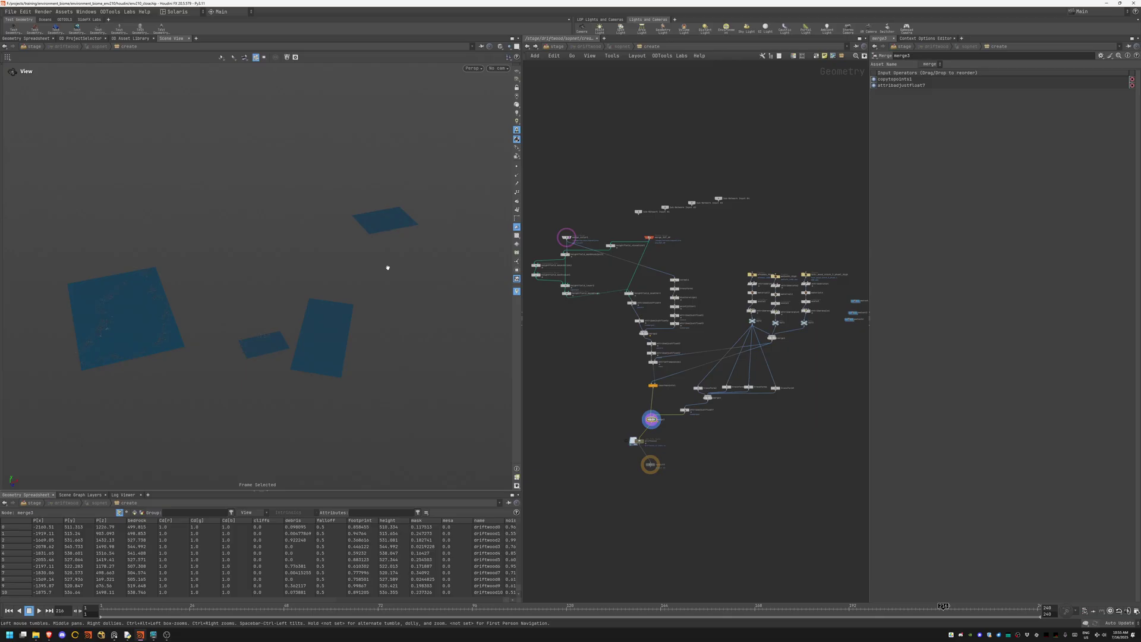
scroll(593, 362, "up", 3)
scroll(650, 430, "up", 5)
Step: Preview the heightfield_maskblur1, masknoise1 and maskshrink2 masks in a top view of the lake
middle_click_drag(650, 431, 680, 455)
left_click(588, 279)
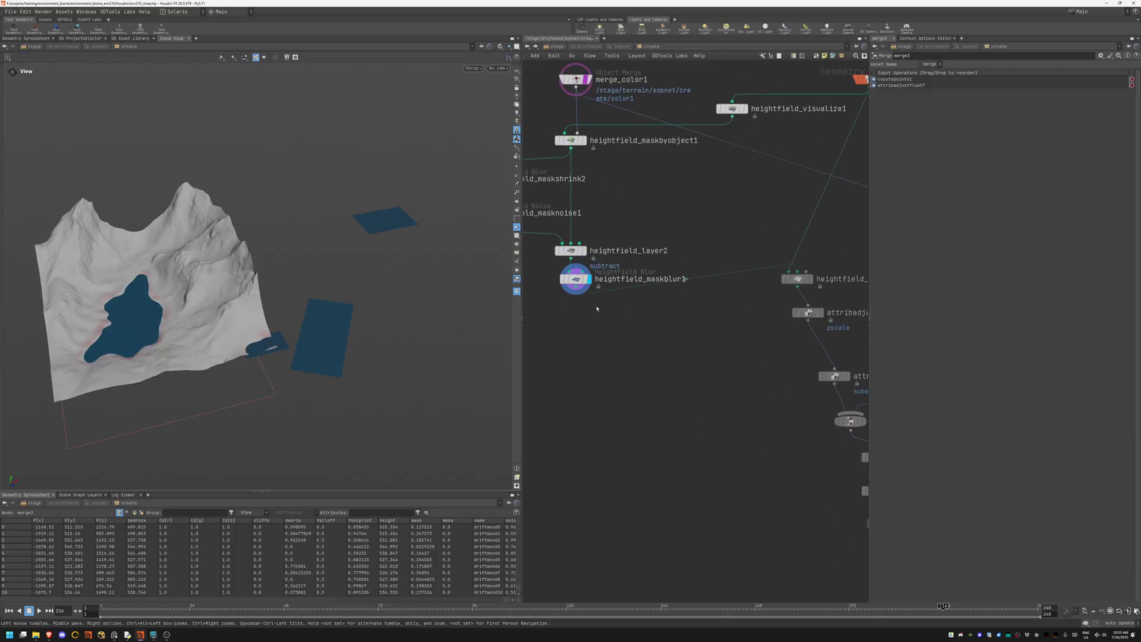
scroll(172, 309, "up", 5)
left_click_drag(223, 268, 294, 250)
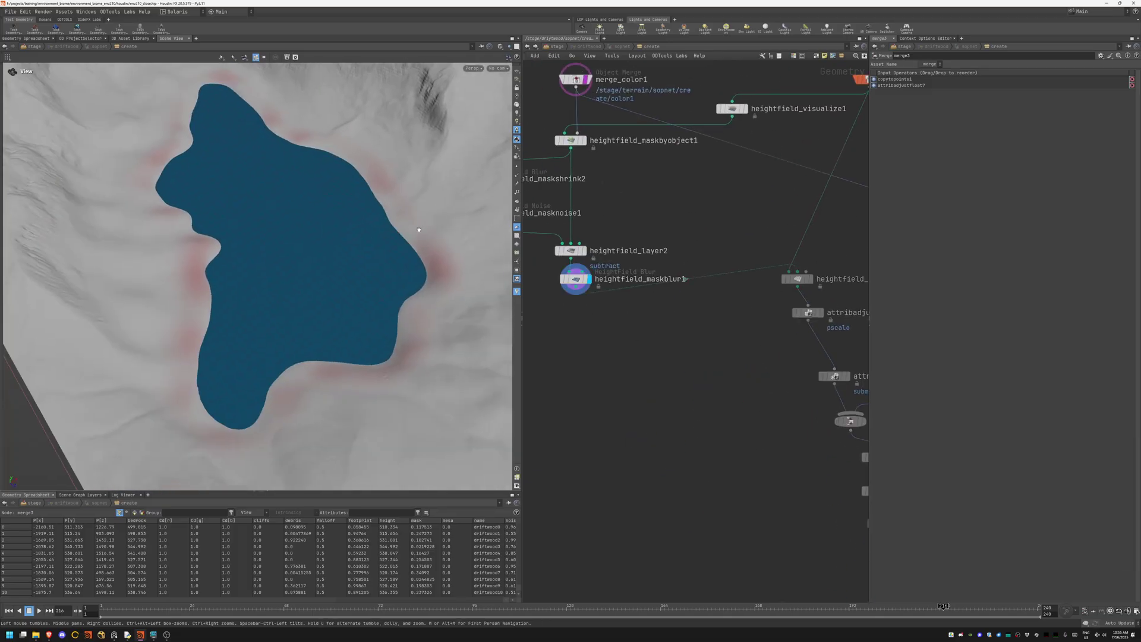
middle_click_drag(644, 199, 775, 231)
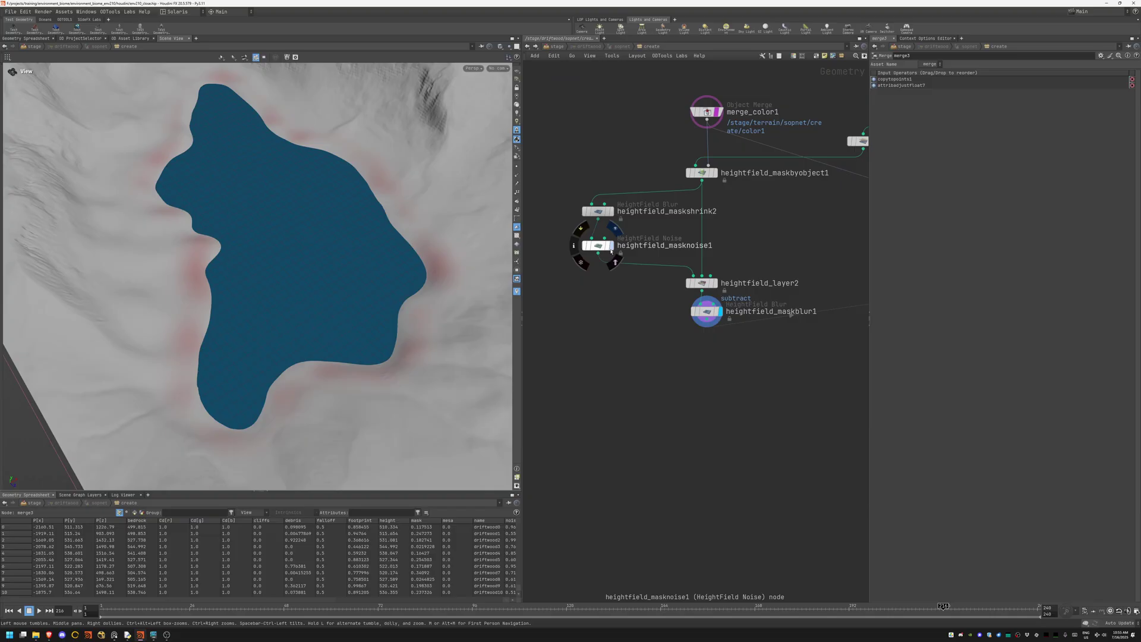
left_click(611, 243)
left_click(597, 208)
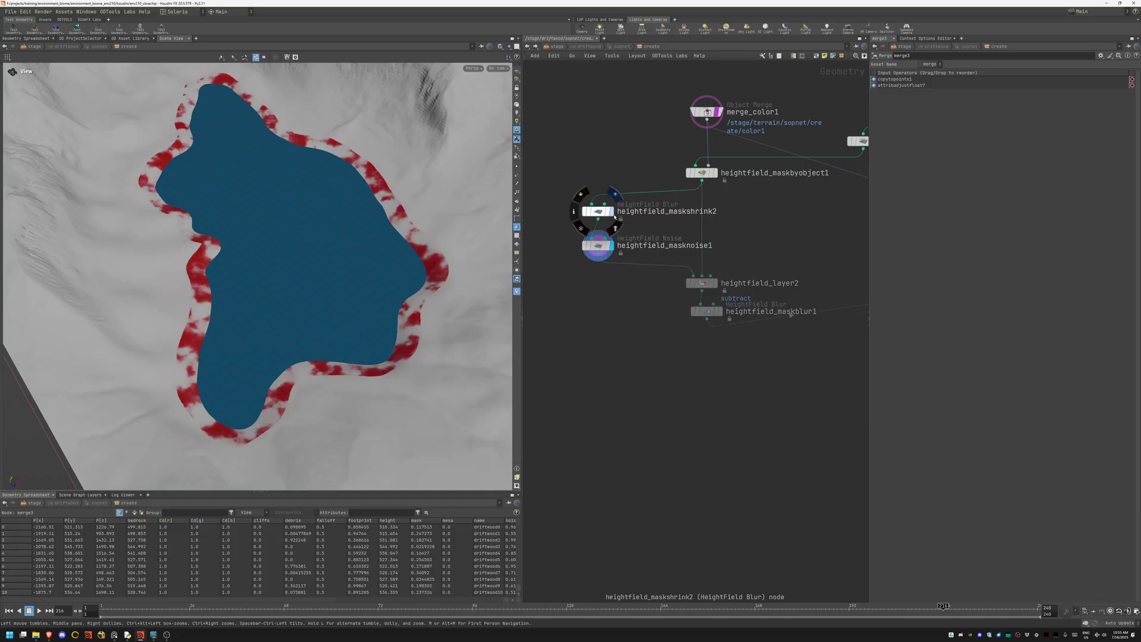
left_click(598, 244)
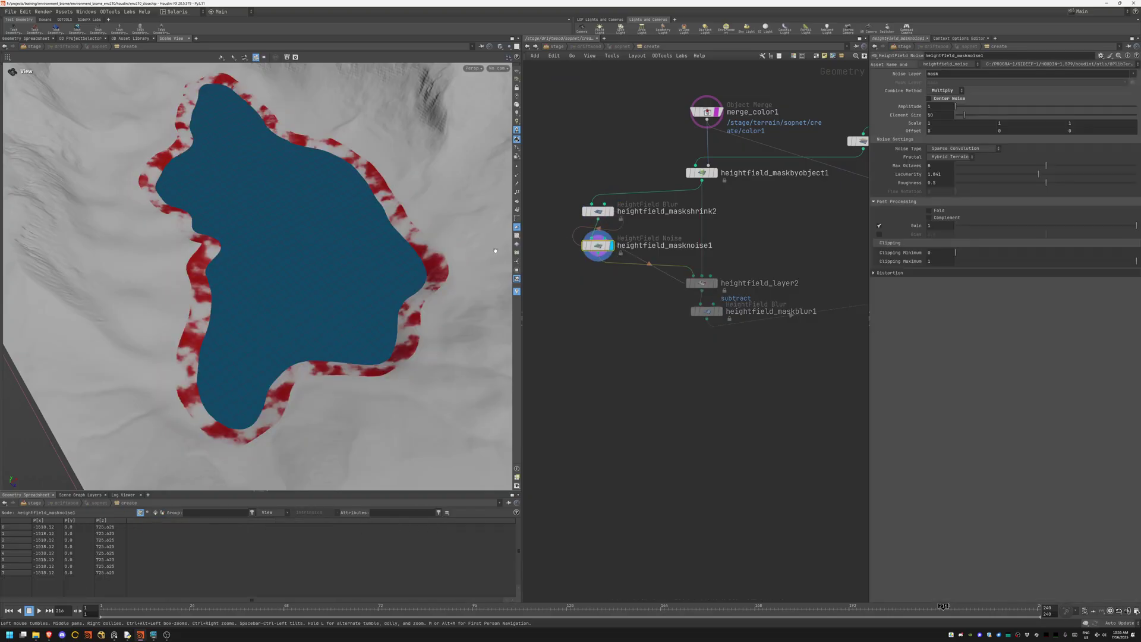
left_click(718, 311)
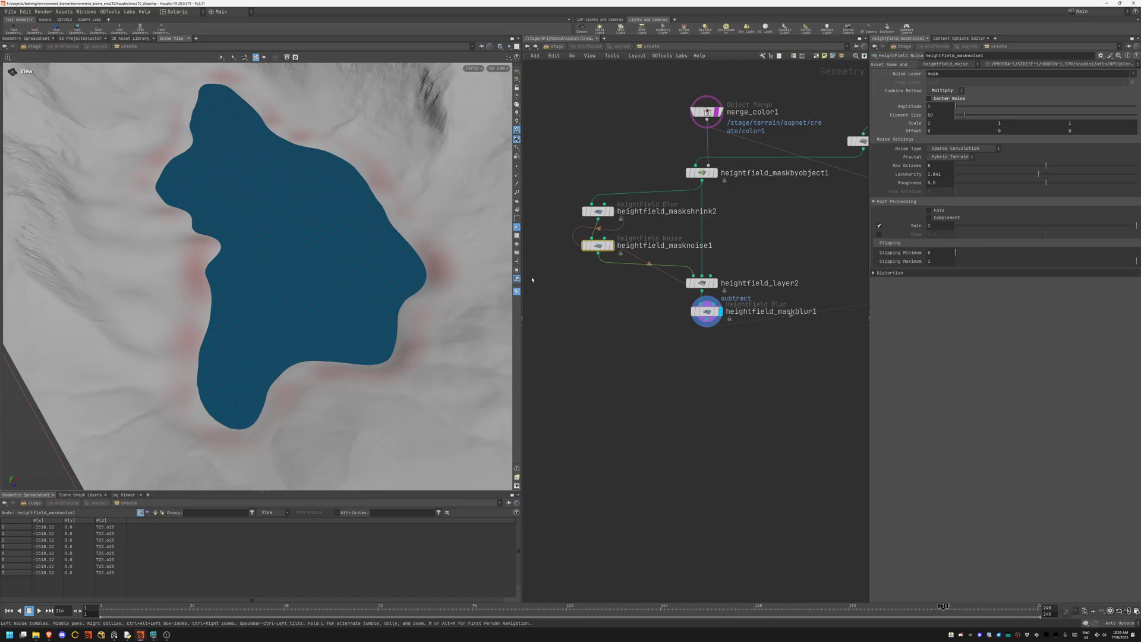
Step: Display heightfield_scatter2's points around the lake edge and orbit them
middle_click_drag(533, 280, 272, 207)
left_click(686, 221)
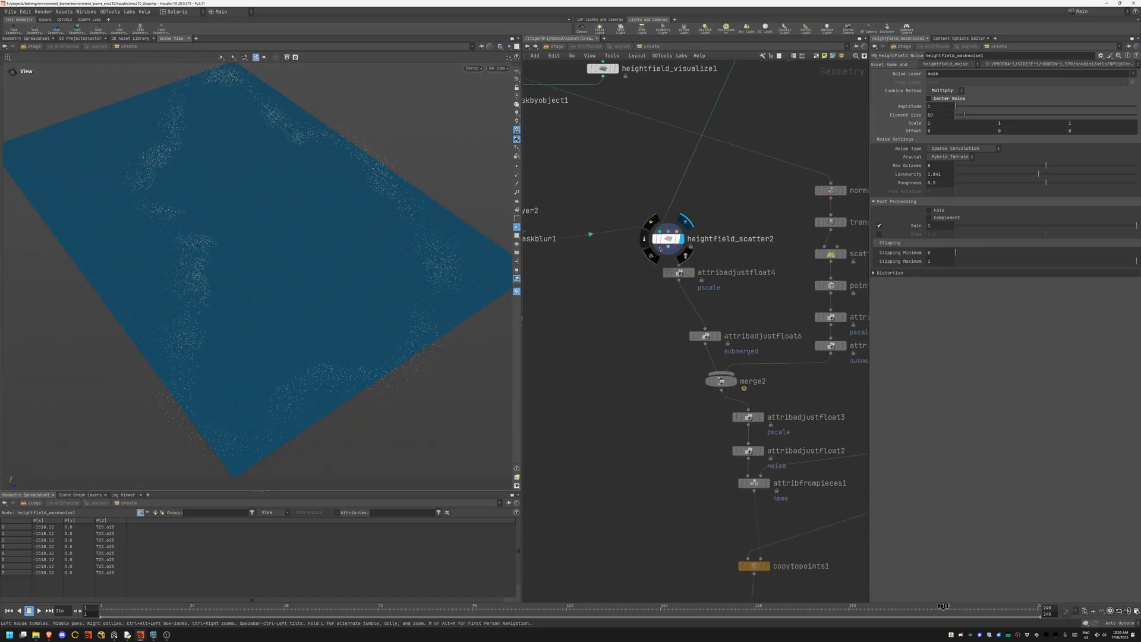
left_click_drag(382, 259, 360, 273)
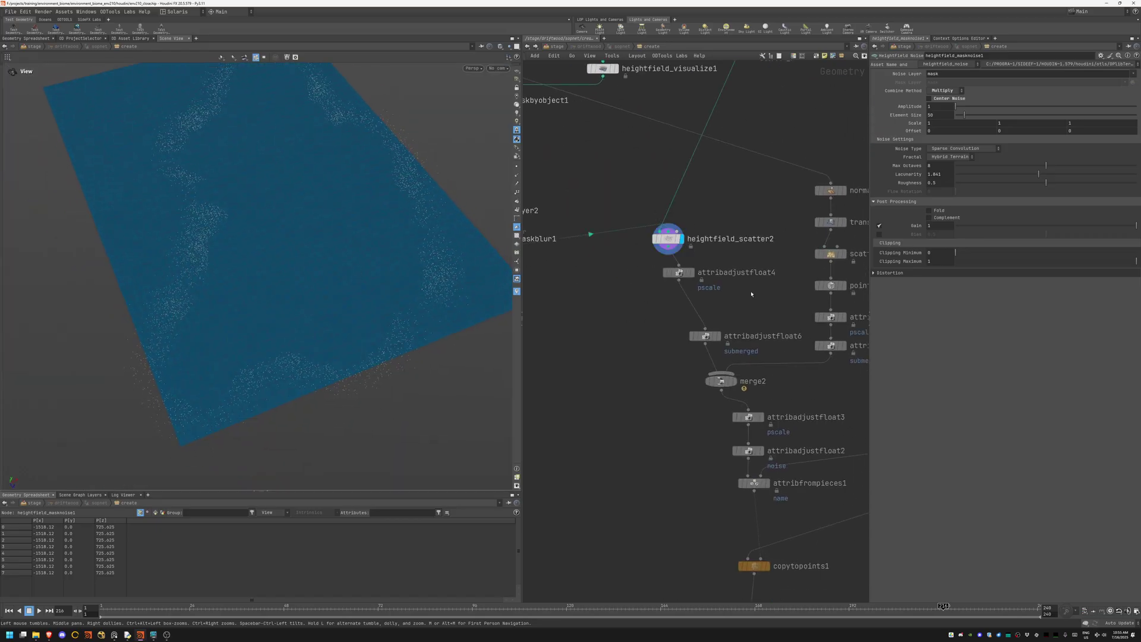
scroll(751, 293, "down", 10)
scroll(583, 284, "up", 3)
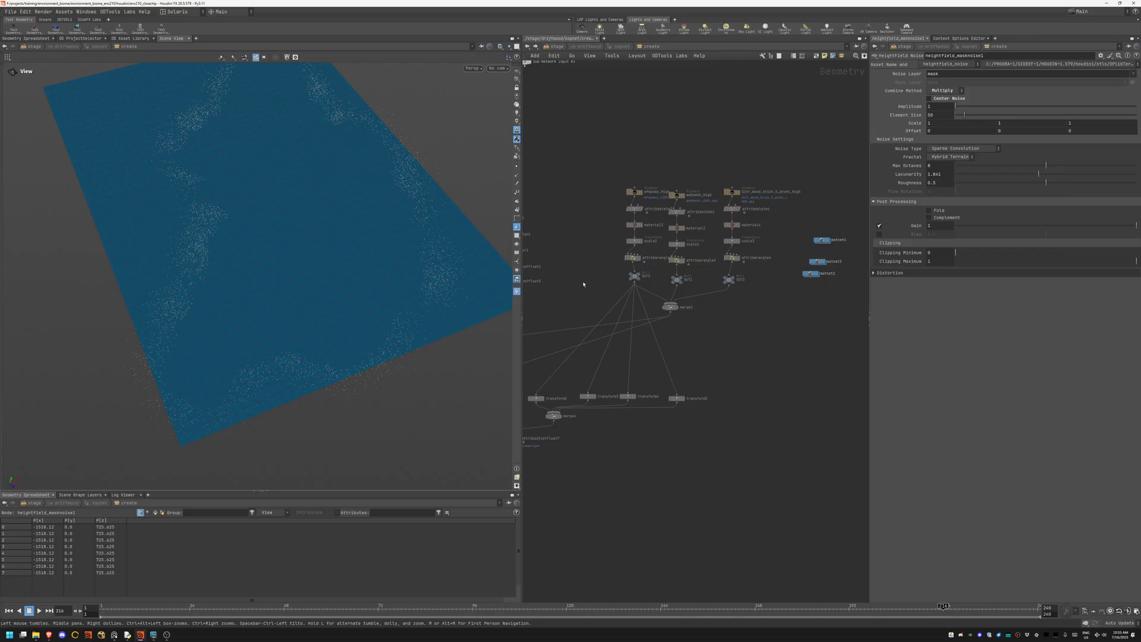
scroll(585, 284, "up", 2)
Step: Preview the OUT2 wood stick, OUT1 branch and OUT3 root mass pieces
left_click(589, 247)
key("f")
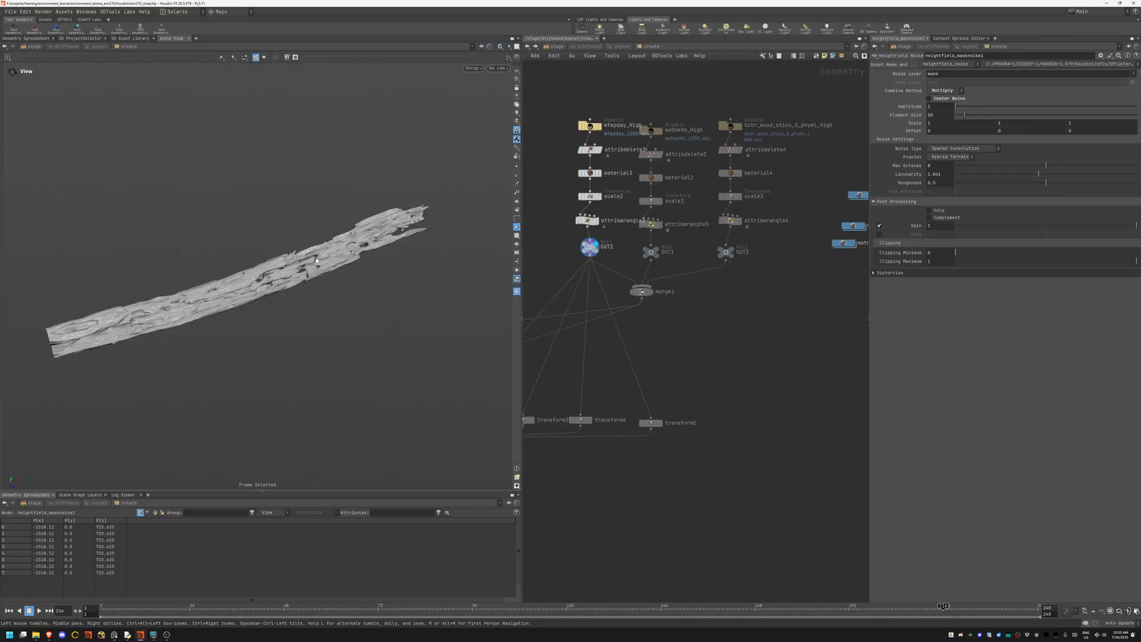
left_click(651, 252)
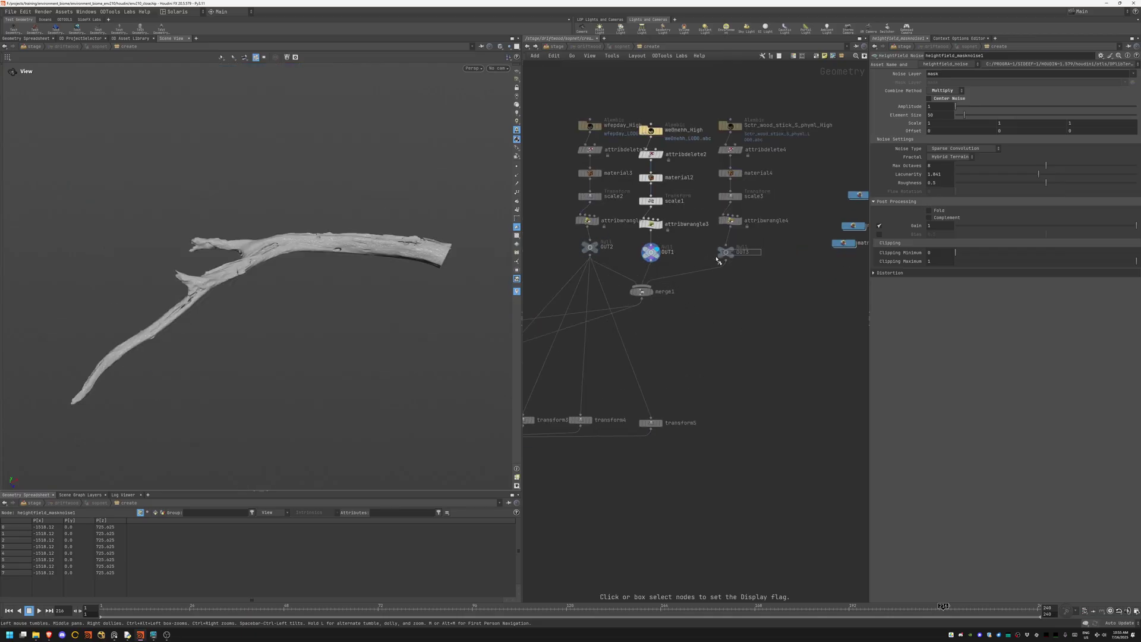
left_click(727, 251)
Step: Inspect the attribwrangle2 and attribfrompieces1 settings in the scatter chain
mouse_move(553, 268)
middle_mouse_down()
mouse_move(631, 161)
mouse_move(703, 178)
middle_mouse_up()
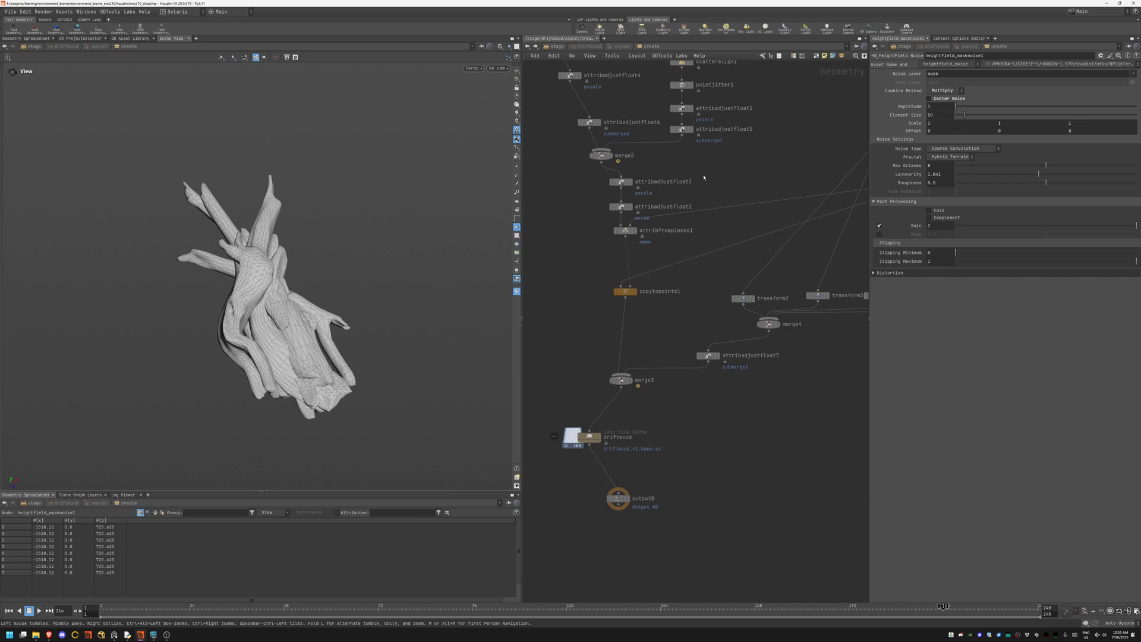
middle_click_drag(766, 217, 717, 212)
left_click(709, 154)
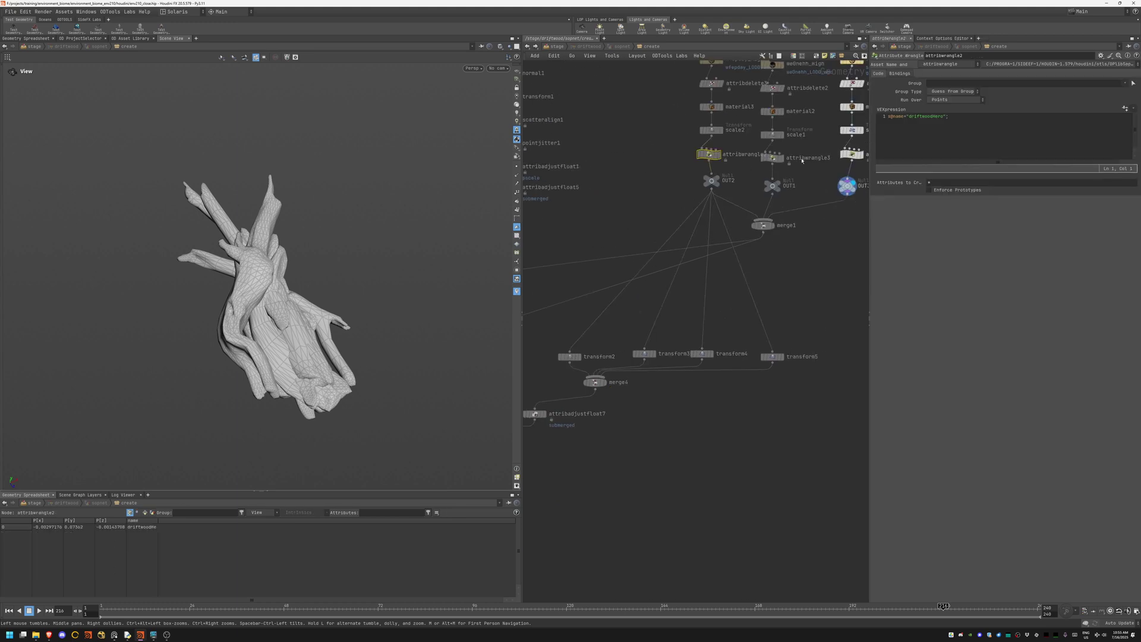
middle_click_drag(518, 257, 682, 239)
left_click(623, 269)
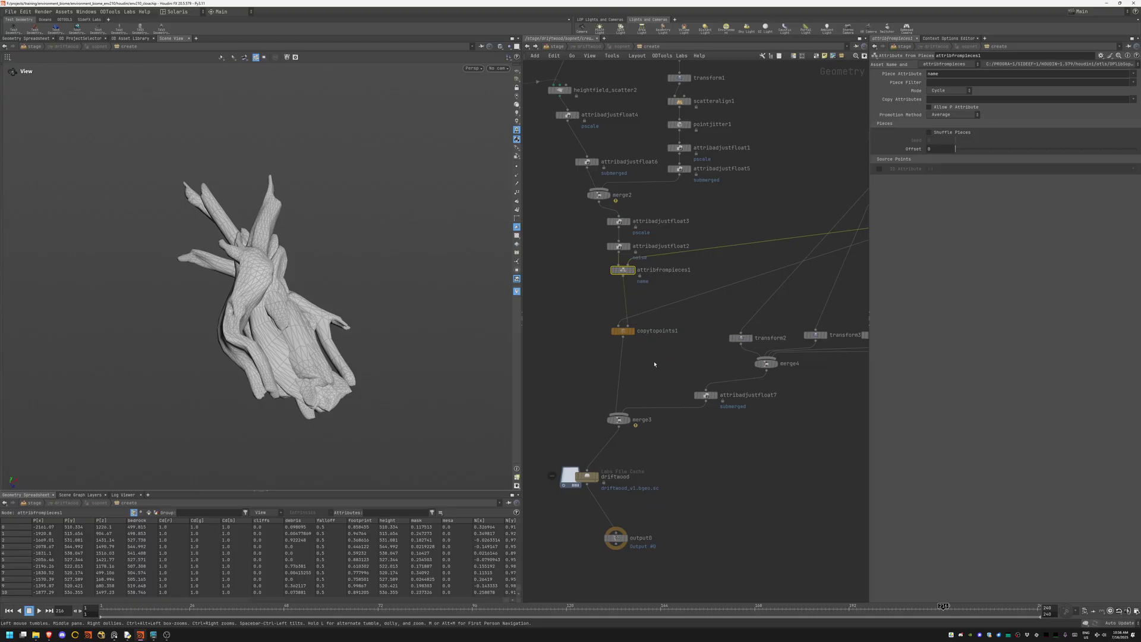
Step: Display copytopoints1's driftwood scatter in wireframe and orbit around it
left_click(633, 331)
key("f")
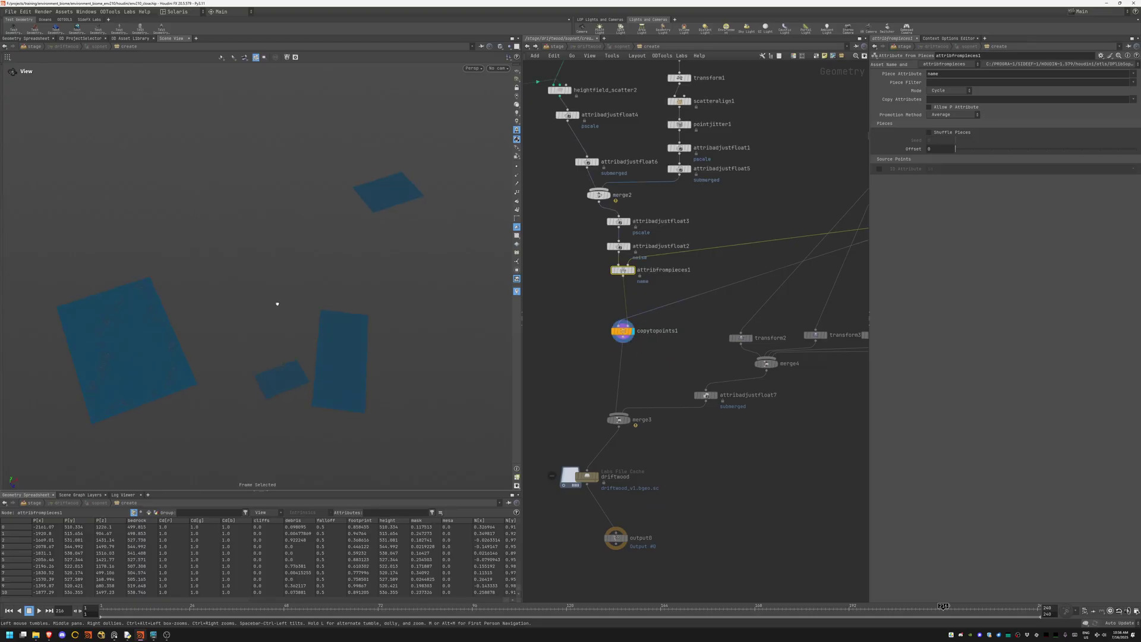
left_click(622, 331)
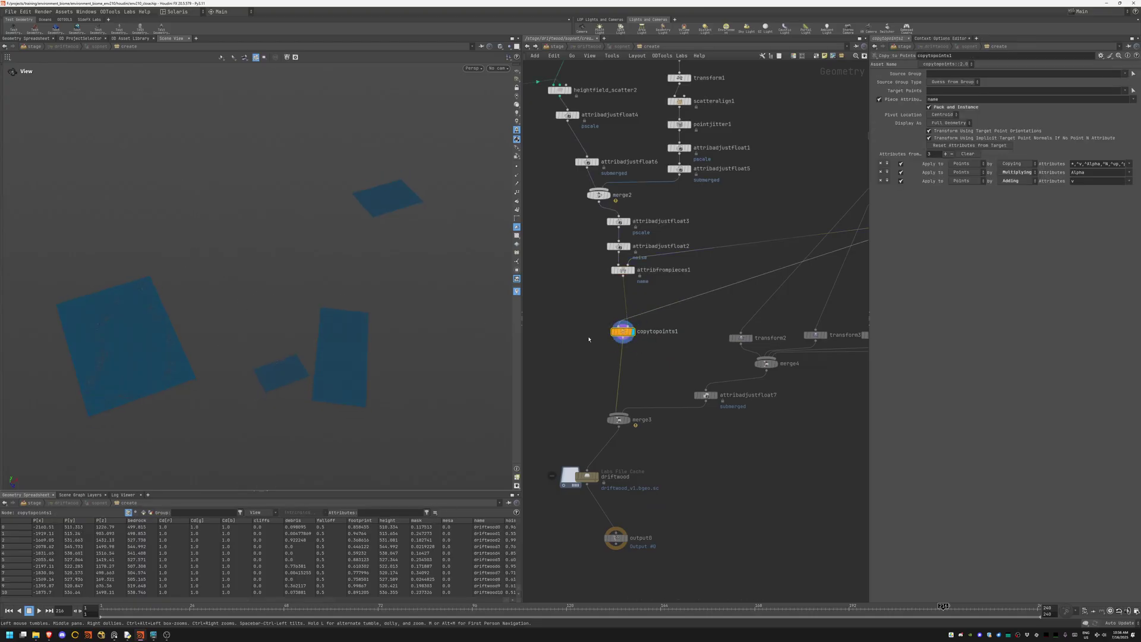
scroll(269, 366, "up", 5)
mouse_move(306, 382)
left_mouse_down()
mouse_move(453, 315)
mouse_move(235, 315)
mouse_move(385, 318)
mouse_move(345, 340)
mouse_move(348, 357)
left_mouse_up()
key("w")
scroll(372, 334, "up", 3)
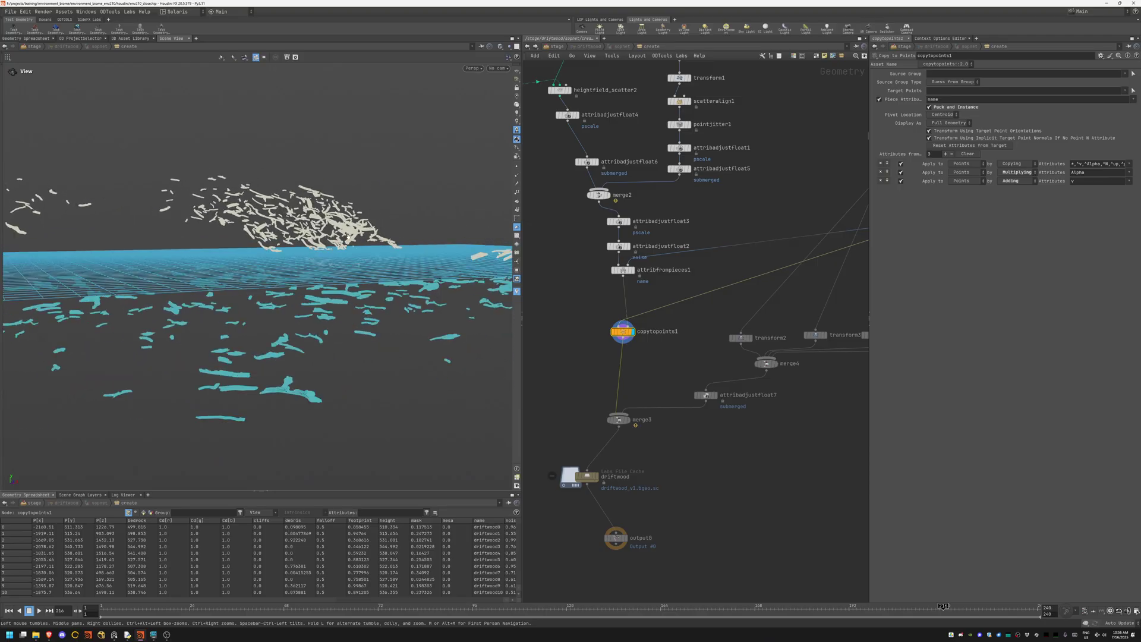
left_click_drag(377, 258, 361, 288)
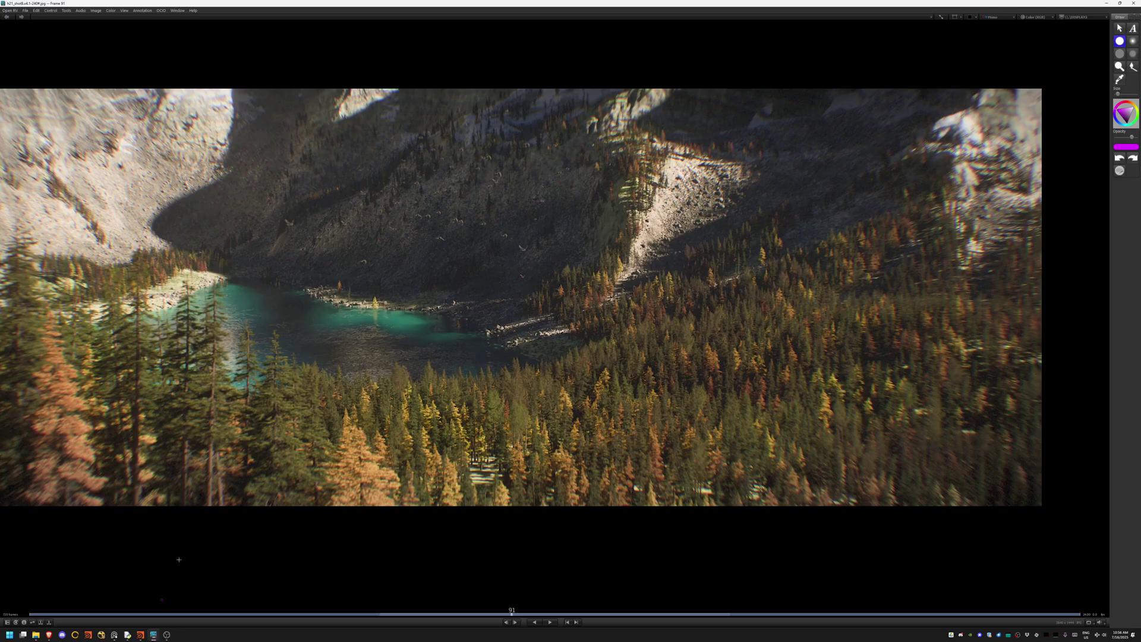
Step: Sketch and undo an annotation, then play through the rendered shots
left_click_drag(477, 334, 800, 342)
key("ctrl+z")
key("space")
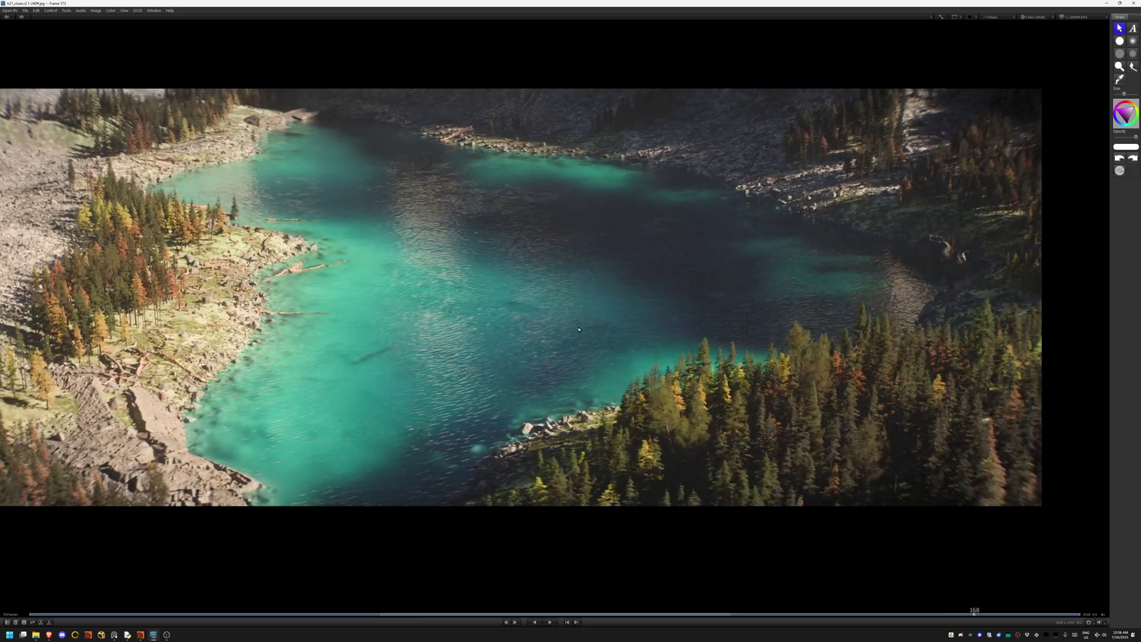
scroll(421, 370, "up", 2)
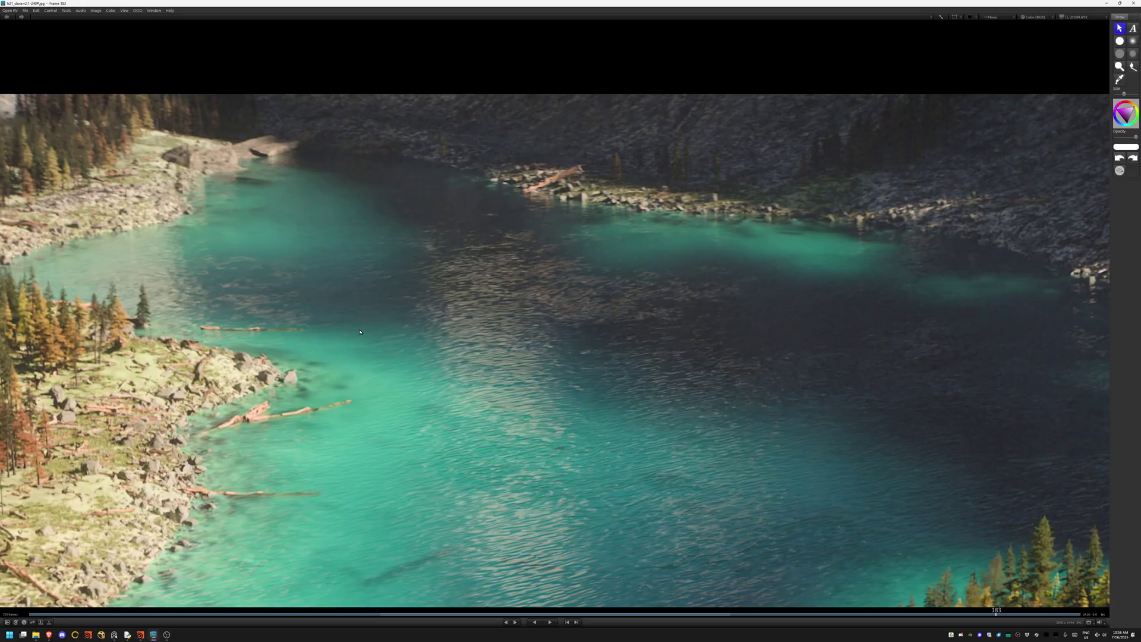
scroll(498, 345, "down", 2)
scroll(535, 356, "down", 1)
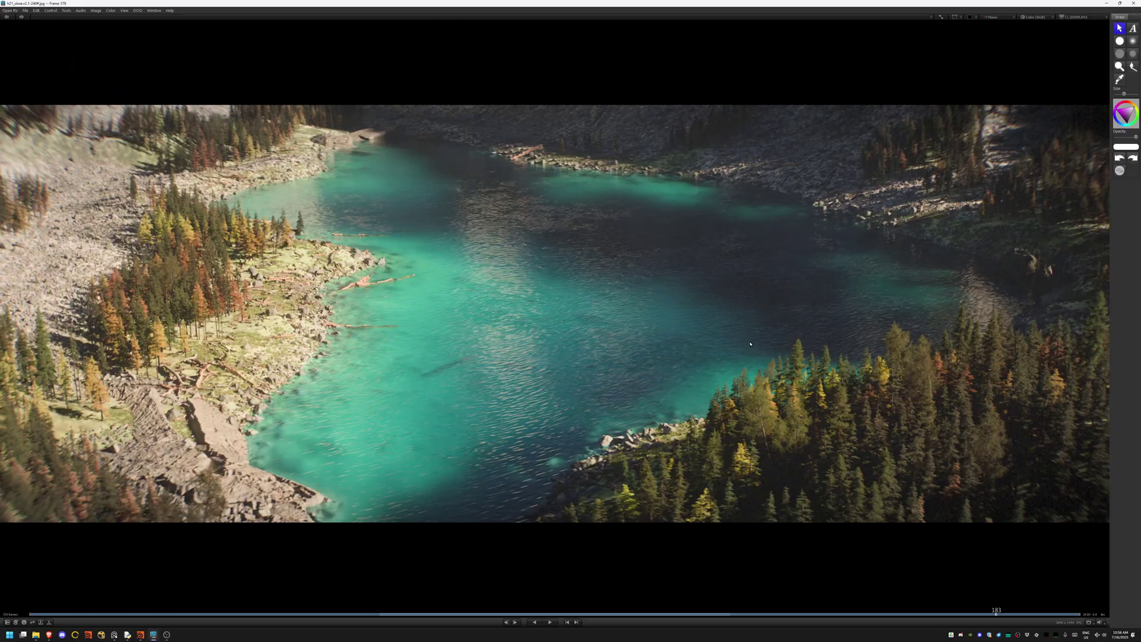
Step: Scrub back to an earlier lake frame, close the player, and go up to /stage
key("Left")
key("Left")
key("Left")
key("Left")
key("Left")
key("Left")
key("Left")
key("Left")
key("Left")
key("Left")
key("Left")
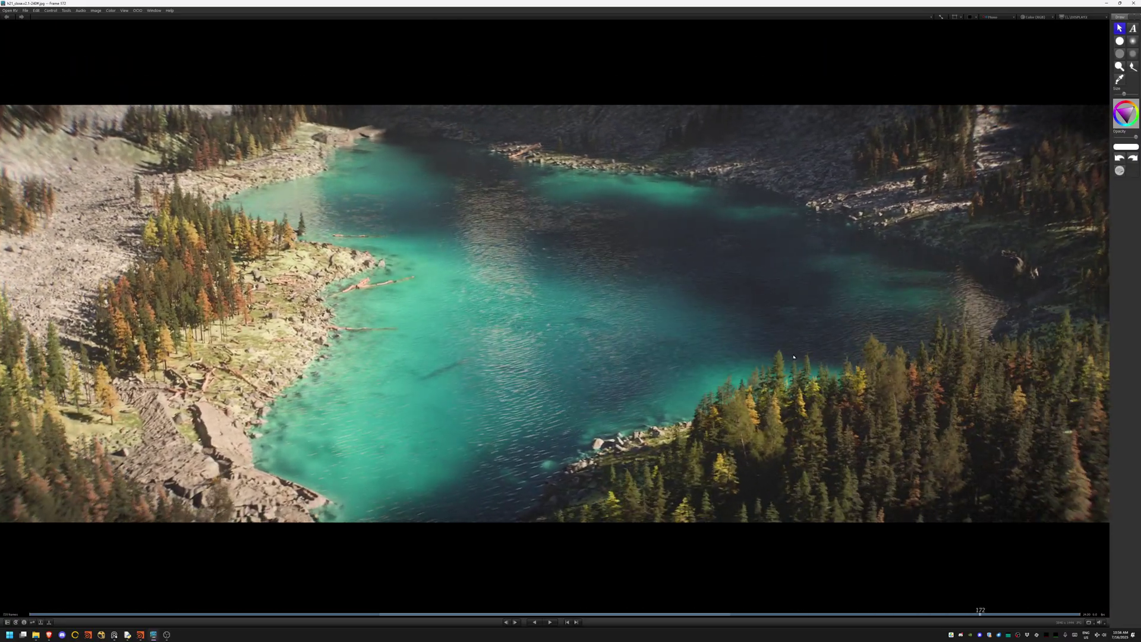
left_click_drag(794, 357, 658, 346)
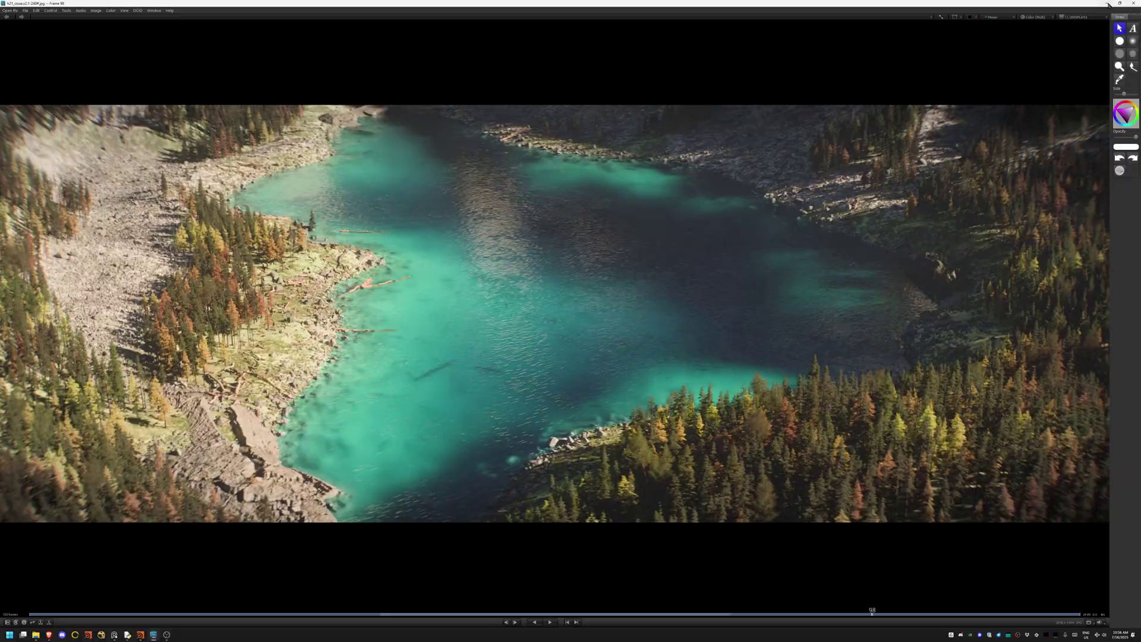
left_click(1108, 4)
key("u")
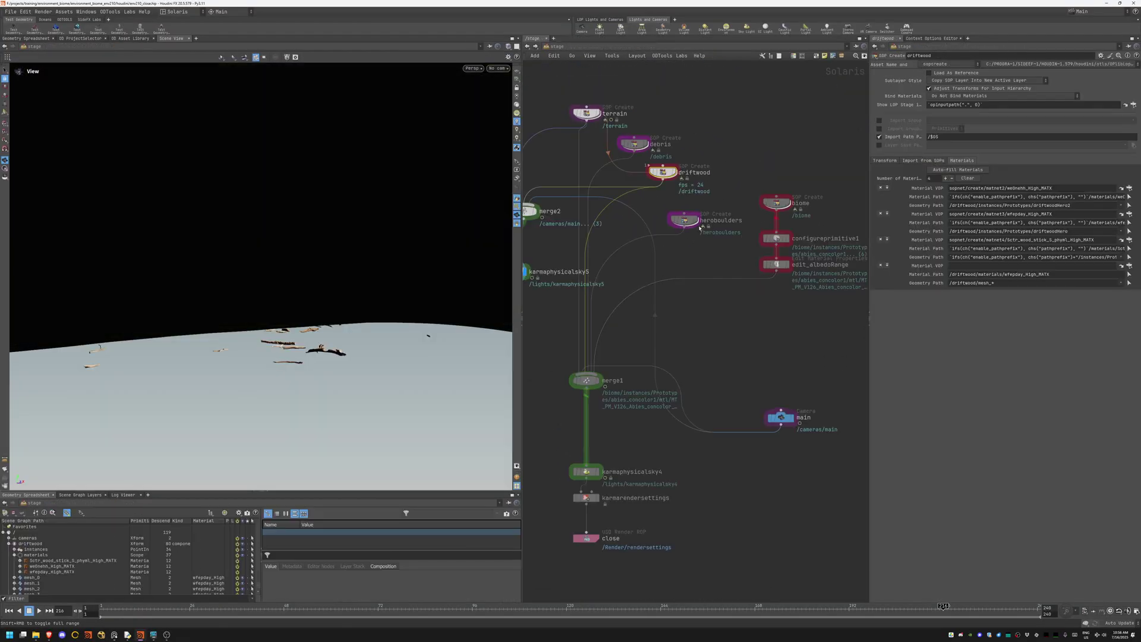
Step: Inside heroboulders, display transform1 and rotate that rock on the lake shore
left_click(699, 227)
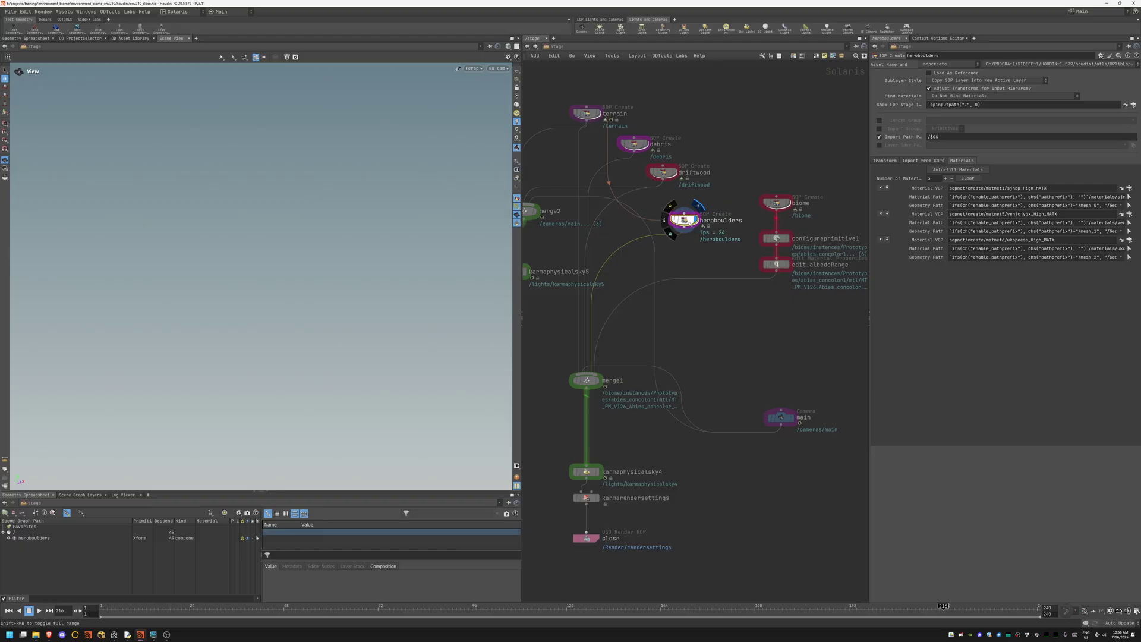
double_click(685, 219)
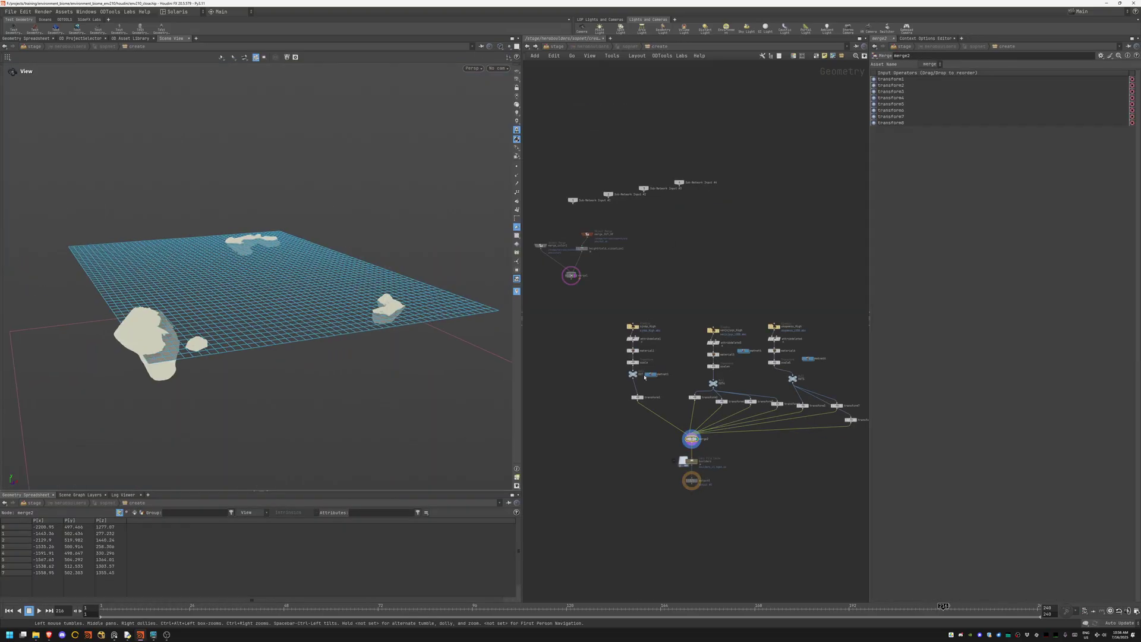
scroll(582, 385, "up", 2)
scroll(581, 386, "up", 2)
scroll(582, 385, "up", 3)
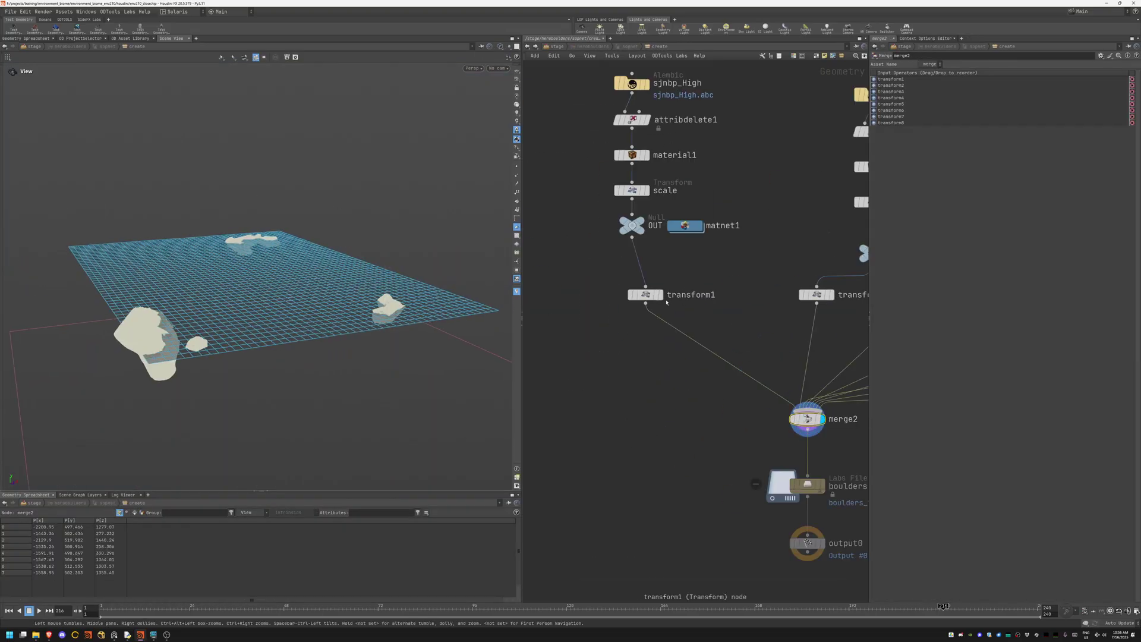
left_click(660, 295)
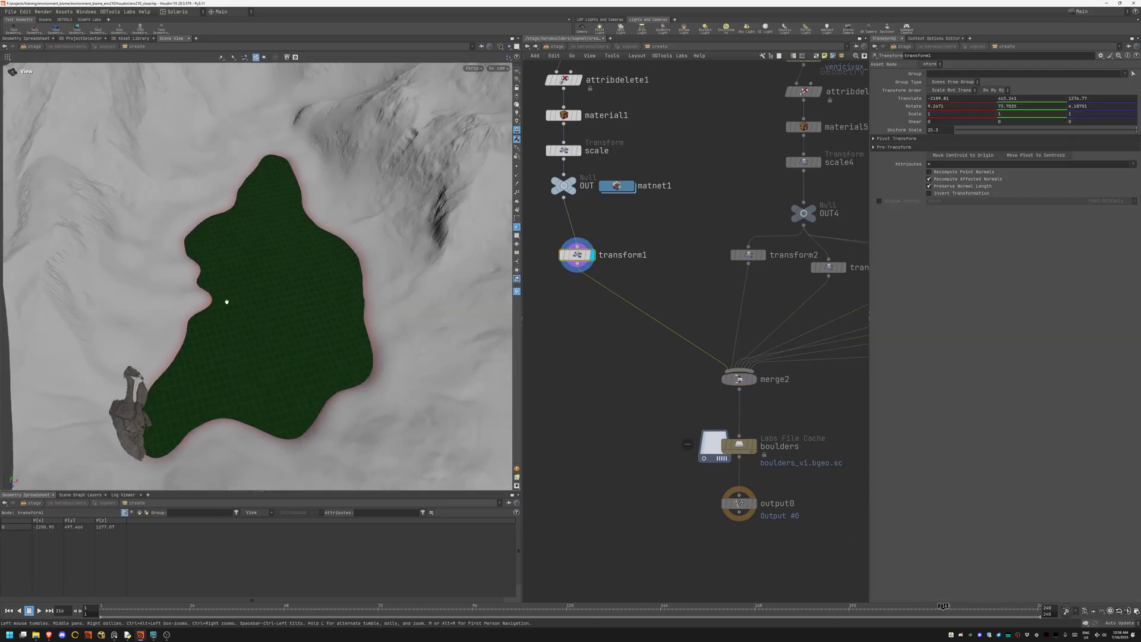
key("Return")
left_click_drag(180, 398, 185, 387)
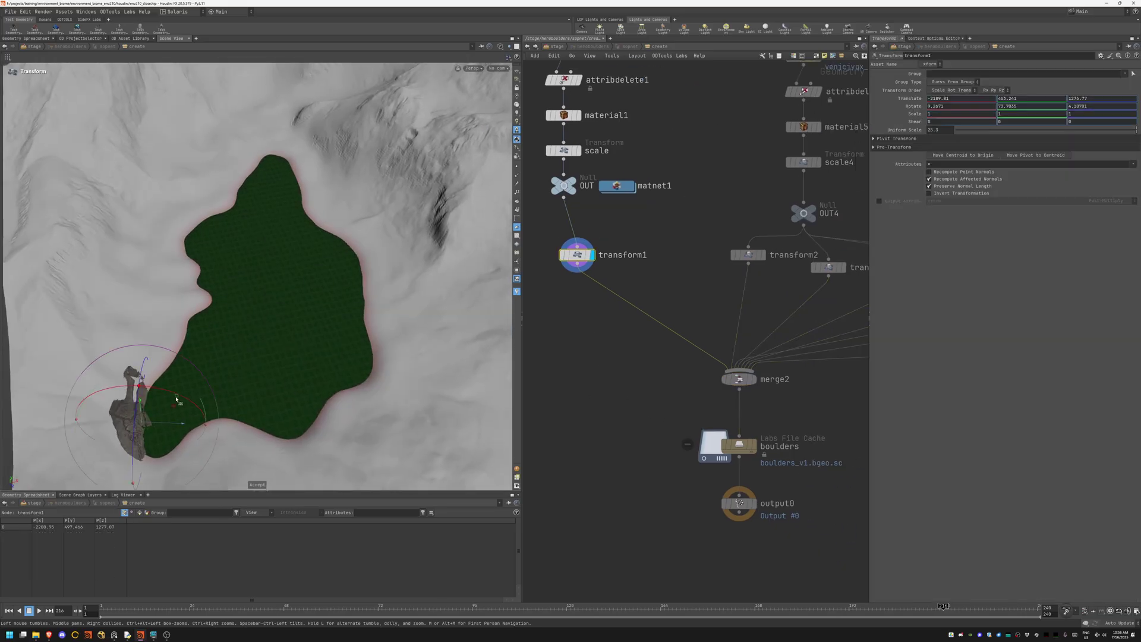
Step: Display merge2 with all boulders and orbit to check the rock cluster placement
mouse_move(641, 351)
middle_mouse_down()
mouse_move(640, 254)
mouse_move(486, 234)
middle_mouse_up()
key("r")
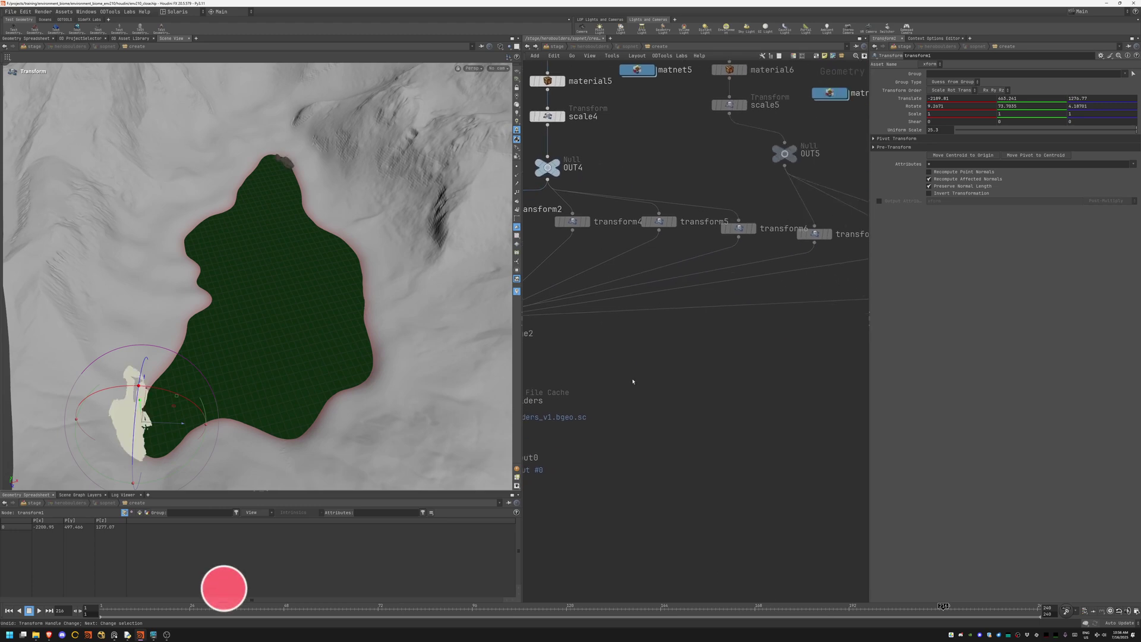
middle_click_drag(599, 241, 728, 198)
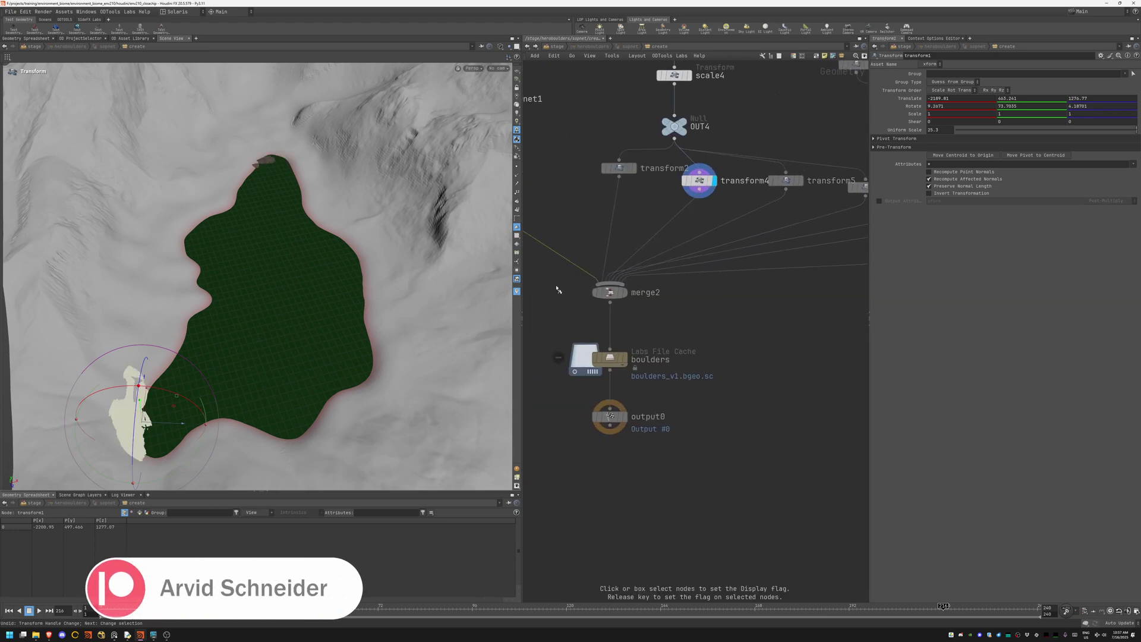
left_click(609, 292)
scroll(499, 366, "up", 5)
left_click_drag(499, 365, 148, 306)
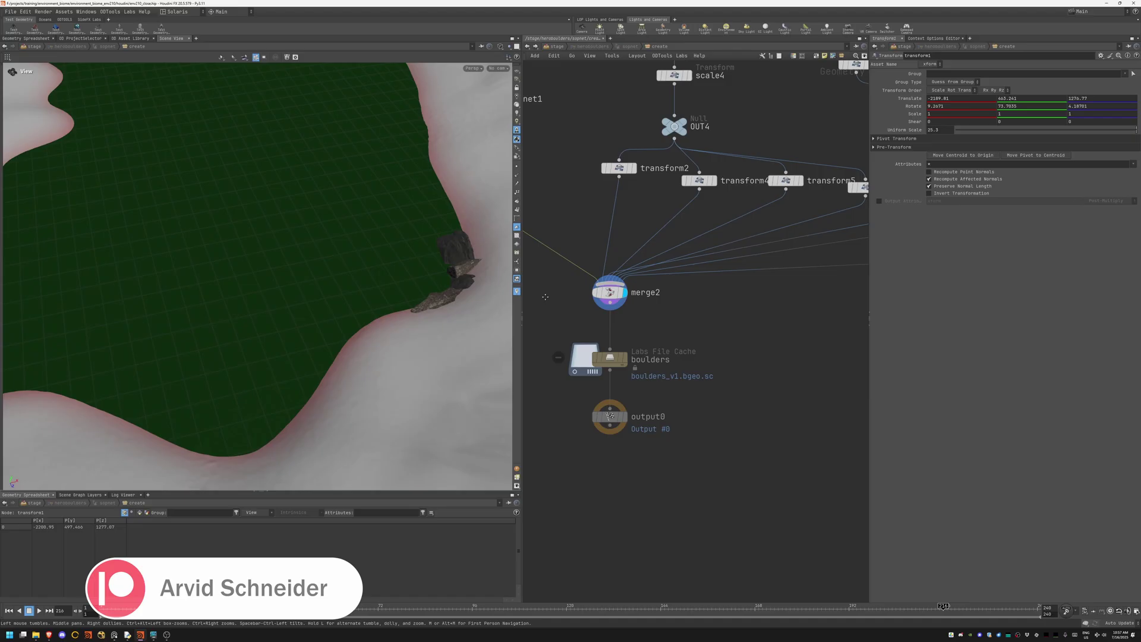
left_click_drag(317, 211, 298, 159)
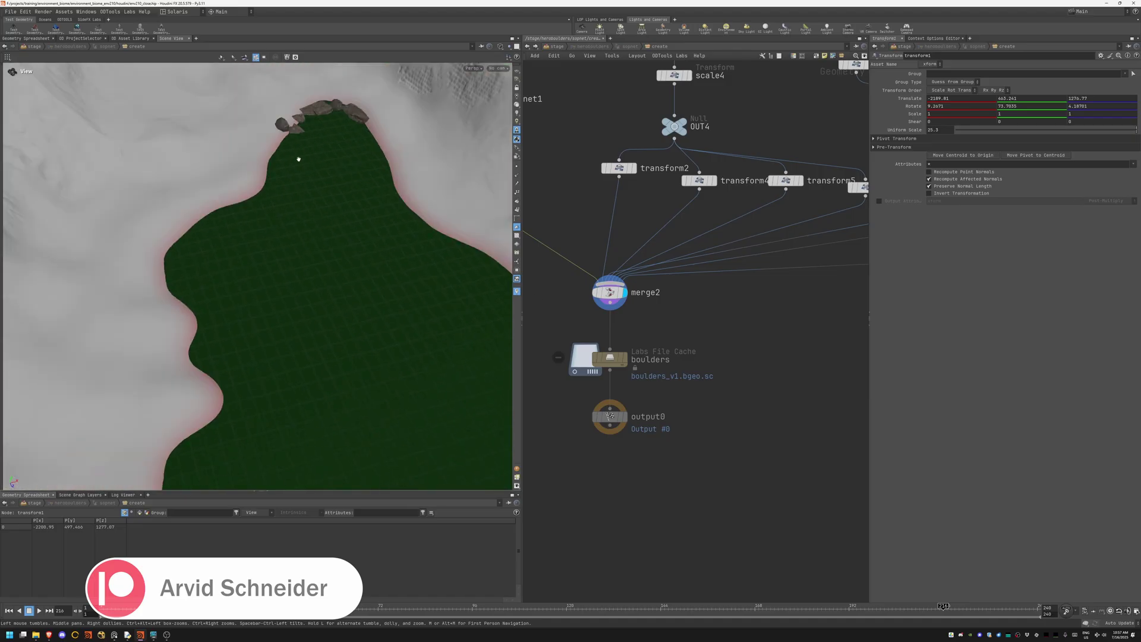
scroll(661, 316, "down", 4)
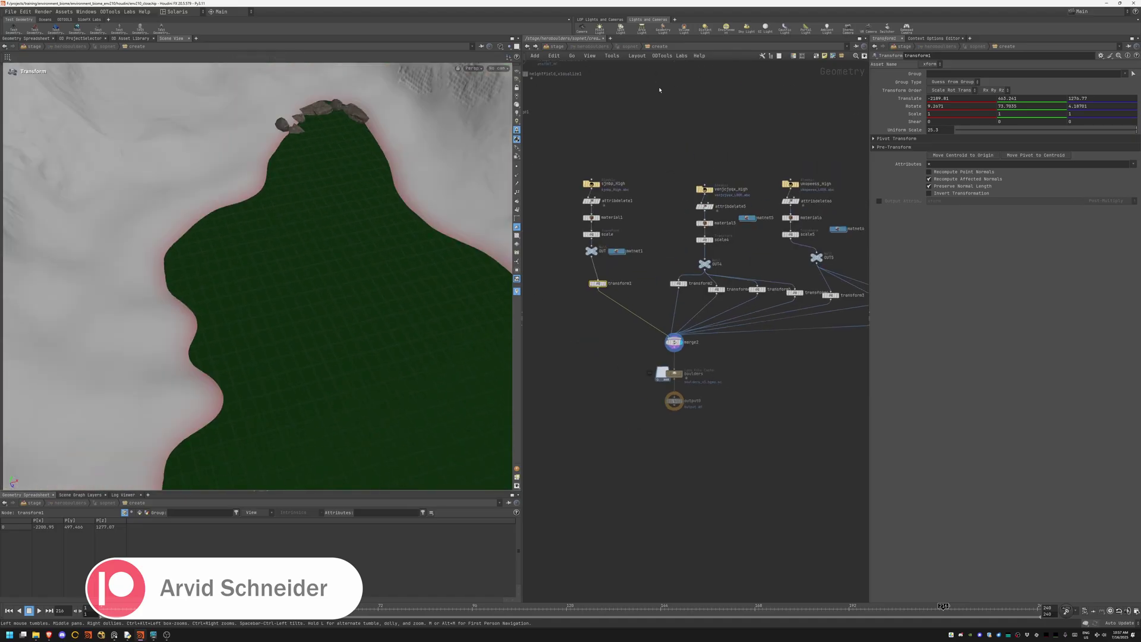
Step: Stack karmaphysicalsky5 under merge2 and display it, showing terrain and driftwood around the lake
key("u")
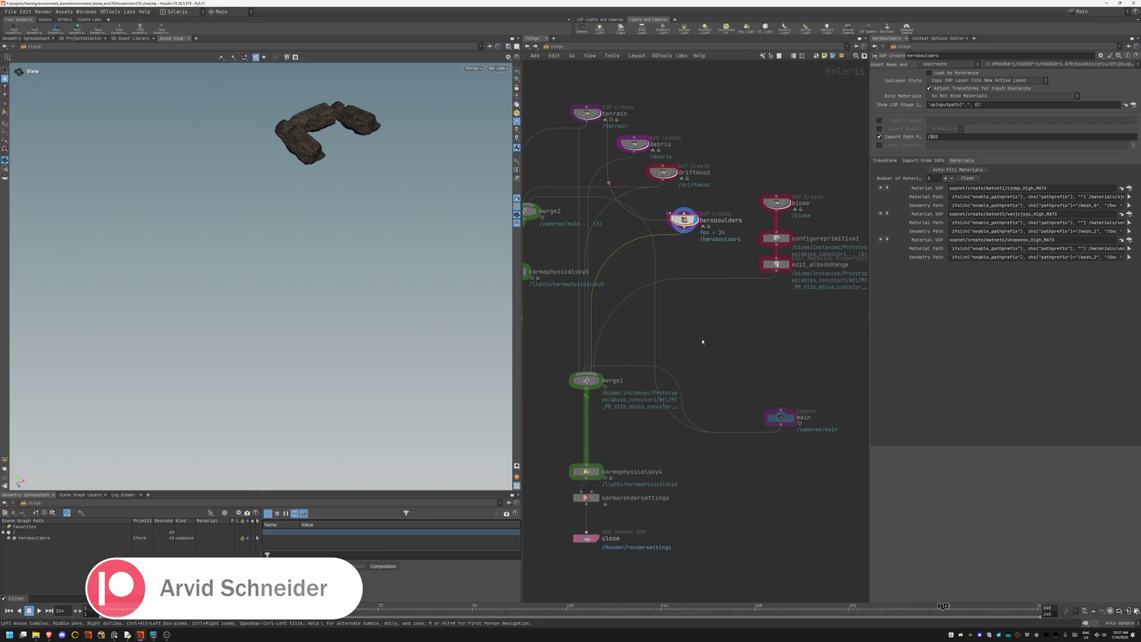
middle_click_drag(684, 191, 778, 181)
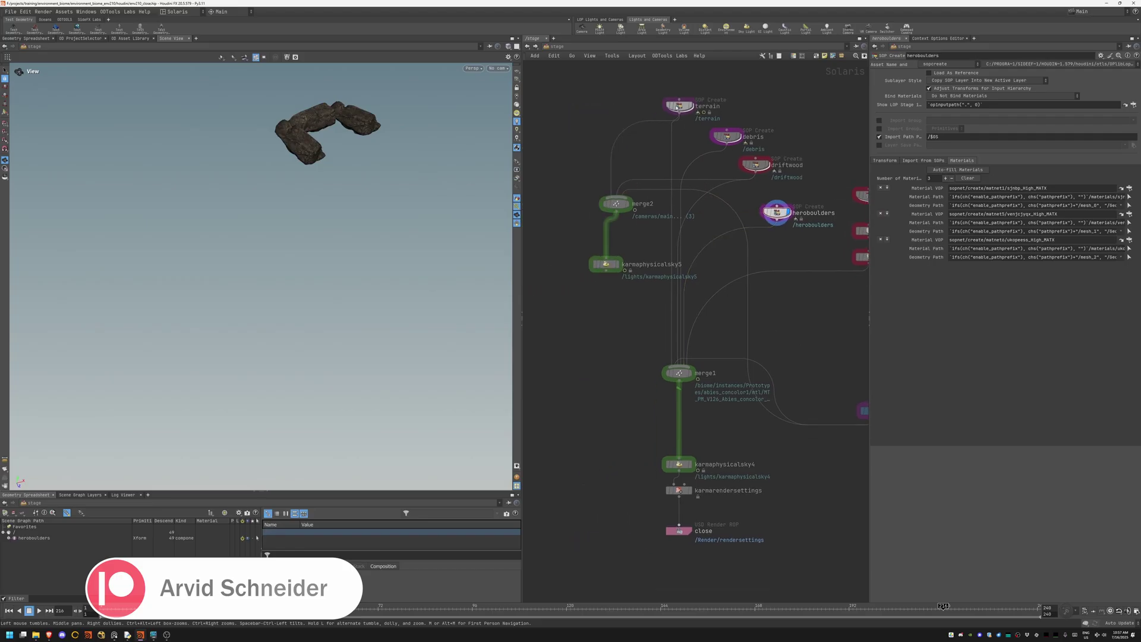
mouse_move(585, 113)
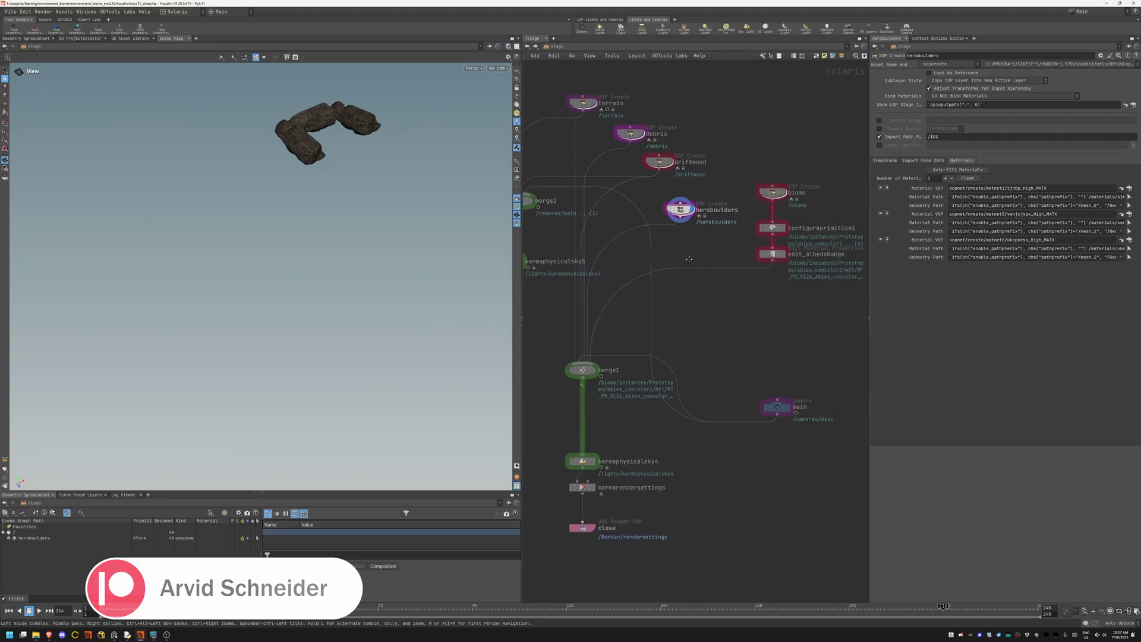
middle_click_drag(679, 125, 727, 233)
mouse_move(591, 194)
left_mouse_down()
mouse_move(610, 231)
mouse_move(589, 224)
left_mouse_up()
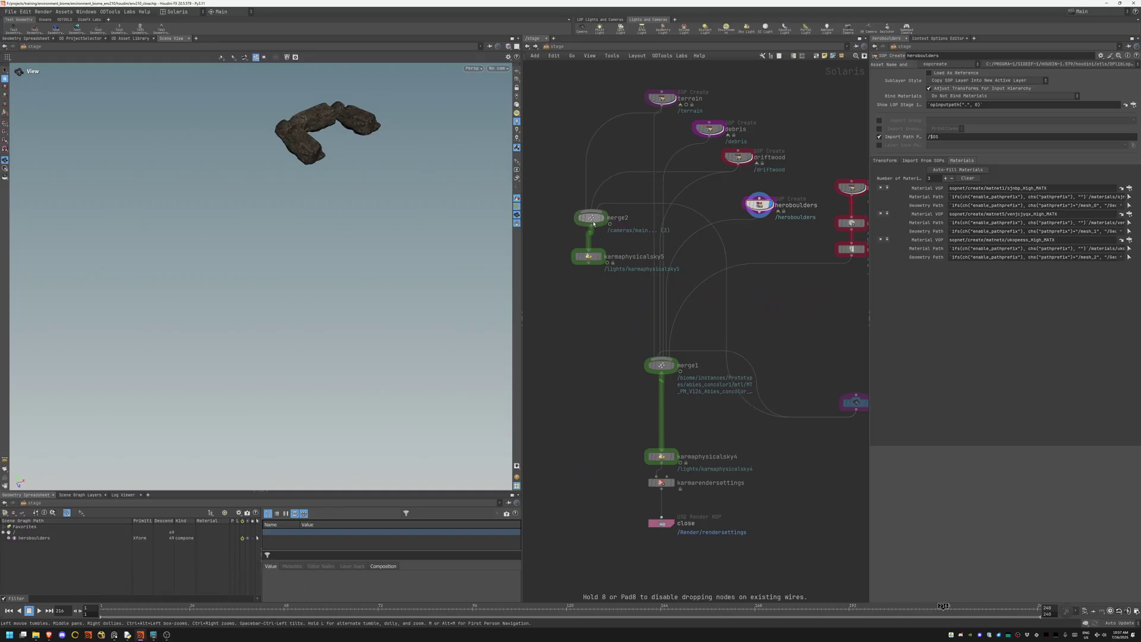
middle_click_drag(803, 368, 821, 335)
left_click_drag(610, 232, 592, 276)
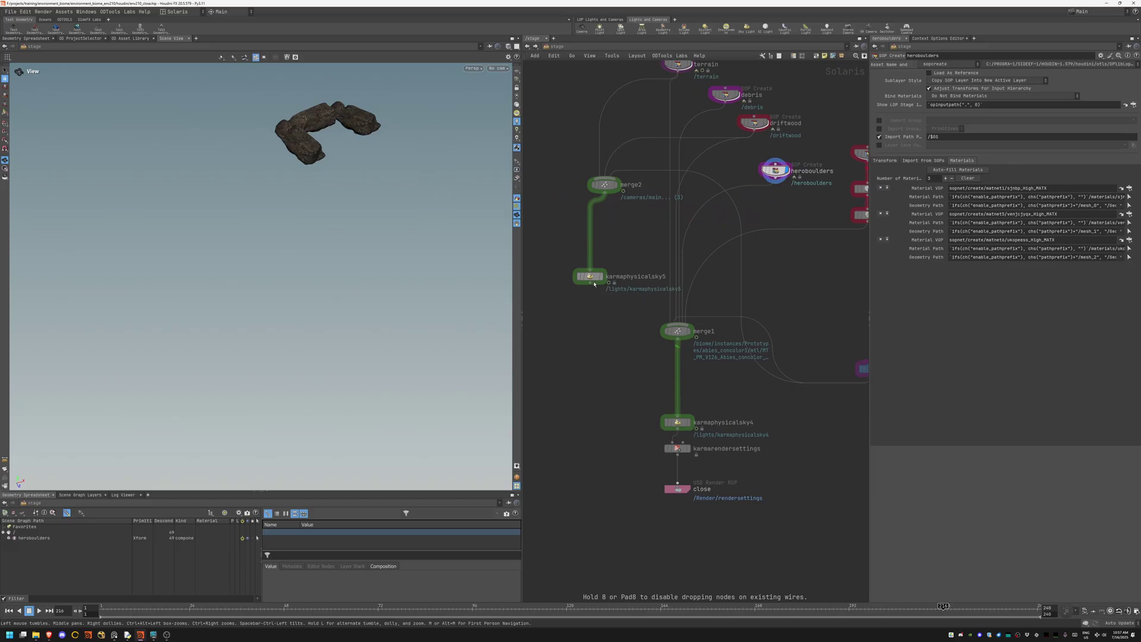
middle_click_drag(677, 294, 703, 274)
left_click(599, 276)
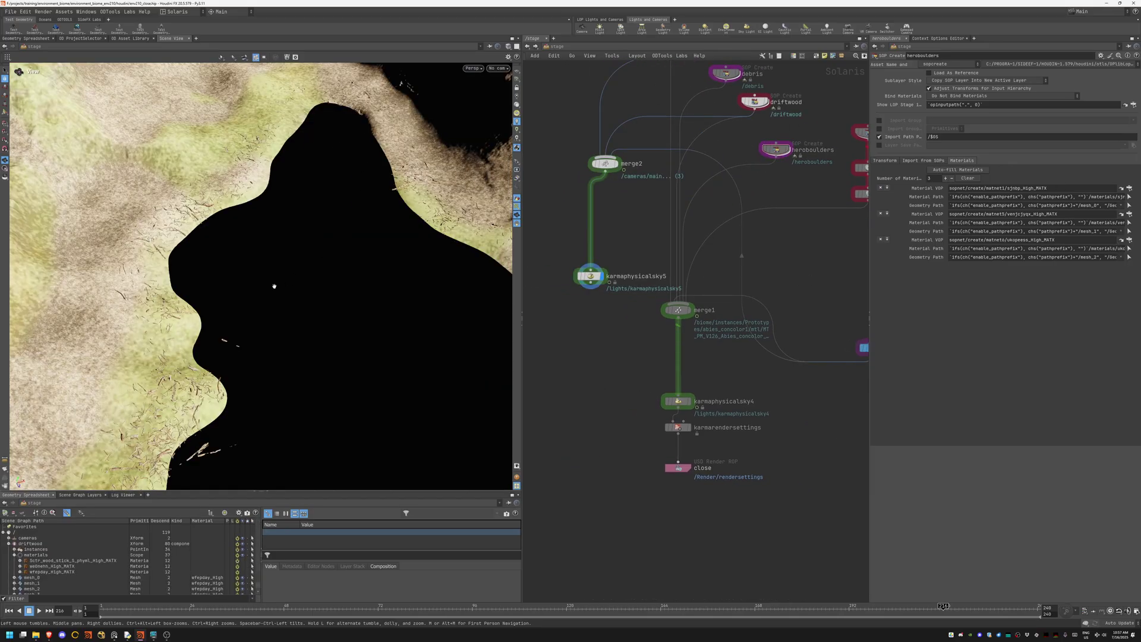
left_click_drag(206, 309, 216, 327)
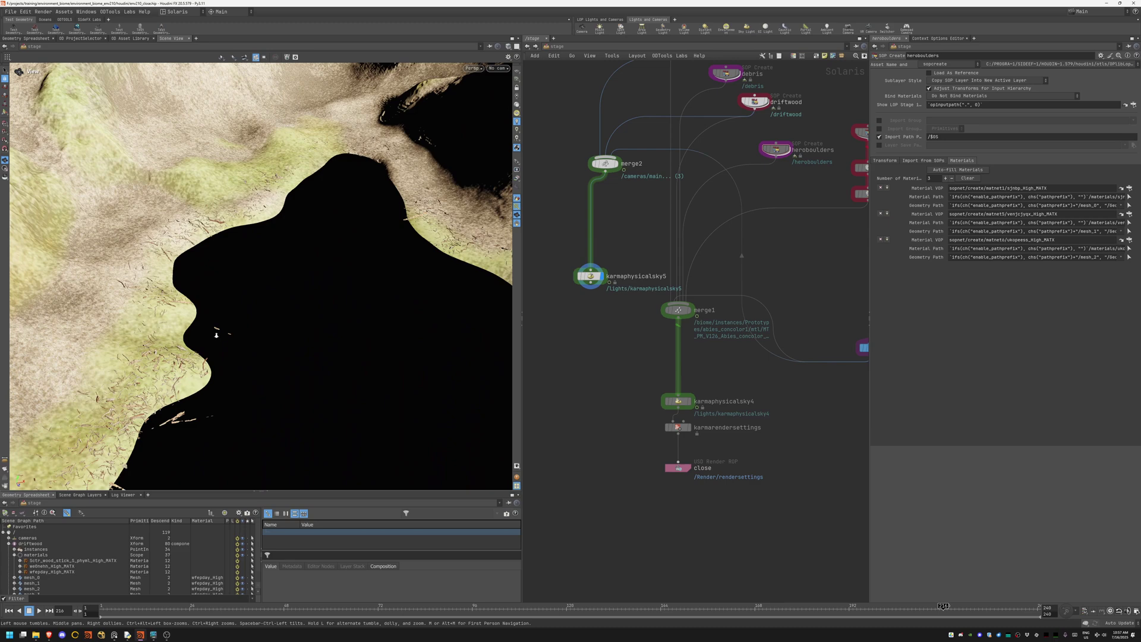
left_click(498, 68)
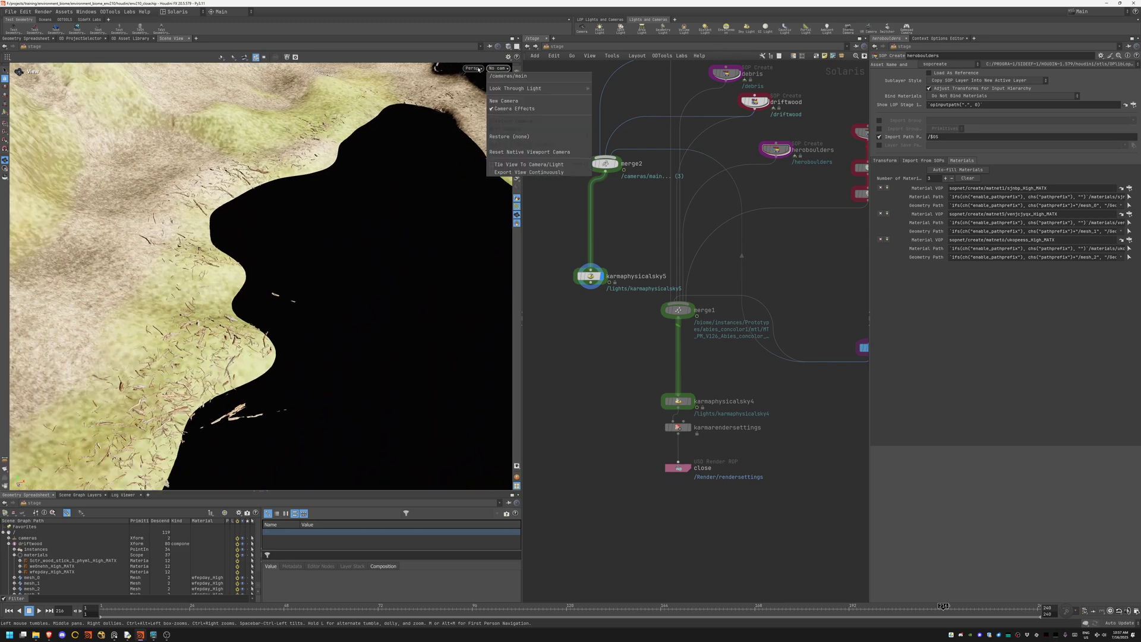
left_click(480, 69)
left_click(499, 136)
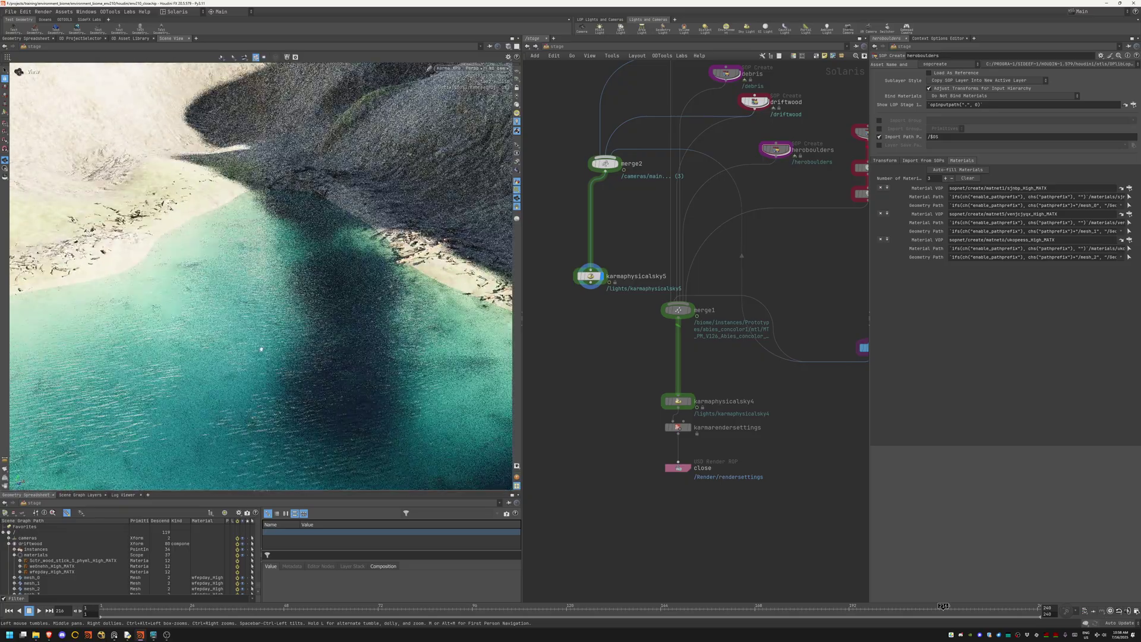
scroll(385, 349, "up", 3)
scroll(386, 349, "up", 3)
scroll(385, 349, "up", 3)
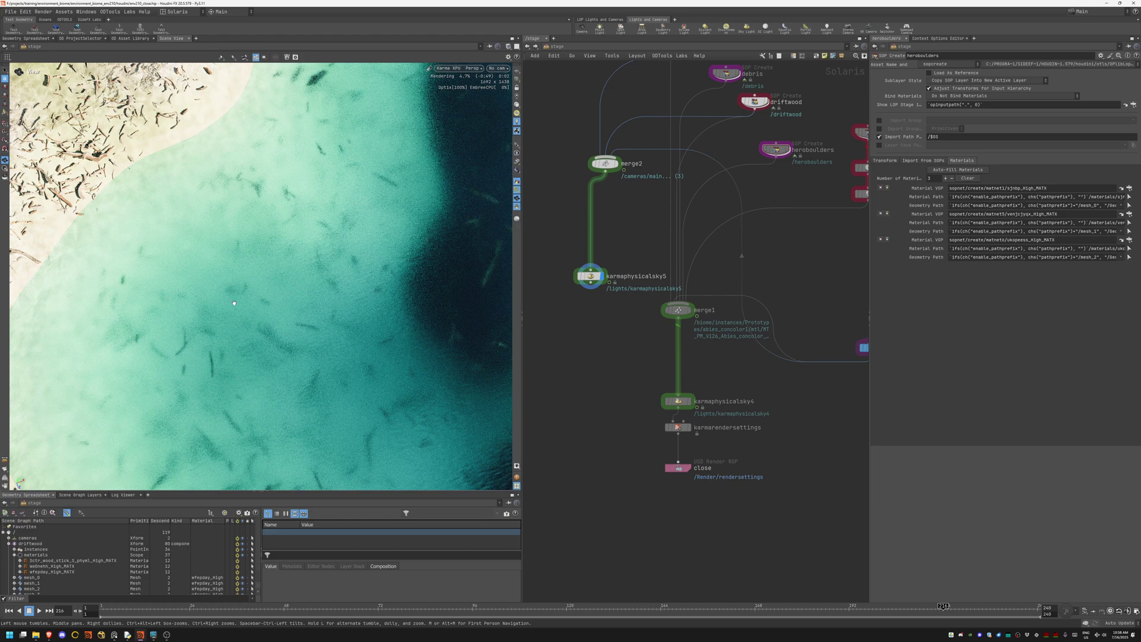
scroll(376, 316, "down", 5)
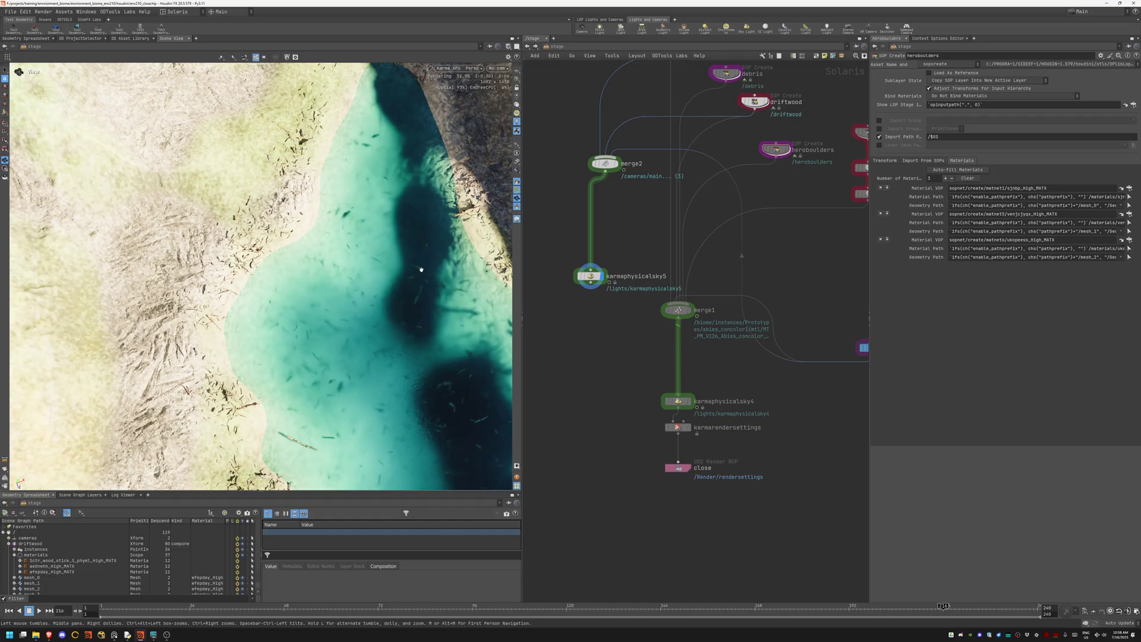
left_click_drag(279, 311, 321, 295)
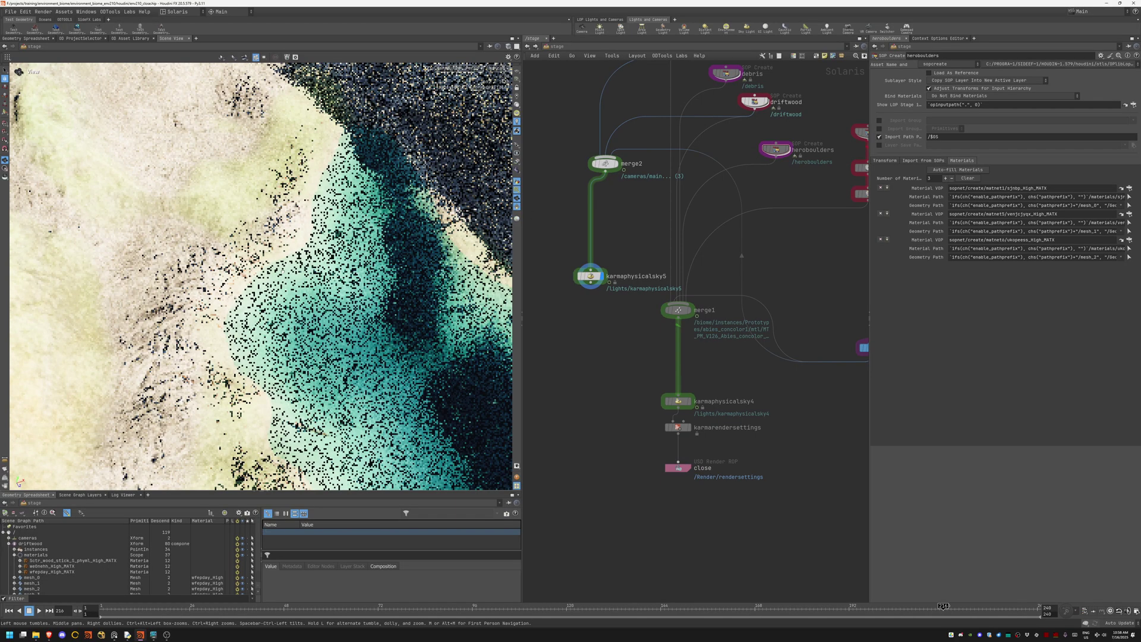
middle_click_drag(602, 215, 561, 307)
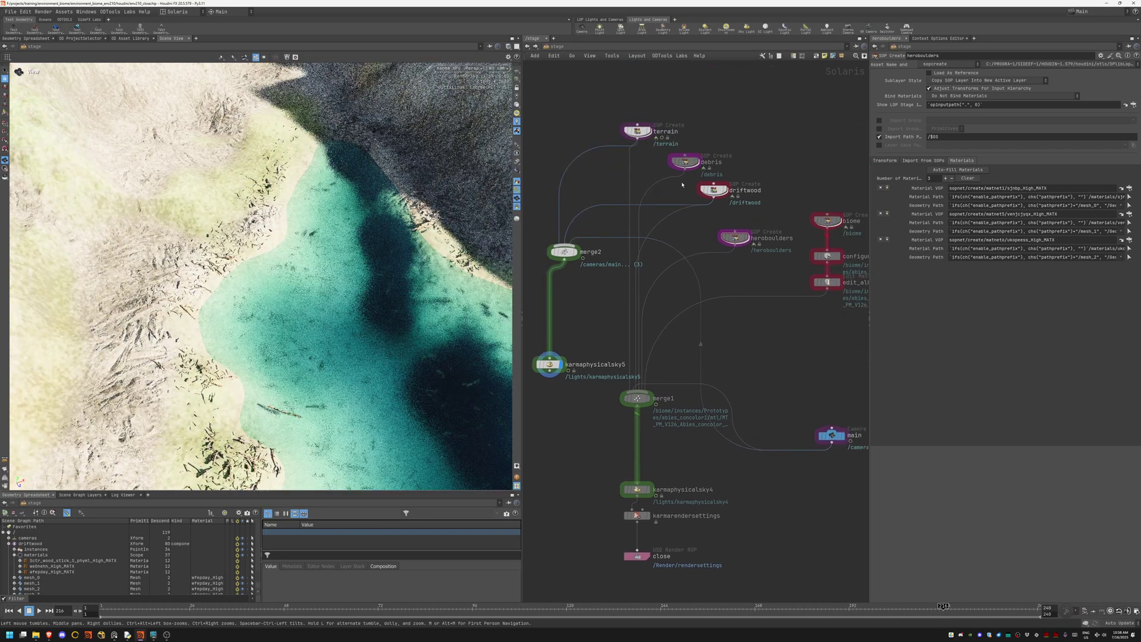
left_click(593, 212)
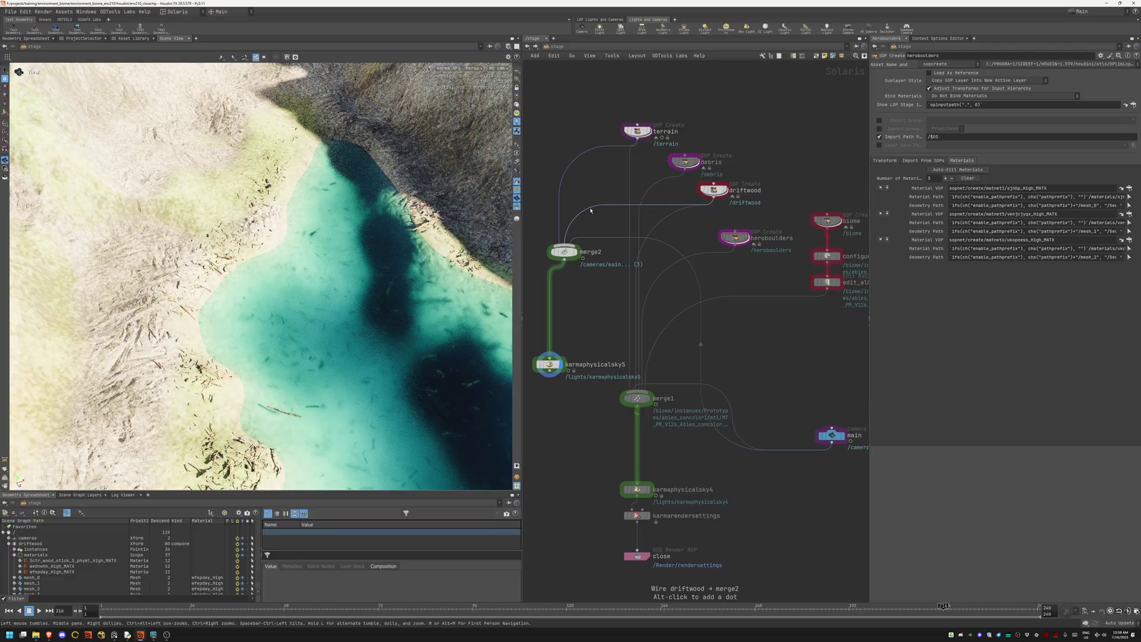
key("Delete")
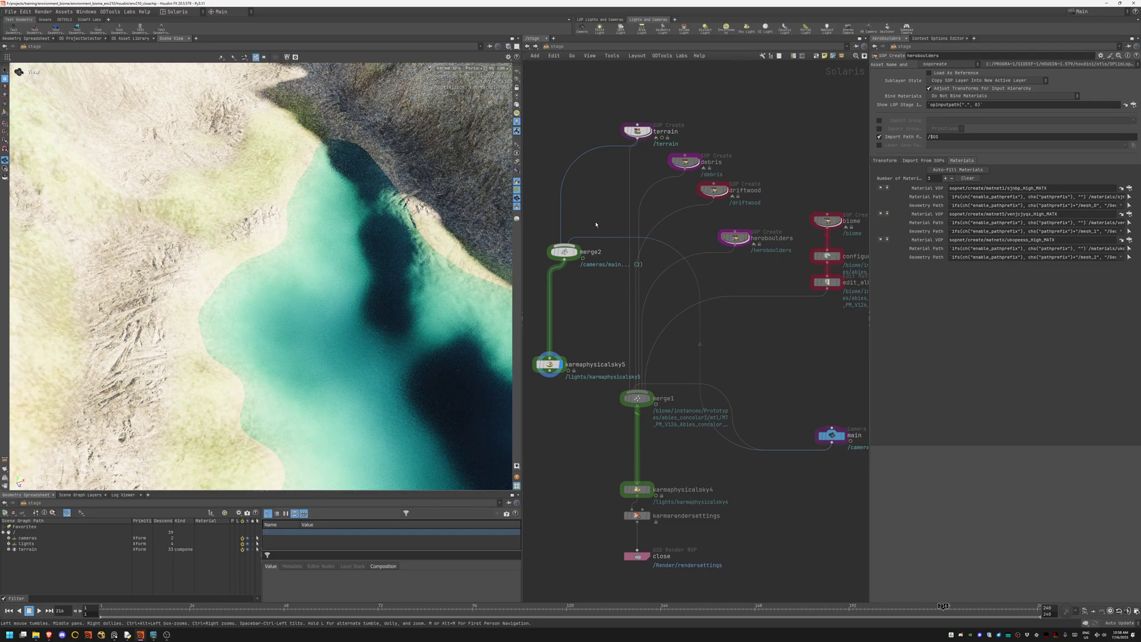
left_click_drag(393, 385, 319, 276)
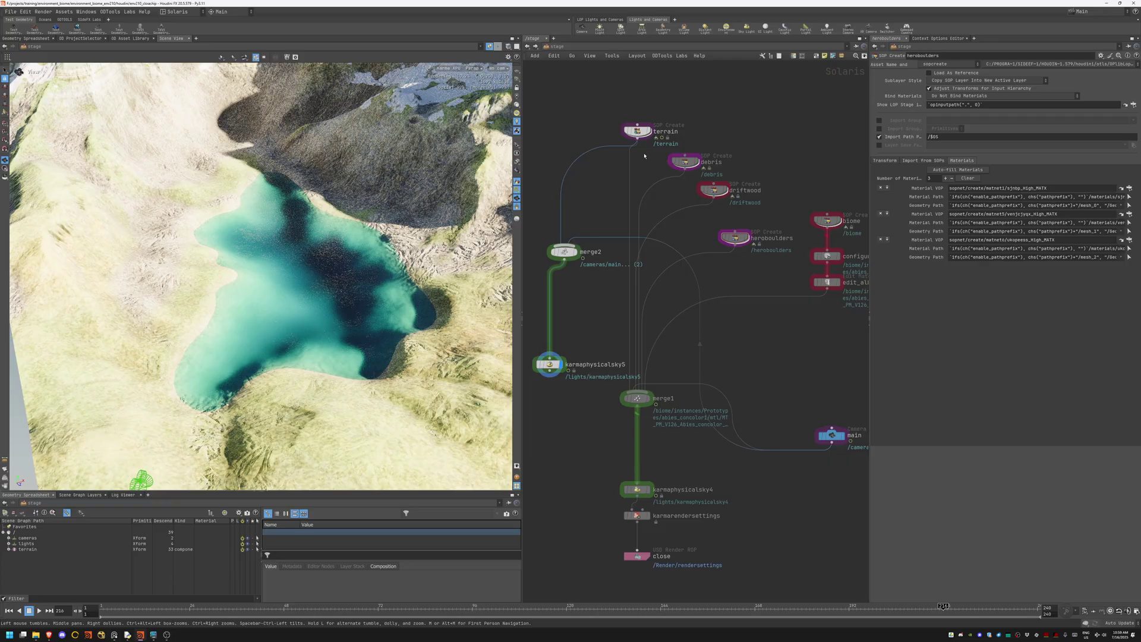
Step: Enter terrain's matnet1, rearrange the water and Icelandic_Jagged_Rock_MATX materials, then dive into water
mouse_move(636, 132)
double_click(644, 135)
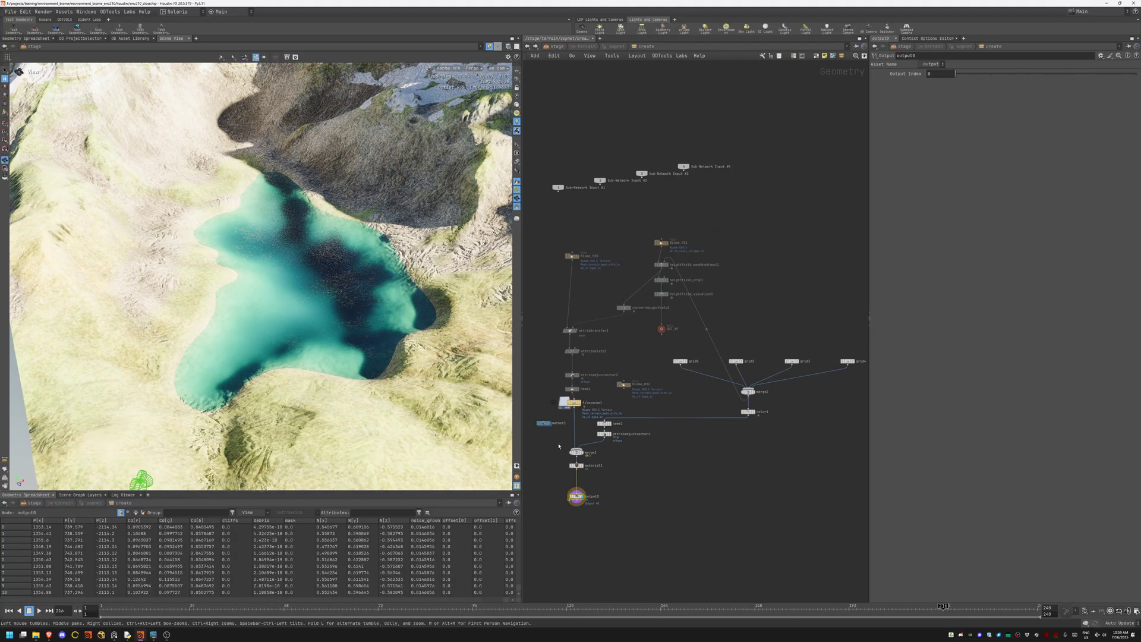
double_click(545, 423)
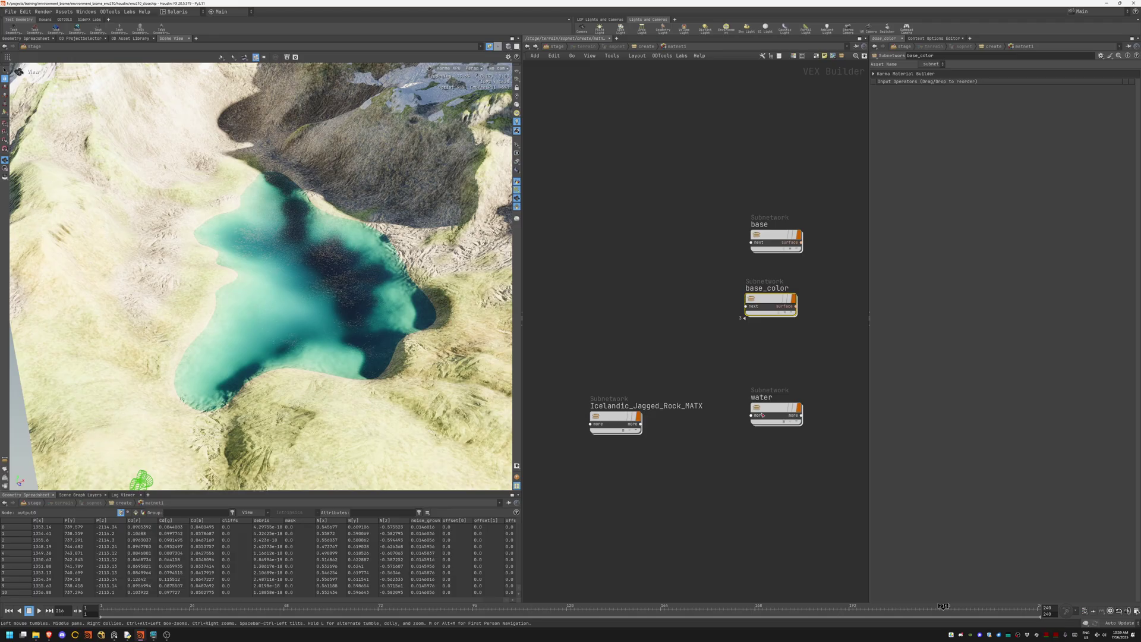
left_click_drag(763, 415, 722, 517)
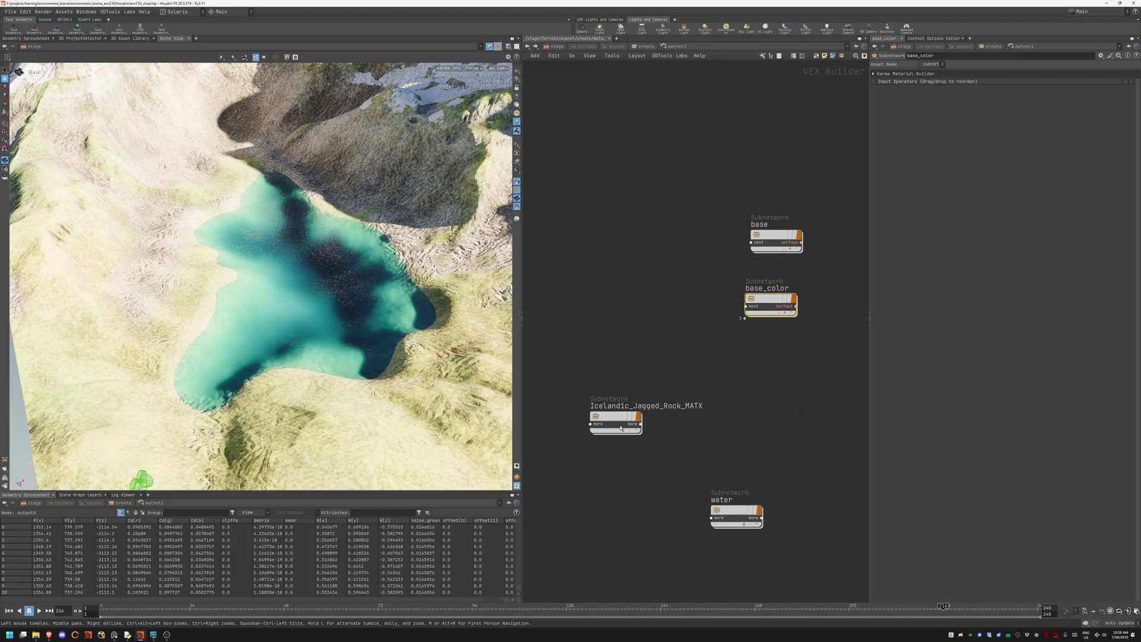
left_click_drag(622, 429, 626, 357)
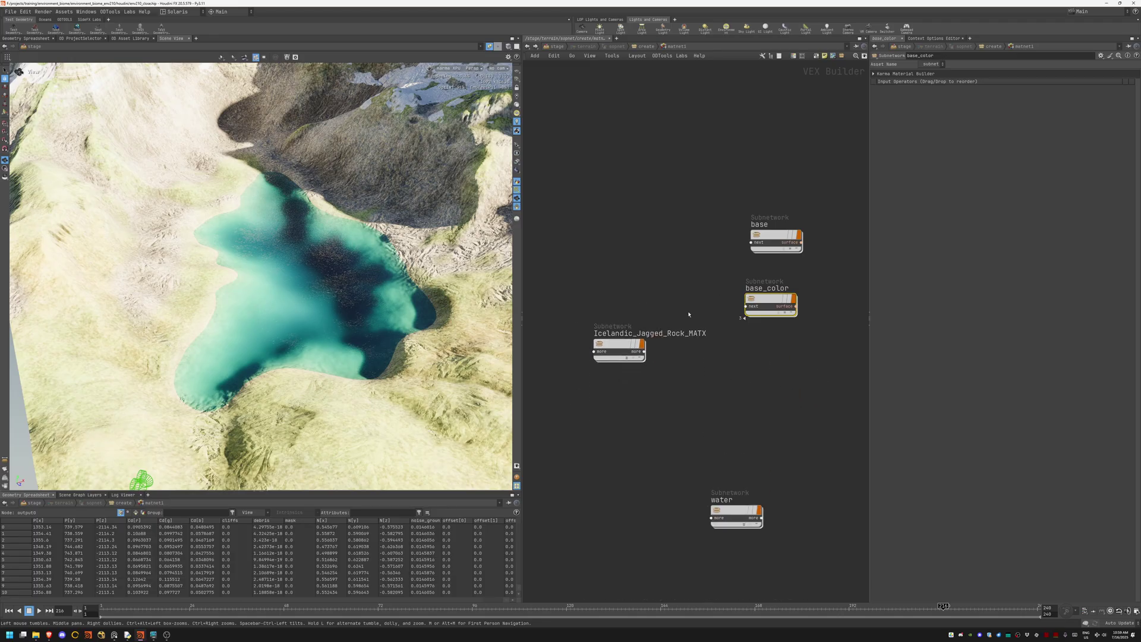
left_click(737, 512)
double_click(736, 511)
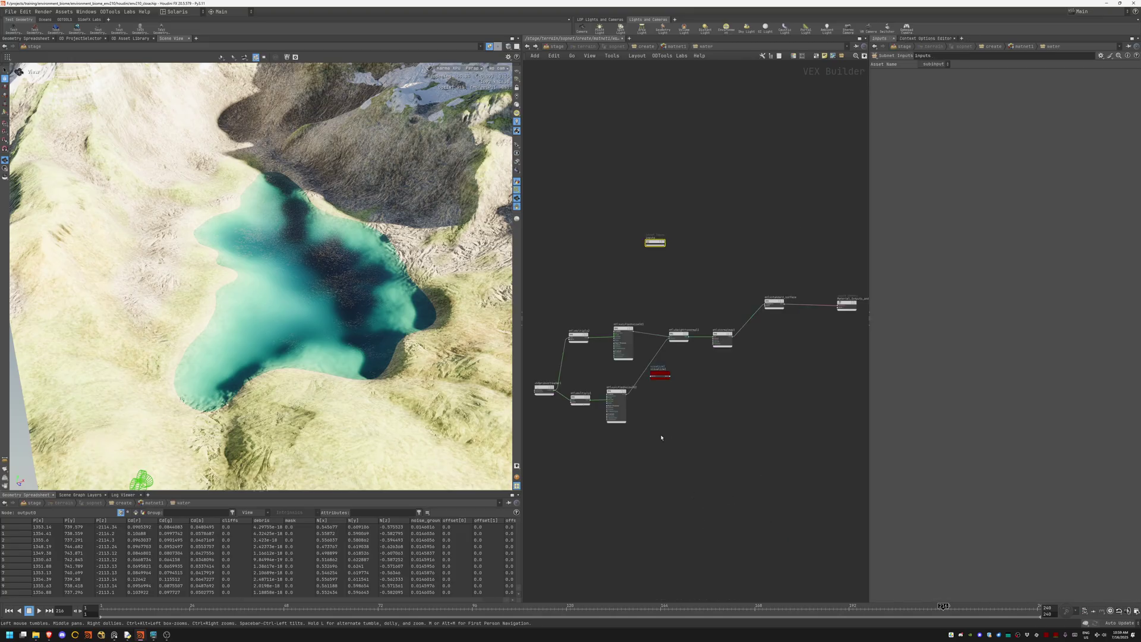
scroll(661, 437, "up", 2)
scroll(627, 339, "up", 5)
scroll(601, 318, "up", 3)
Step: Preview mtlxunifiednoise3d1 and mtlxunifiednoise3d2 on the lake, then the mtlxheighttonormal1 result
left_click(606, 353)
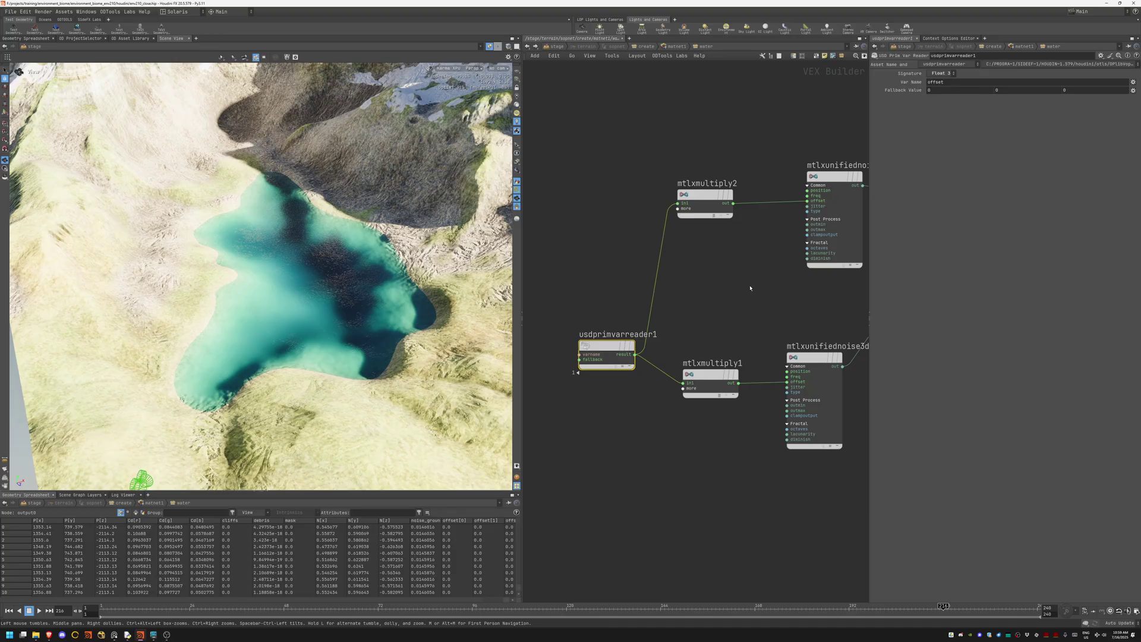
middle_click_drag(749, 289, 652, 305)
left_click(738, 205)
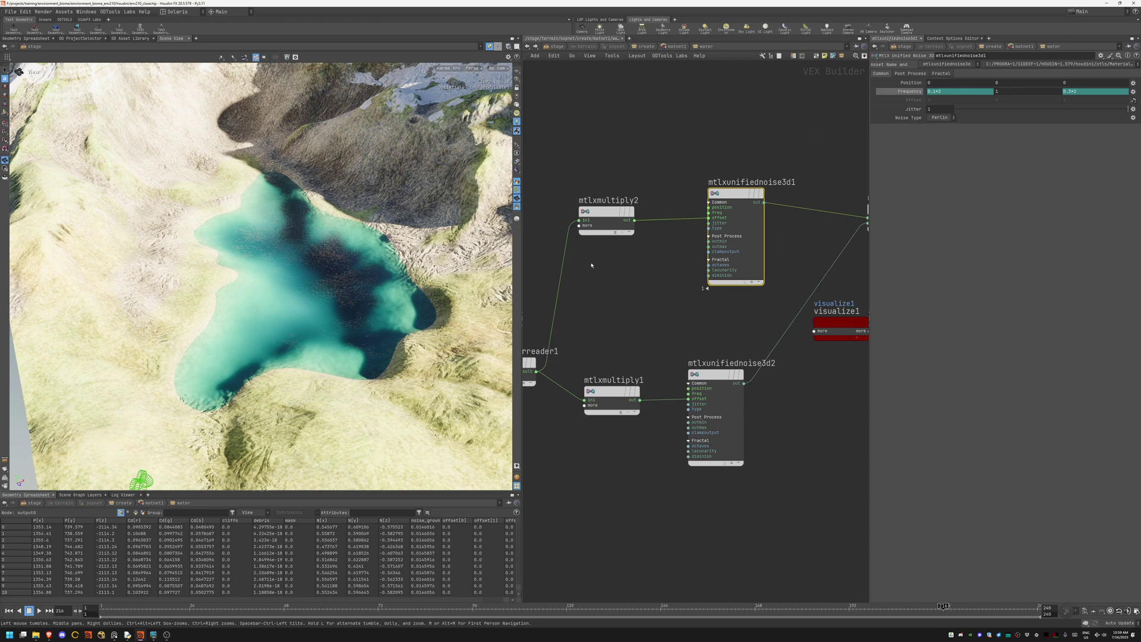
left_click(713, 204, "ctrl")
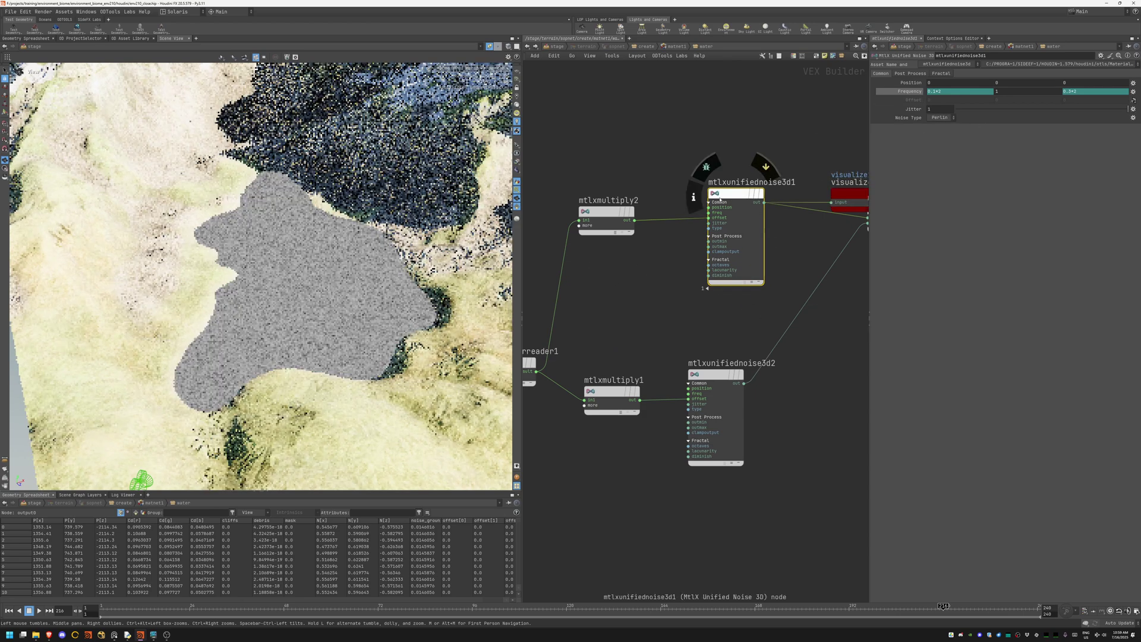
scroll(381, 302, "up", 3)
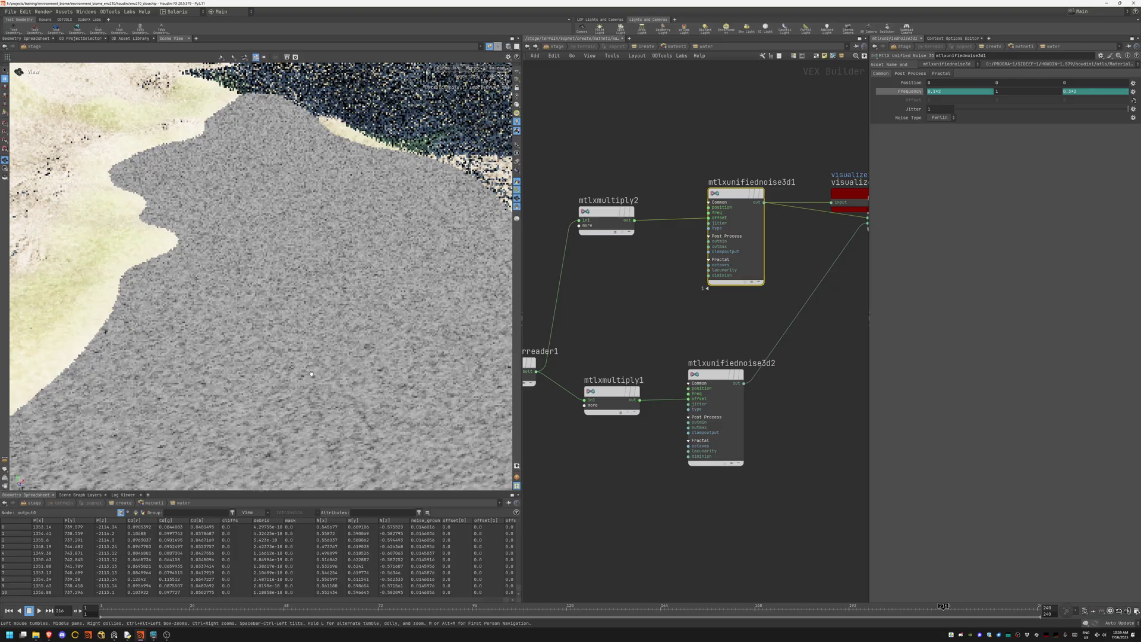
left_click(718, 375, "ctrl")
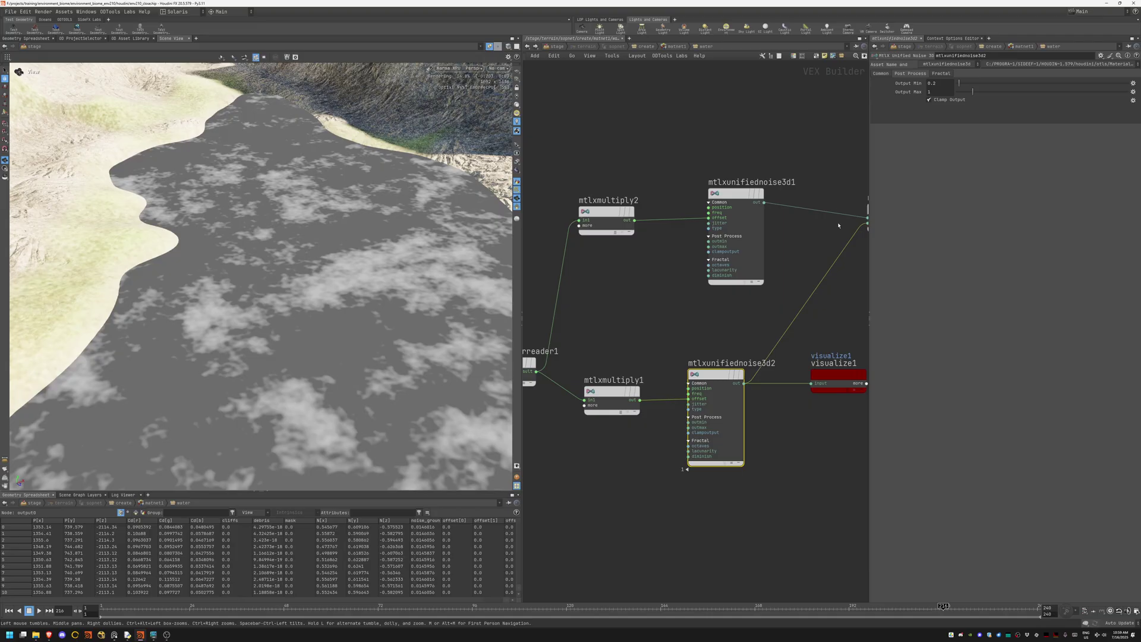
left_click(736, 215, "ctrl")
middle_click_drag(761, 317, 547, 340)
left_click_drag(681, 237, 680, 299)
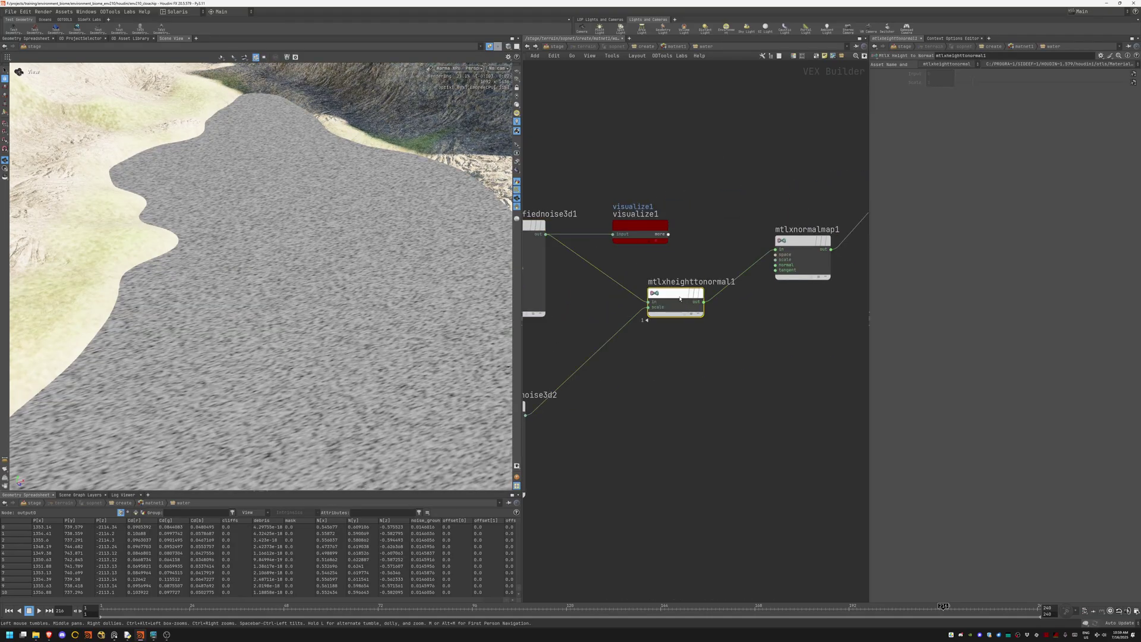
left_click(680, 299, "ctrl")
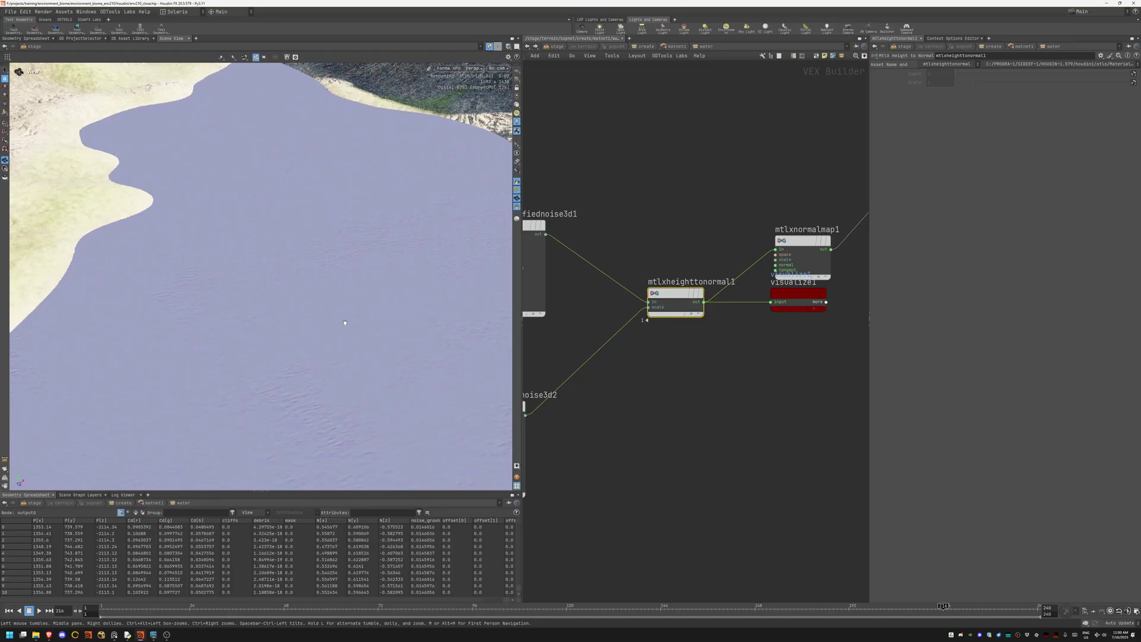
Step: Preview the mtlxstandard_surface water shader, testing Transmission Depth 0 before reverting to 16.1
middle_click_drag(800, 216, 541, 213)
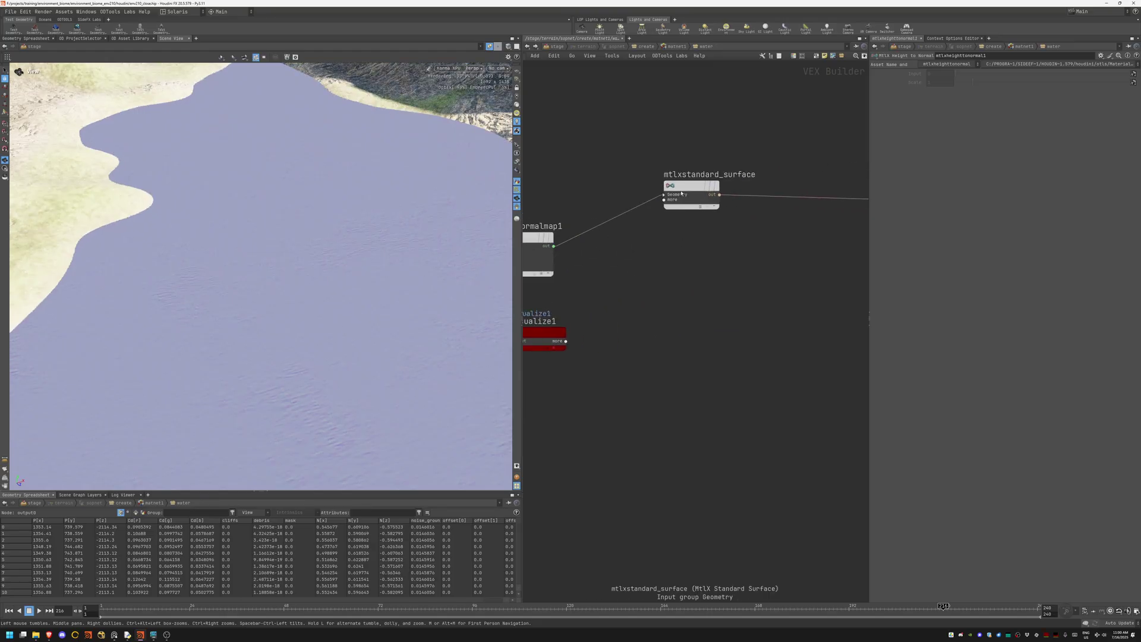
left_click(691, 192)
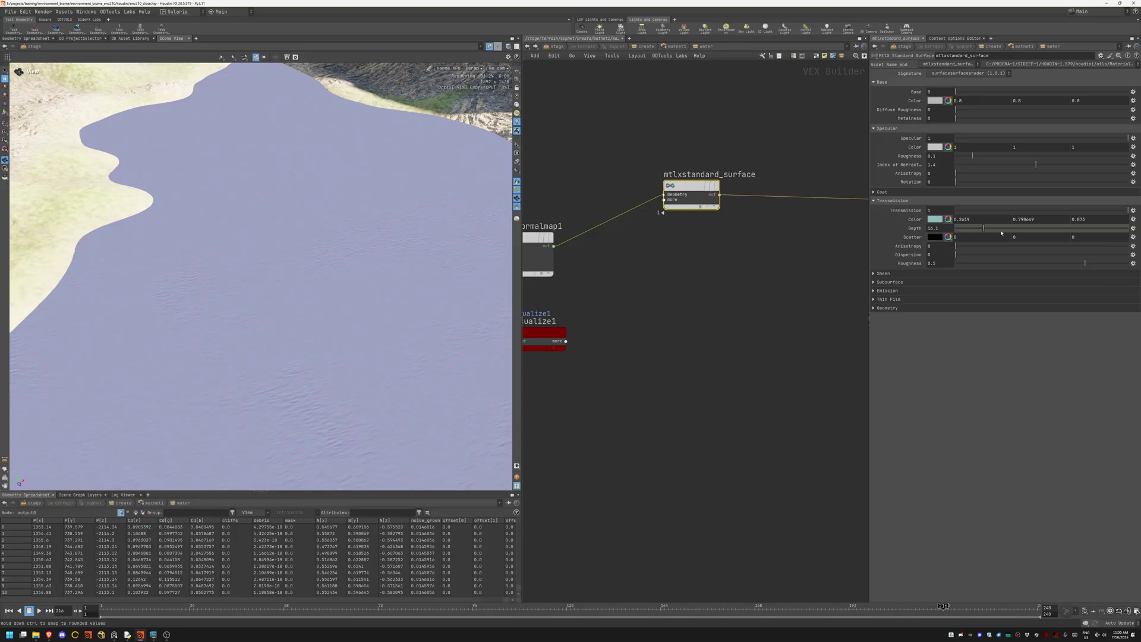
left_click(933, 228)
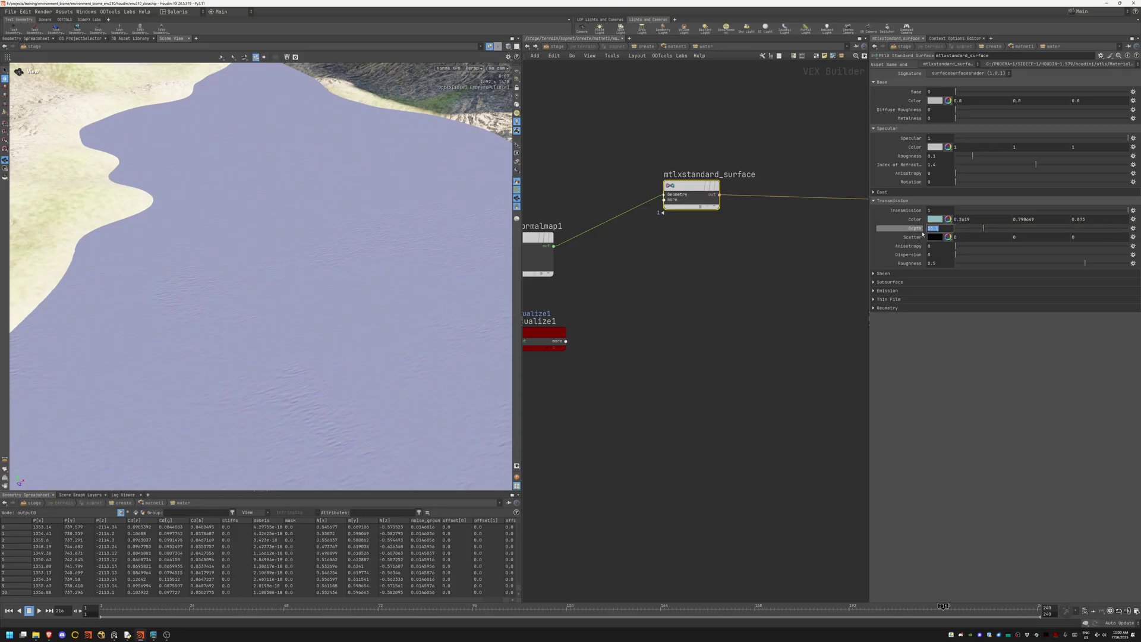
mouse_move(546, 337)
left_mouse_down()
mouse_move(811, 194)
mouse_move(780, 313)
left_mouse_up()
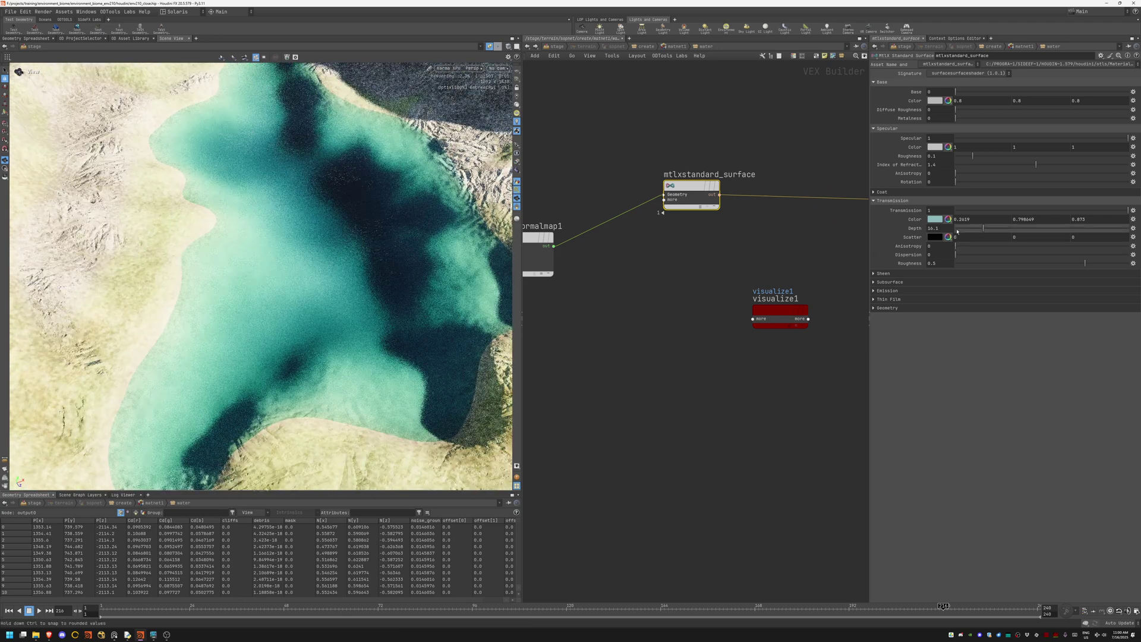
left_click(934, 228)
type("0")
key("Return")
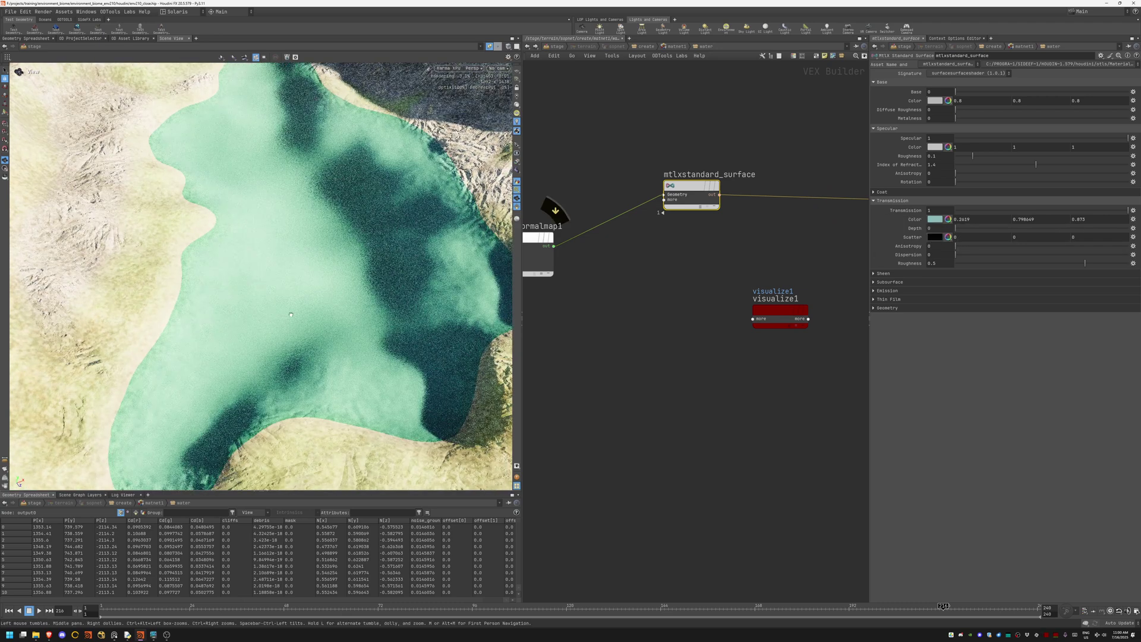
key("ctrl+z")
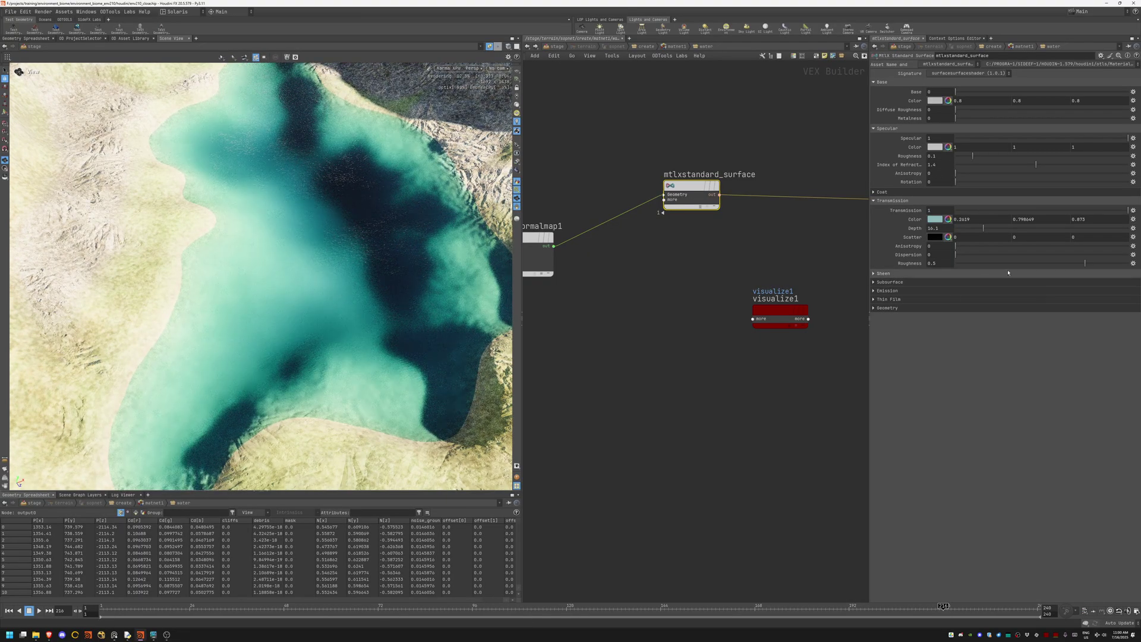
Step: Set the water shader's Transmission Roughness to 0.6
middle_click_drag(932, 263, 835, 263)
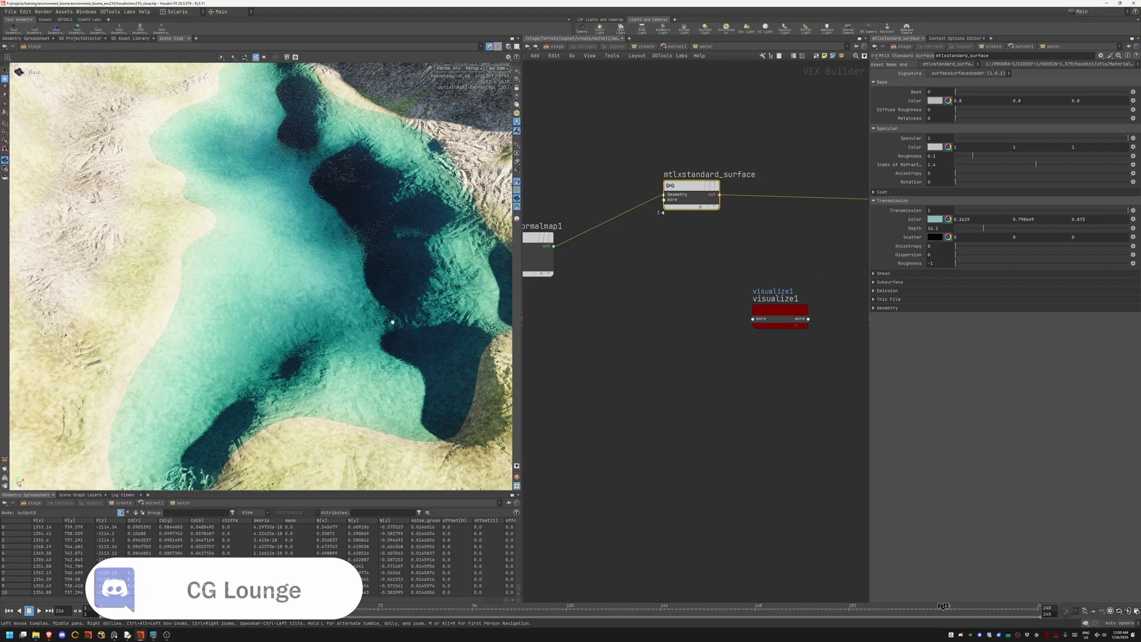
left_click(936, 263)
type("0.")
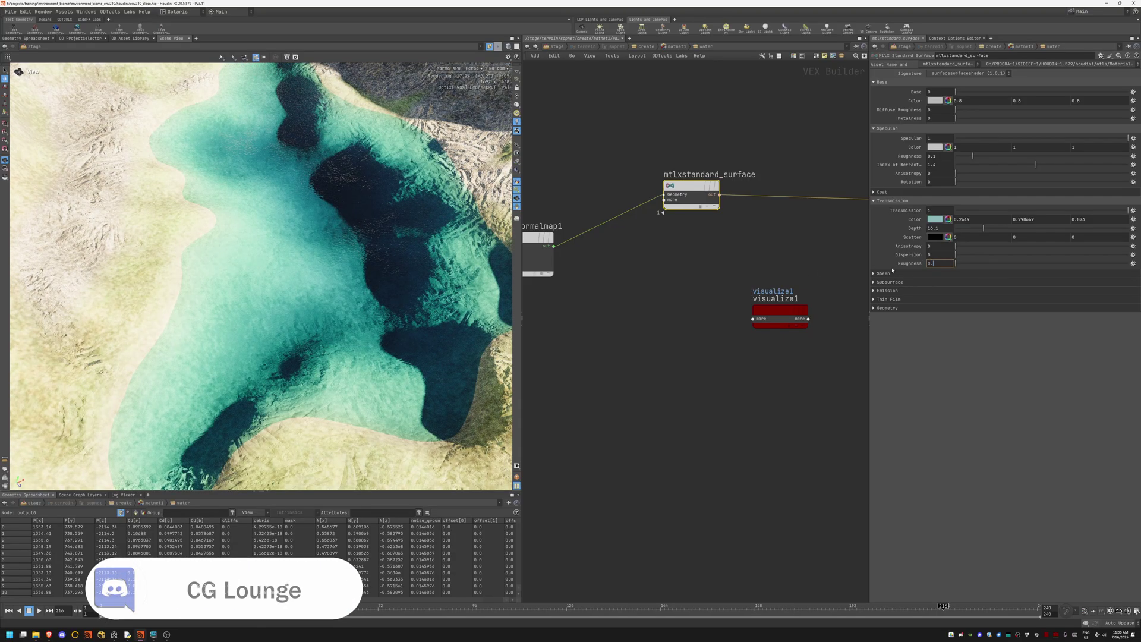
type("6")
key("Return")
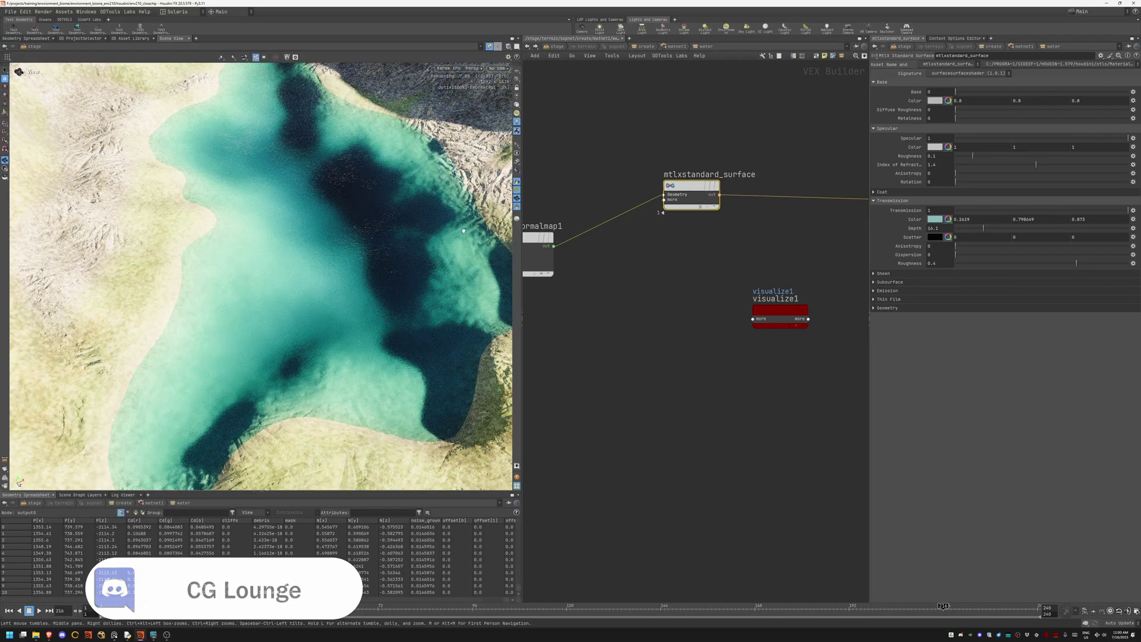
left_click_drag(376, 252, 107, 214)
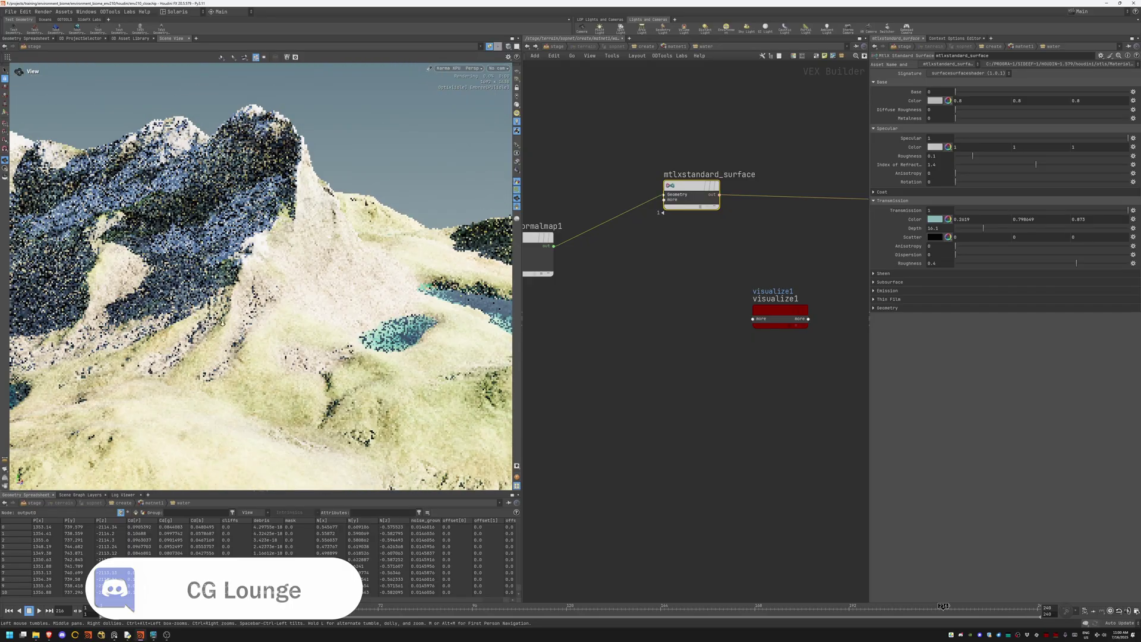
Step: In the base_color network, preview usdprimvarreader2, the cliffs mask and the mtlxmax1 mask
left_click_drag(107, 214, 267, 268)
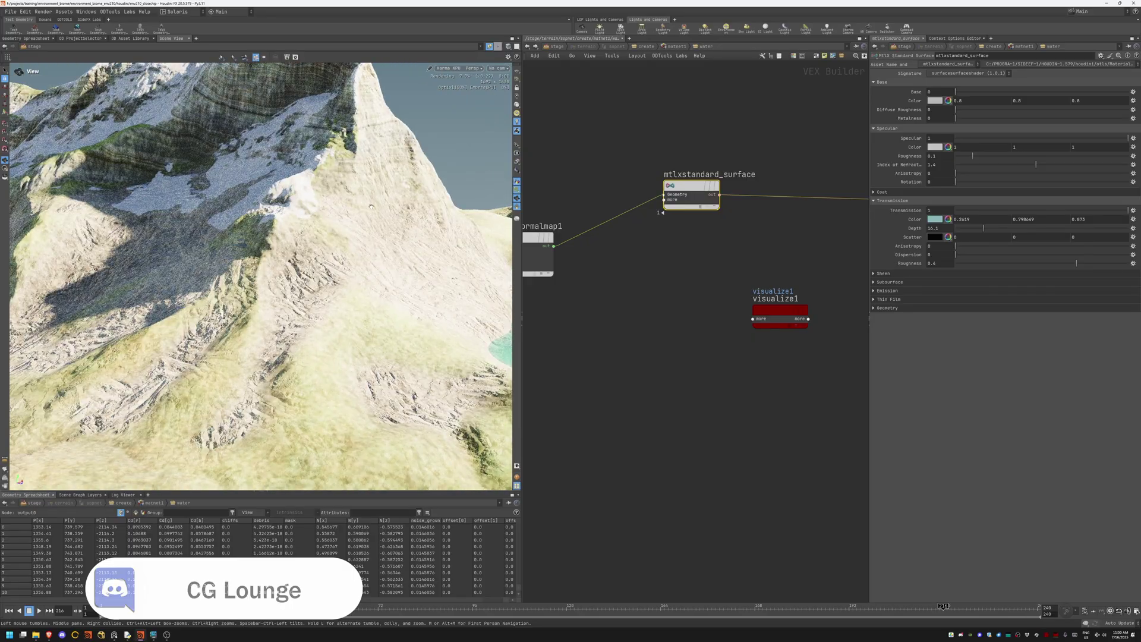
left_click(642, 47)
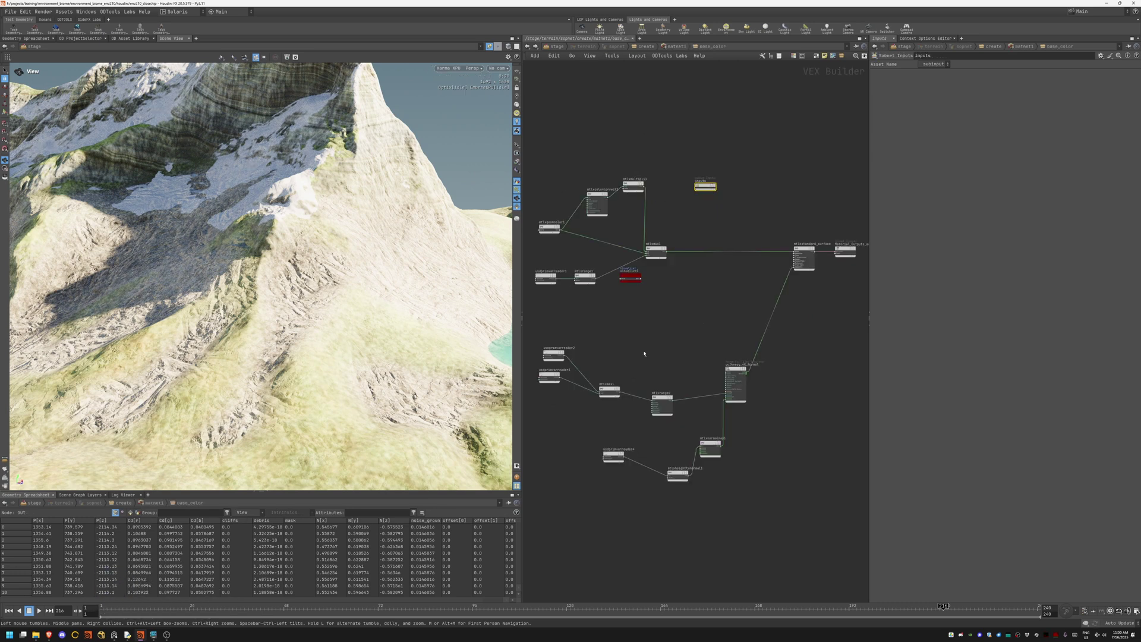
middle_click_drag(644, 353, 666, 314)
left_click(576, 316)
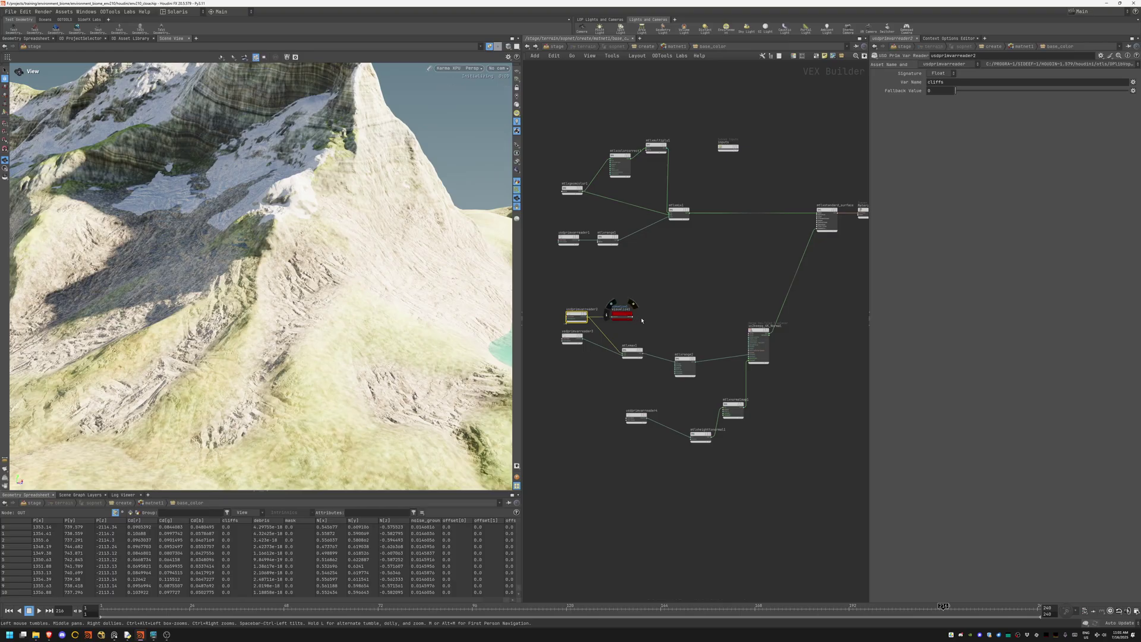
left_click(622, 314)
scroll(315, 192, "down", 5)
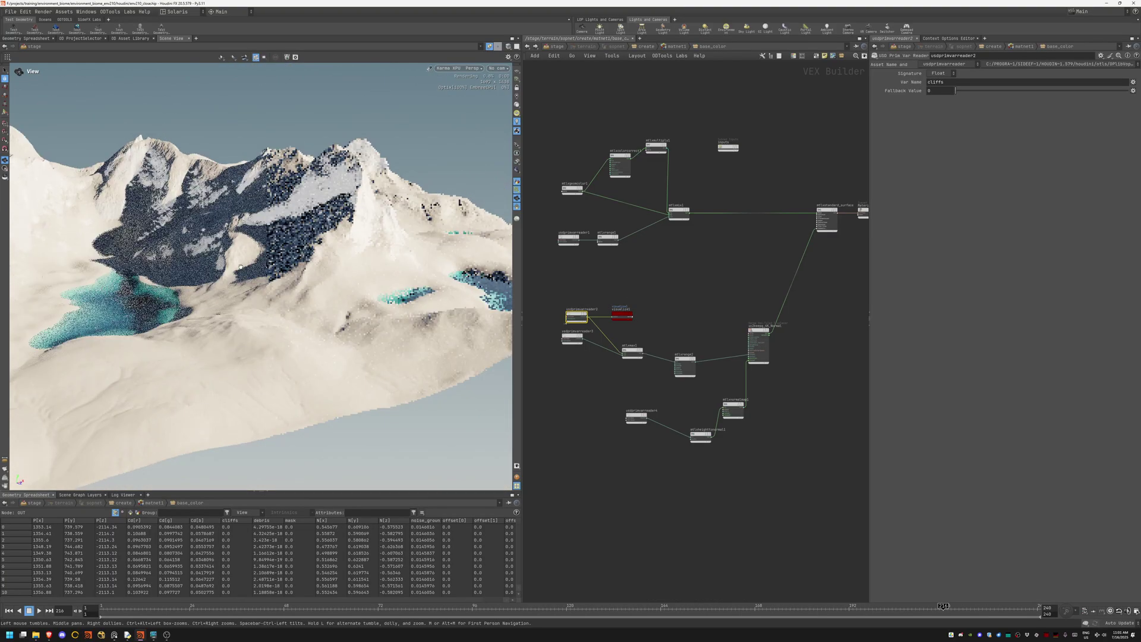
left_click(632, 351)
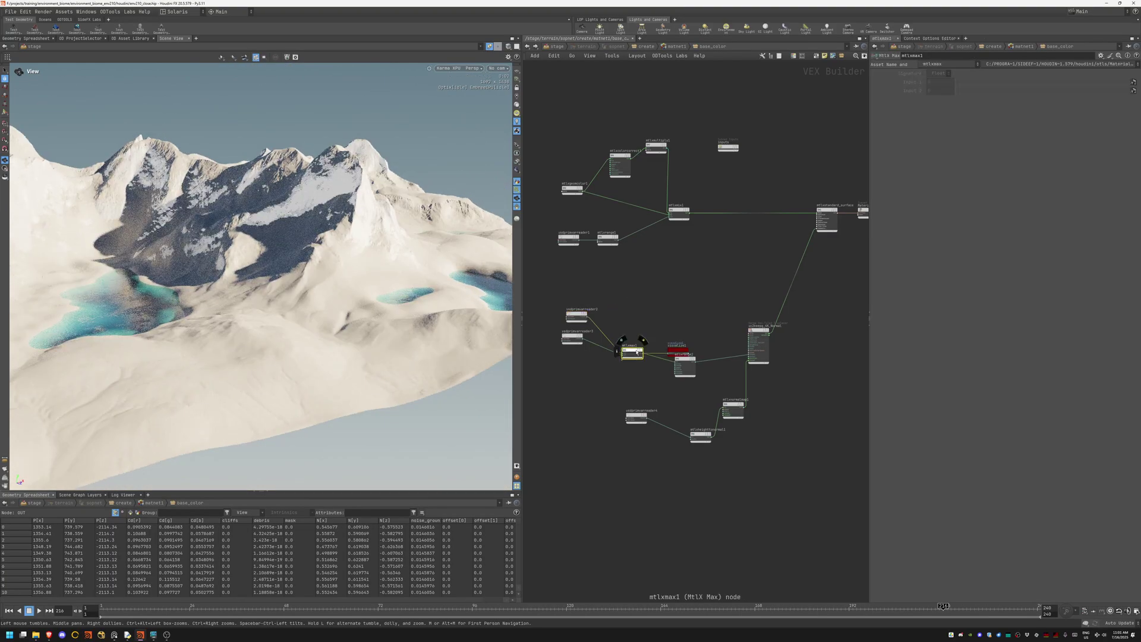
Step: Inspect the debris and noise_ground_mix readers, preview uc2keepg_4K_Normal, then disconnect it from visualize1
left_click(573, 338)
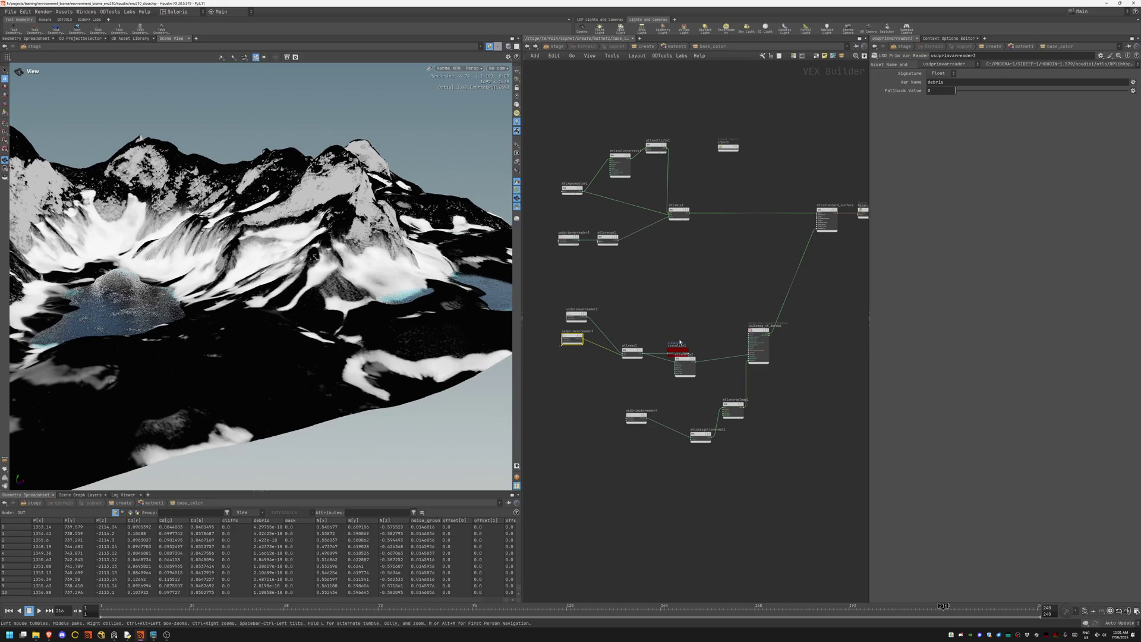
left_click_drag(680, 342, 677, 306)
scroll(683, 389, "up", 2)
scroll(690, 412, "up", 1)
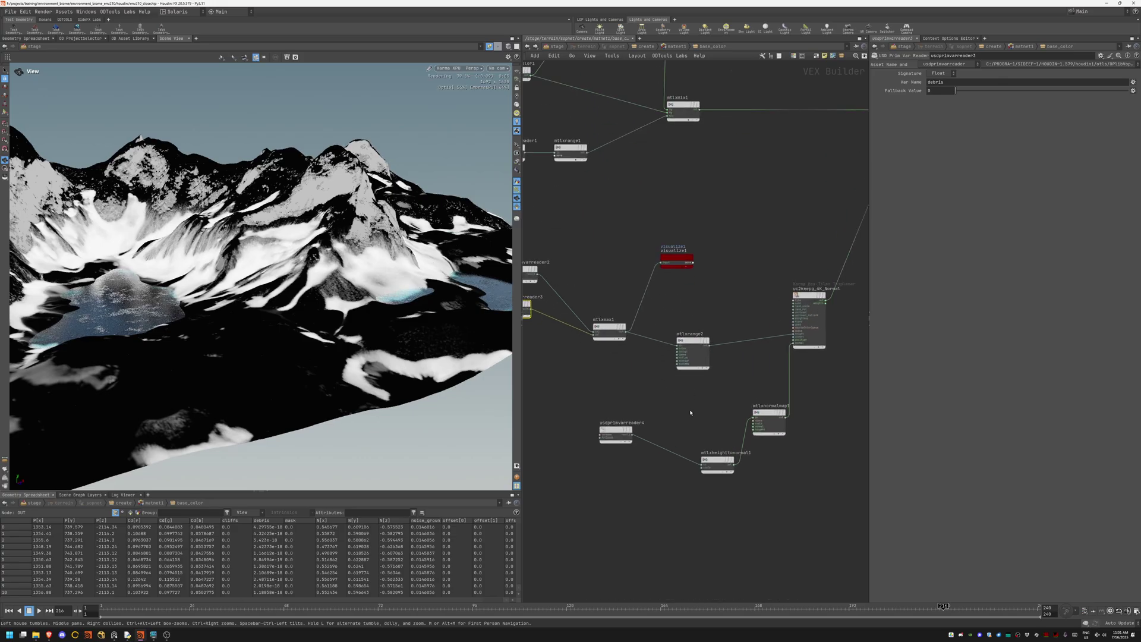
left_click(615, 431)
middle_click_drag(762, 292, 691, 291)
left_click(737, 312)
left_click(721, 276)
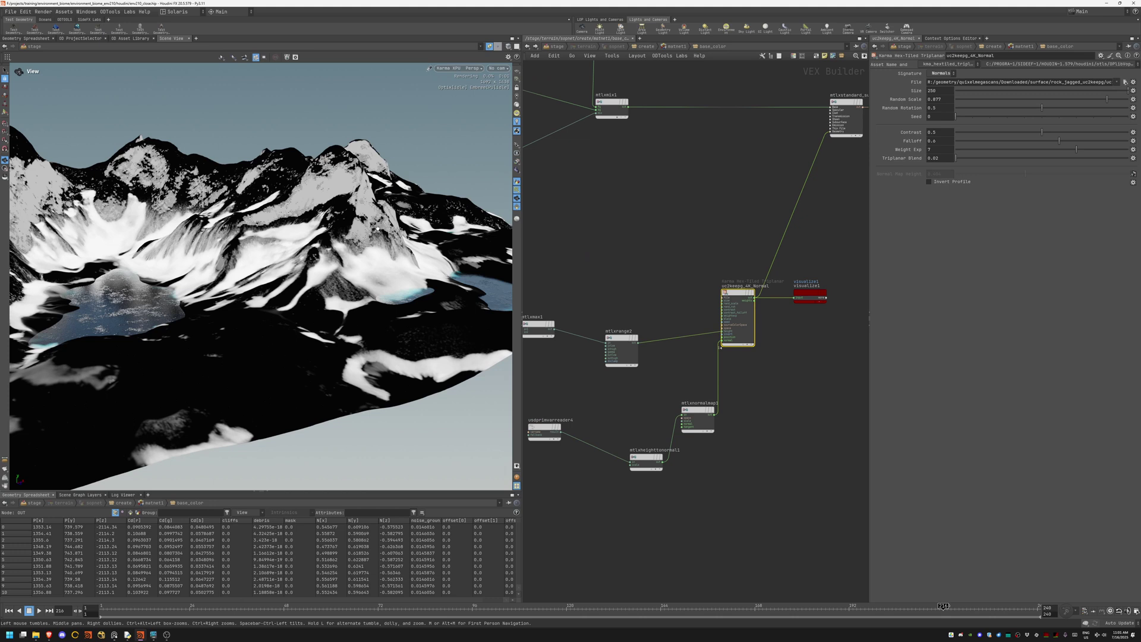
scroll(455, 218, "up", 5)
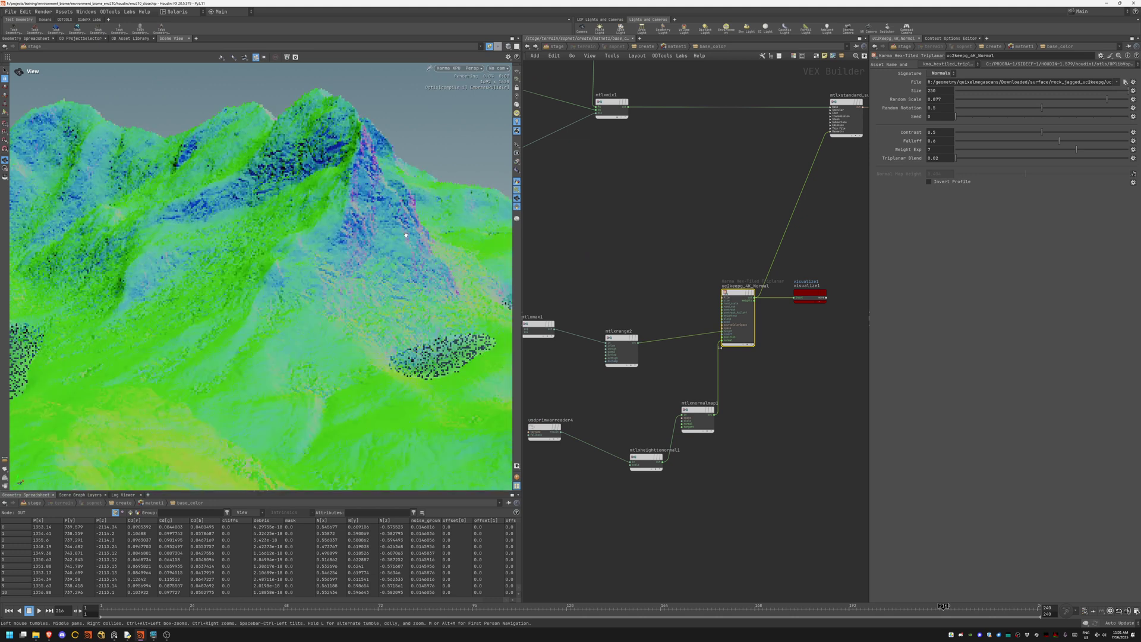
scroll(406, 235, "up", 2)
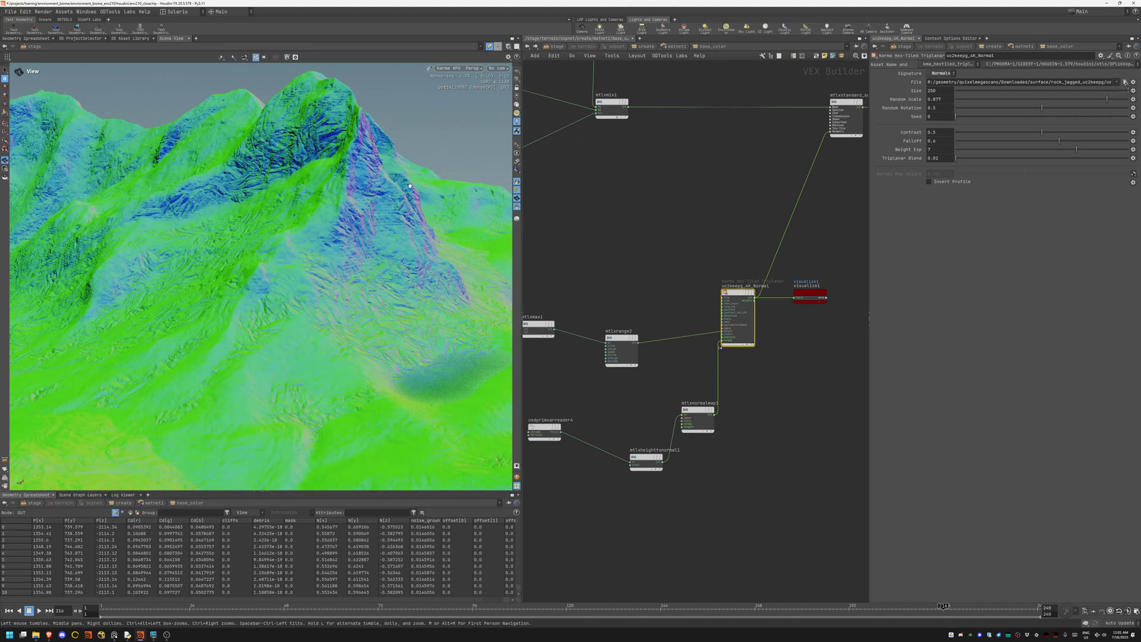
middle_click_drag(663, 284, 574, 365)
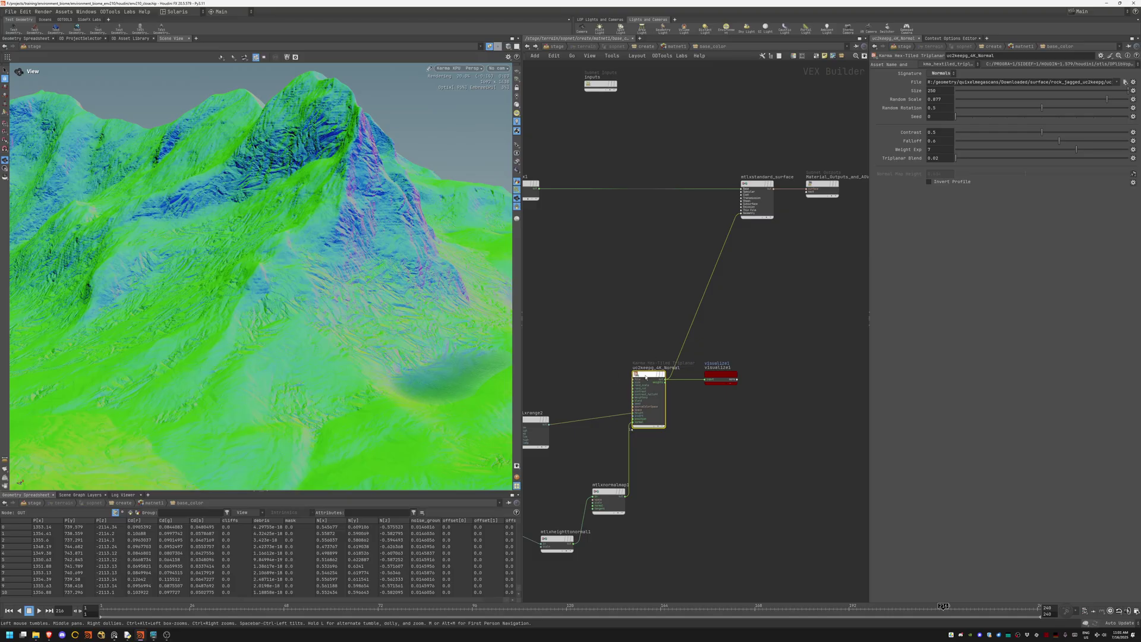
key("ctrl+z")
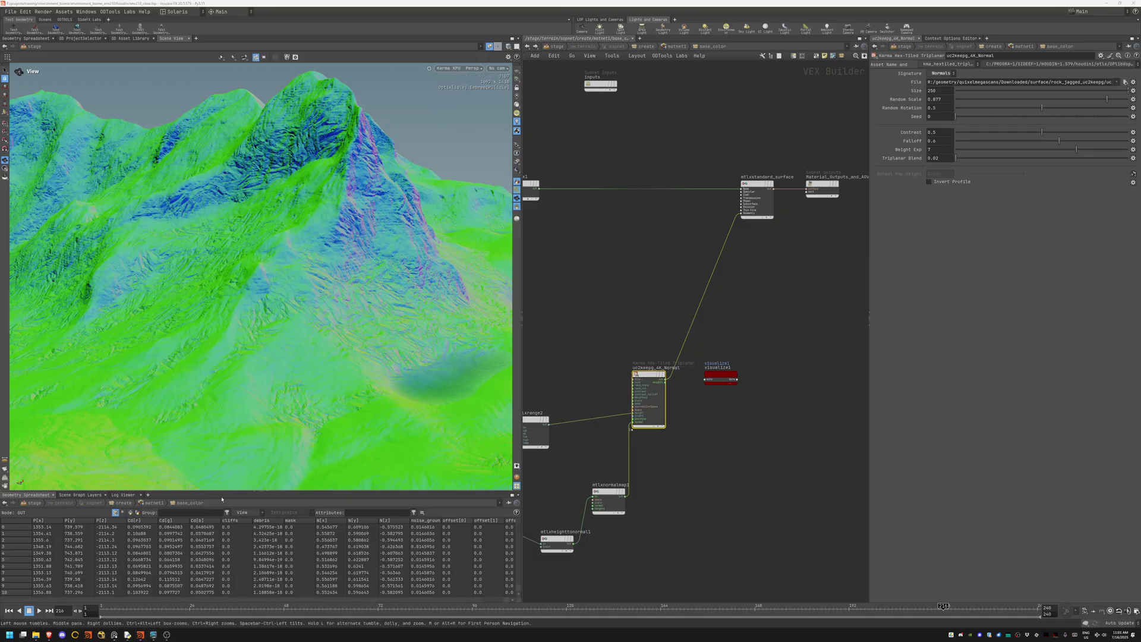
Step: In OpenRV, scrub back to frame 35, circle three sunlit rock faces, then clear the marks
left_click(154, 635)
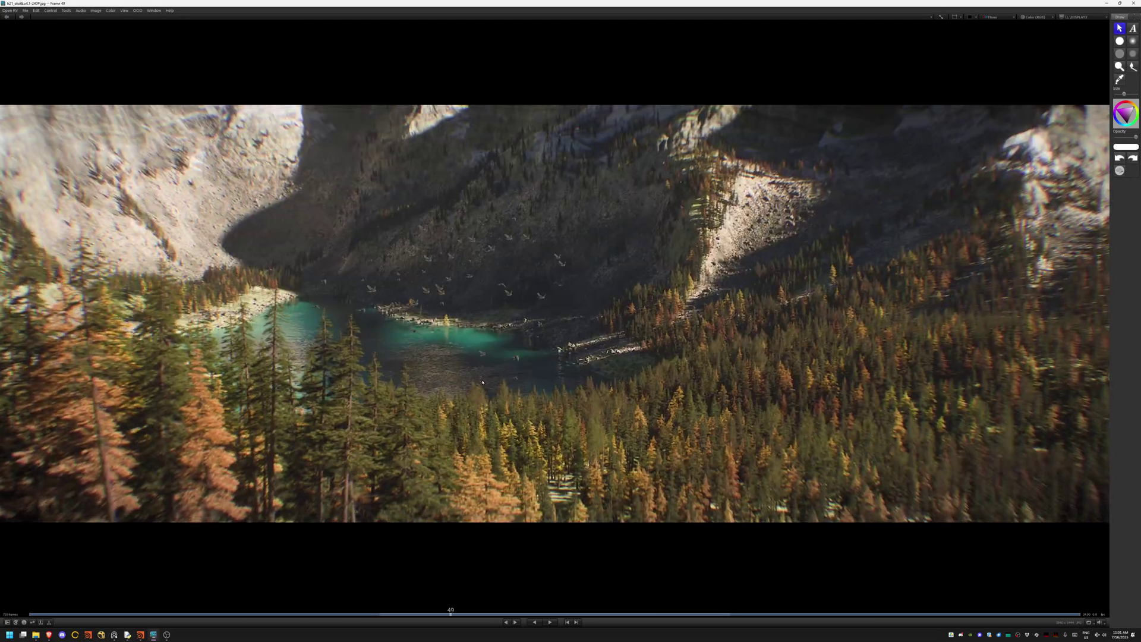
left_click_drag(482, 382, 410, 355)
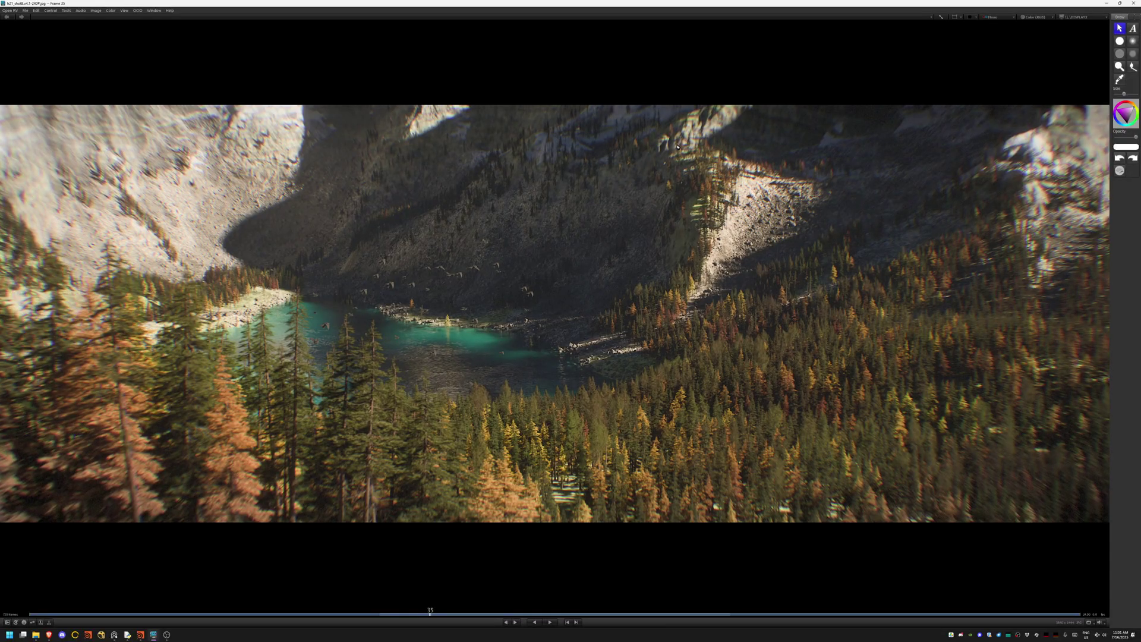
left_click(1119, 42)
left_click_drag(1039, 123, 1093, 183)
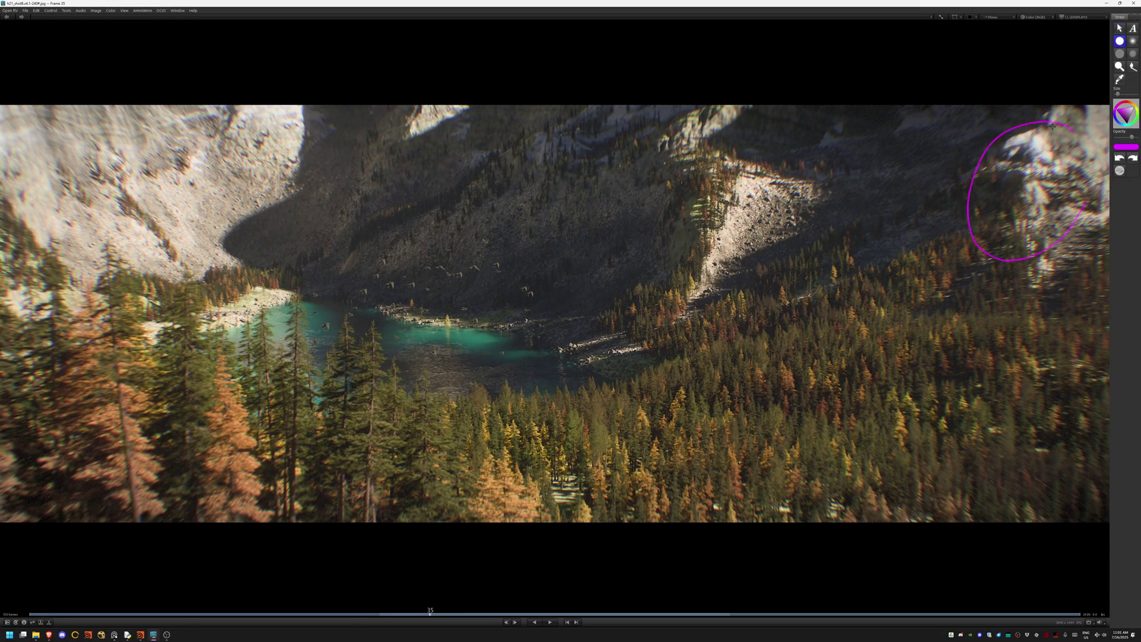
left_click_drag(774, 141, 773, 161)
left_click_drag(233, 114, 259, 123)
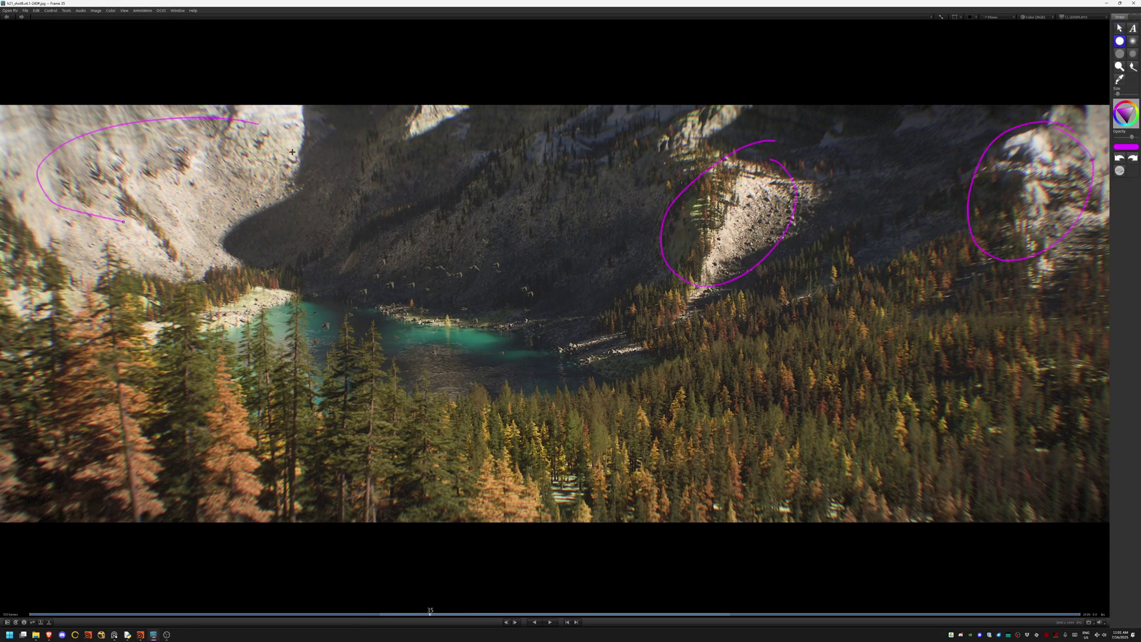
left_click(1119, 170)
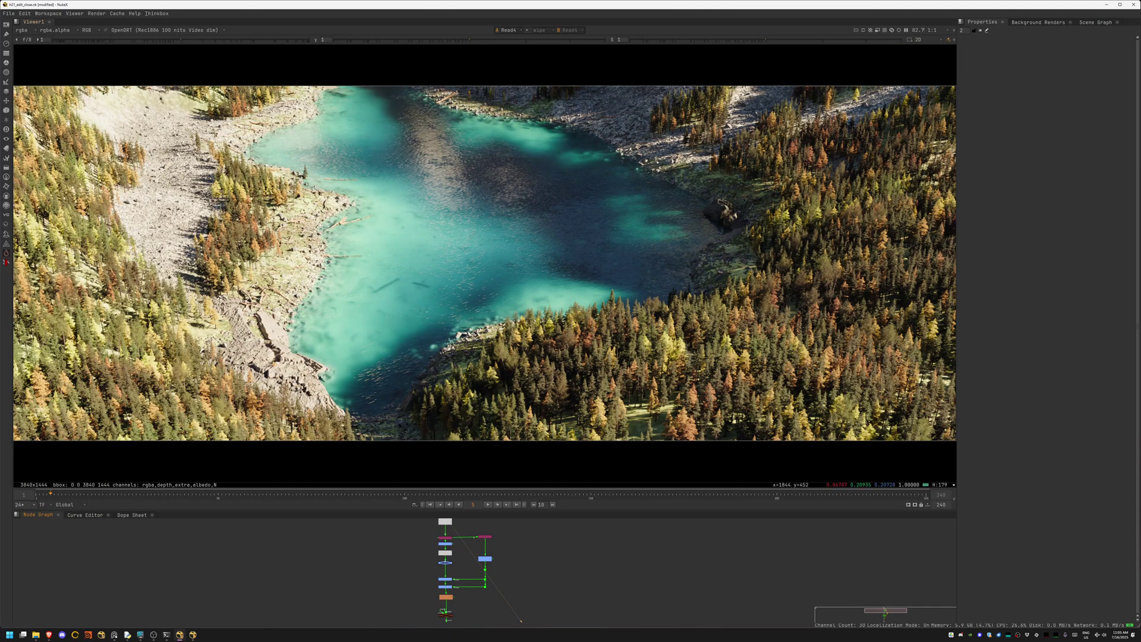
scroll(422, 553, "up", 3)
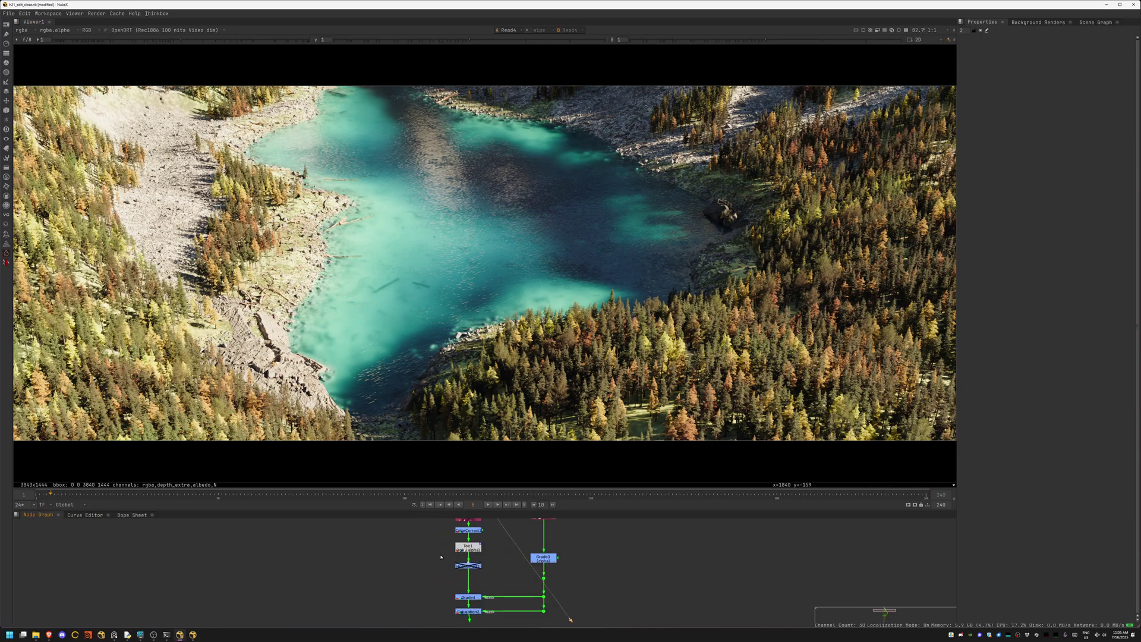
Step: View the lake comp at ColorCorrect1, Shuffle, Grade2 and Saturation2
middle_click_drag(441, 580, 396, 580)
left_click_drag(500, 620, 422, 563)
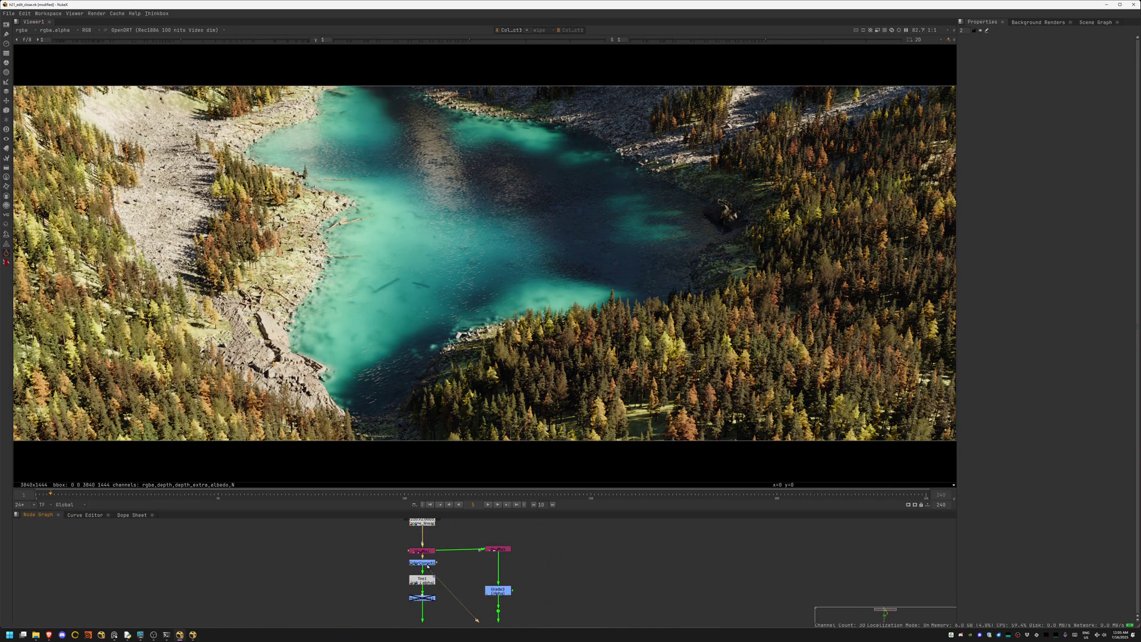
double_click(422, 563)
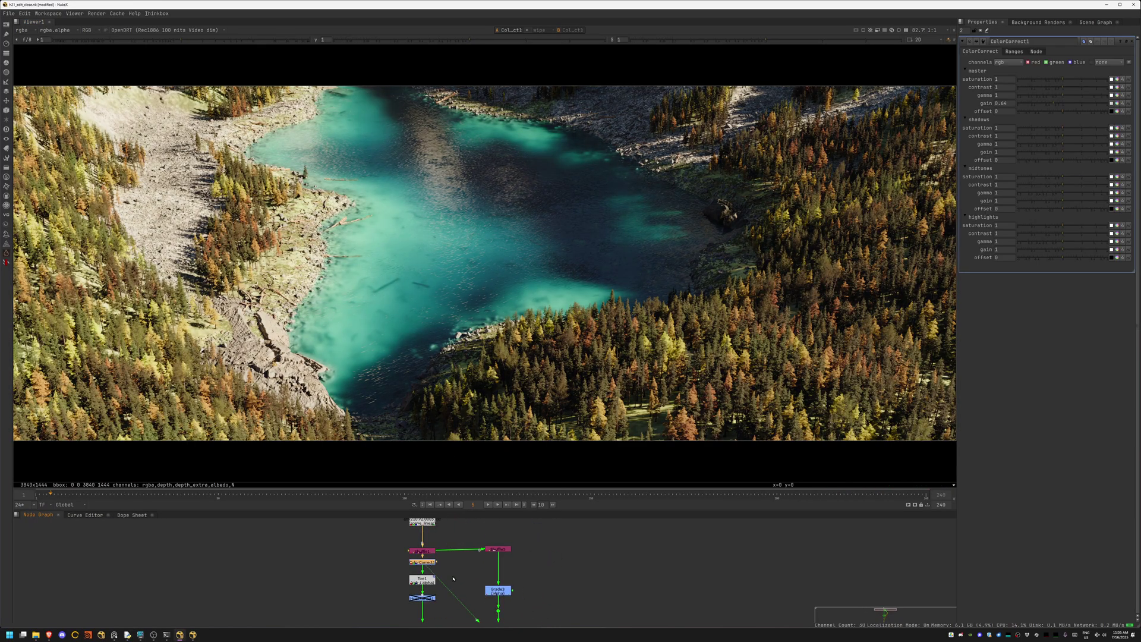
left_click(498, 548)
key("1")
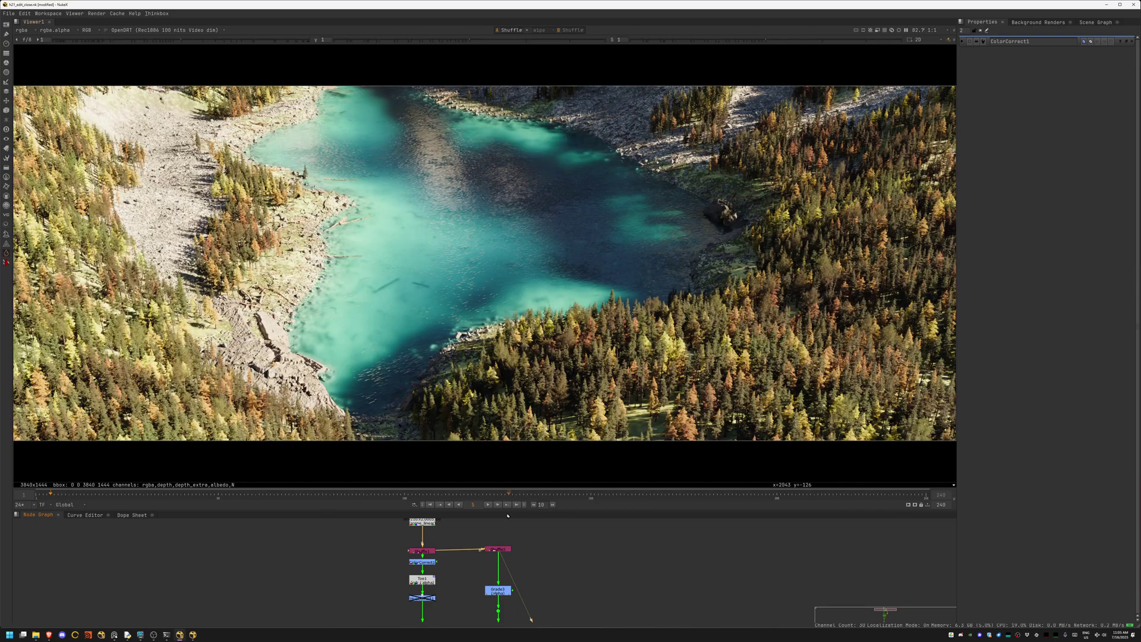
left_click(428, 577)
key("1")
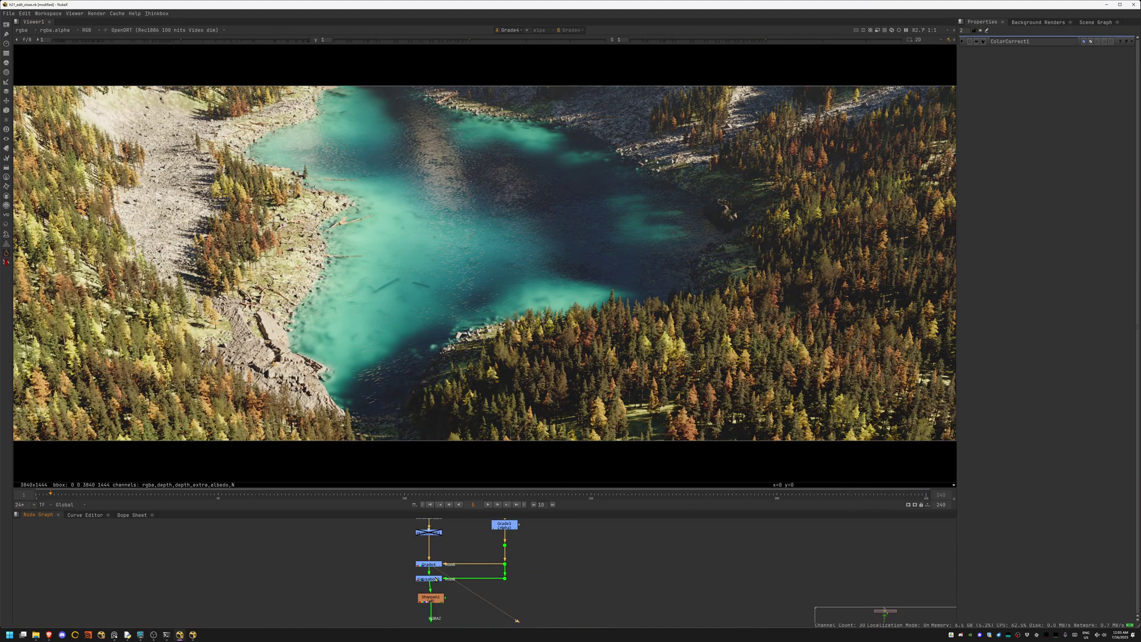
left_click(437, 580)
key("1")
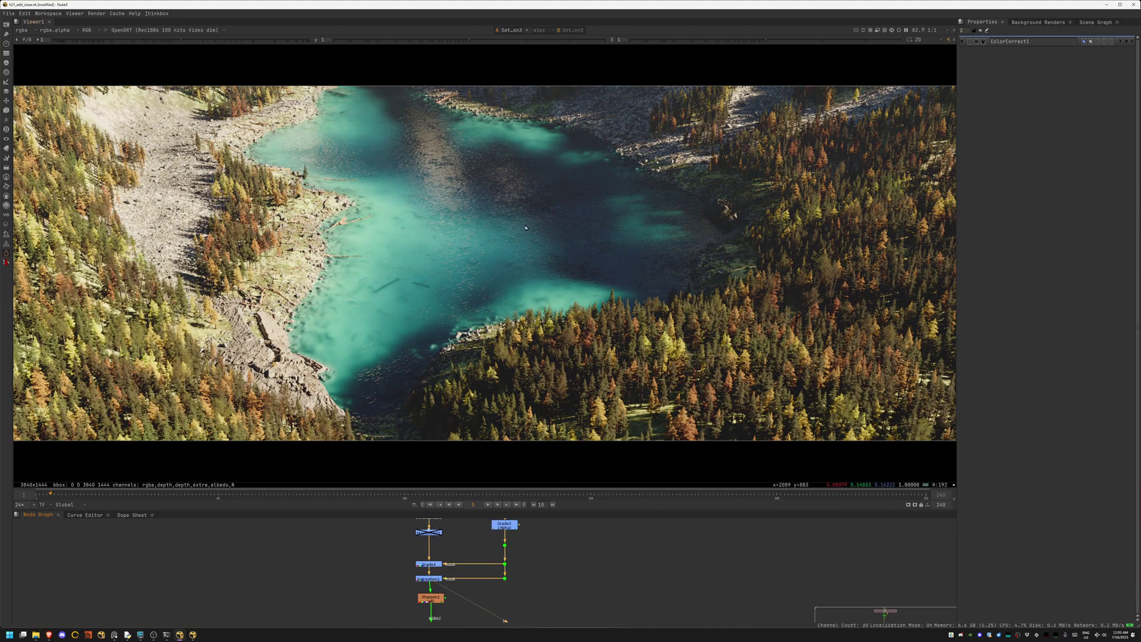
Step: View the LensDistortion, ExponGlow and Keymix2 stages
middle_click_drag(436, 580, 474, 540)
left_click(453, 536)
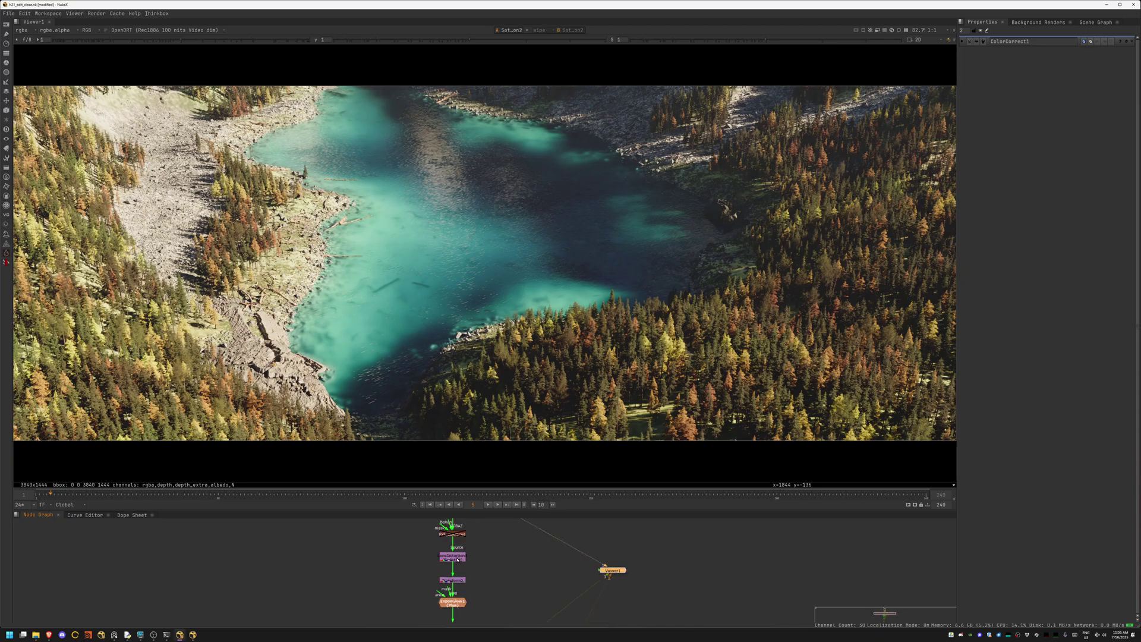
key("1")
middle_click_drag(456, 587, 455, 534)
left_click(453, 551)
key("1")
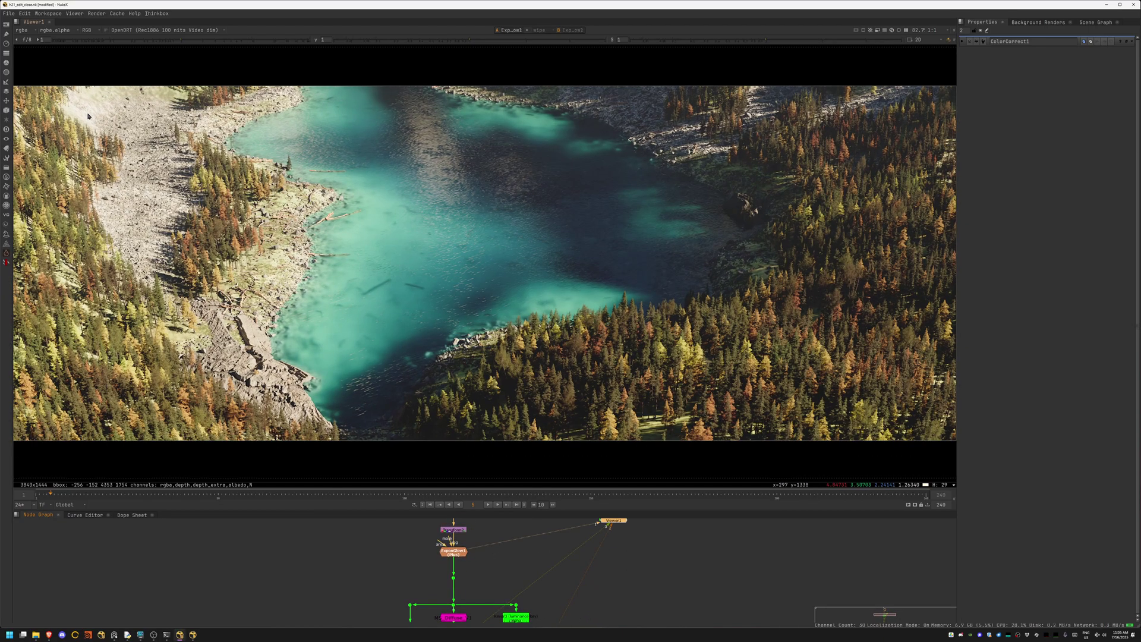
middle_click_drag(454, 592, 449, 542)
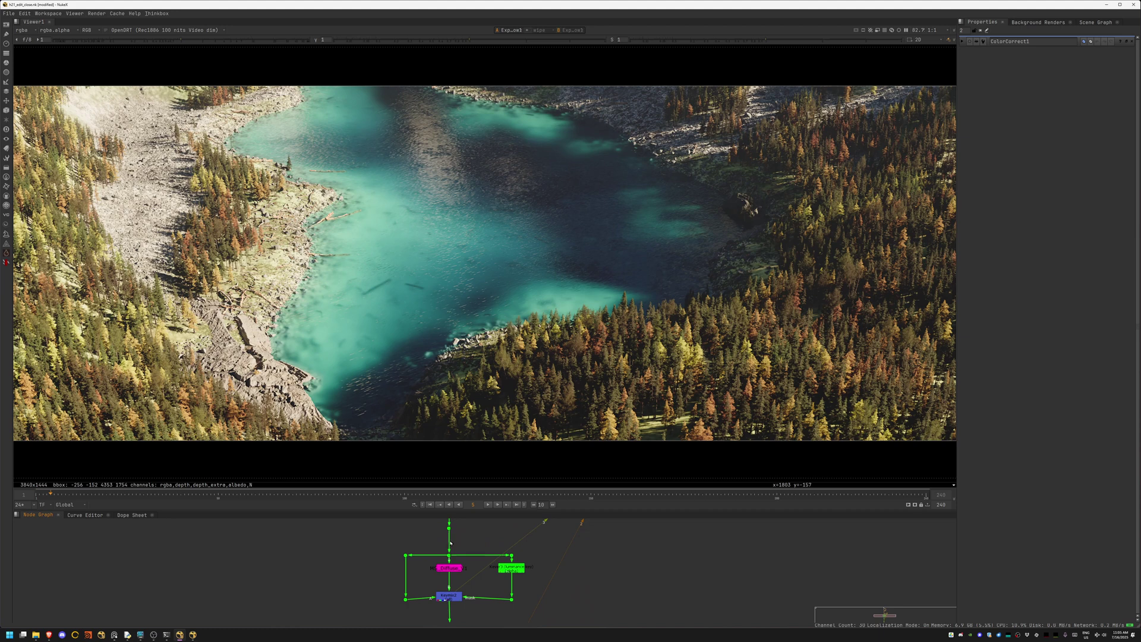
left_click(449, 594)
key("1")
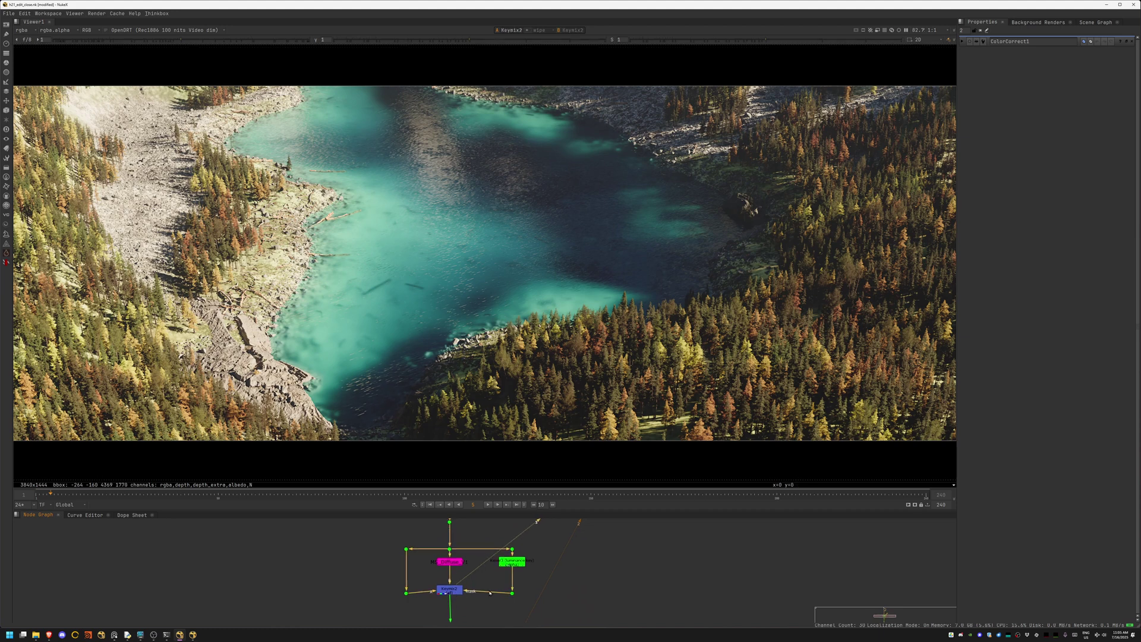
Step: View the Astigmatism1, Chromatik, vignette and grain stages
middle_click_drag(473, 625, 478, 520)
left_click(461, 534)
key("1")
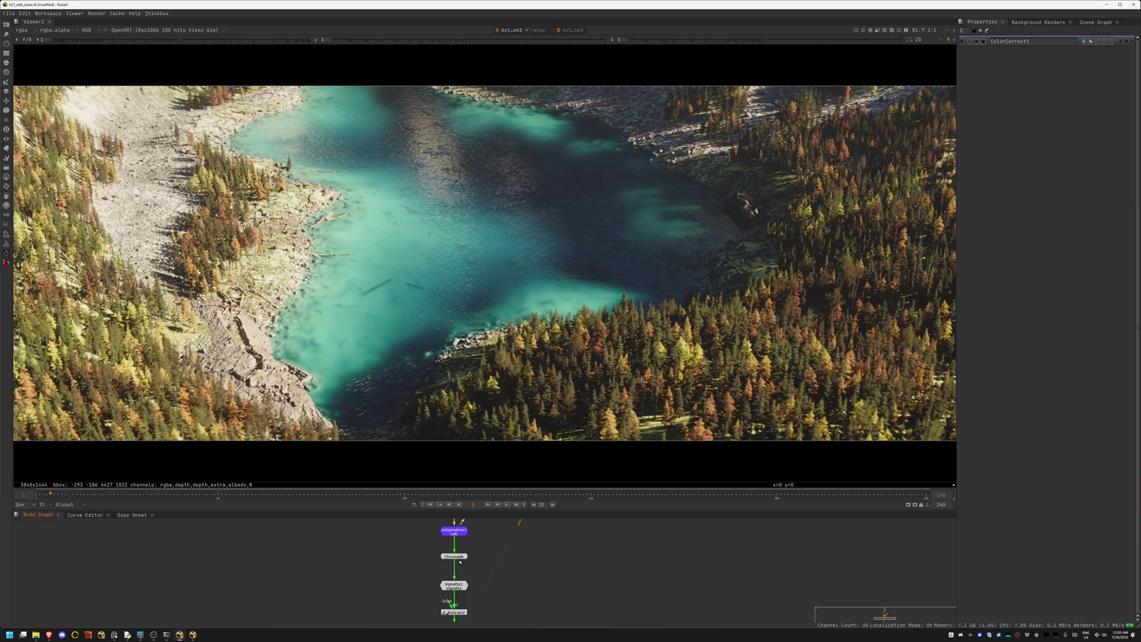
key("1")
left_click(459, 560)
middle_click_drag(496, 574, 486, 530)
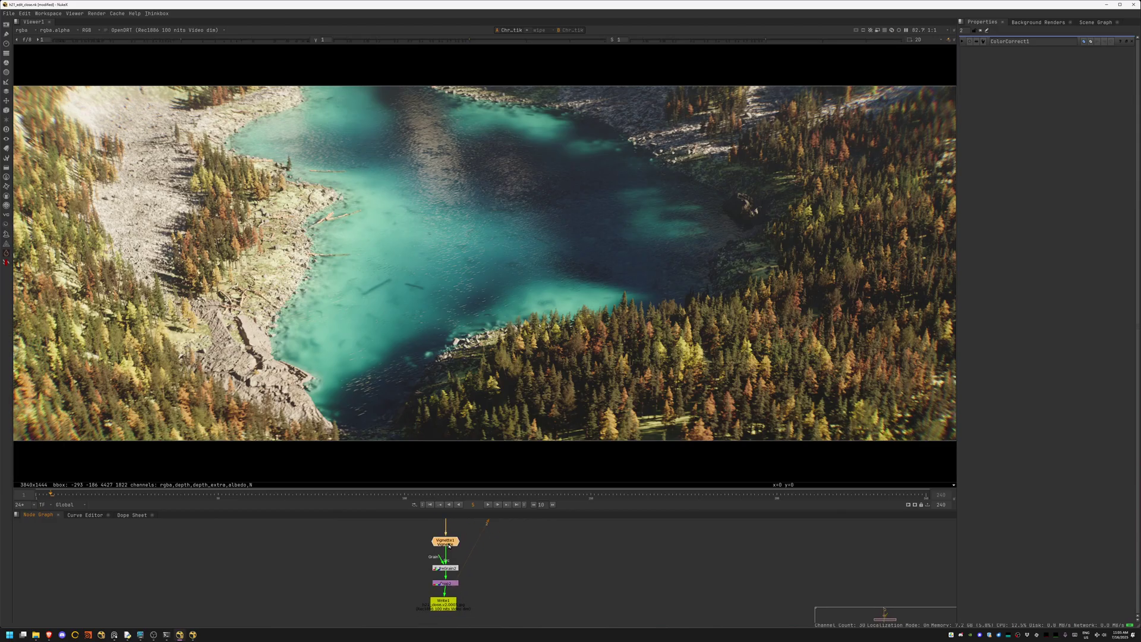
key("1")
key("1")
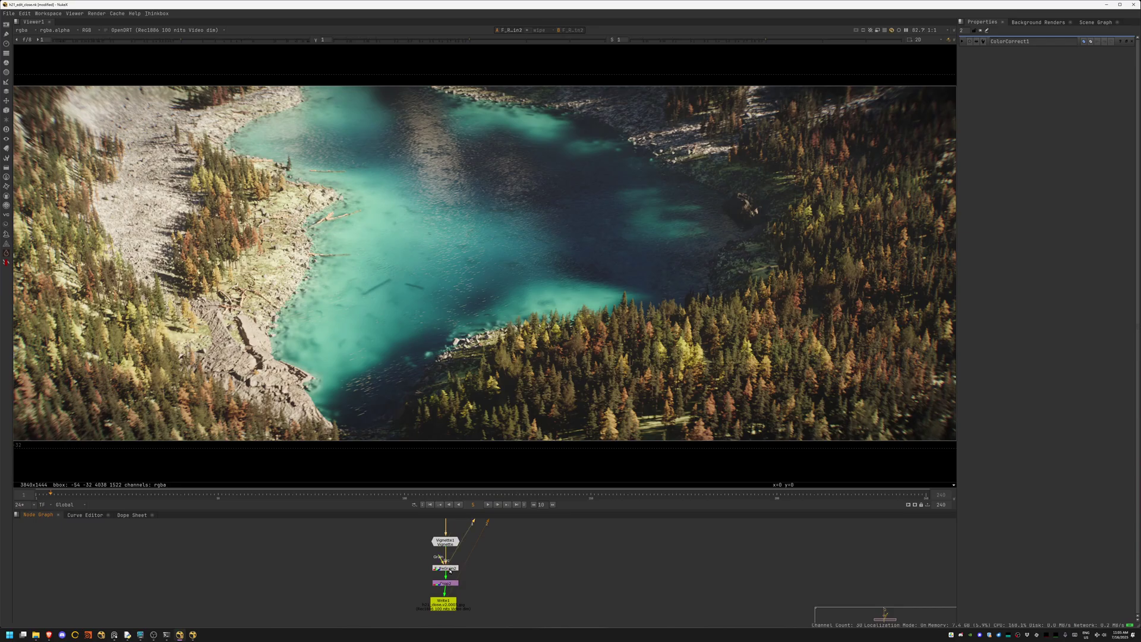
Step: Flip between the Read6 and Read7 renders, ending on Read7
mouse_move(450, 595)
middle_mouse_down()
mouse_move(450, 532)
mouse_move(465, 600)
mouse_move(488, 570)
mouse_move(438, 581)
middle_mouse_up()
key("1")
scroll(443, 581, "down", 3)
scroll(438, 580, "up", 3)
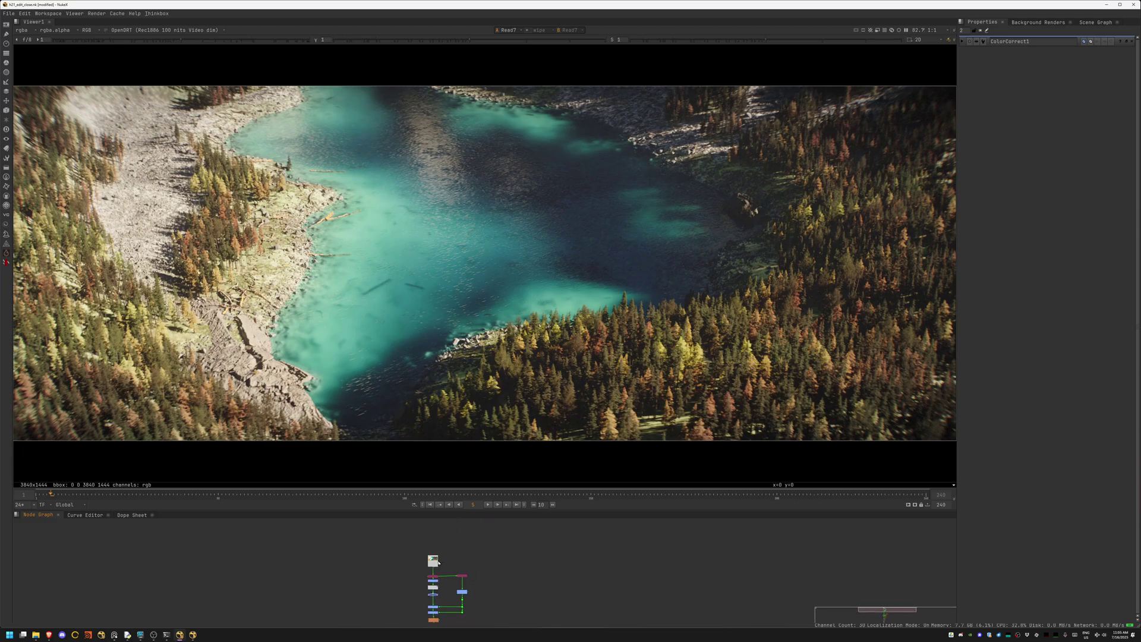
key("1")
key("2")
key("1")
key("2")
key("1")
key("2")
mouse_move(180, 636)
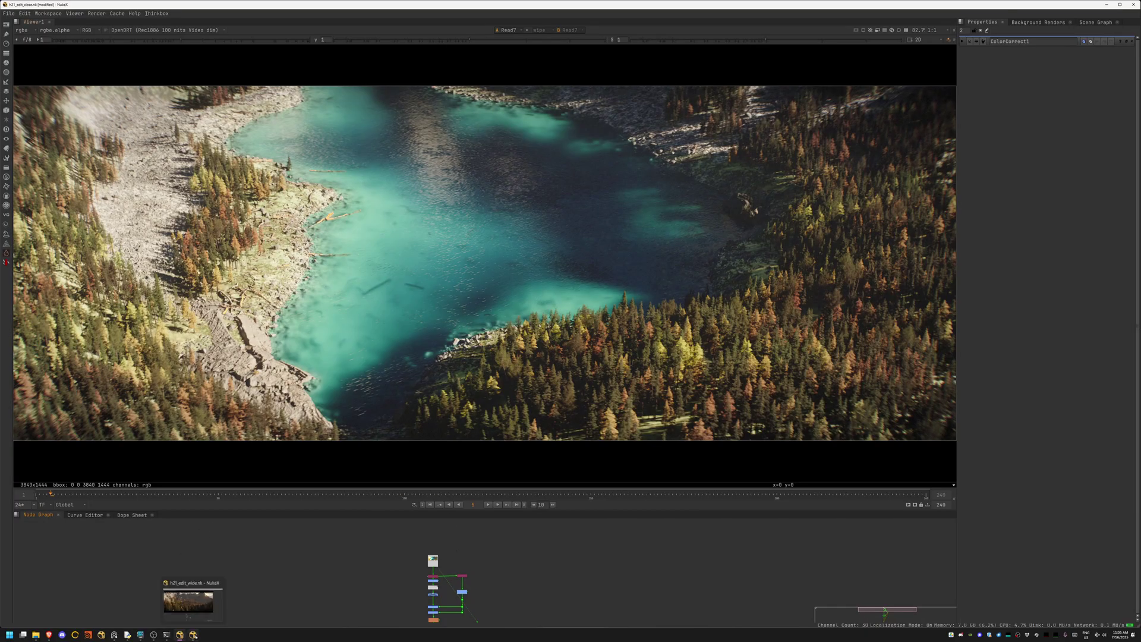
Step: In the valley comp, view the raw Read render, then Grade3 and its alpha matte
left_click(193, 597)
left_click(444, 498)
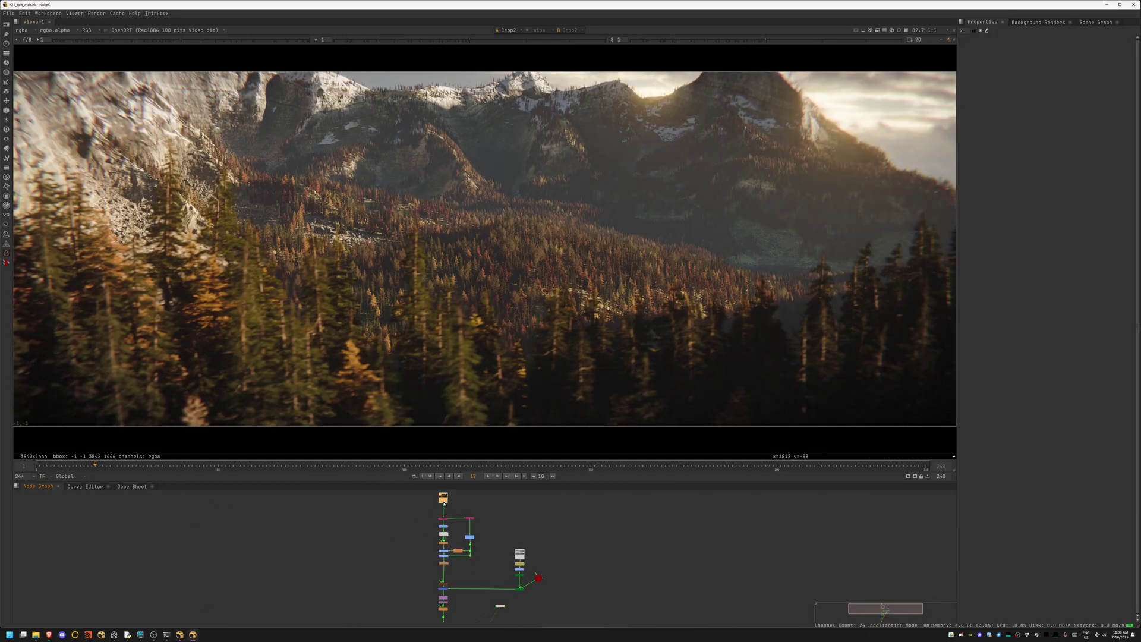
key("1")
scroll(430, 525, "up", 2)
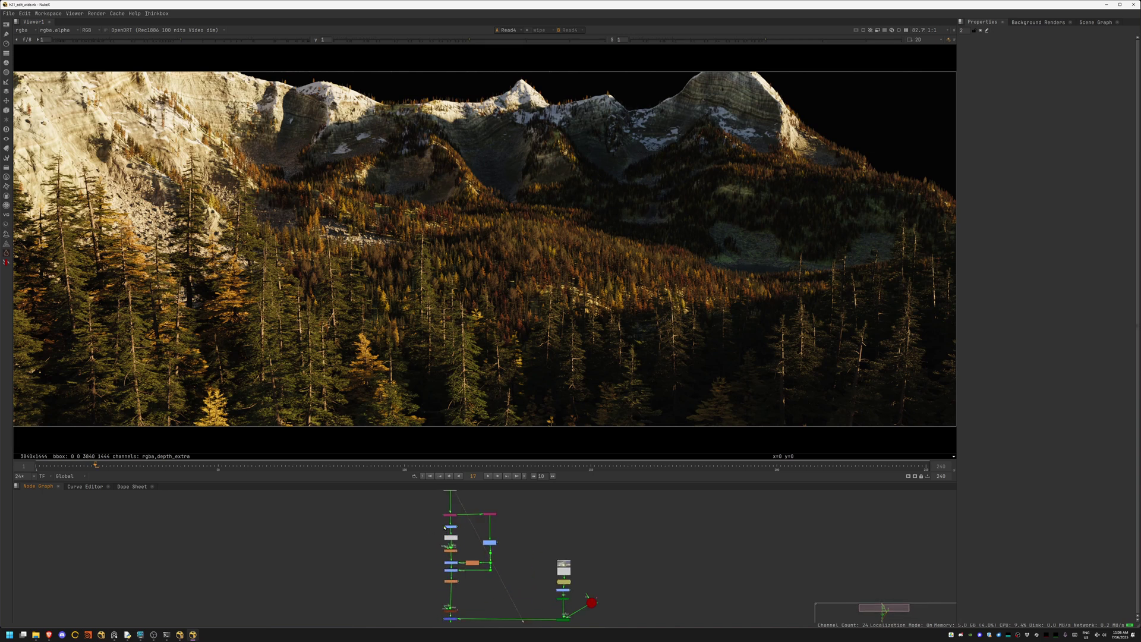
left_click(492, 541)
key("1")
key("a")
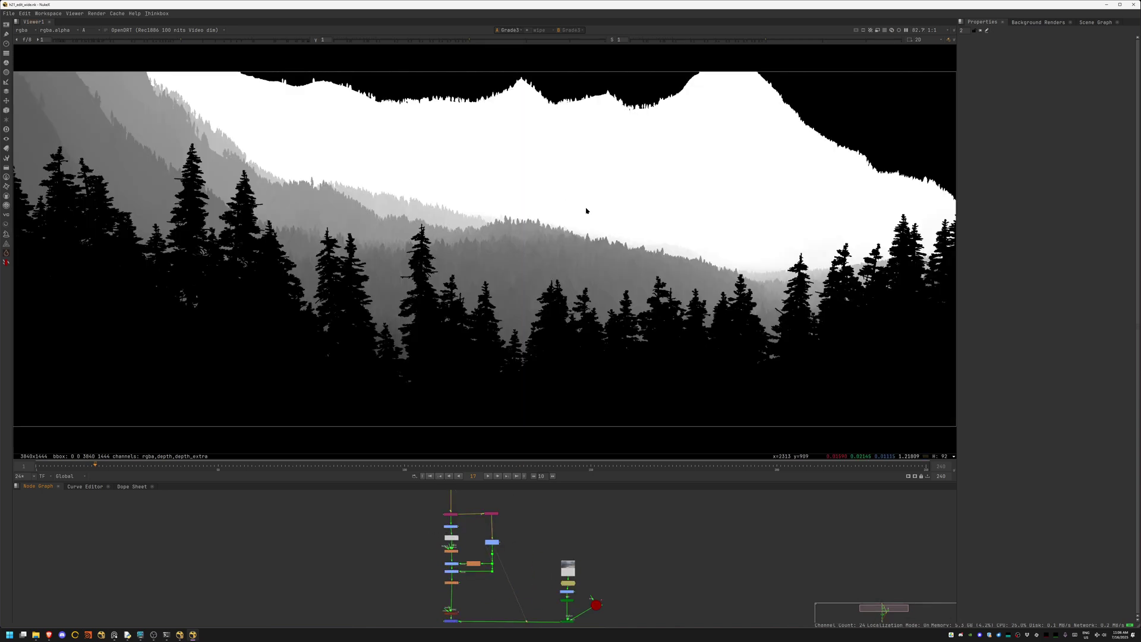
scroll(504, 533, "up", 2)
scroll(505, 533, "down", 1)
scroll(446, 571, "up", 1)
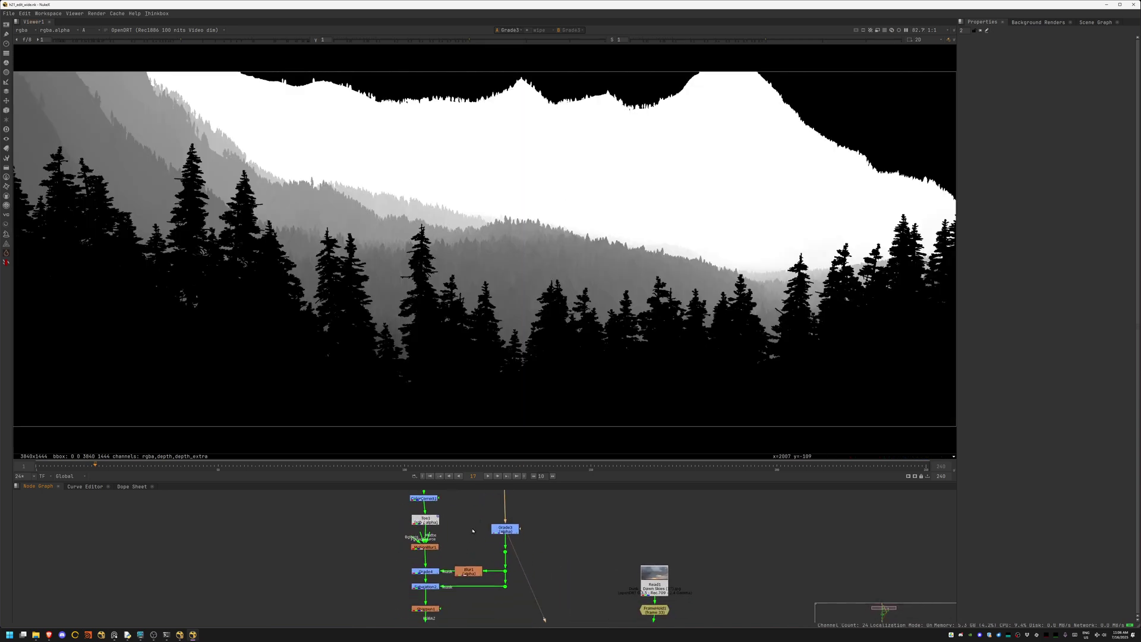
Step: View Grade4, toggle the grade with D to compare, then view PxF_ZDefocus
left_click(432, 578)
key("1")
key("a")
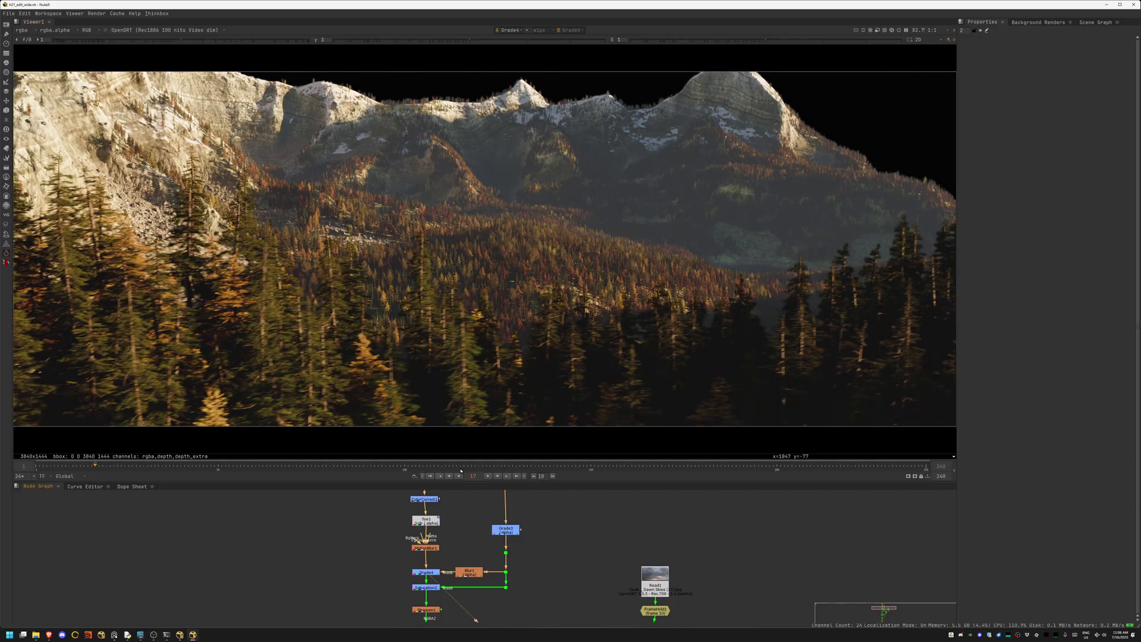
key("d")
key("d")
key("d")
key("d")
left_click(429, 589)
middle_click_drag(429, 593, 421, 521)
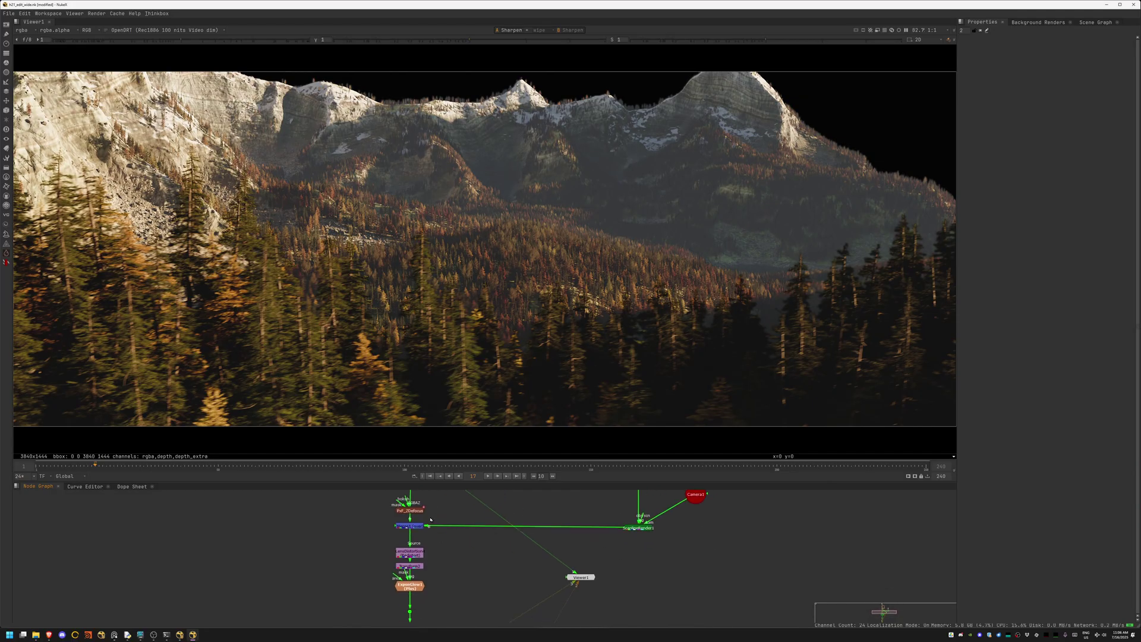
key("1")
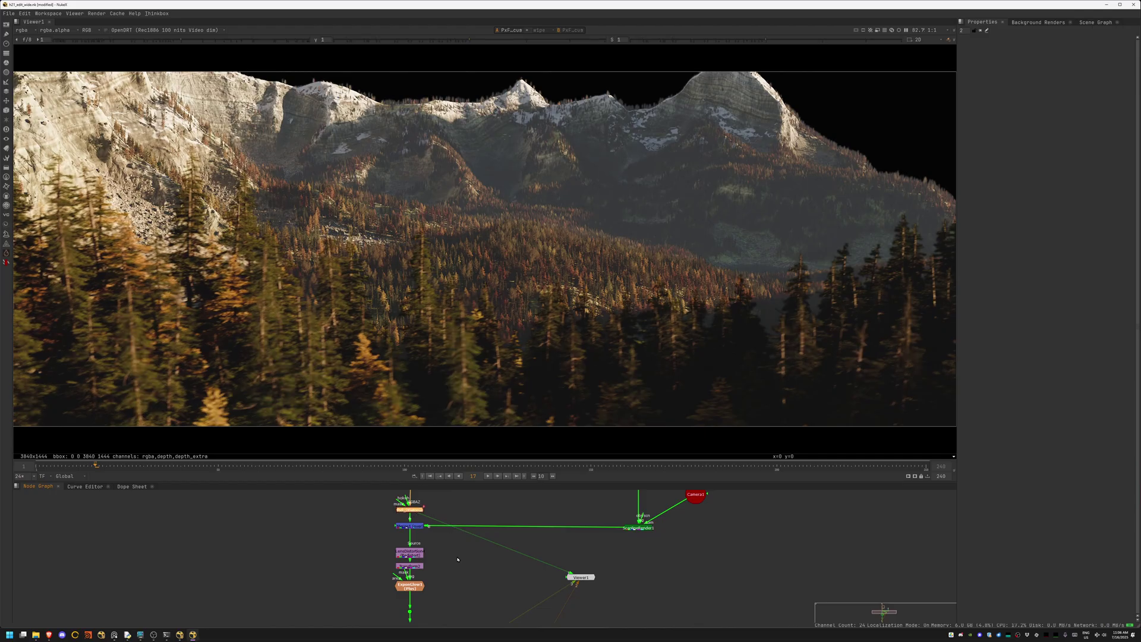
middle_click_drag(457, 560, 514, 538)
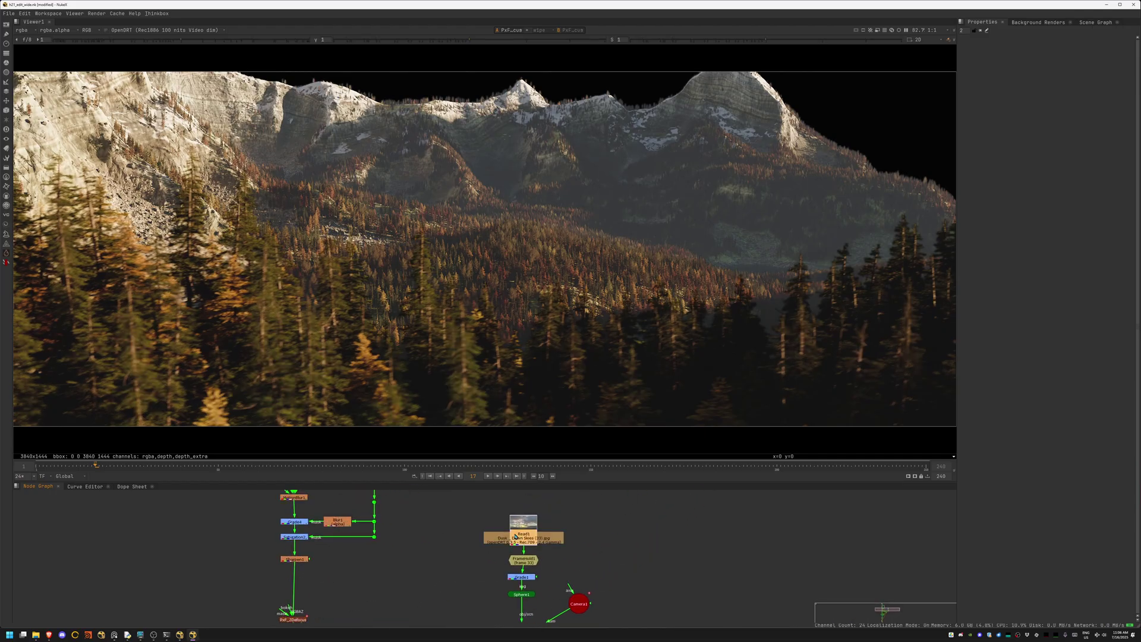
Step: View the Read1 cloud plate fitted in the viewer, then the FrameHold1 frame
key("1")
key("f")
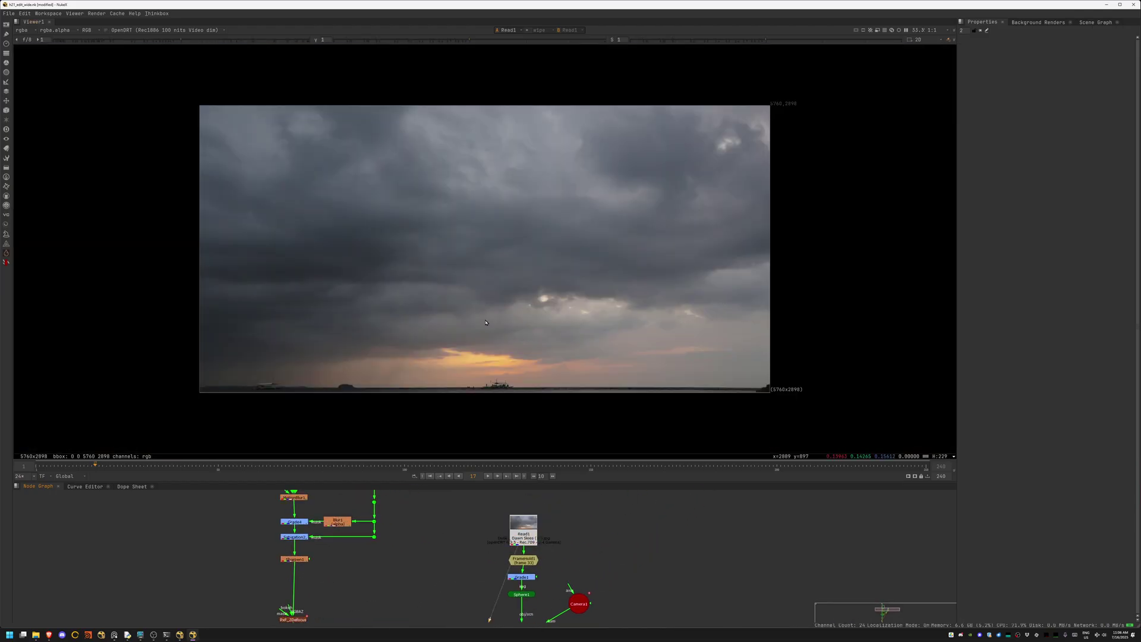
middle_click_drag(465, 570, 441, 534)
left_click(499, 523)
key("1")
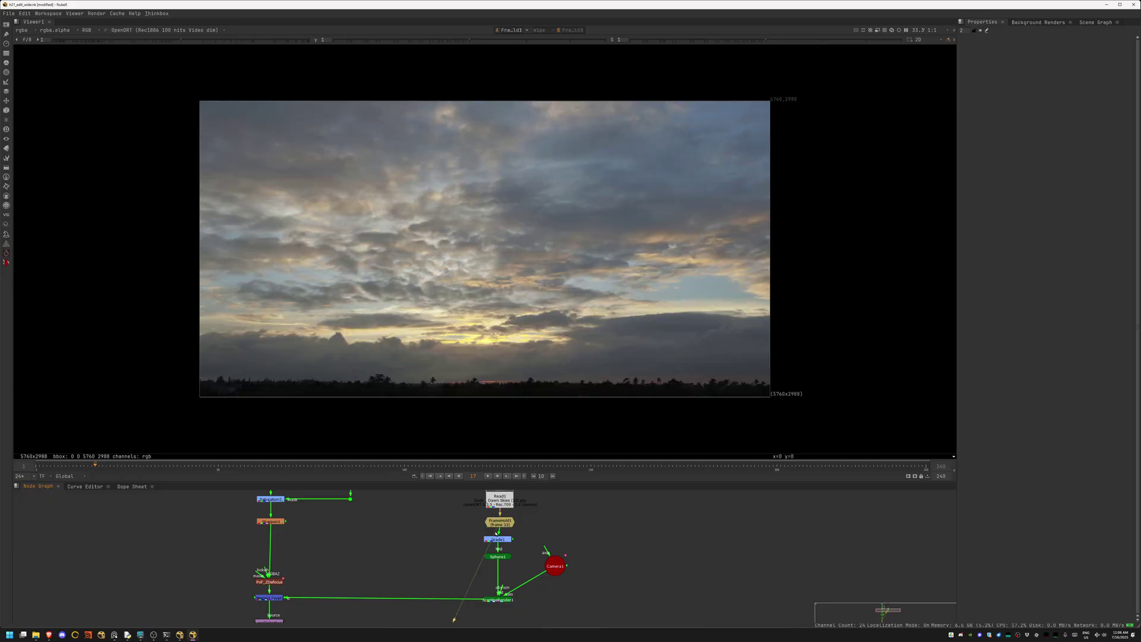
Step: Orbit the cloud-textured Sphere1 in 3D, then view the ScanlineRender sky in 2D
left_click(499, 557)
key("1")
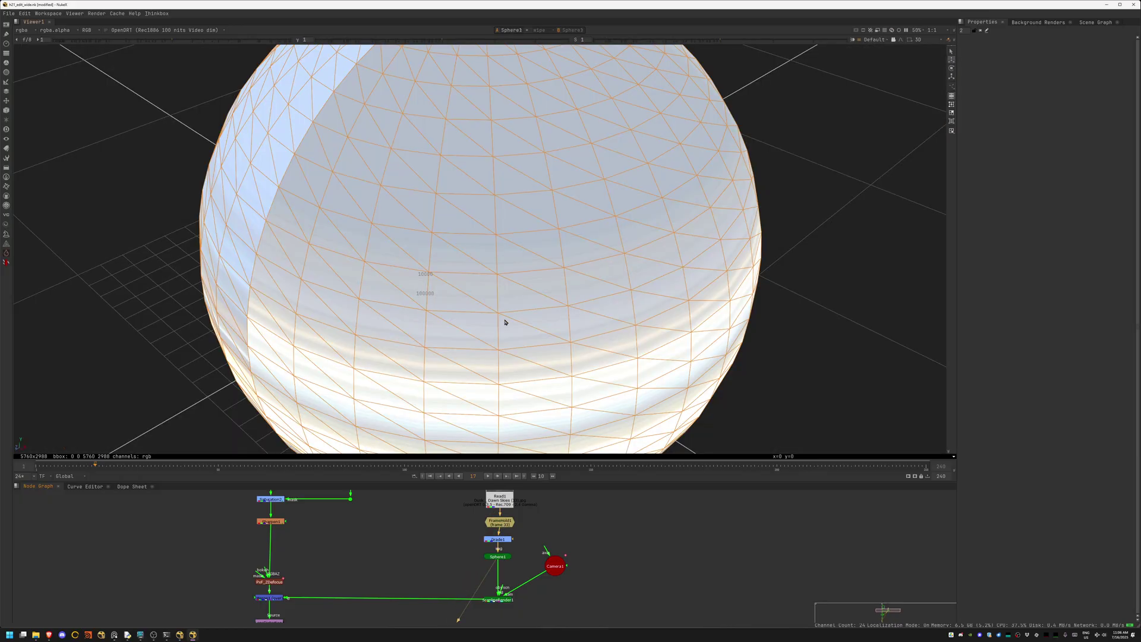
middle_click_drag(633, 271, 832, 259)
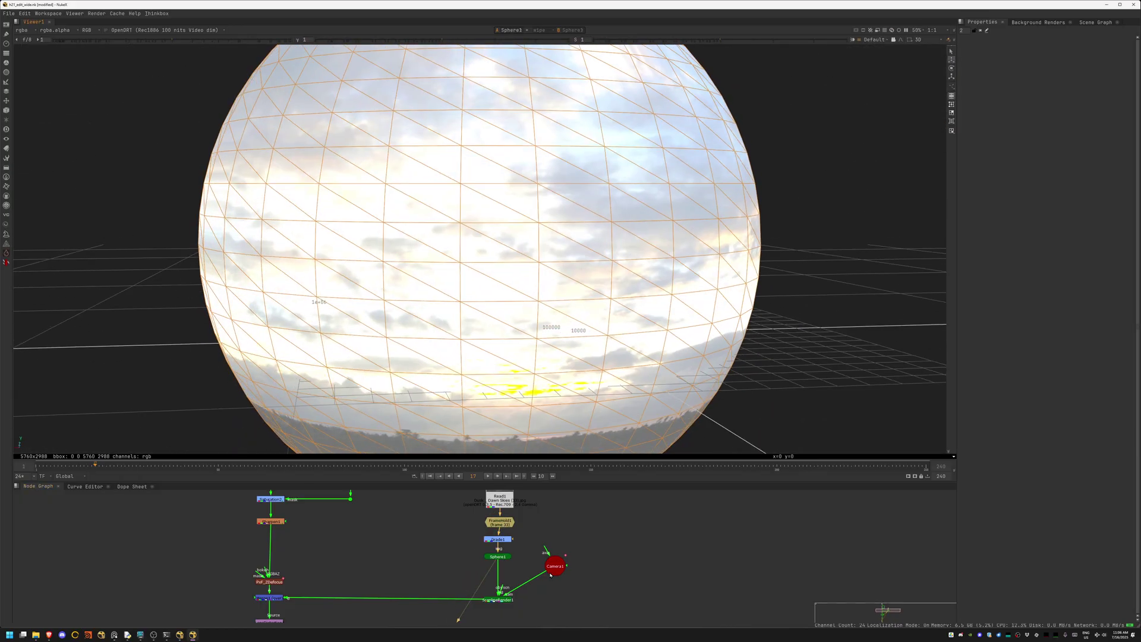
left_click(499, 594)
key("1")
key("Tab")
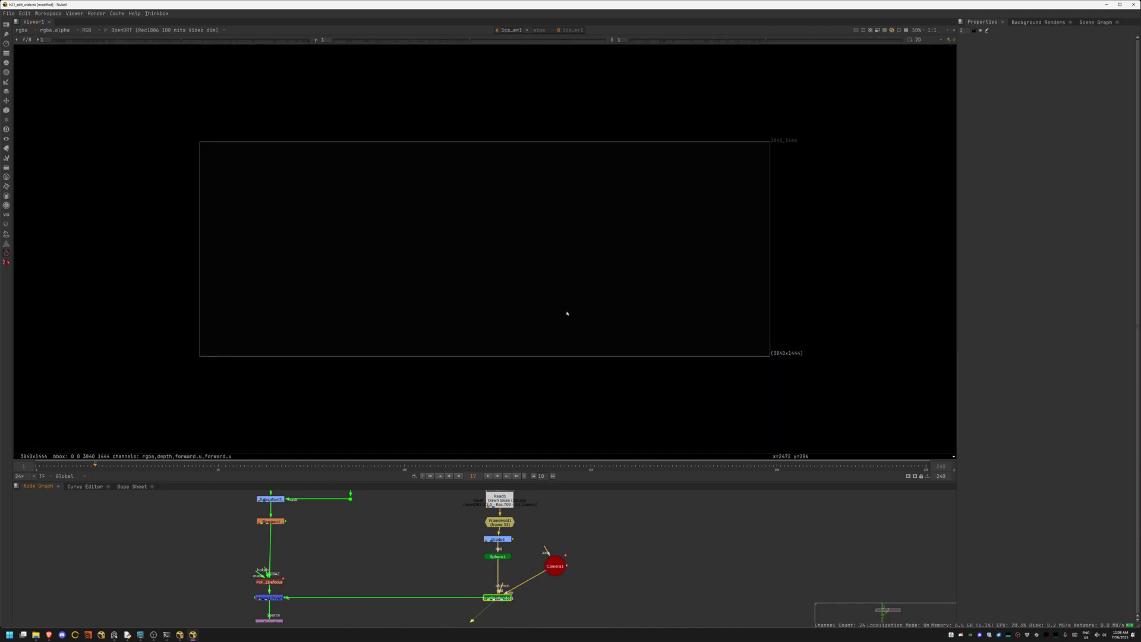
Step: View Merge1 and ExposureGlow, then toggle Keymix2 off and on to compare the glow
middle_click_drag(319, 583, 414, 532)
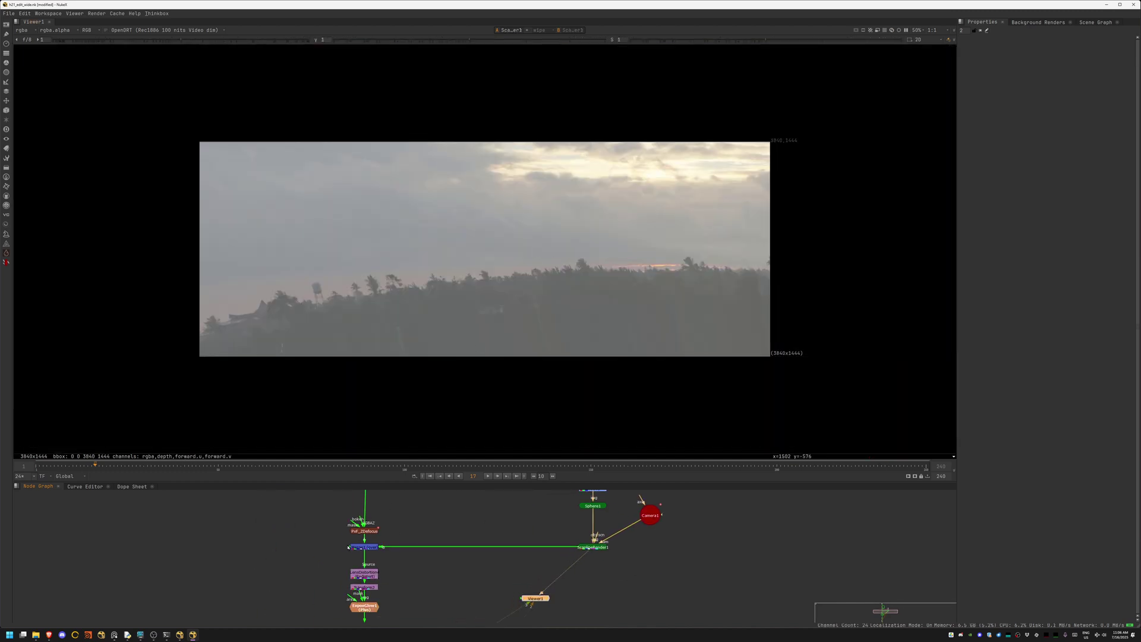
key("1")
middle_click_drag(400, 583, 412, 545)
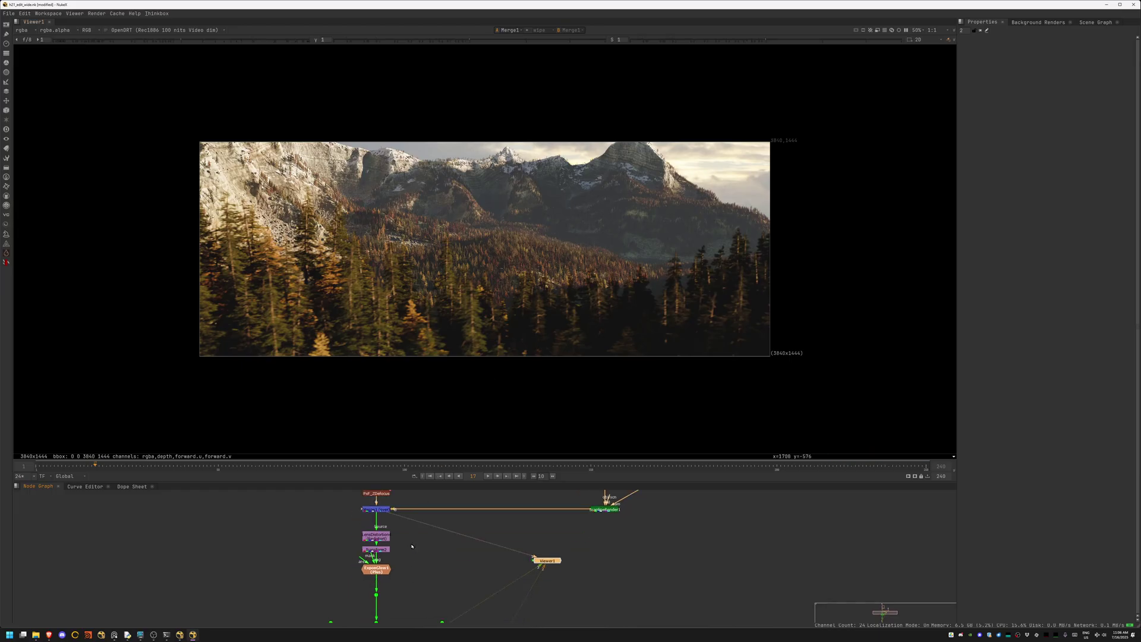
scroll(392, 571, "up", 2)
key("1")
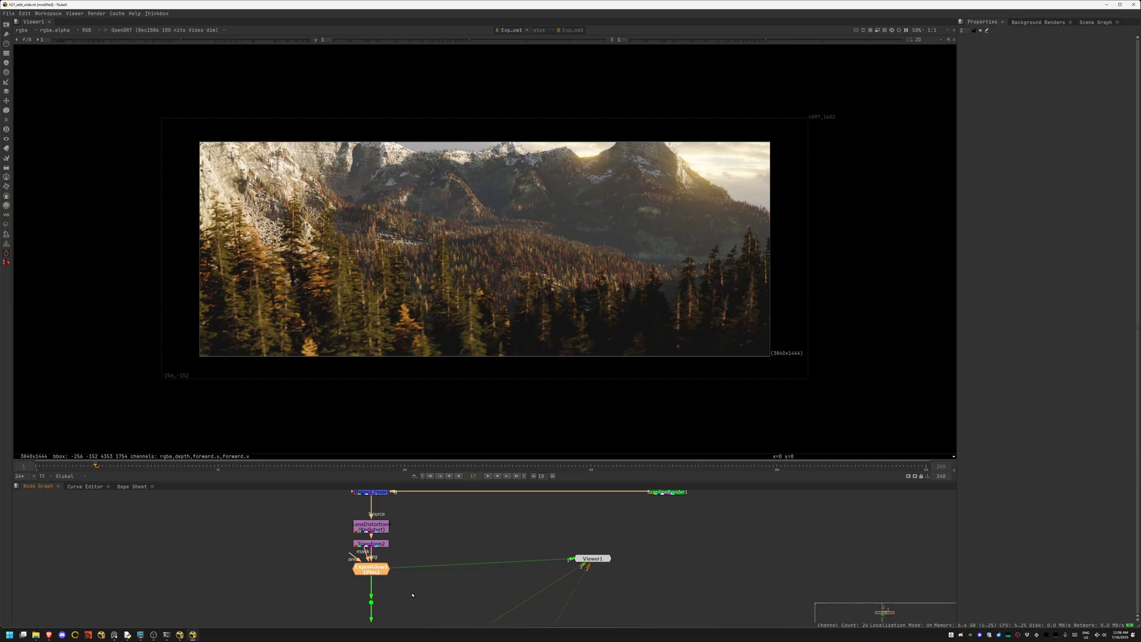
middle_click_drag(412, 595, 397, 500)
left_click(393, 578)
key("1")
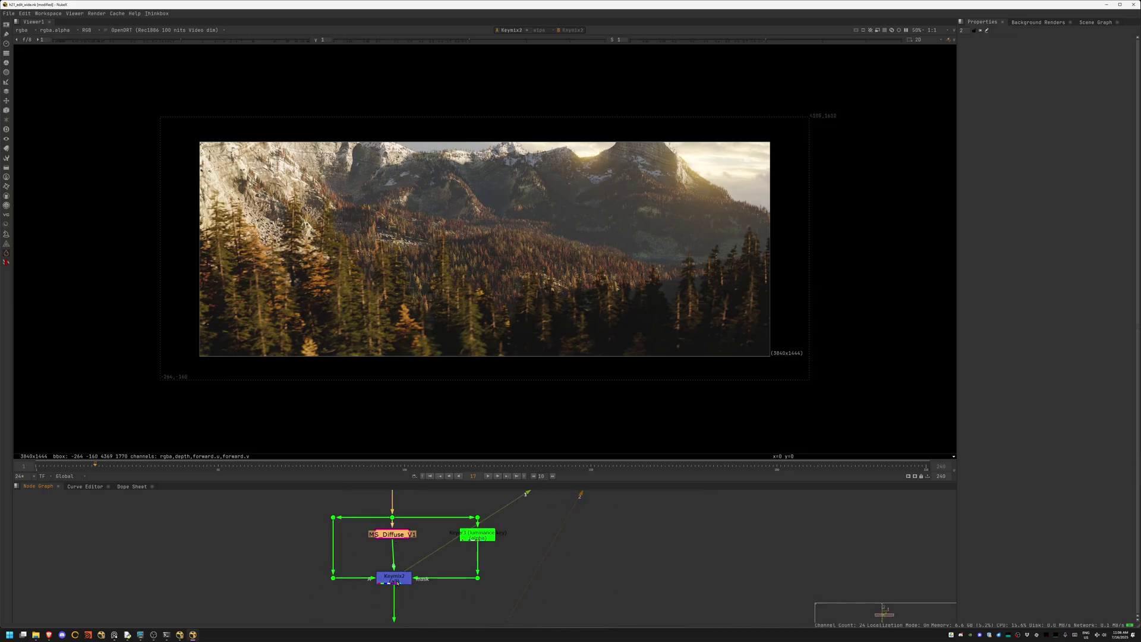
key("d")
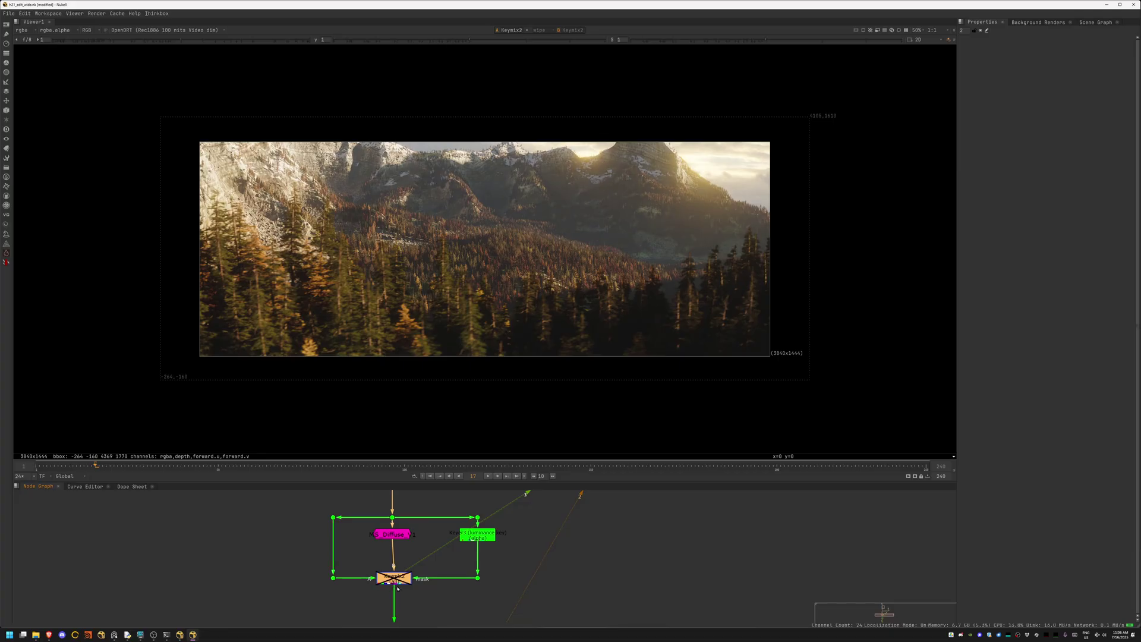
key("d")
Step: View the Chromatik and Vignette1 stages, then the read-back final render
middle_click_drag(397, 624, 424, 543)
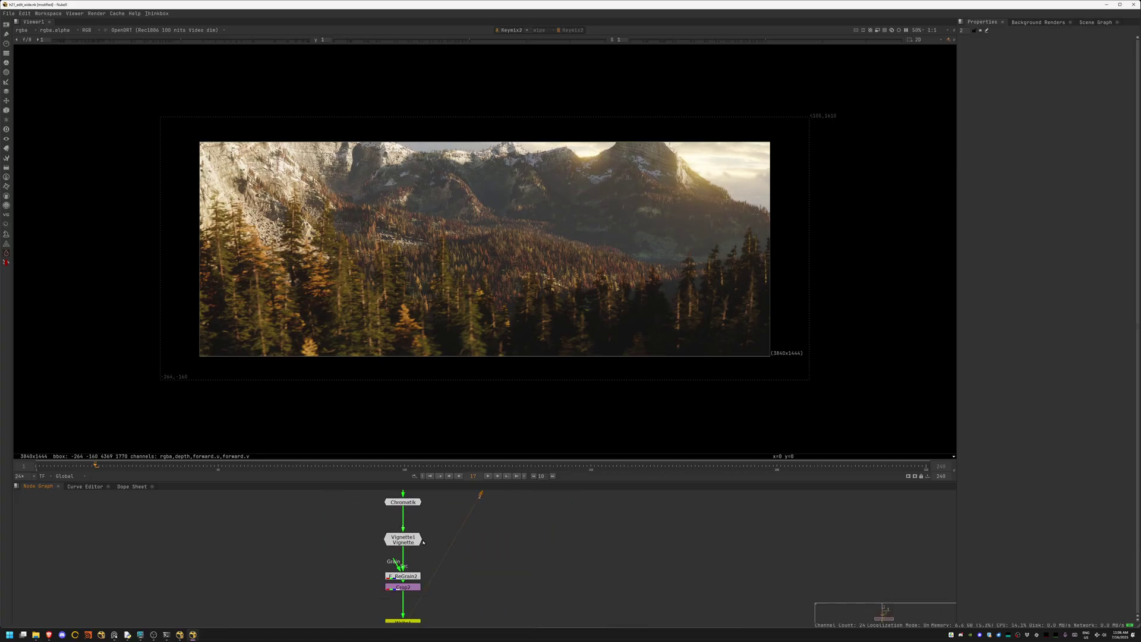
key("1")
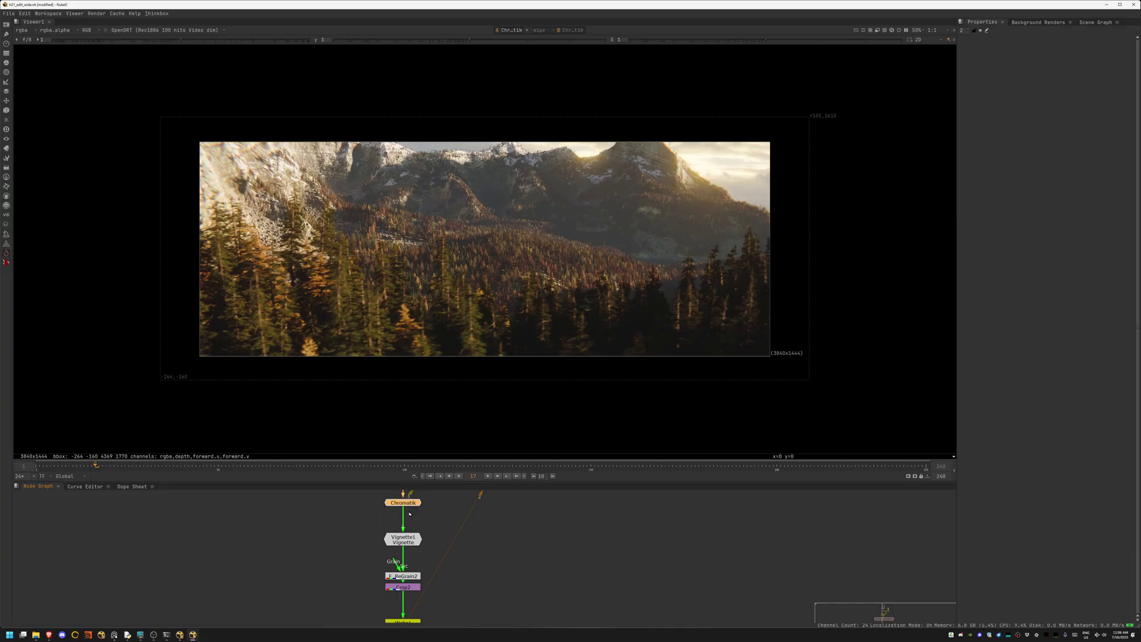
left_click(411, 540)
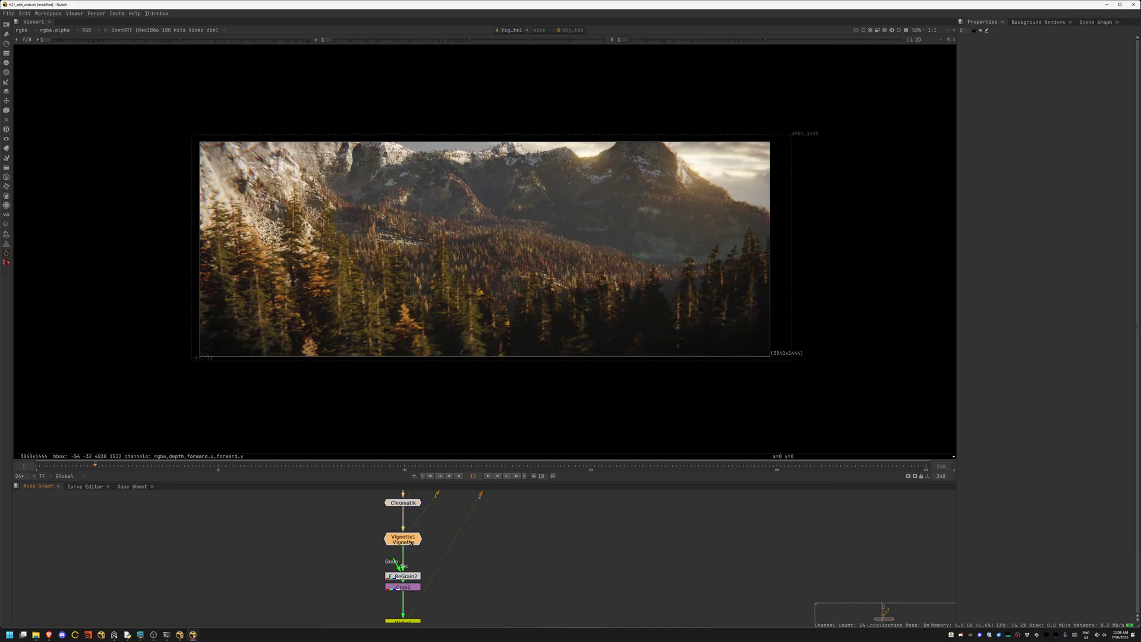
key("1")
scroll(419, 589, "down", 2)
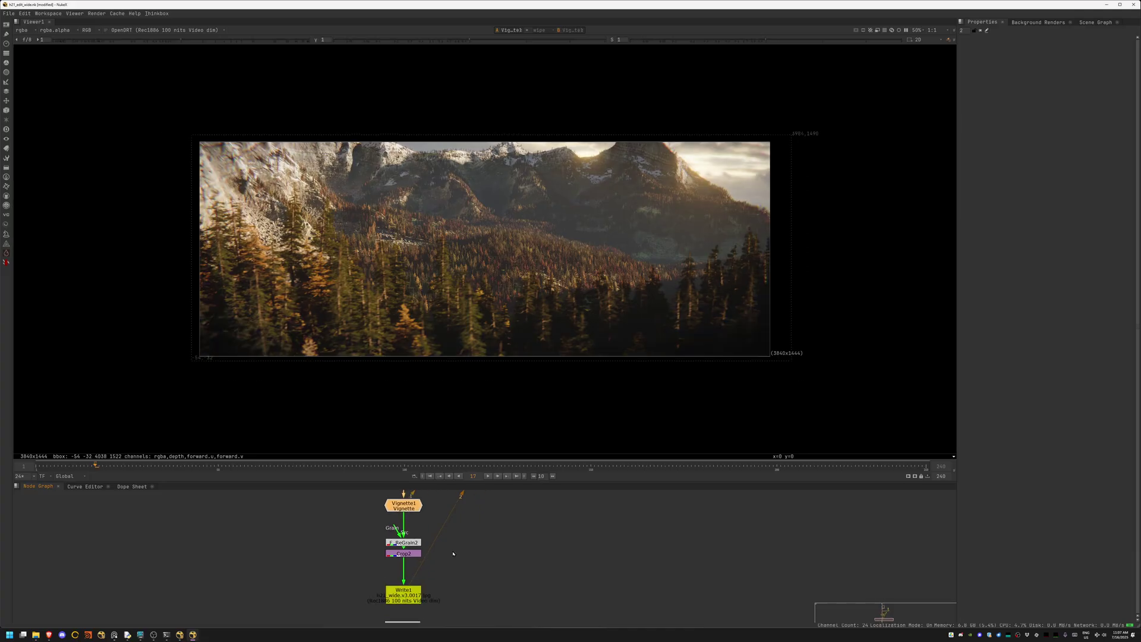
scroll(419, 584, "down", 2)
scroll(418, 571, "down", 2)
scroll(416, 550, "down", 2)
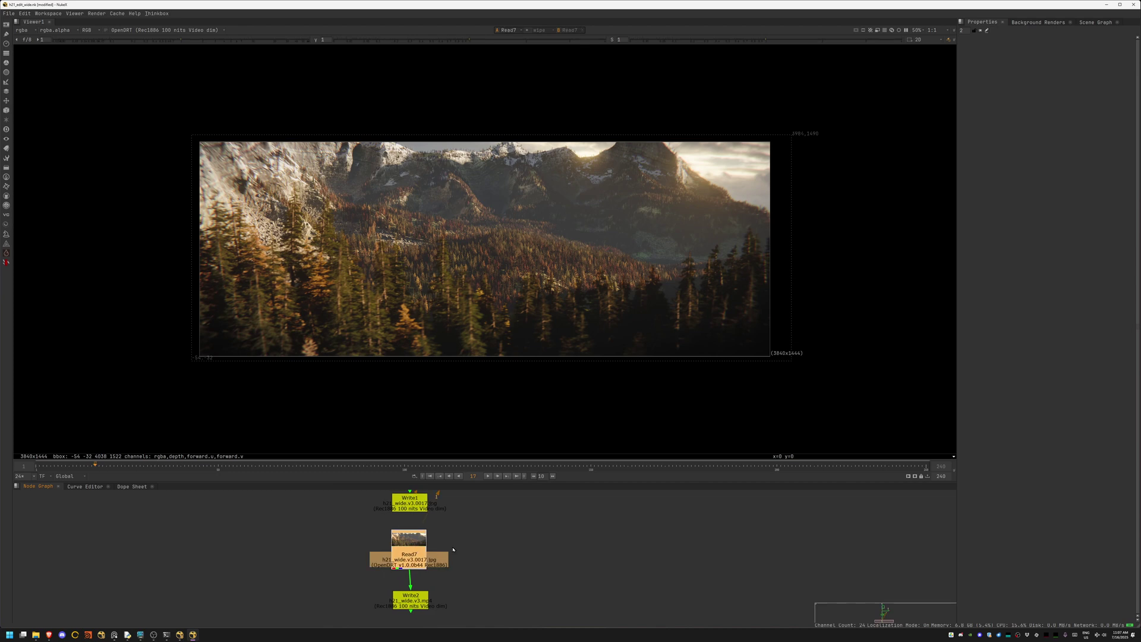
key("2")
scroll(456, 526, "up", 2)
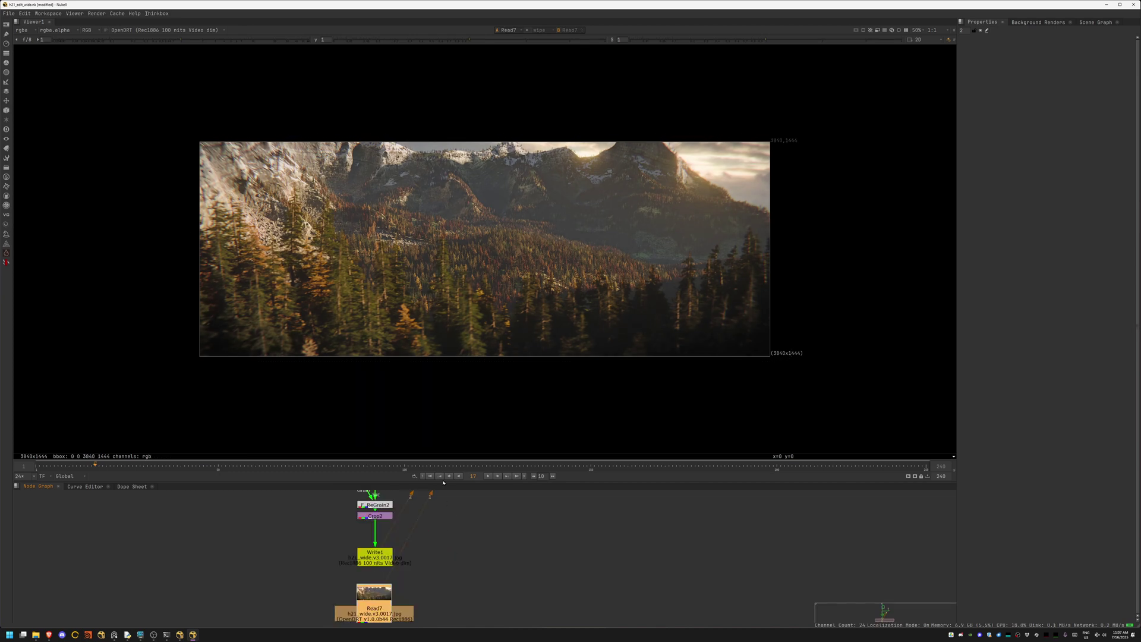
scroll(450, 540, "down", 2)
scroll(437, 552, "down", 2)
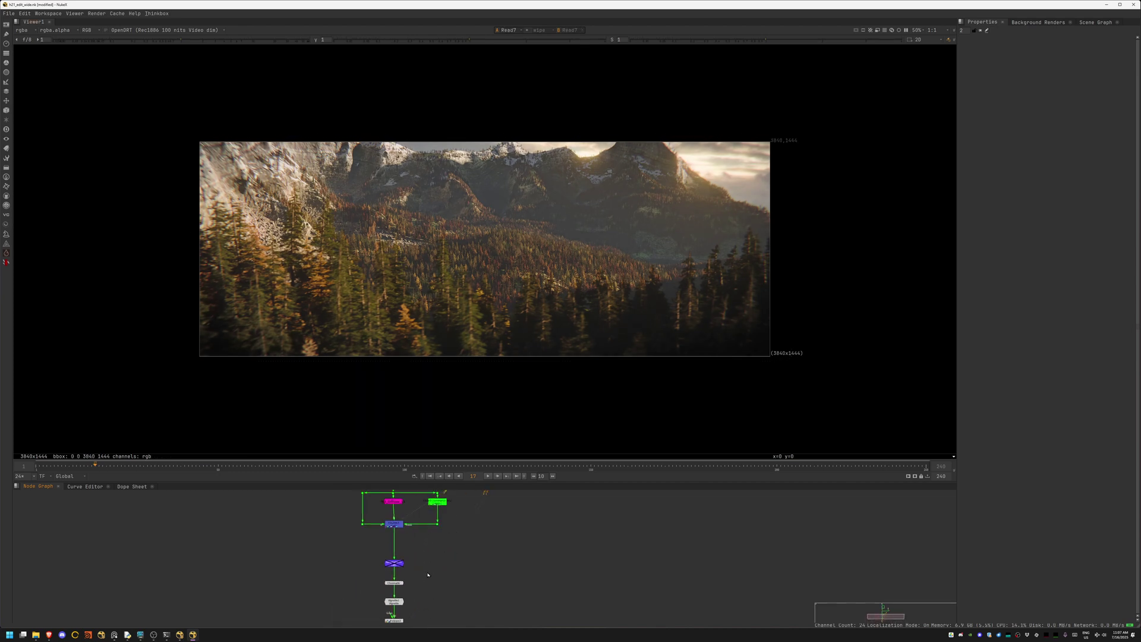
scroll(426, 562, "down", 2)
scroll(413, 573, "down", 2)
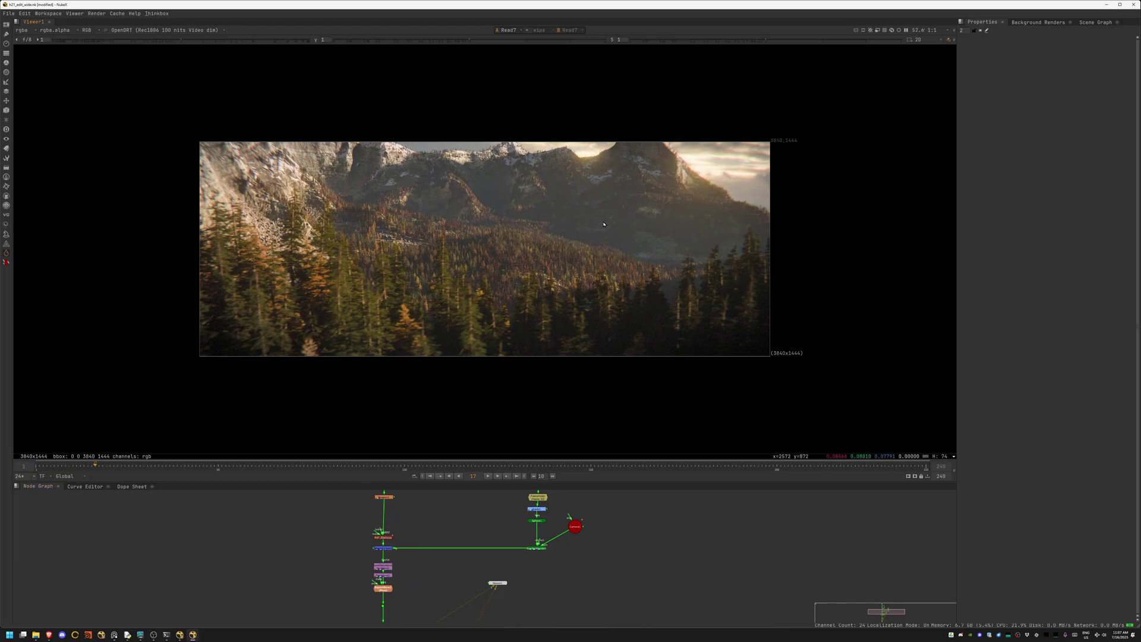
scroll(604, 224, "up", 4)
scroll(570, 250, "down", 1)
scroll(541, 278, "down", 1)
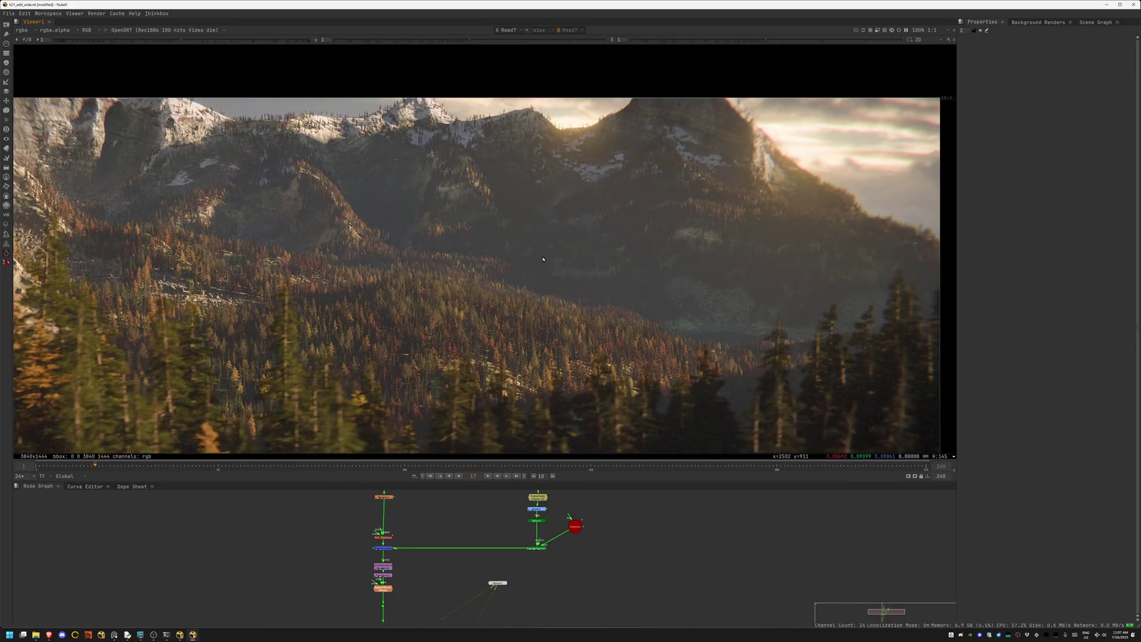
Step: Compare skyless Read8 with the Read7 final plate, then switch to OpenRV
middle_click_drag(398, 525, 357, 522)
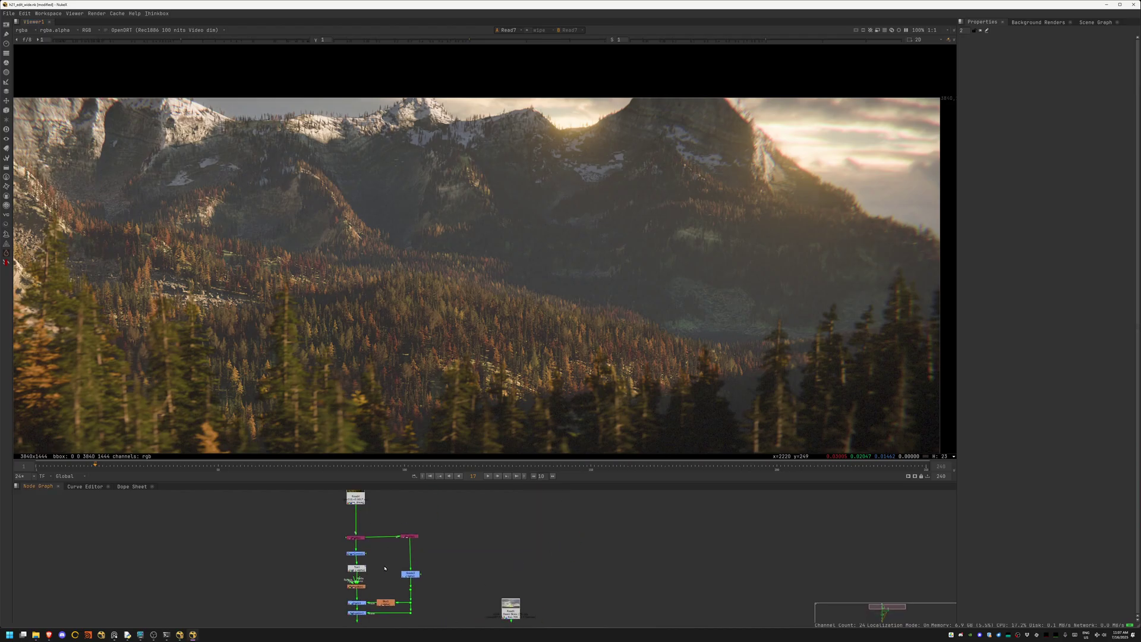
key("1")
left_click(351, 520)
key("1")
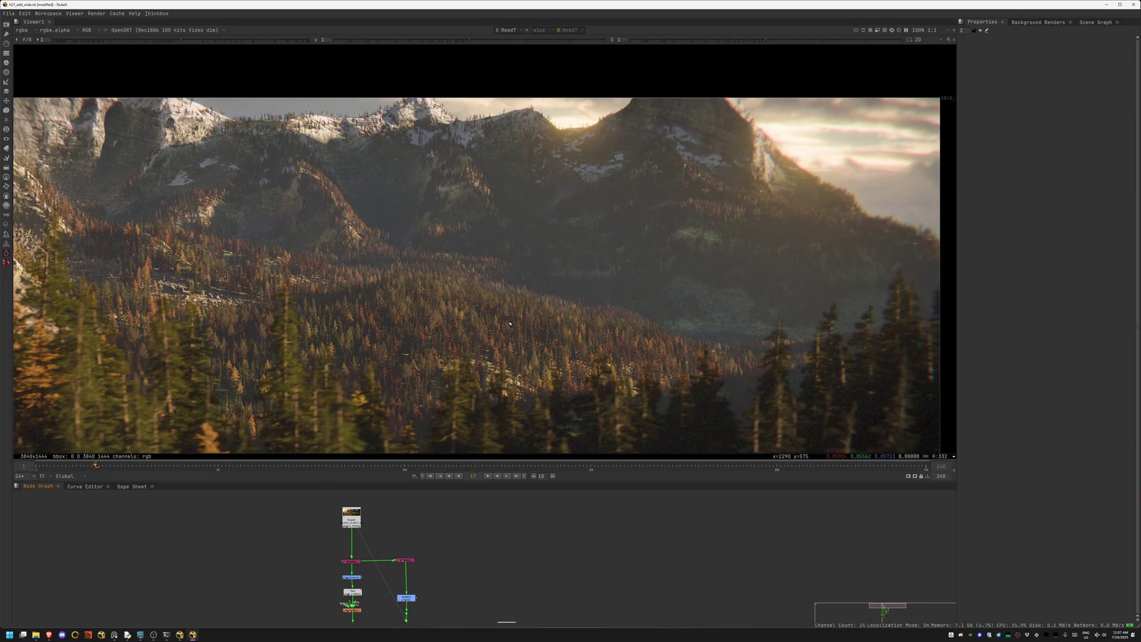
scroll(511, 288, "down", 3)
scroll(498, 312, "up", 3)
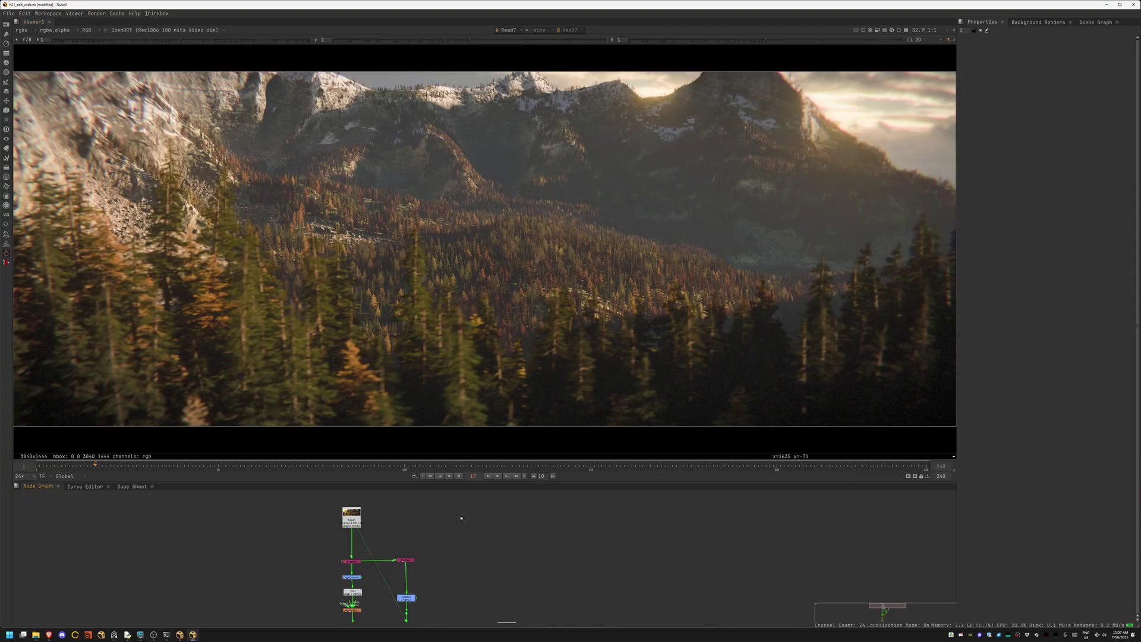
left_click(140, 630)
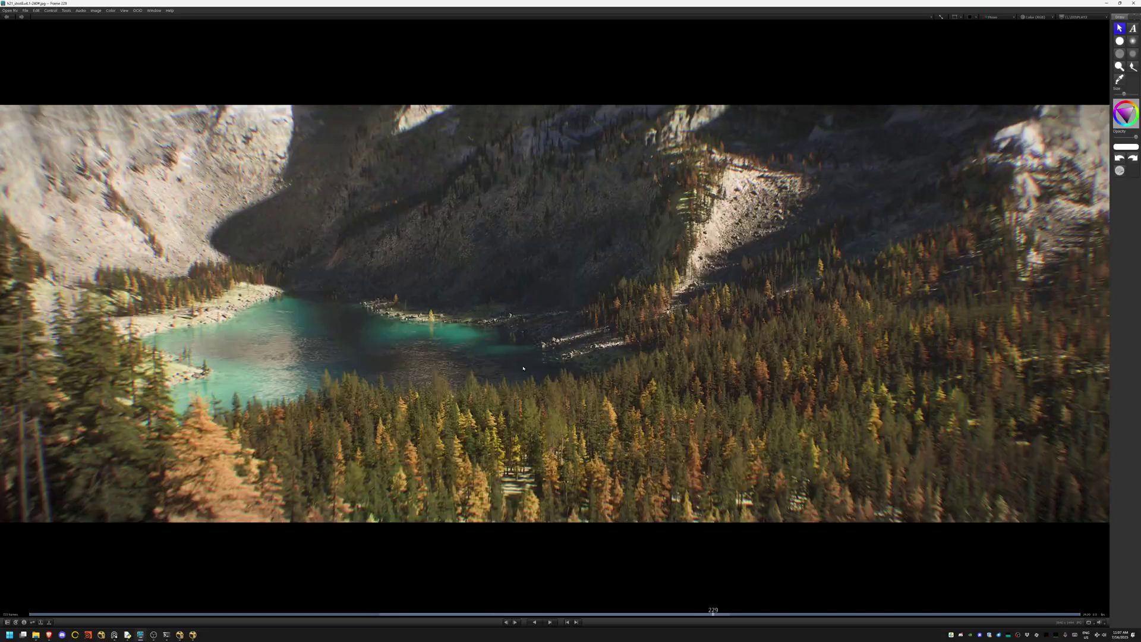
Step: Stop OpenRV playback and return the wide valley shot to frame 229
left_click(421, 614)
left_click_drag(421, 614, 363, 613)
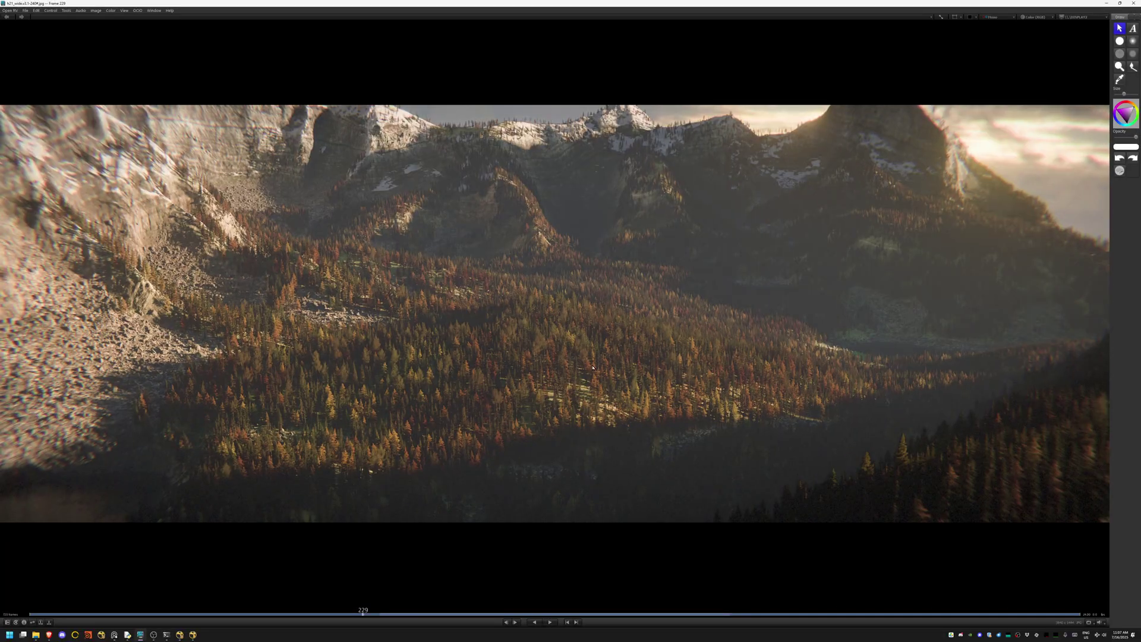